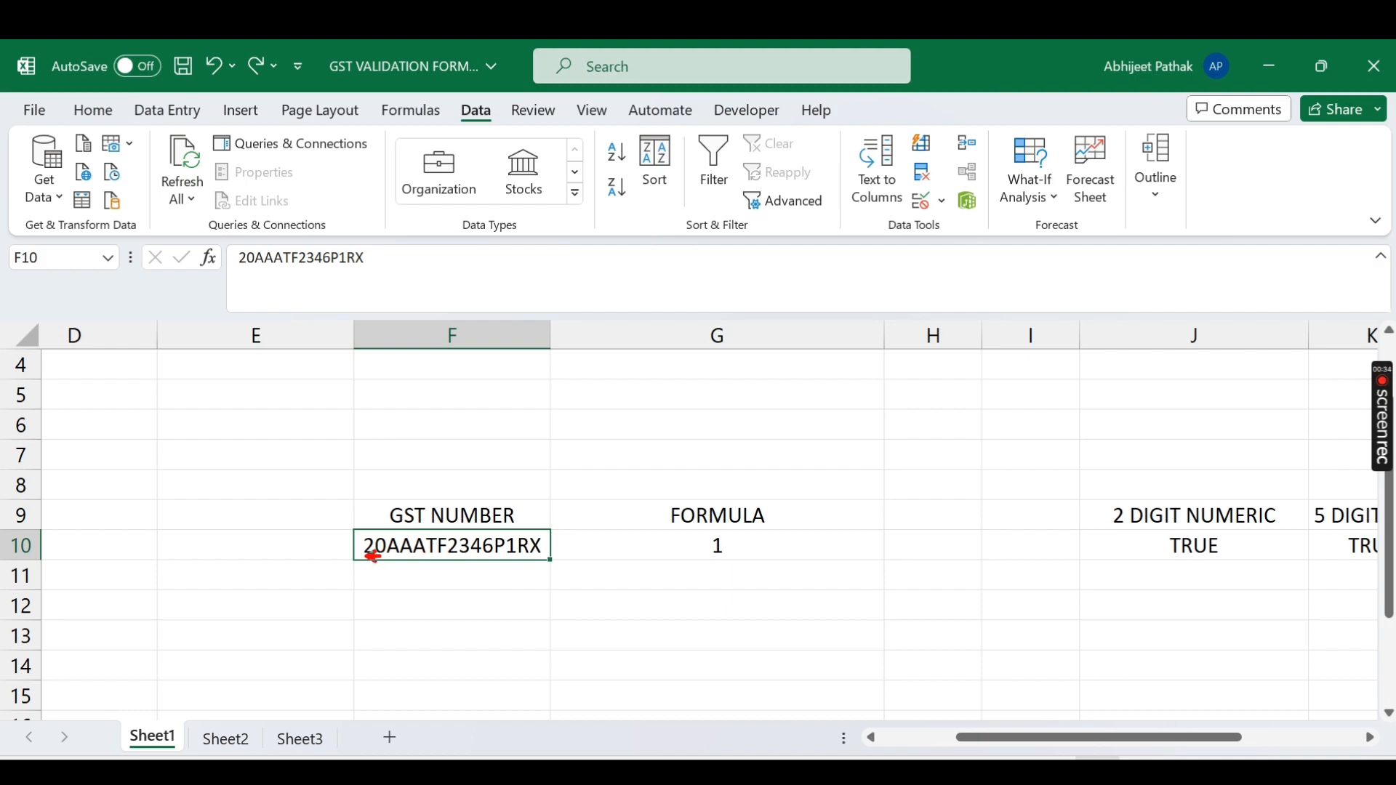
Step: Clear the TRUE results from the helper cells J10 through O10
{"action": "left_click_drag", "start_coordinate": [388, 559], "coordinate": [521, 558]}
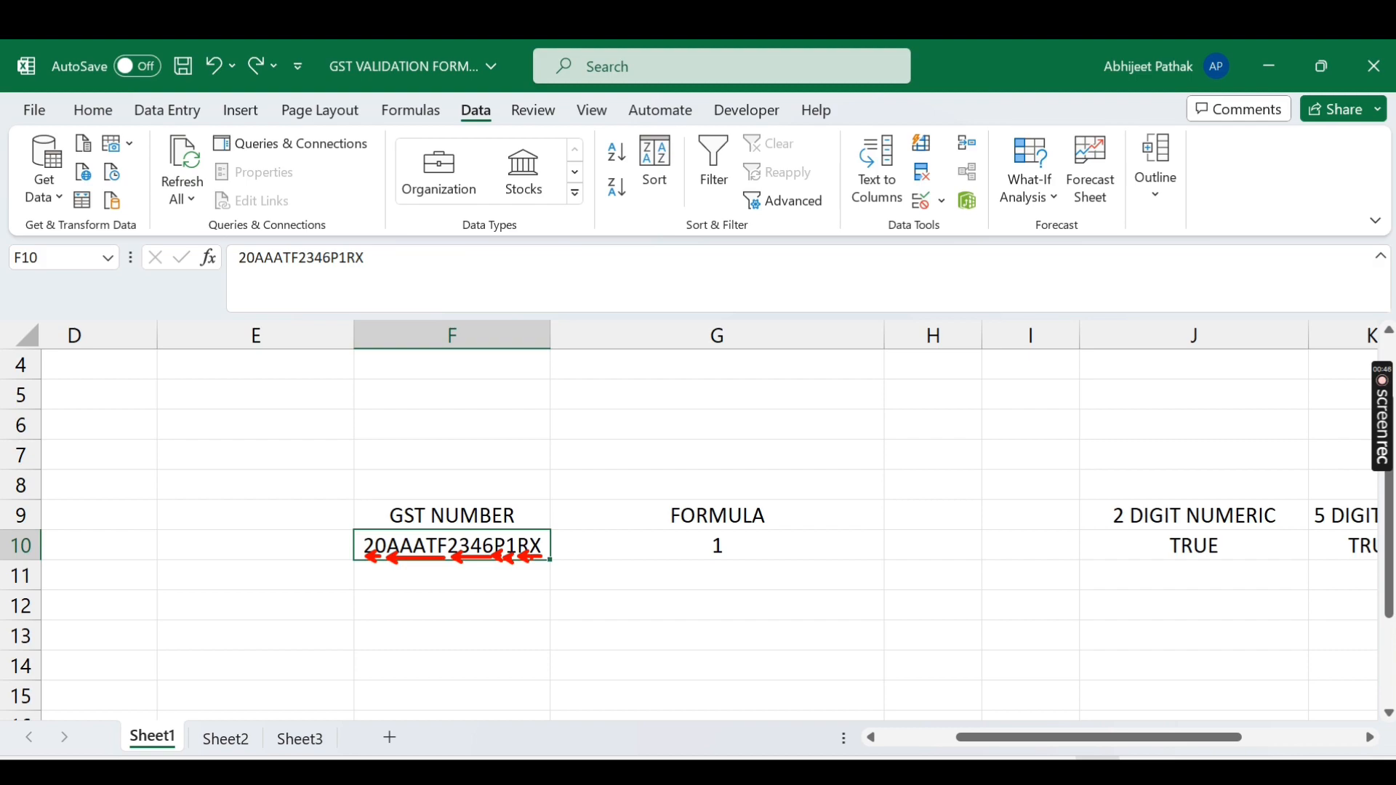
{"action": "key", "text": "Escape"}
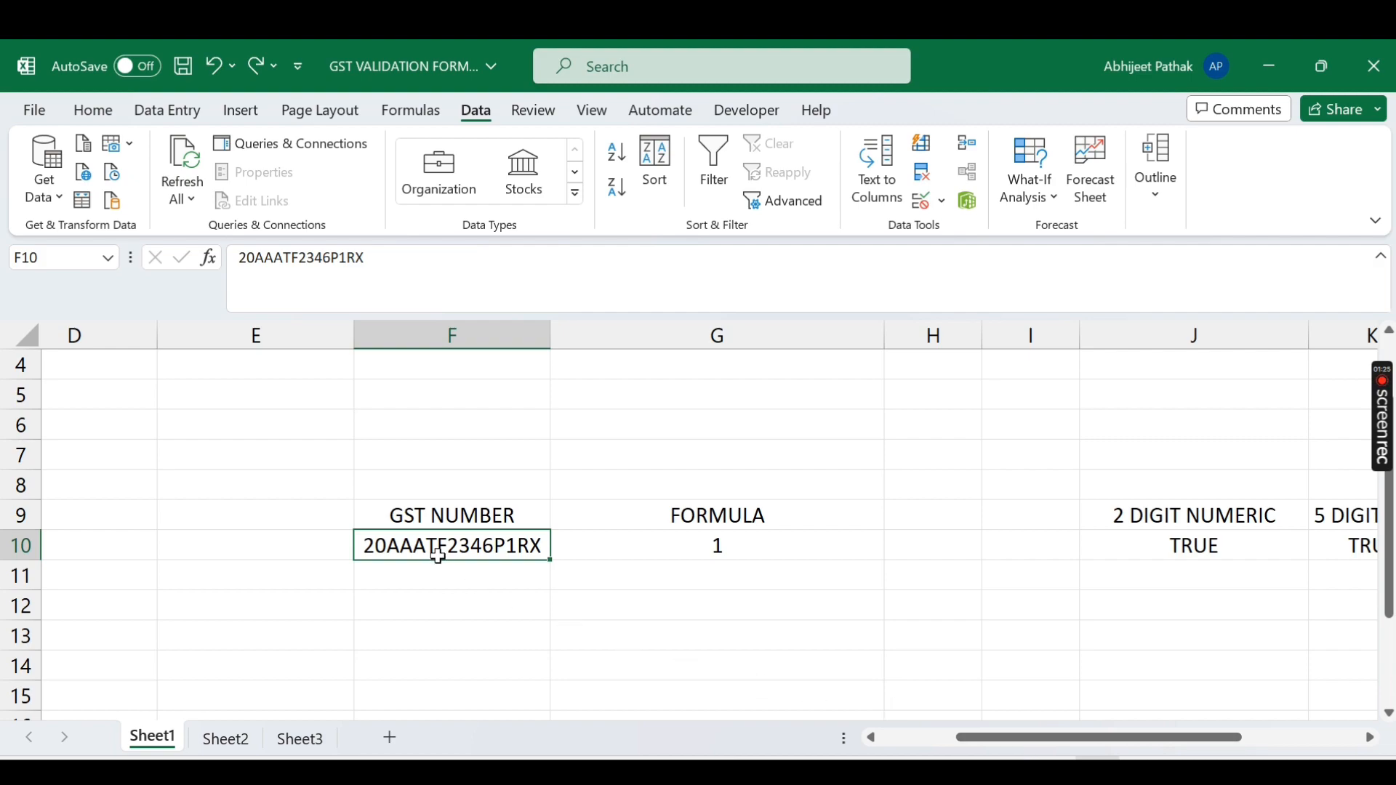
{"action": "left_click", "coordinate": [720, 549]}
{"action": "left_click", "coordinate": [1023, 548]}
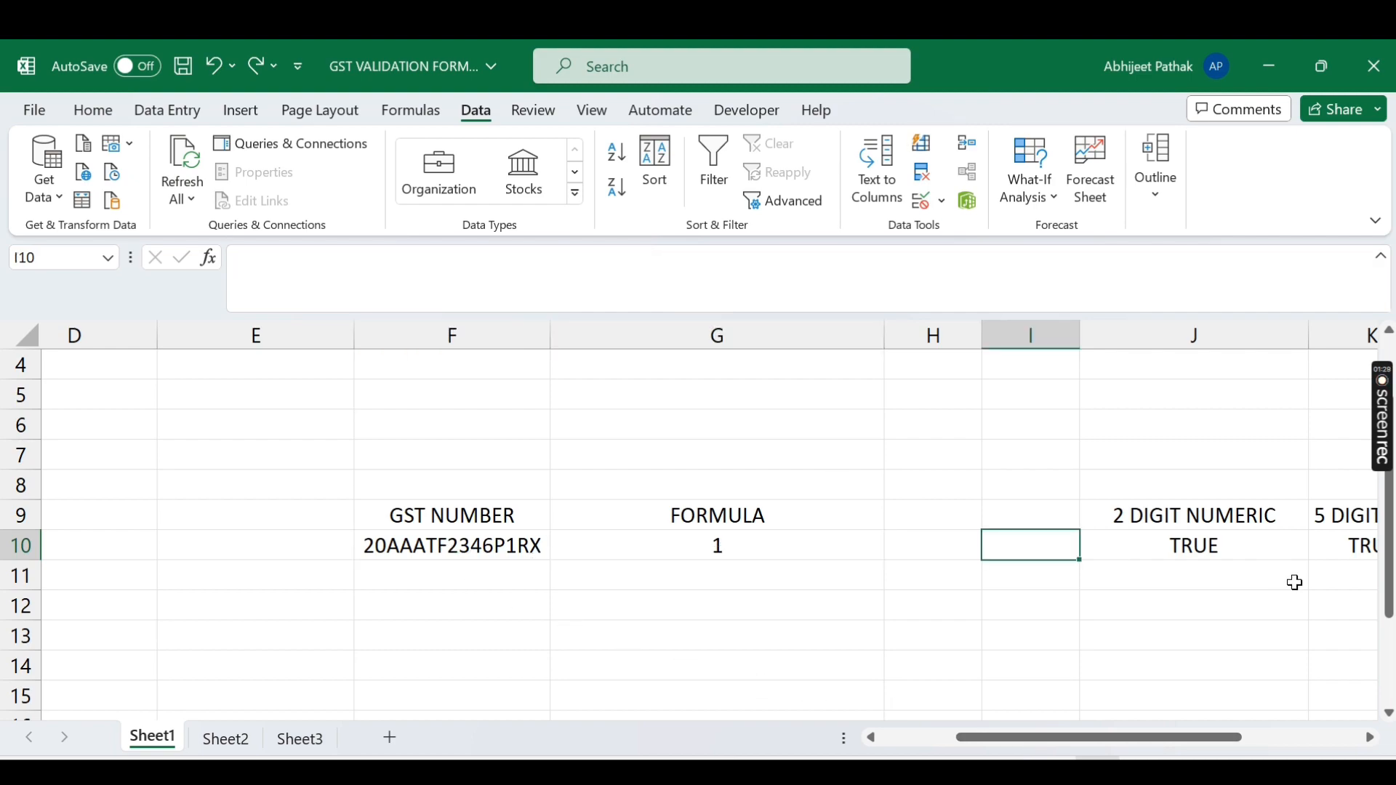
{"action": "key", "text": "Right"}
{"action": "key", "text": "ctrl+shift+Right"}
{"action": "key", "text": "Delete"}
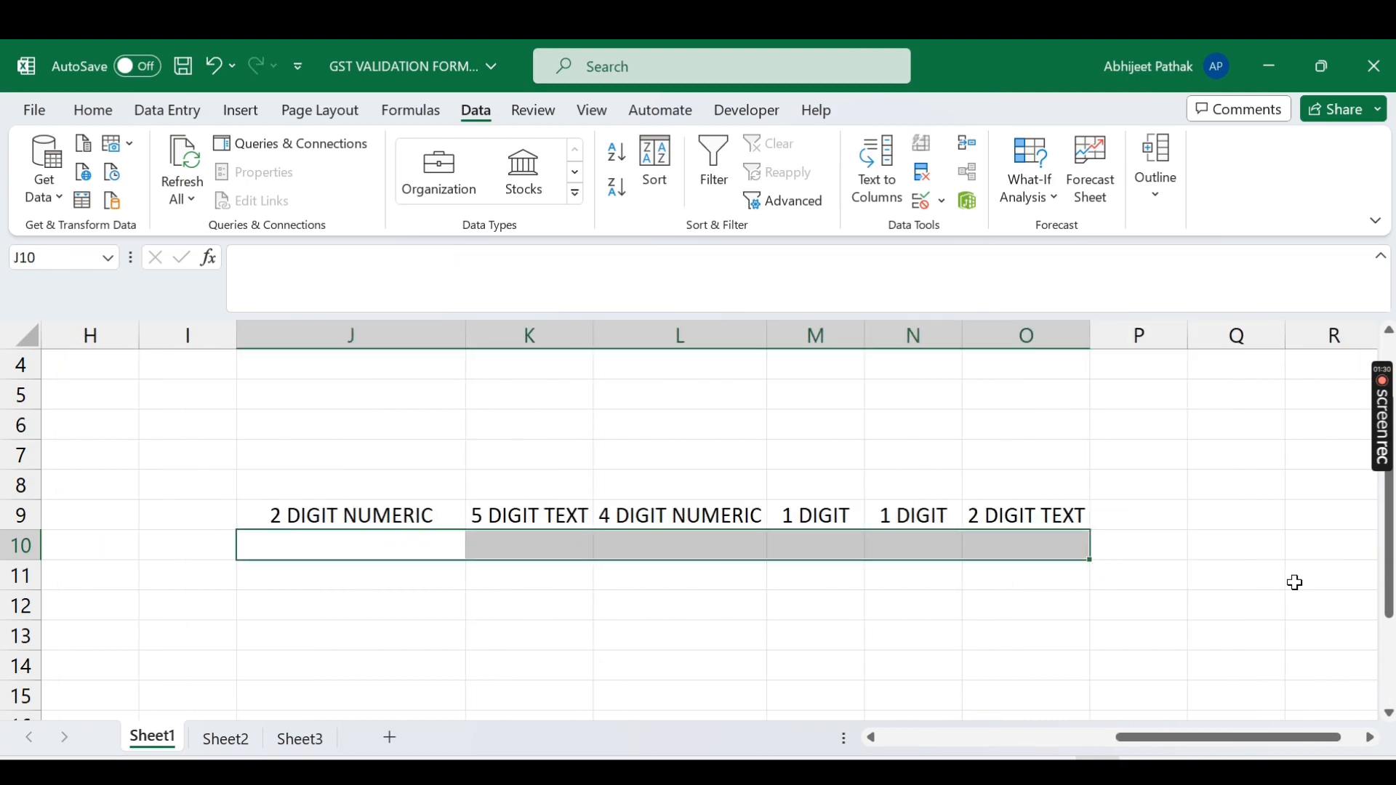
Step: Review the row 9 helper headings, up to 2 DIGIT TEXT, and the GST number in F10
{"action": "key", "text": "Left"}
{"action": "key", "text": "Left"}
{"action": "key", "text": "Left"}
{"action": "key", "text": "Left"}
{"action": "key", "text": "Left"}
{"action": "key", "text": "Right"}
{"action": "key", "text": "Right"}
{"action": "key", "text": "Right"}
{"action": "key", "text": "Right"}
{"action": "key", "text": "Right"}
{"action": "key", "text": "Right"}
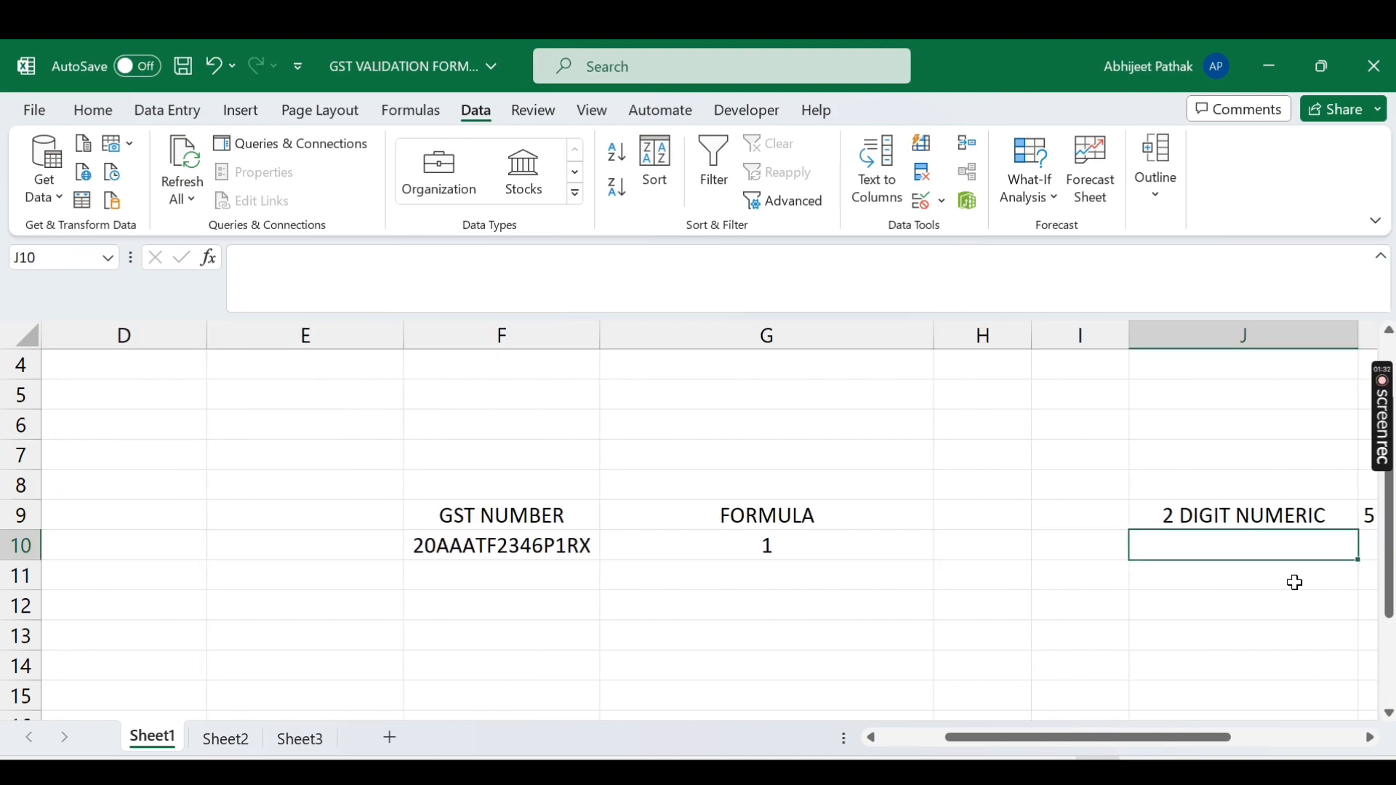
{"action": "key", "text": "Right"}
{"action": "key", "text": "Left"}
{"action": "key", "text": "Right"}
{"action": "key", "text": "Right"}
{"action": "key", "text": "Right"}
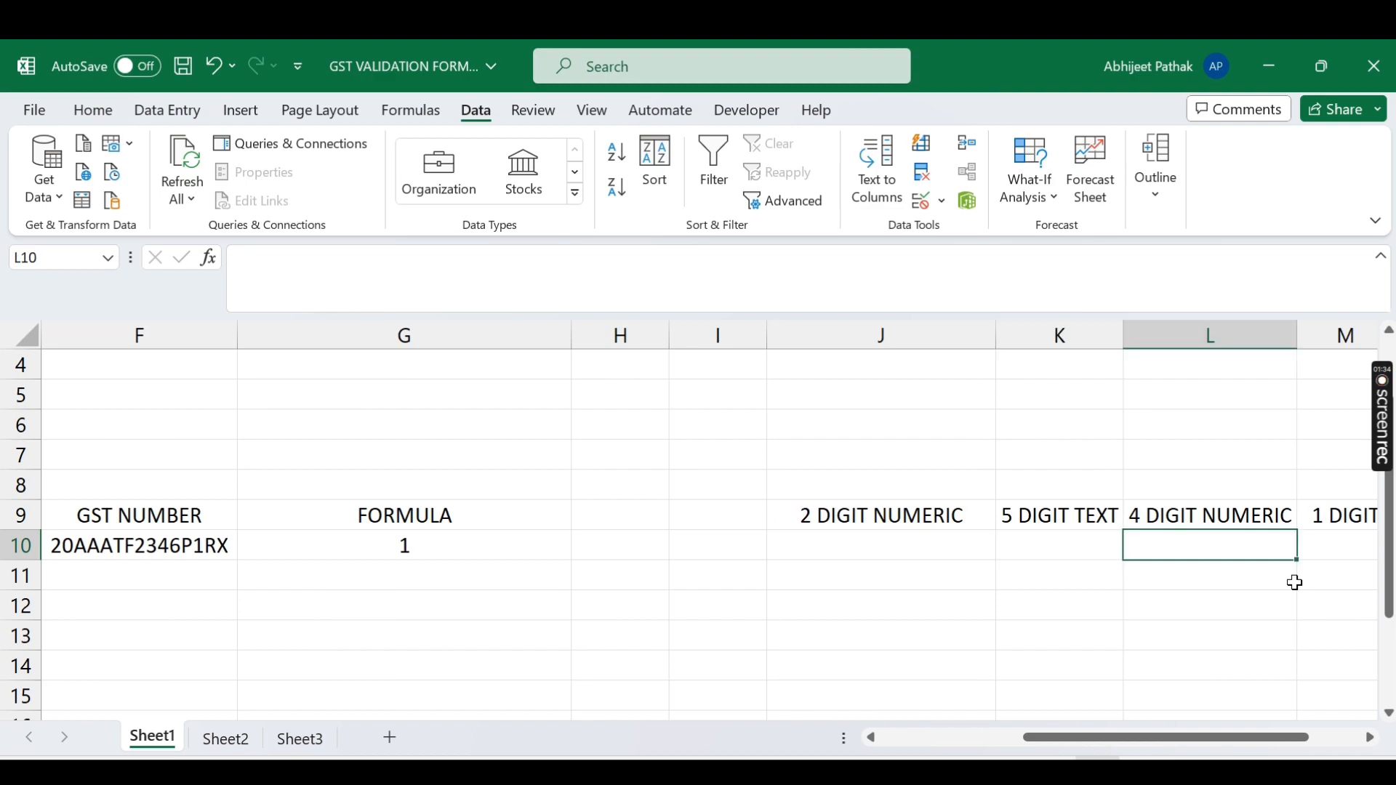
{"action": "key", "text": "Right"}
{"action": "key", "text": "Left"}
{"action": "key", "text": "Left"}
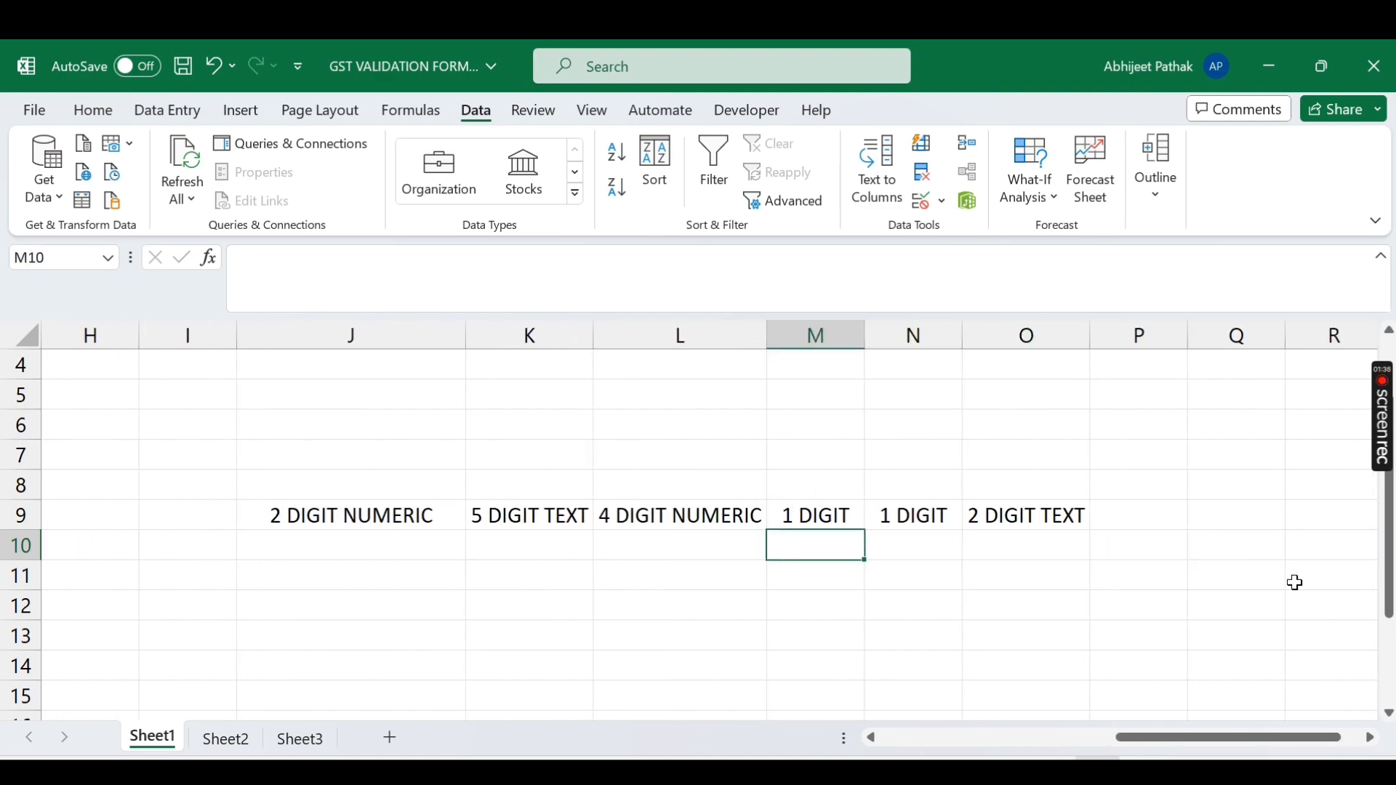
{"action": "key", "text": "Left"}
{"action": "key", "text": "Left"}
{"action": "key", "text": "Left"}
{"action": "key", "text": "Left"}
{"action": "key", "text": "Left"}
{"action": "key", "text": "Left"}
{"action": "key", "text": "Left"}
{"action": "key", "text": "Right"}
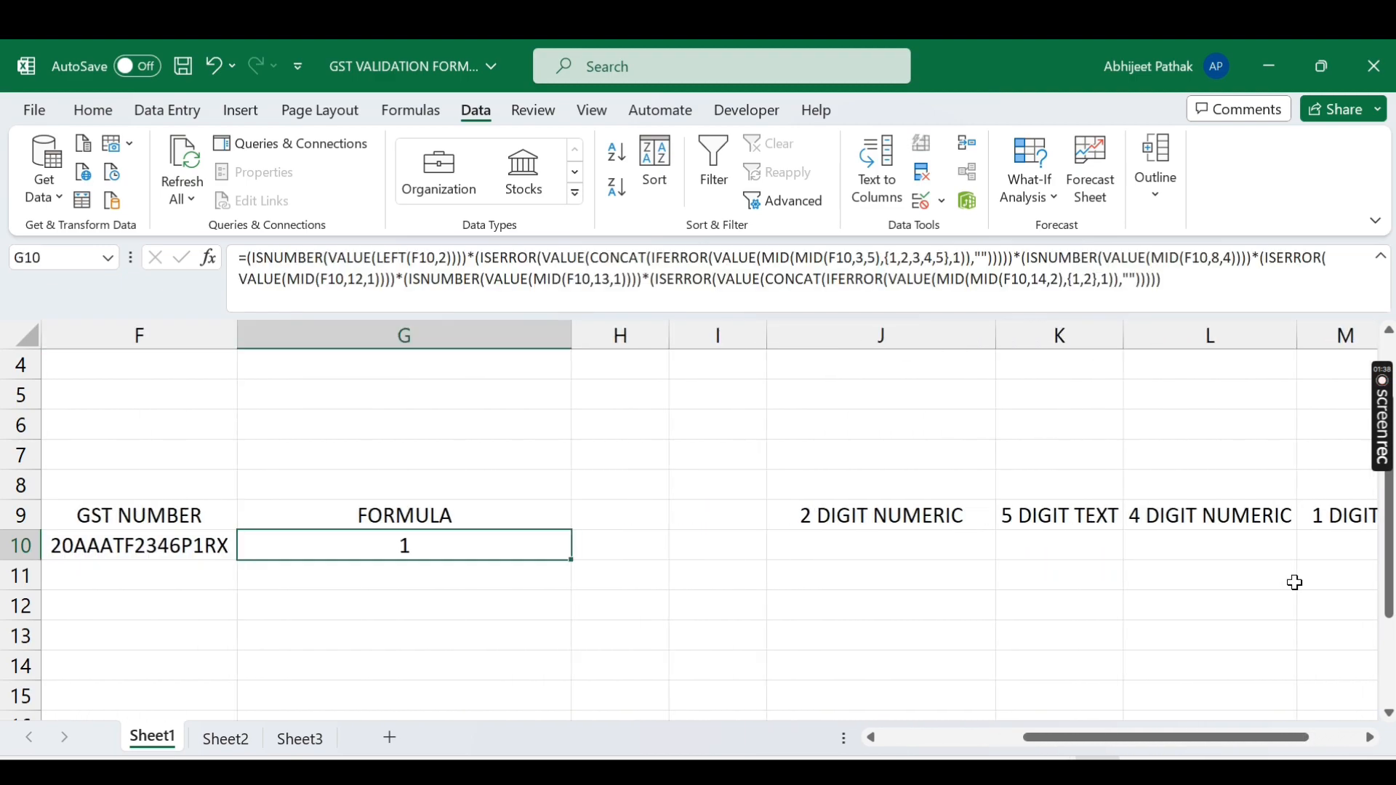
{"action": "key", "text": "Right"}
{"action": "key", "text": "Right"}
{"action": "key", "text": "Right"}
Step: Enter =LEFT(F10,2) in J10 to extract the GST number's first two digits, 20
{"action": "type", "text": "=left"}
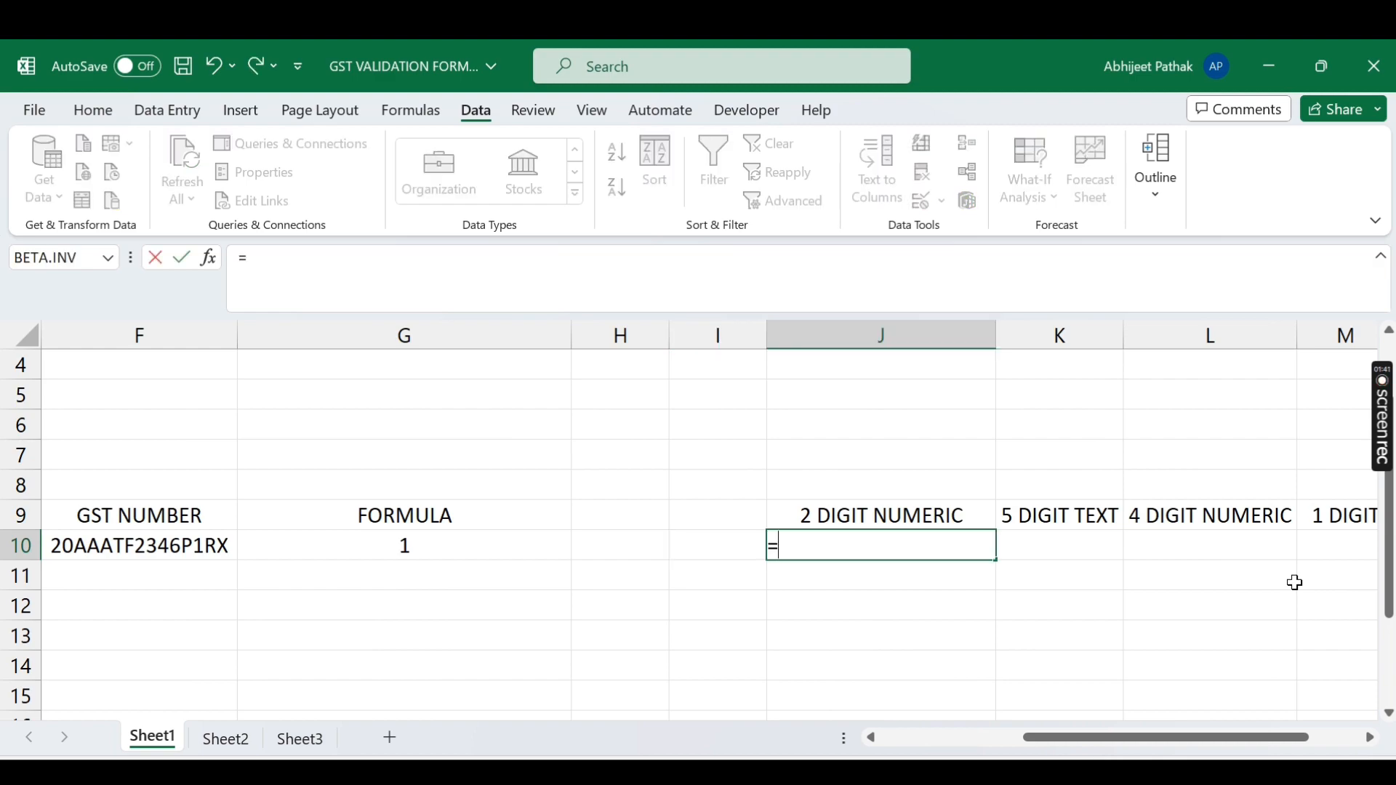
{"action": "key", "text": "Tab"}
{"action": "key", "text": "Left"}
{"action": "key", "text": "Left"}
{"action": "key", "text": "Left"}
{"action": "key", "text": "Left"}
{"action": "key", "text": "Left"}
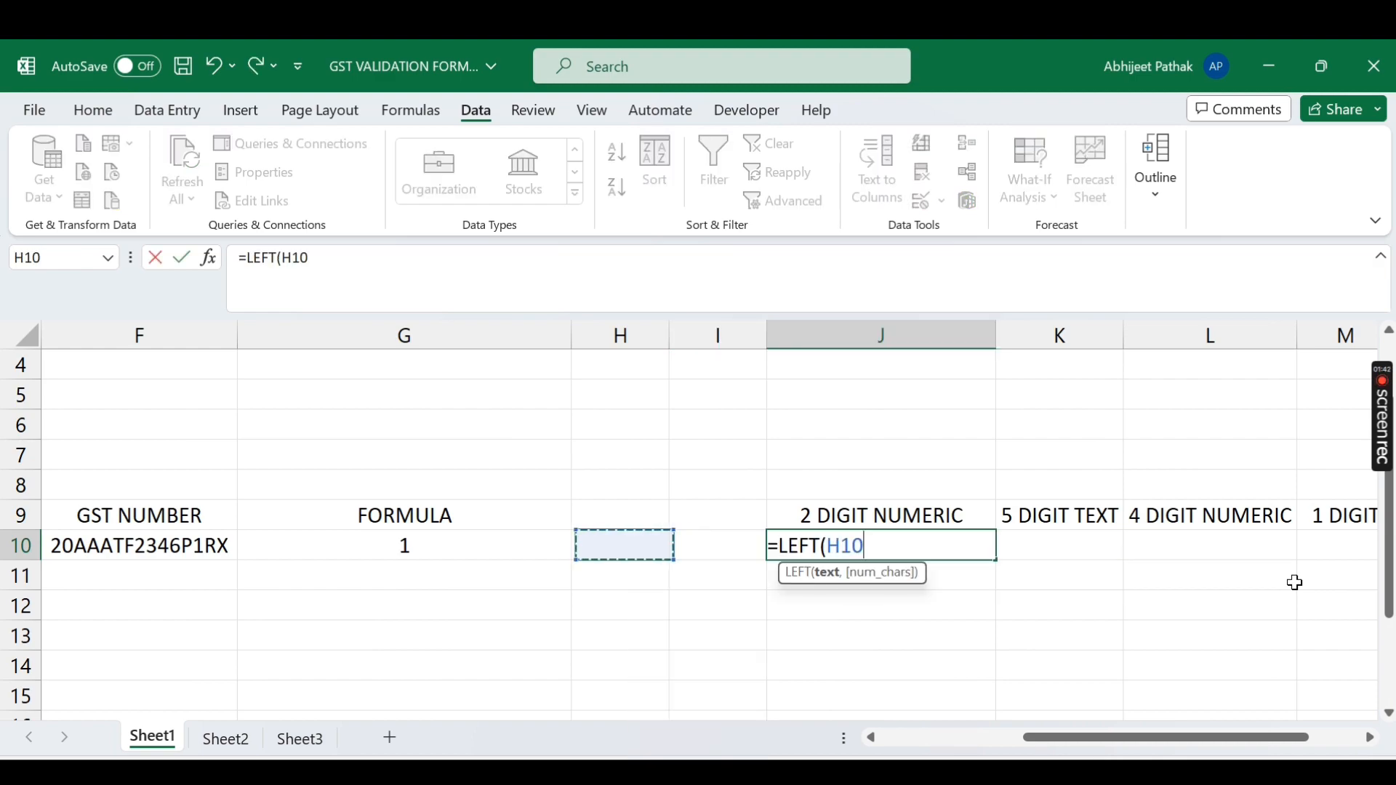
{"action": "key", "text": "Right"}
{"action": "type", "text": ",2)"}
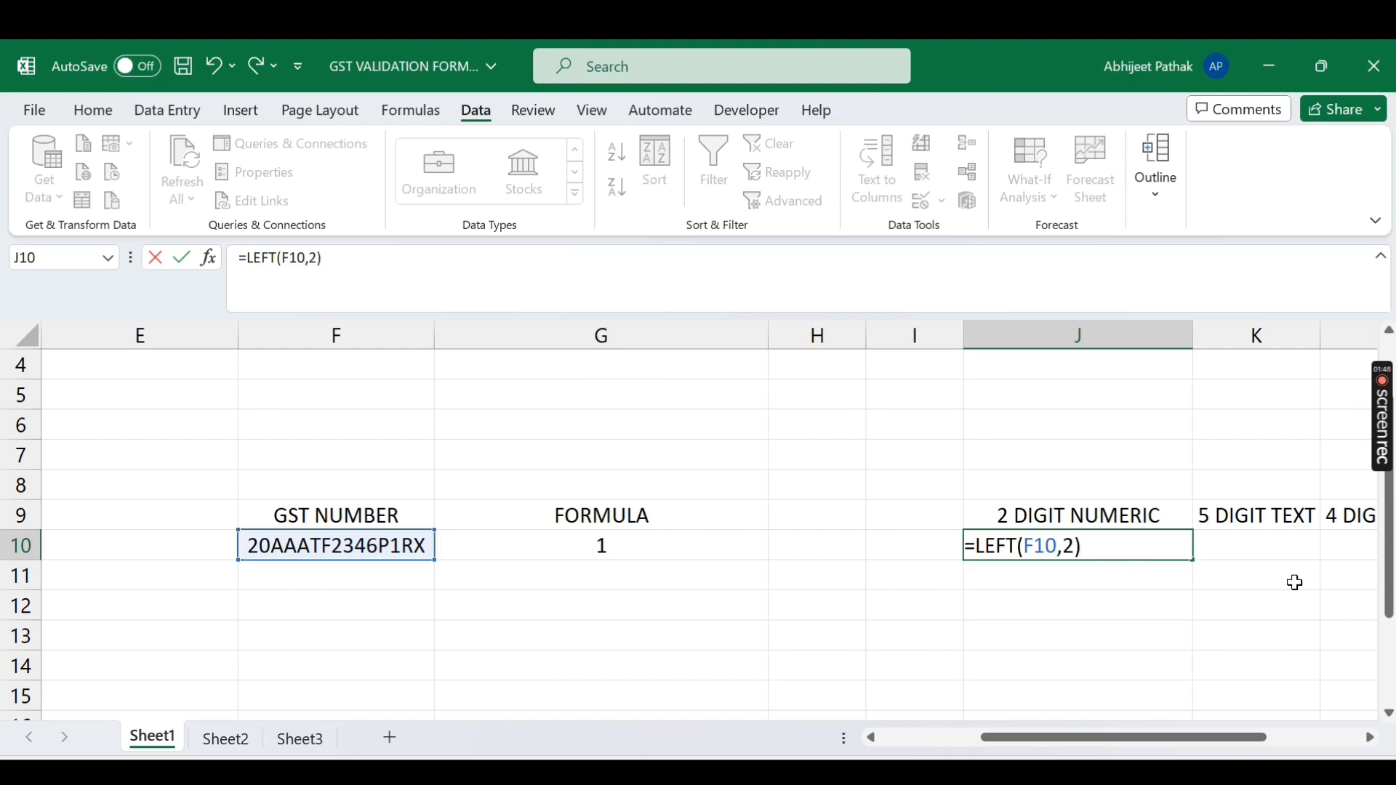
{"action": "key", "text": "Return"}
{"action": "key", "text": "Up"}
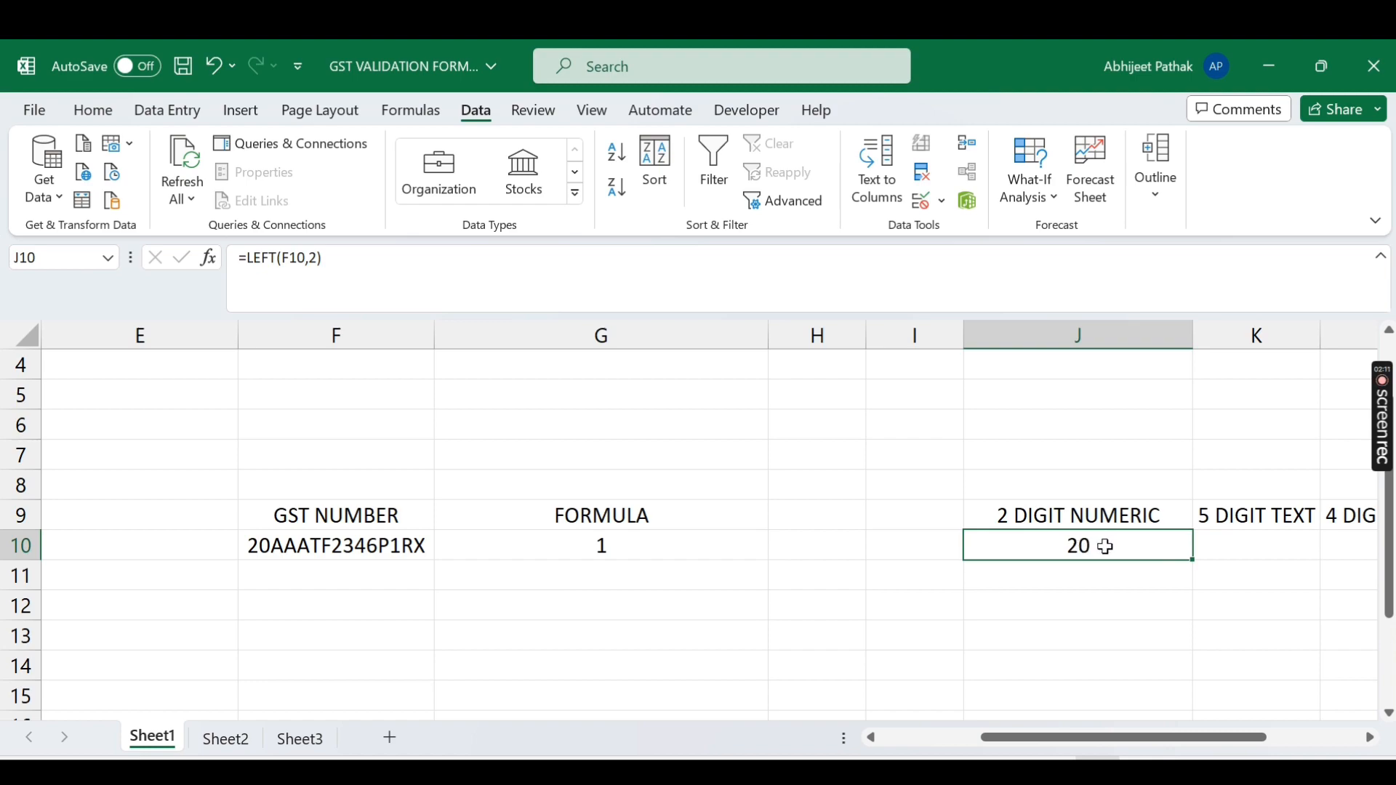
Step: Start wrapping J10's formula in VALUE, then cancel the unfinished edit
{"action": "left_click", "coordinate": [249, 262]}
{"action": "type", "text": "value"}
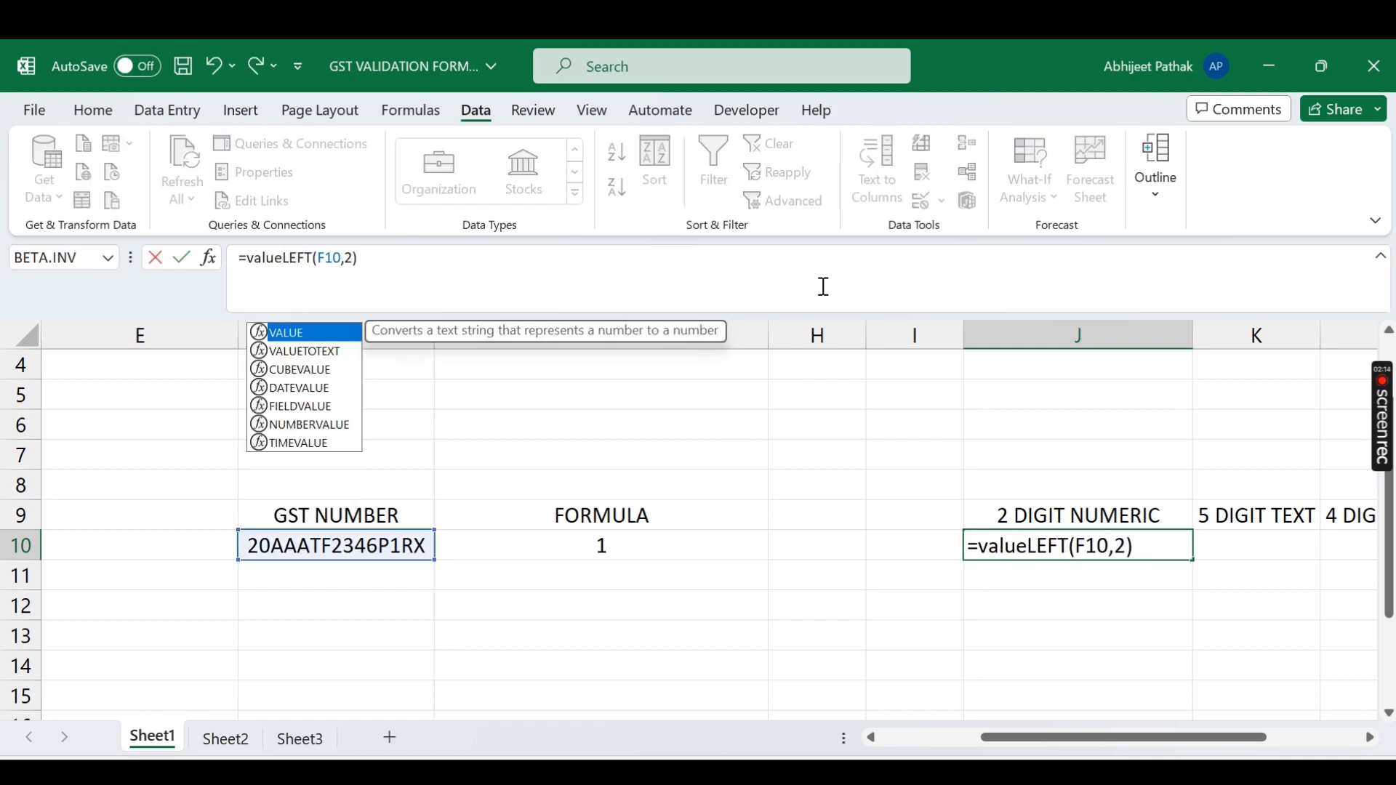
{"action": "key", "text": "Tab"}
{"action": "key", "text": "Escape"}
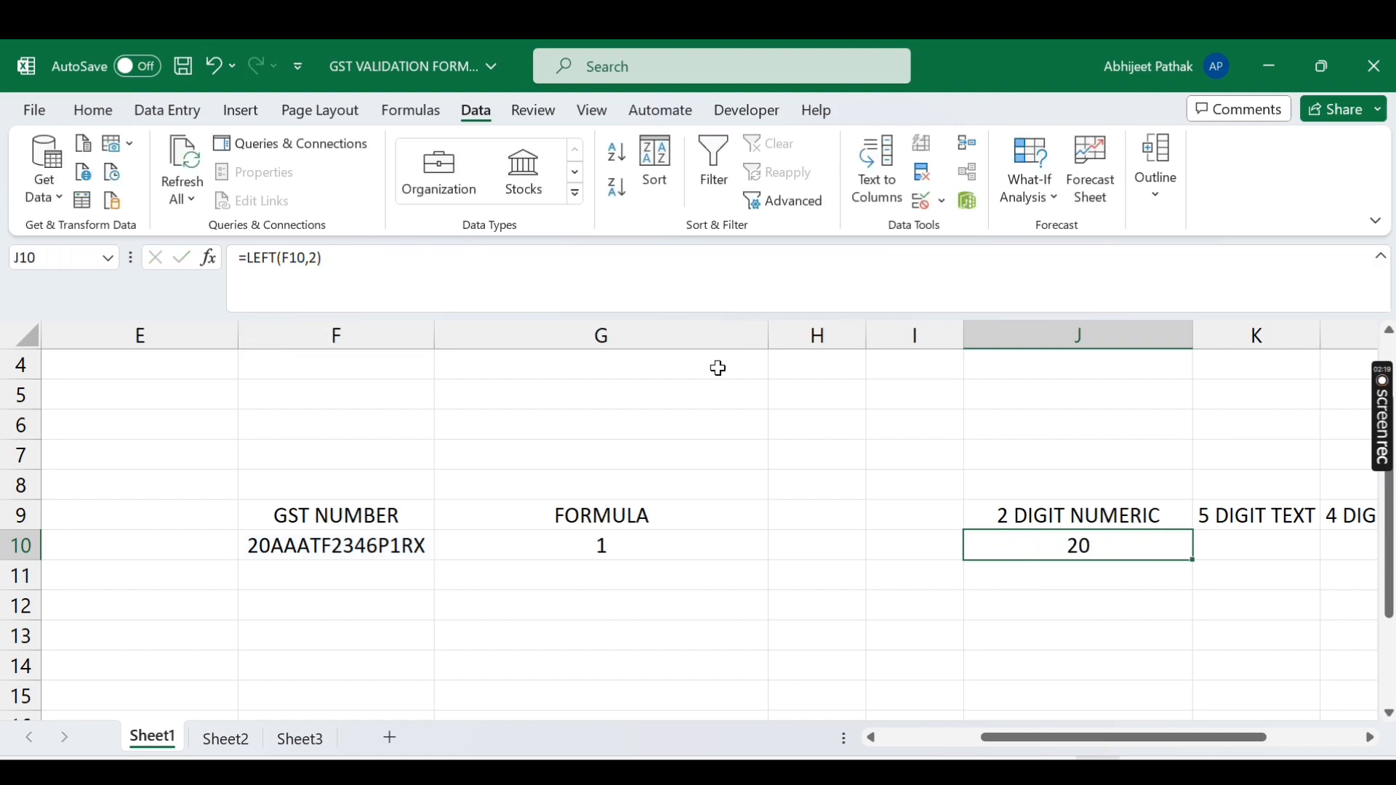
{"action": "left_click", "coordinate": [91, 113]}
Step: Remove the centering from J10's 20 and enter the test number 23 in I12
{"action": "left_click", "coordinate": [428, 188]}
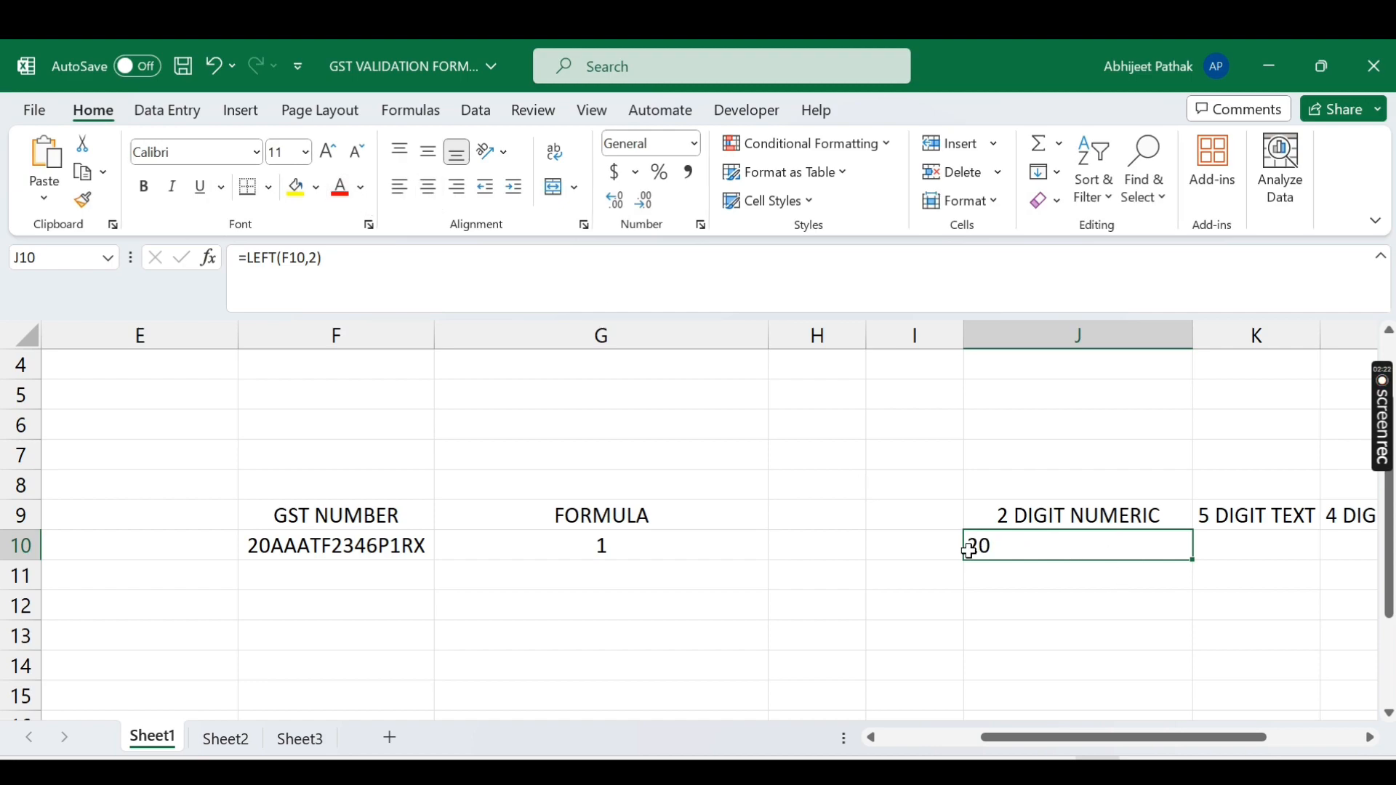
{"action": "left_click", "coordinate": [904, 600]}
{"action": "type", "text": "23"}
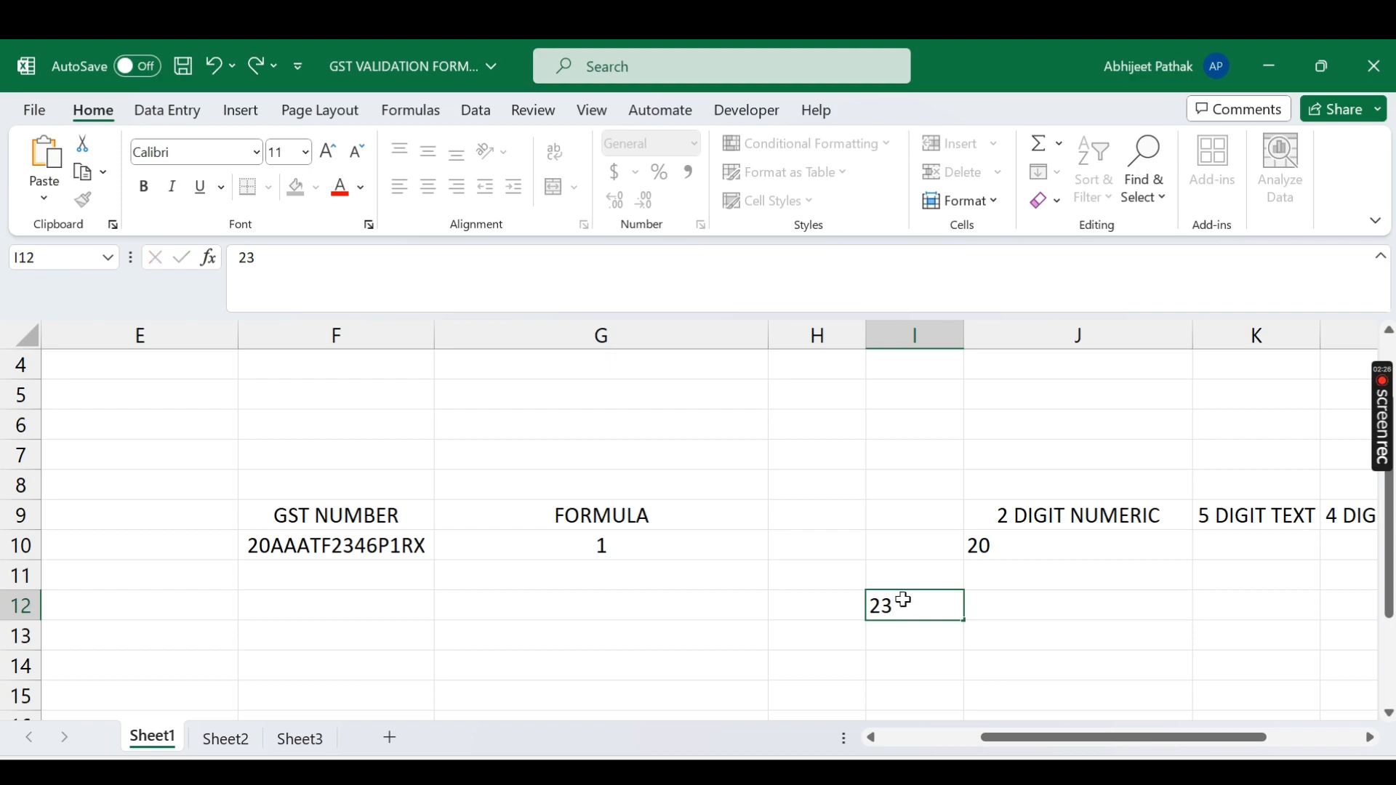
{"action": "key", "text": "Return"}
Step: Overwrite I12 with the text 'rt' to compare alignment, then clear it
{"action": "left_click", "coordinate": [904, 600]}
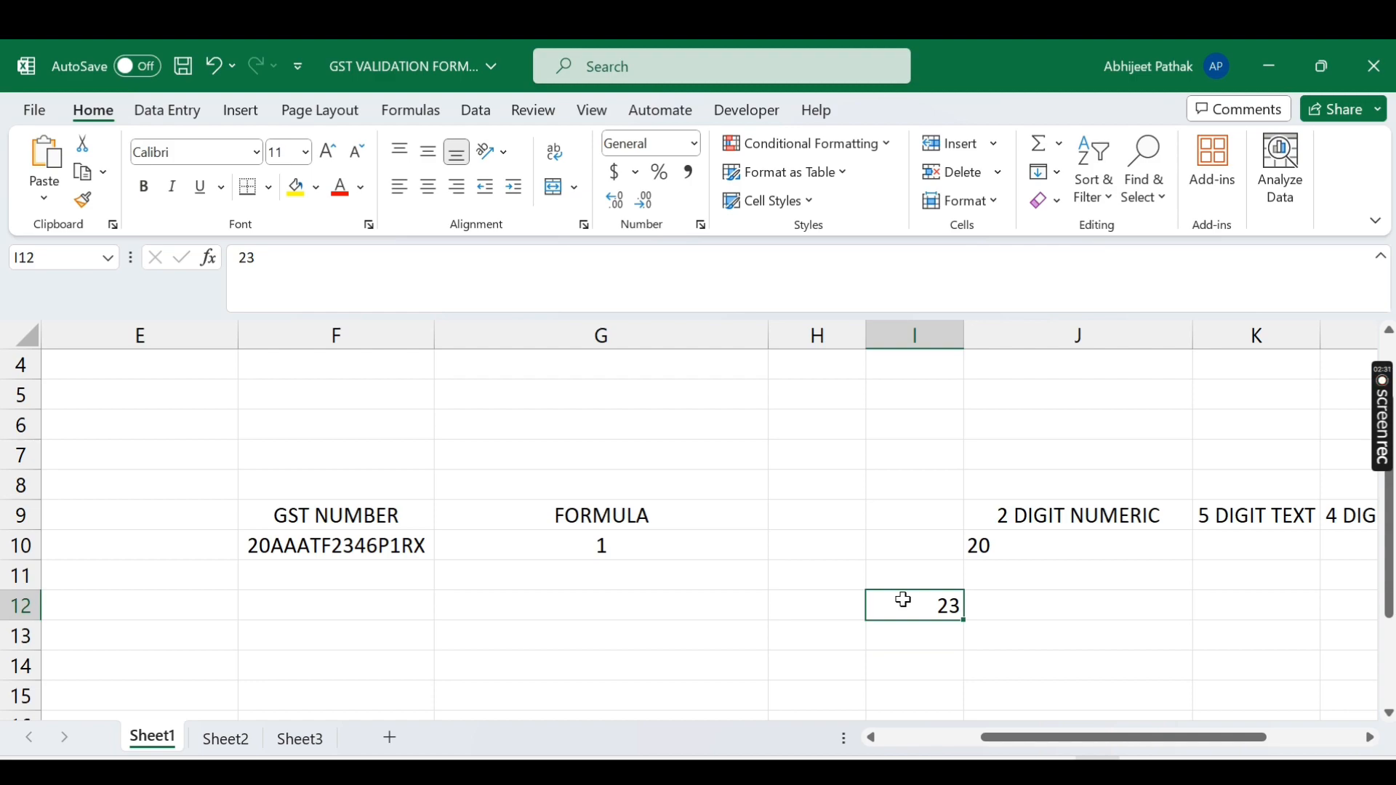
{"action": "type", "text": "rt"}
{"action": "key", "text": "Return"}
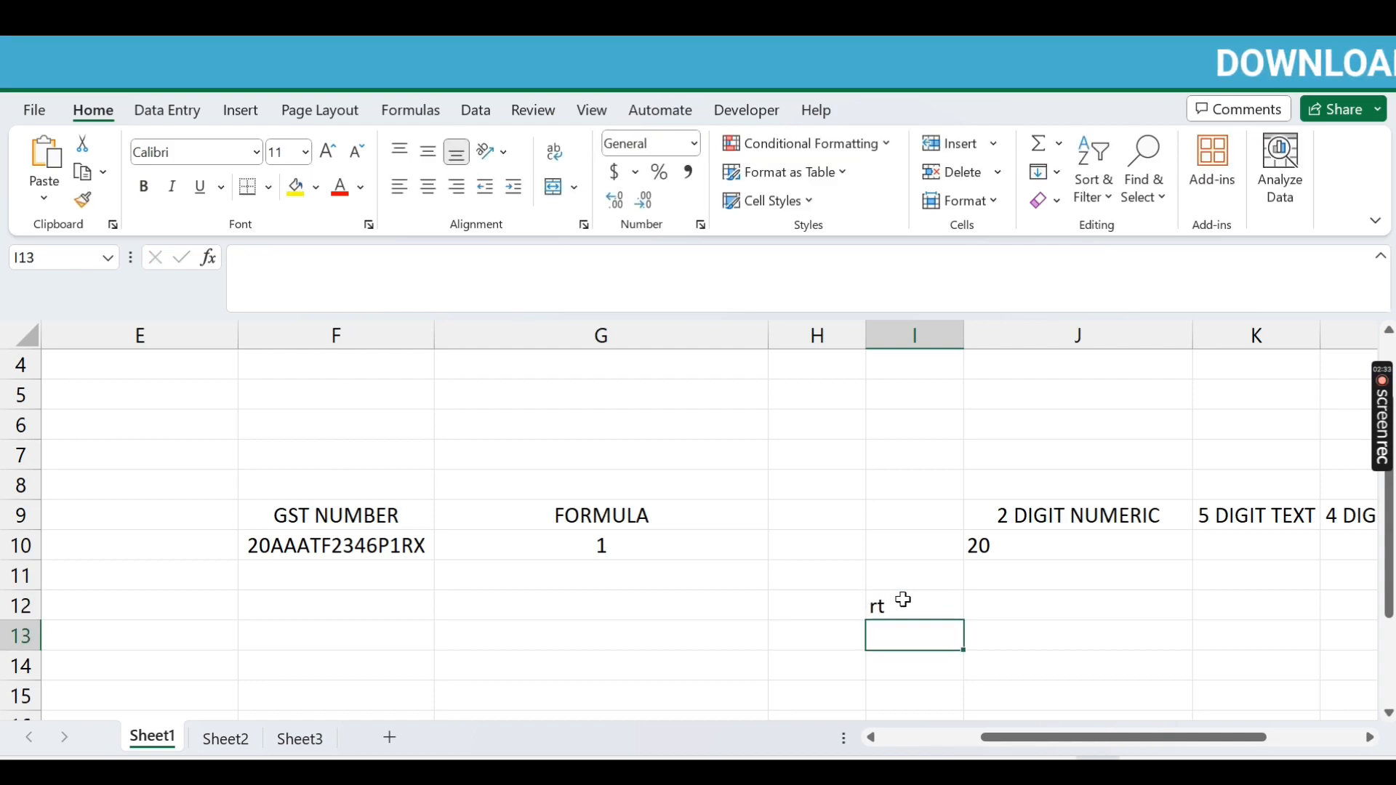
{"action": "left_click", "coordinate": [904, 599]}
{"action": "key", "text": "Delete"}
Step: Wrap J10's formula in VALUE, giving =VALUE(LEFT(F10,2))
{"action": "left_click", "coordinate": [1015, 550]}
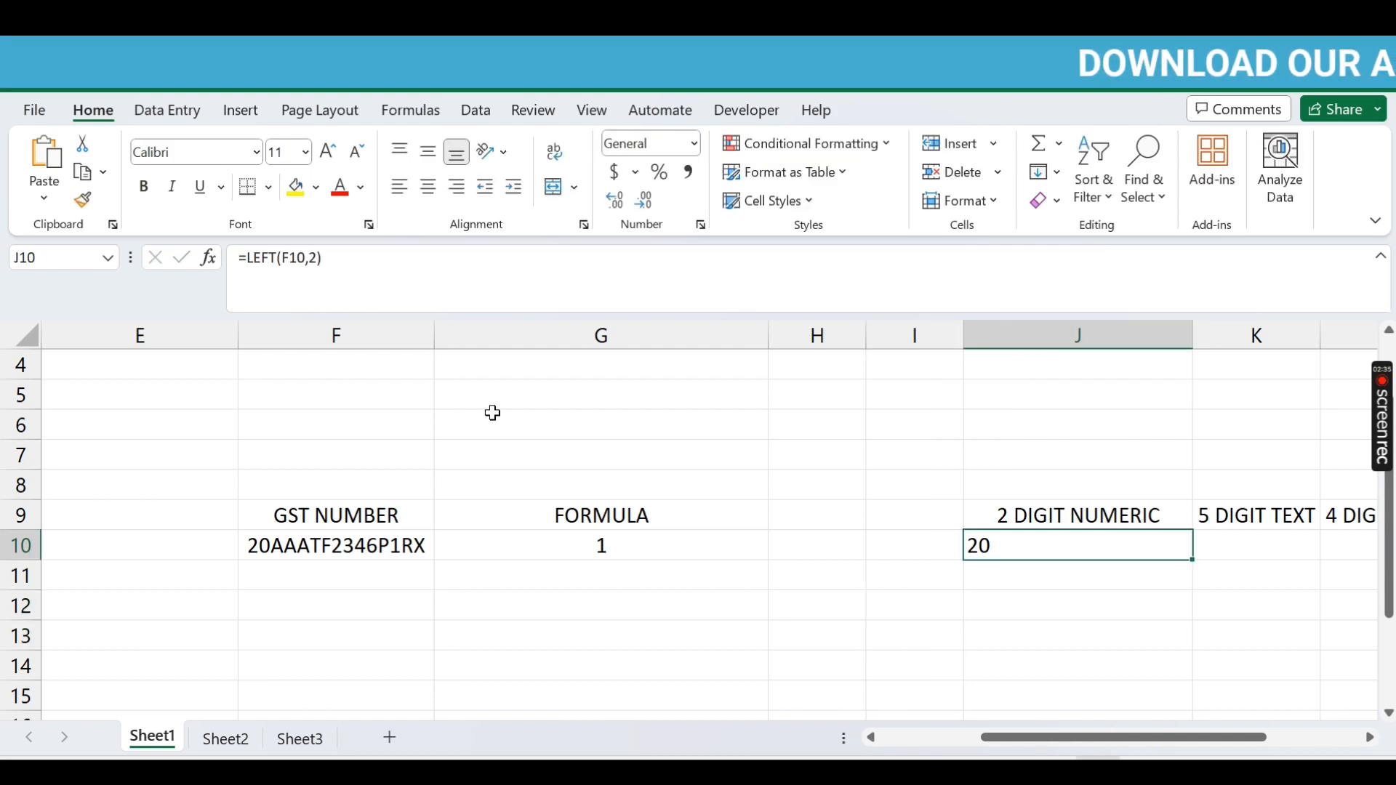
{"action": "left_click", "coordinate": [248, 260]}
{"action": "type", "text": "value"}
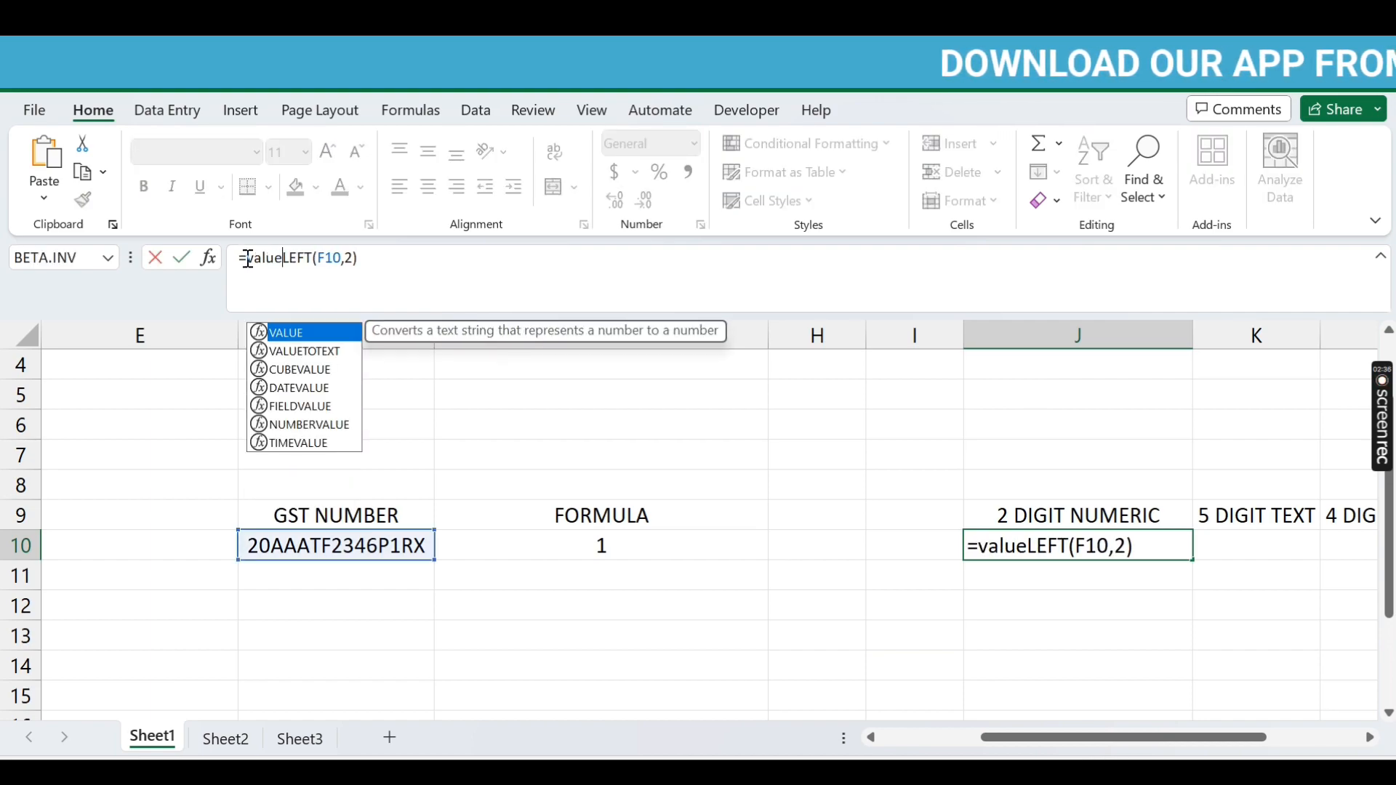
{"action": "key", "text": "Tab"}
{"action": "type", "text": ")"}
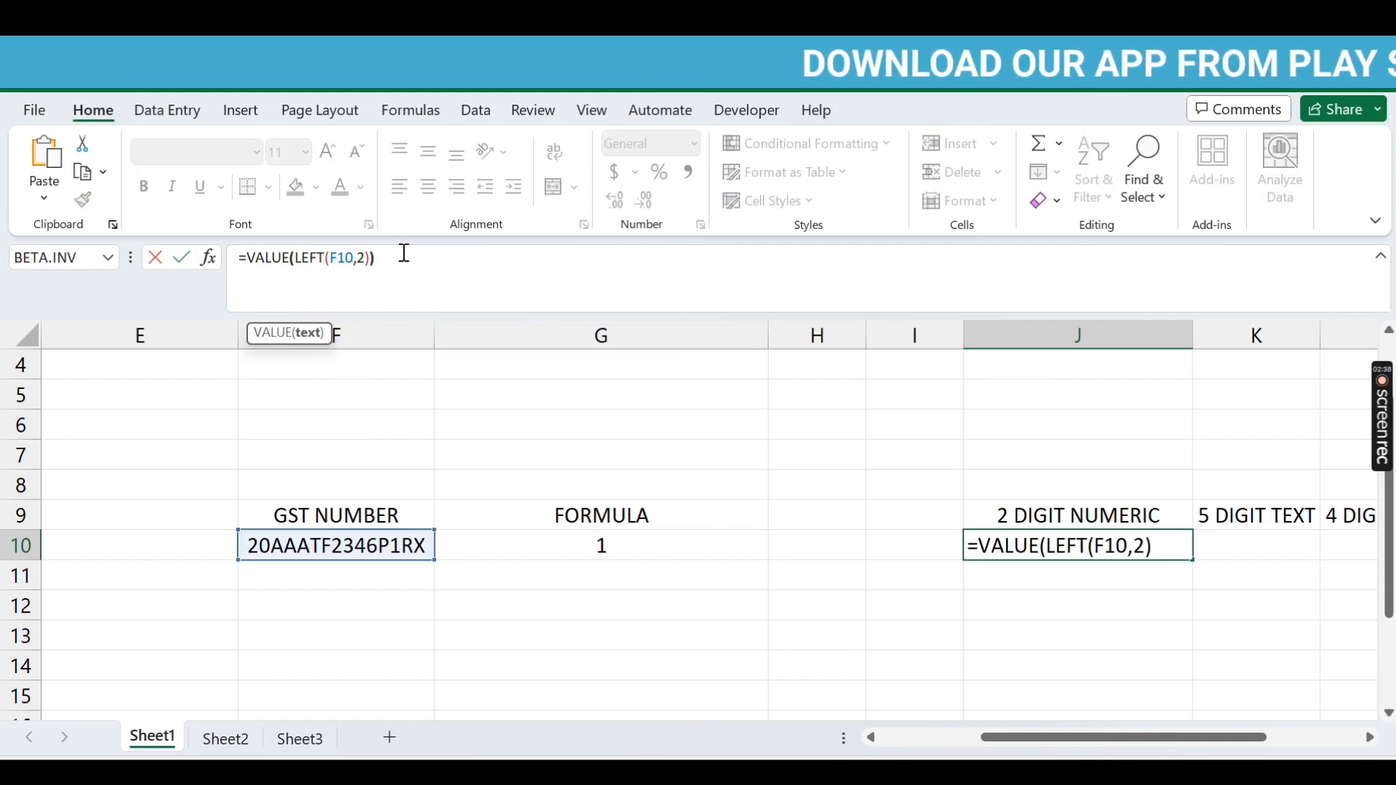
{"action": "key", "text": "Return"}
{"action": "key", "text": "Up"}
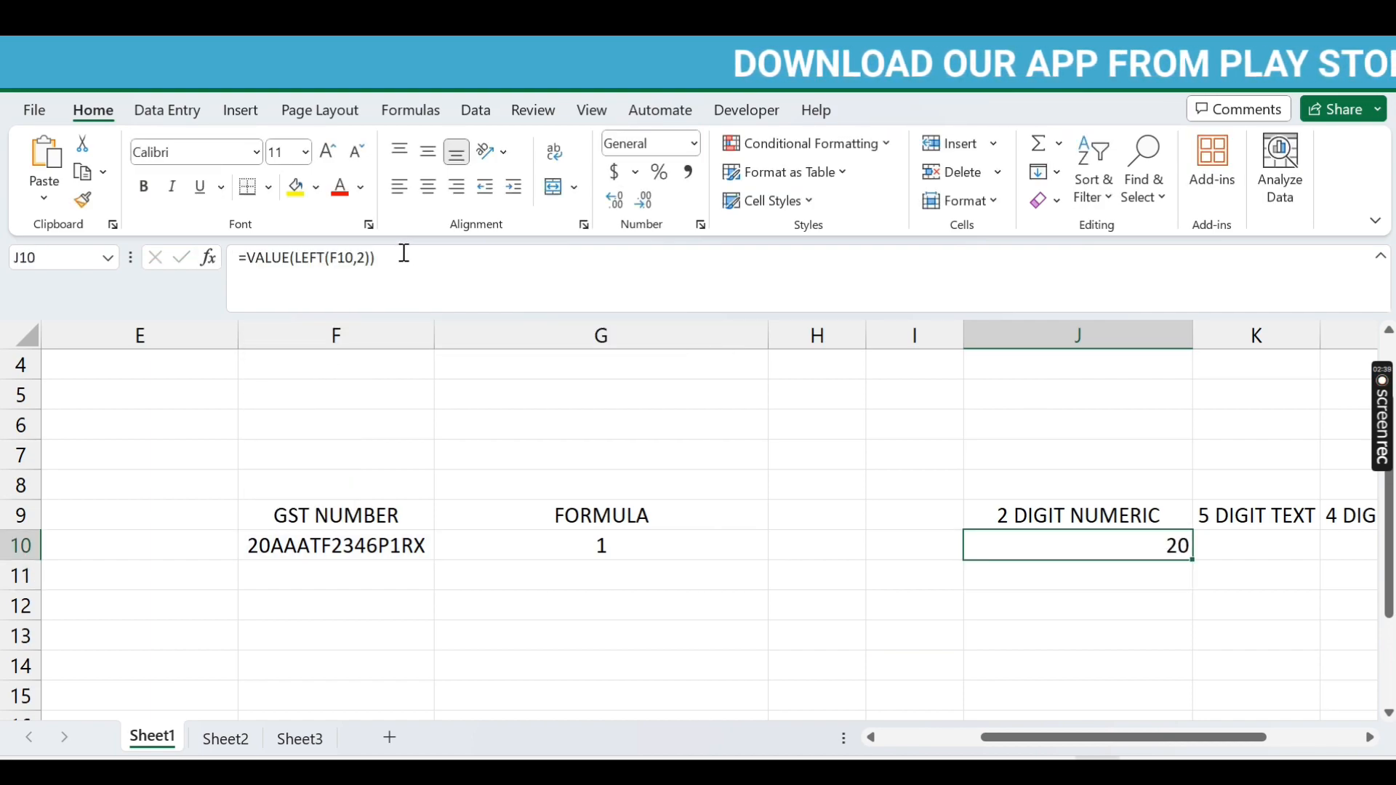
Step: Wrap J10's formula in ISNUMBER so it returns TRUE for the numeric first two digits
{"action": "left_click", "coordinate": [251, 261]}
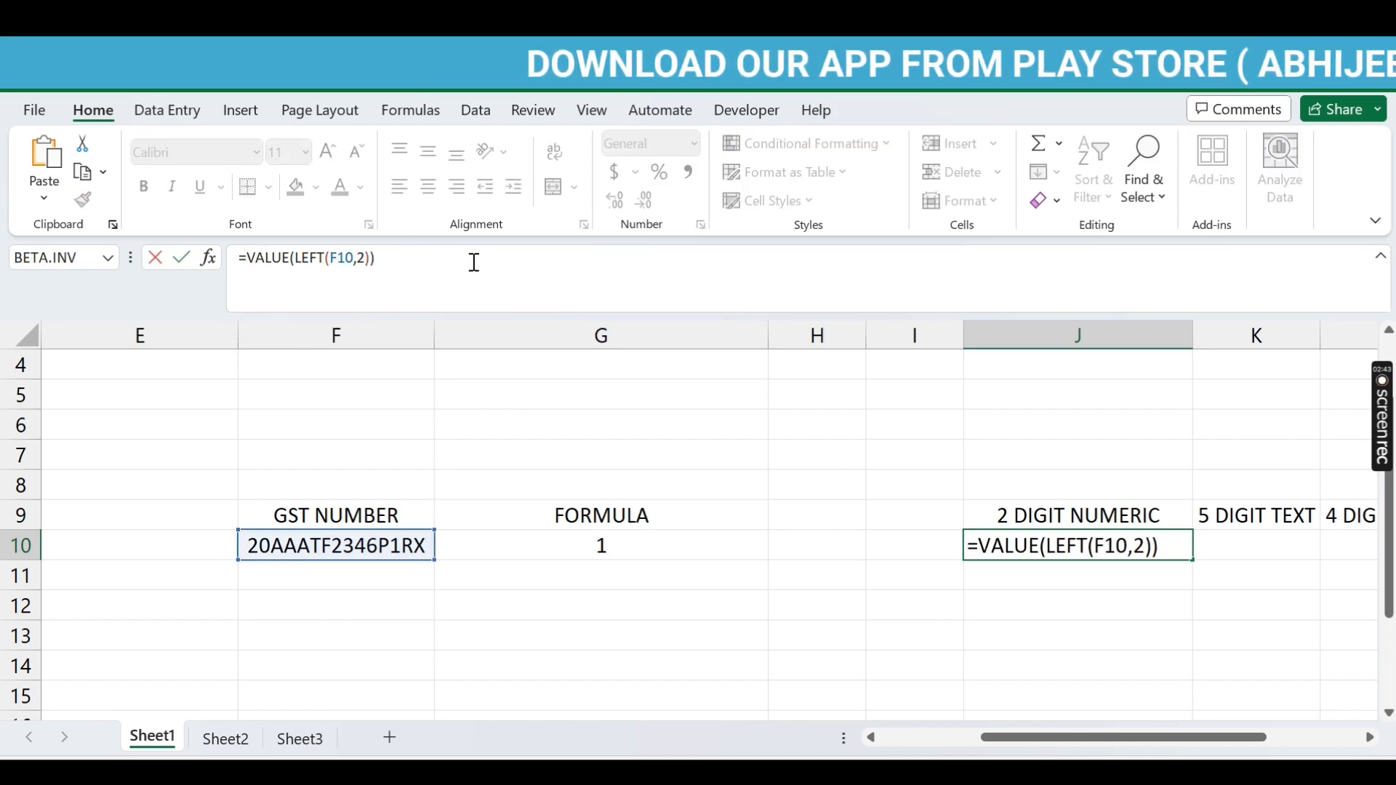
{"action": "type", "text": "isnu"}
{"action": "key", "text": "Tab"}
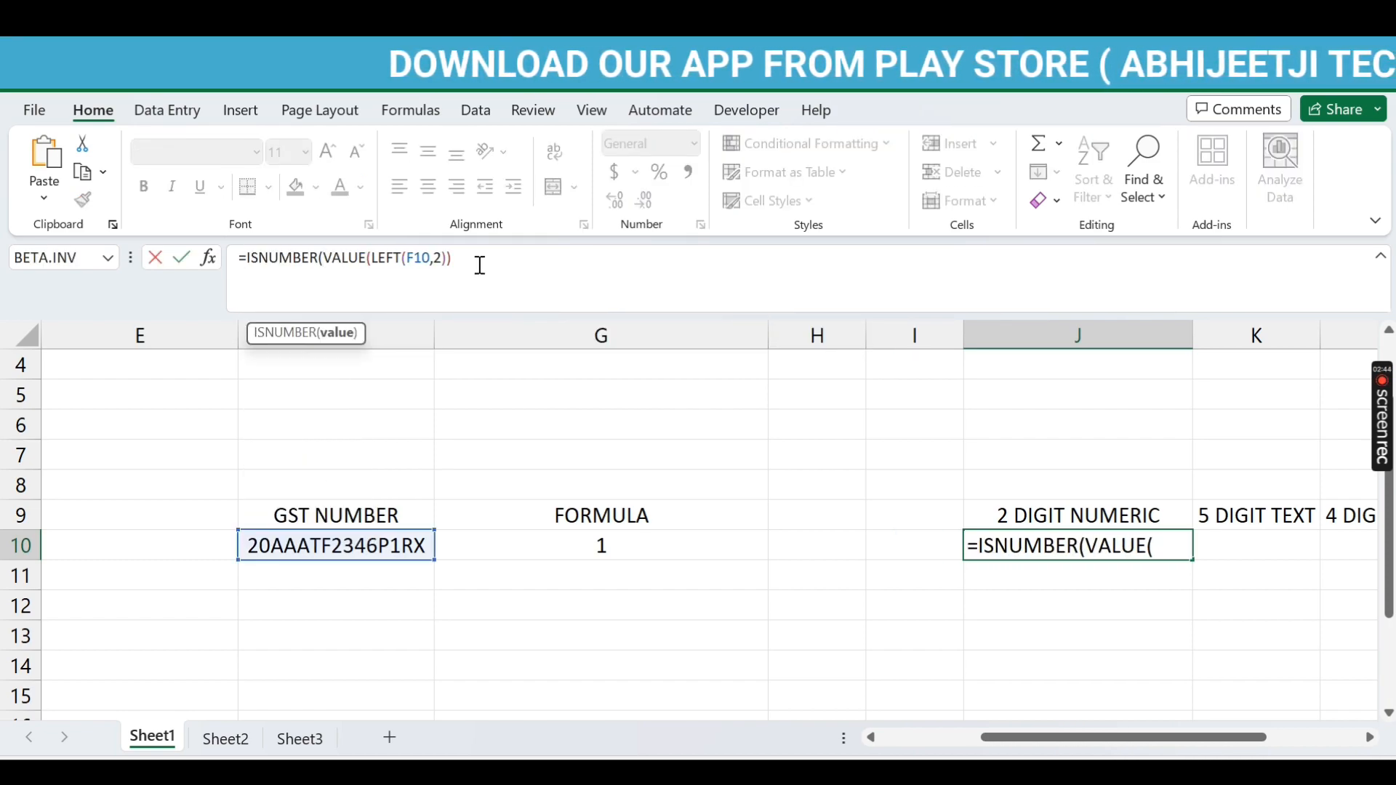
{"action": "left_click", "coordinate": [494, 263]}
{"action": "type", "text": ")"}
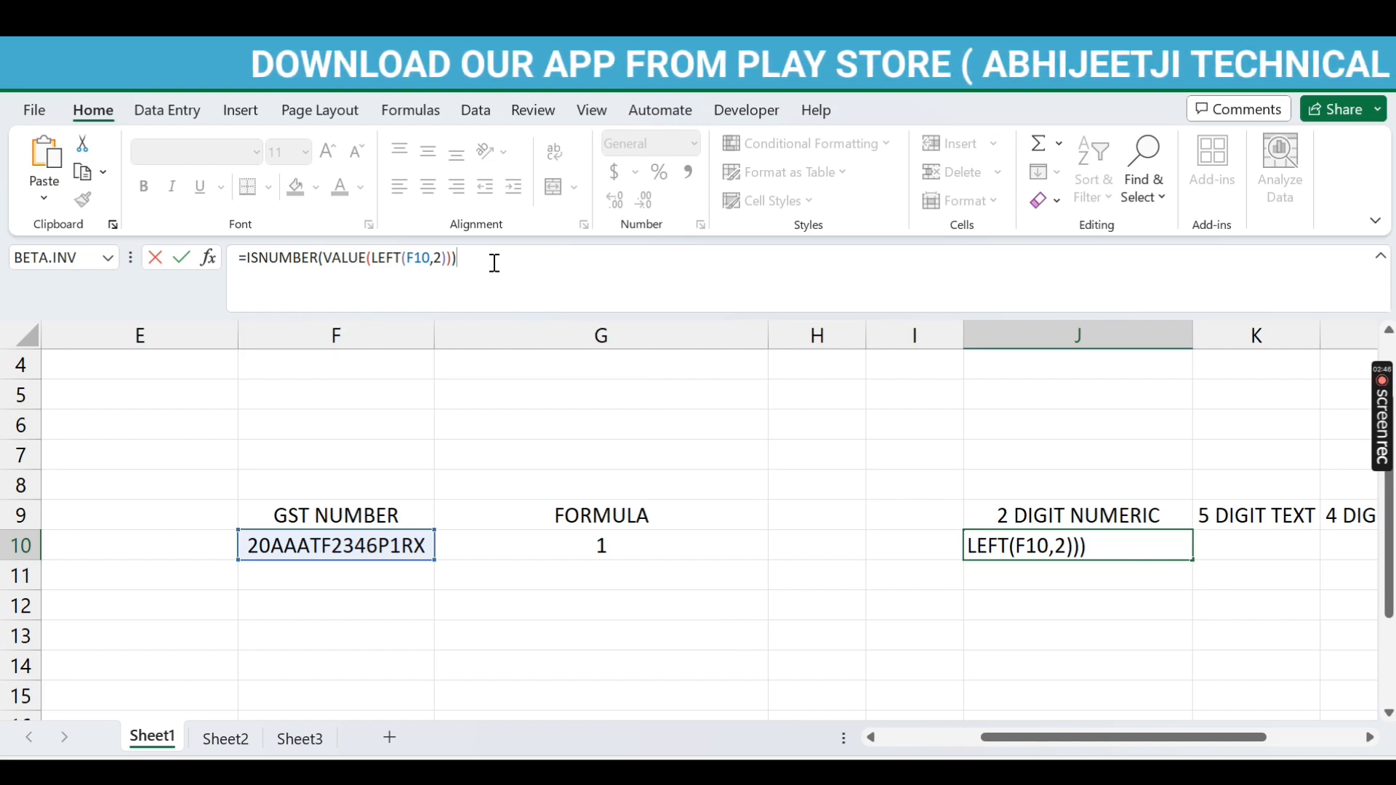
{"action": "key", "text": "Return"}
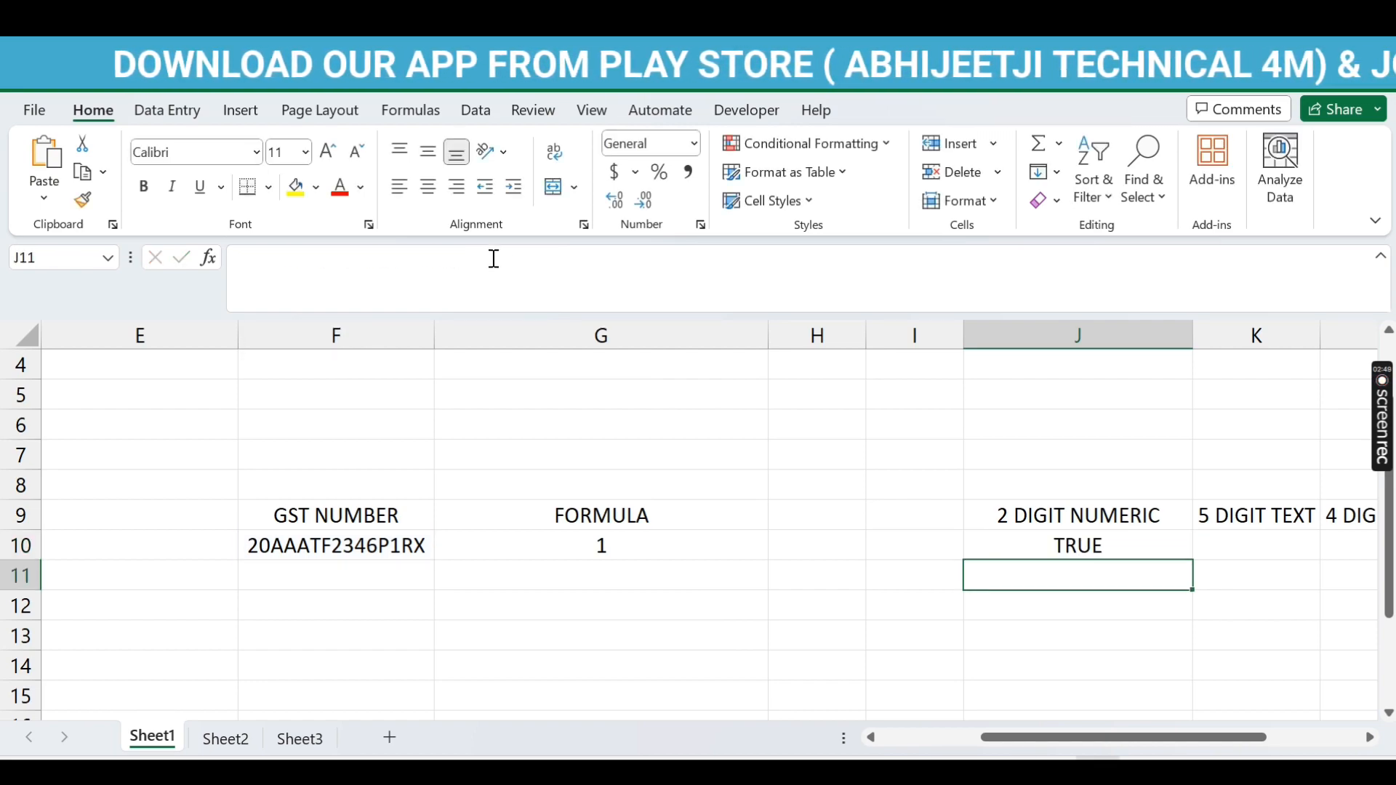
{"action": "key", "text": "Up"}
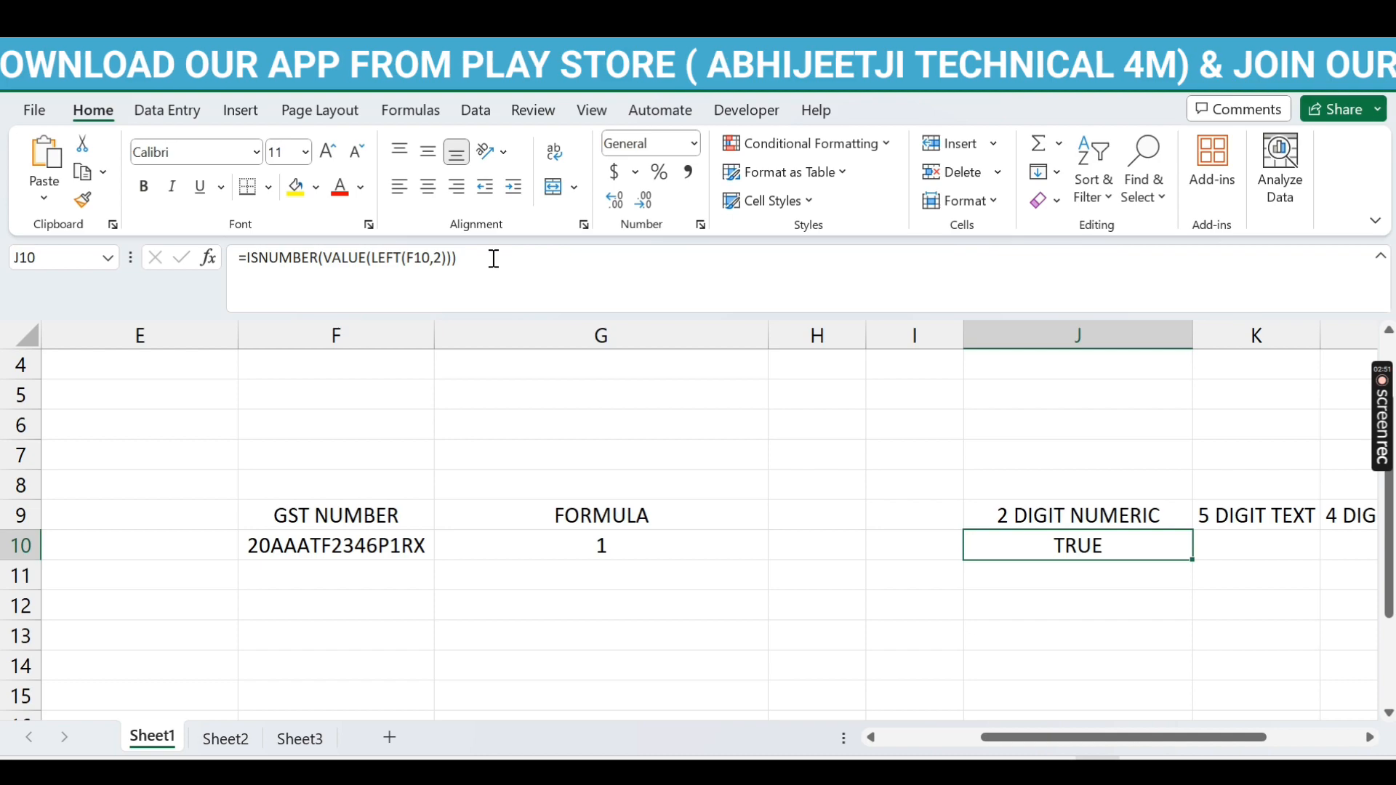
{"action": "key", "text": "Right"}
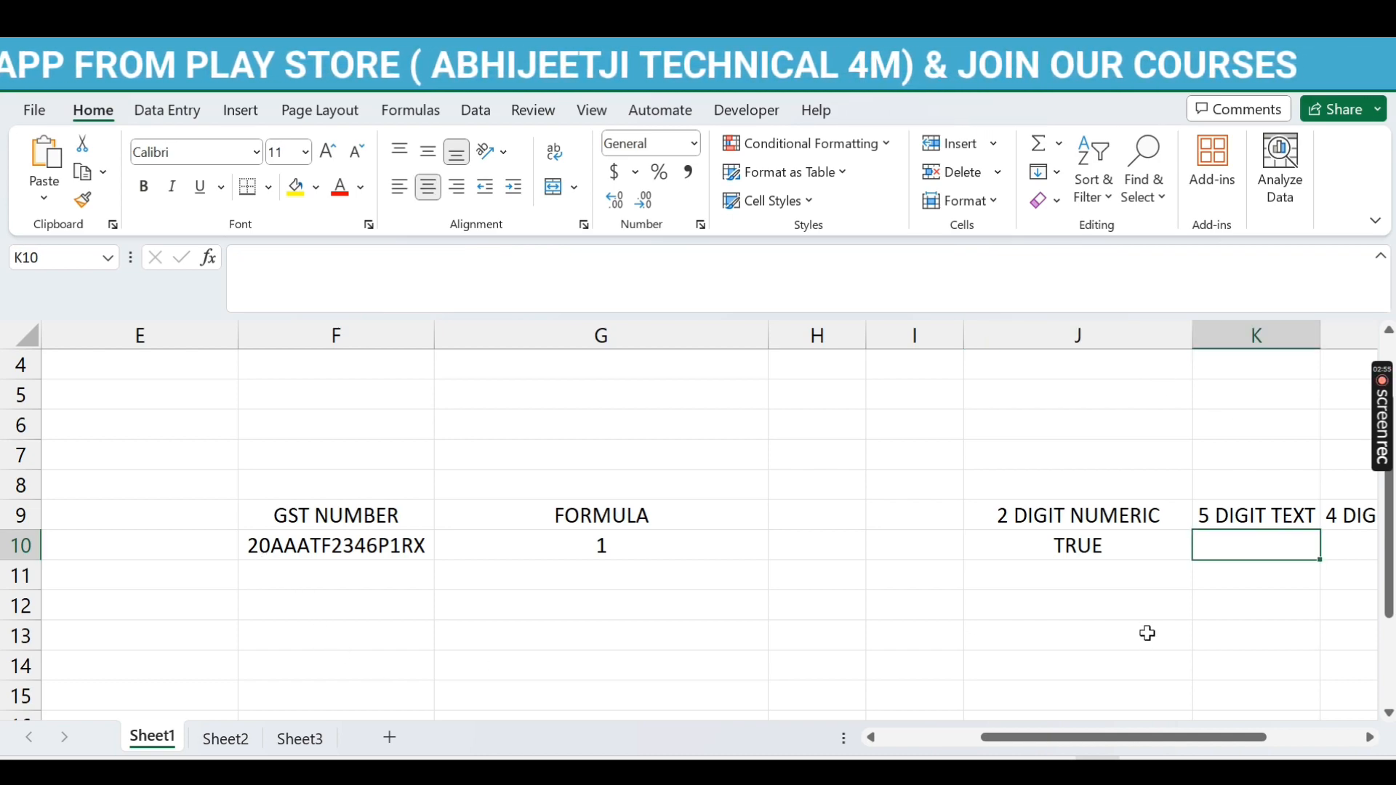
Step: Enter =MID(F10,3,5) in K10 to pull characters 3–7 of the GST number
{"action": "type", "text": "=mid"}
{"action": "key", "text": "Tab"}
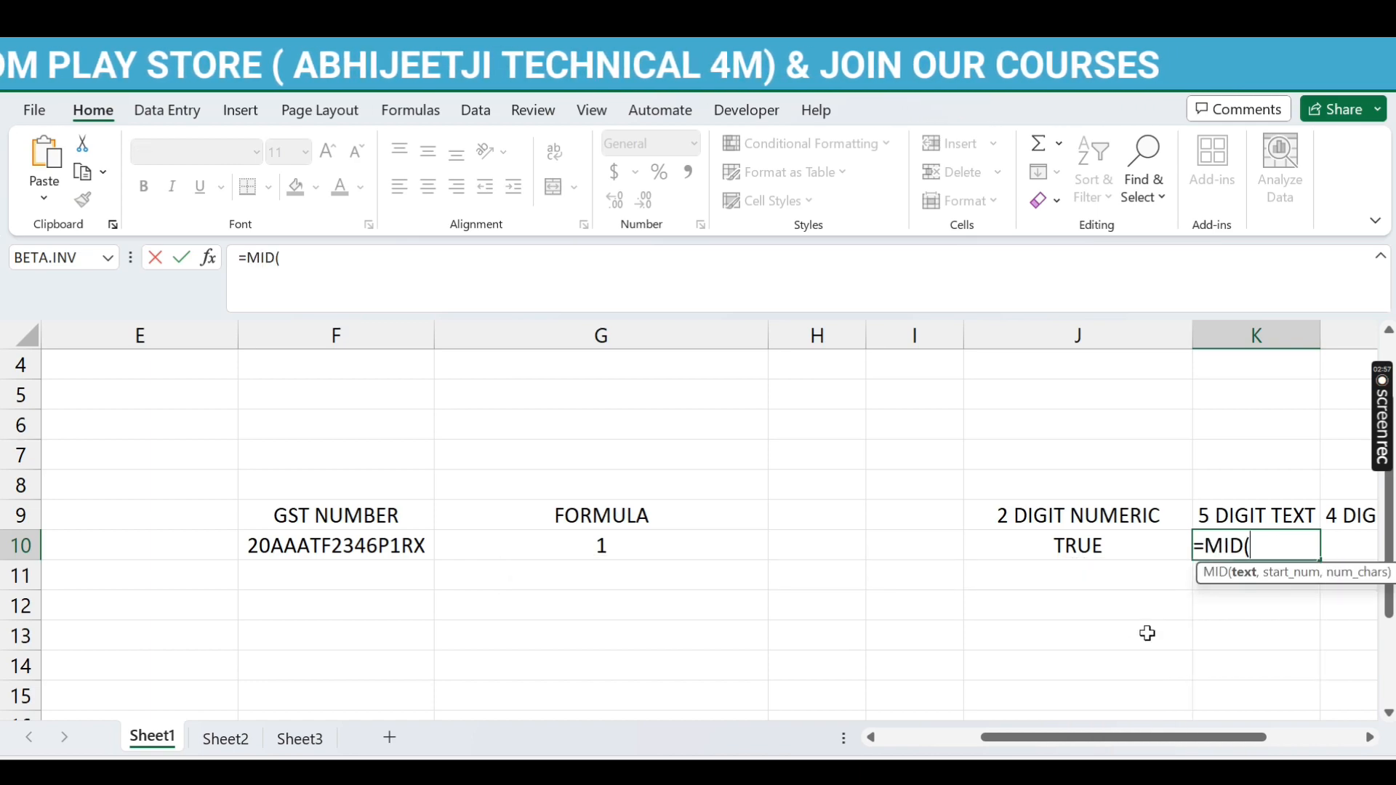
{"action": "left_click", "coordinate": [372, 547]}
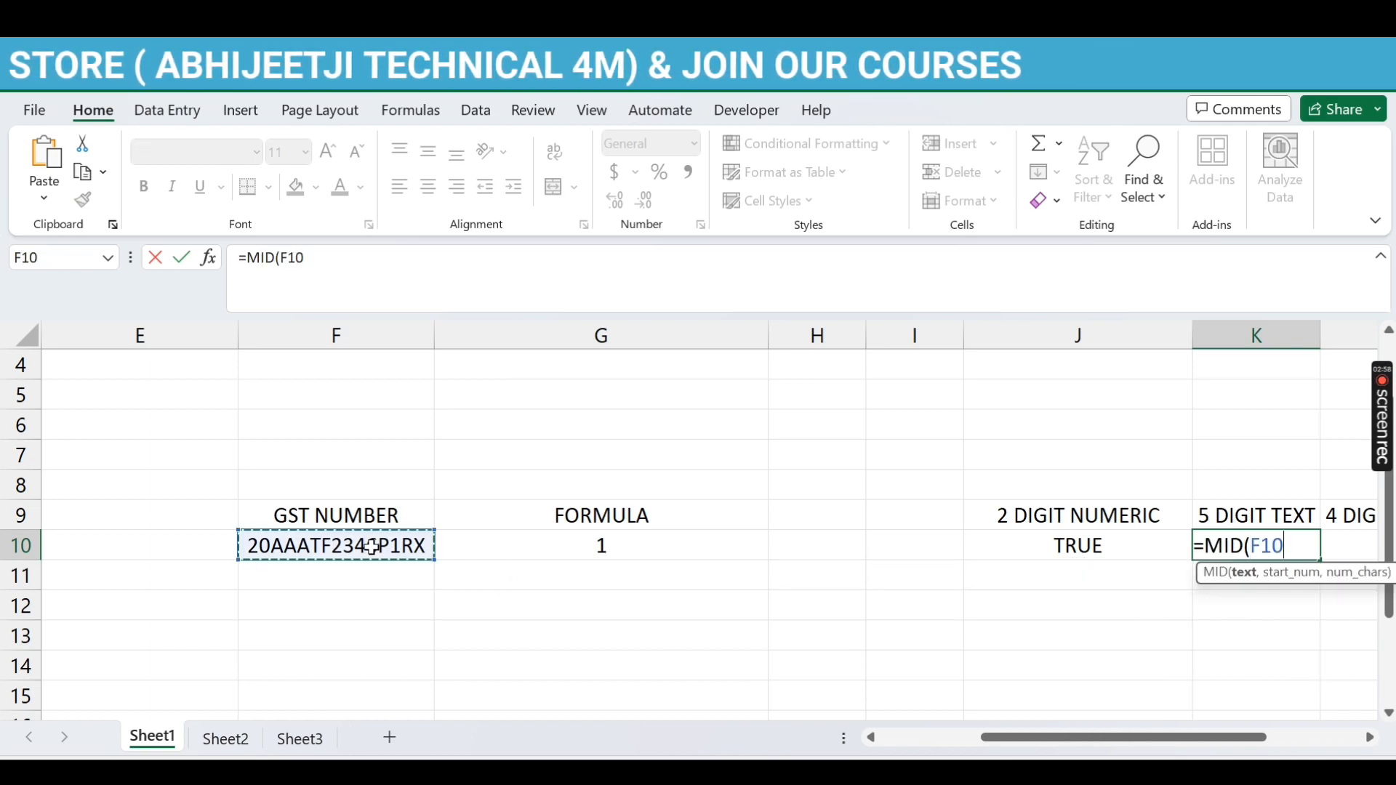
{"action": "type", "text": ","}
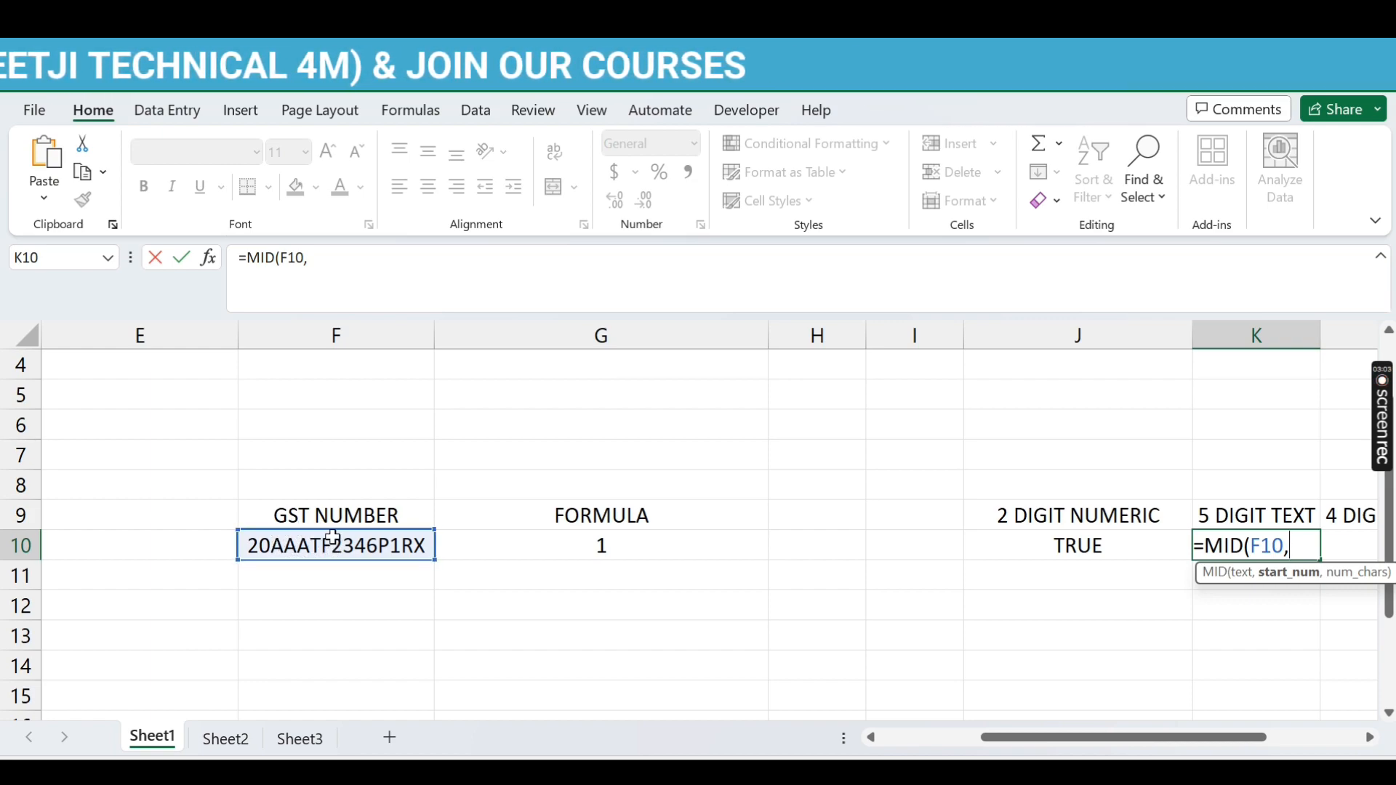
{"action": "type", "text": "3,"}
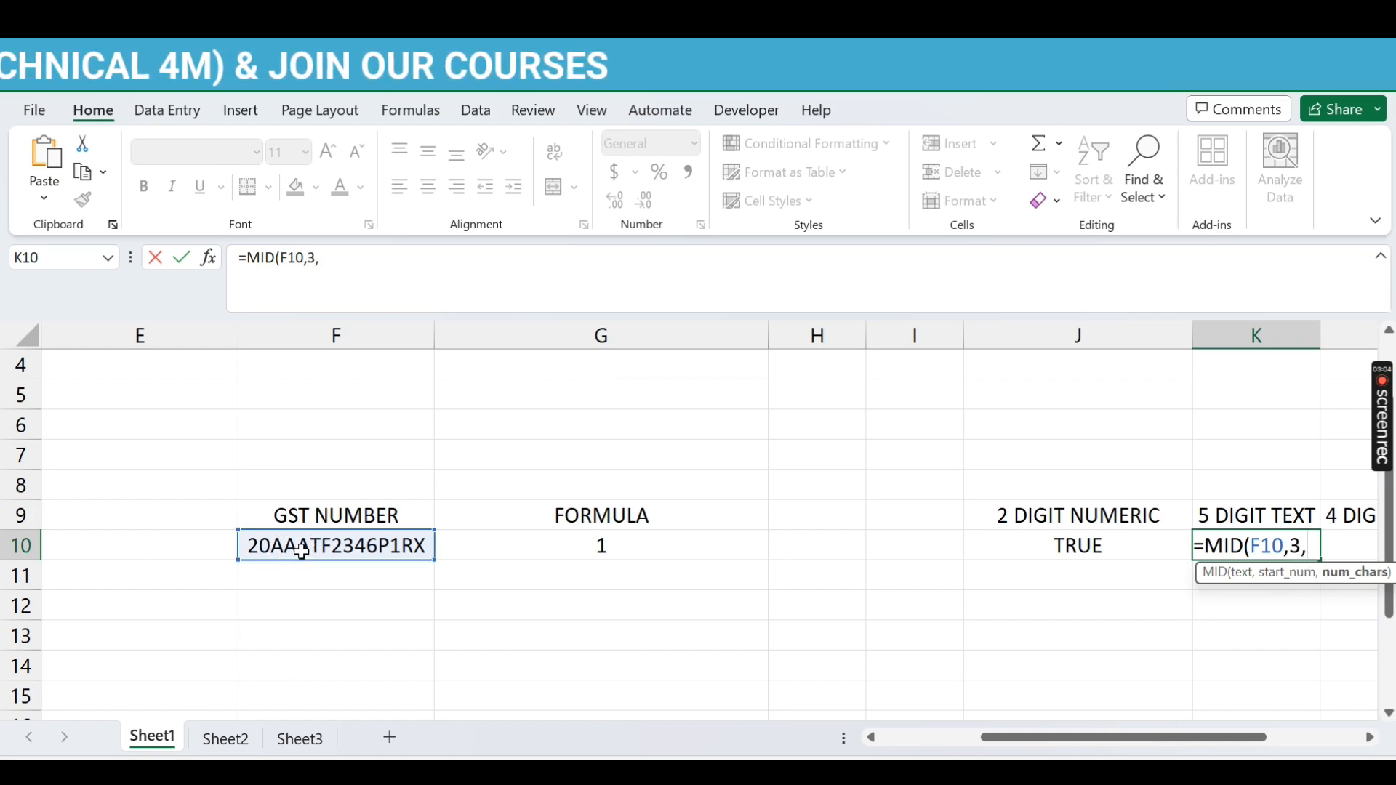
{"action": "type", "text": "5)"}
{"action": "key", "text": "Return"}
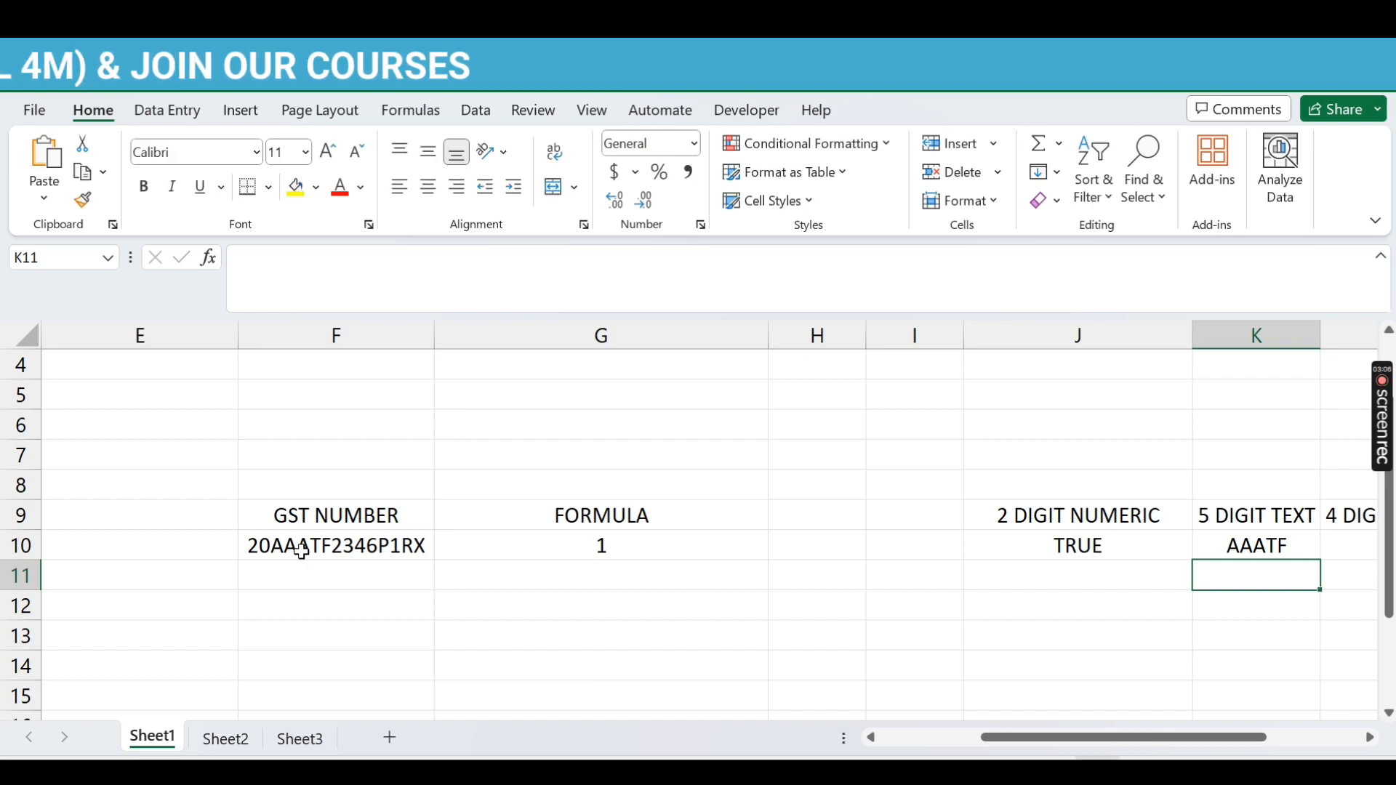
{"action": "key", "text": "Up"}
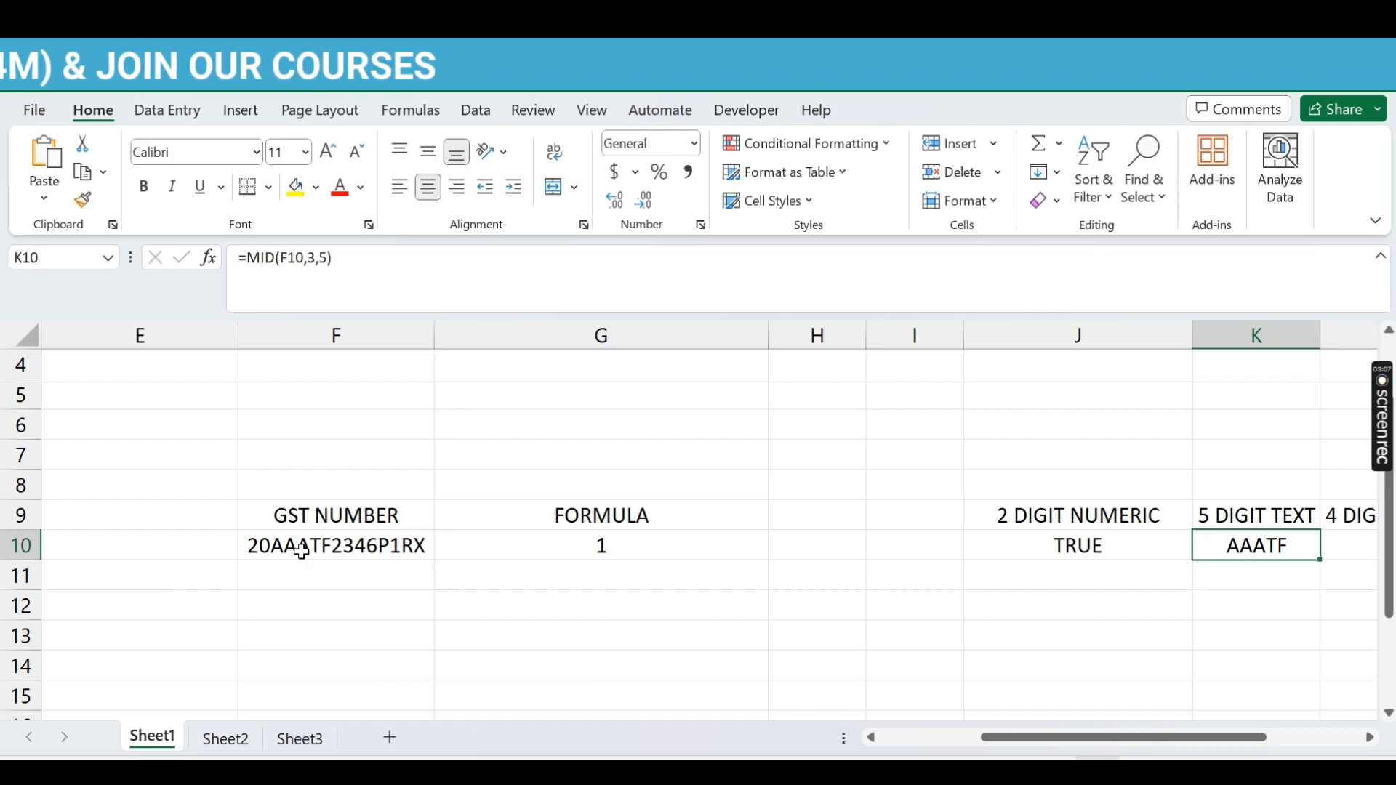
Step: Wrap K10's MID formula in ISTEXT so it returns TRUE
{"action": "left_click", "coordinate": [248, 259]}
{"action": "type", "text": "istex"}
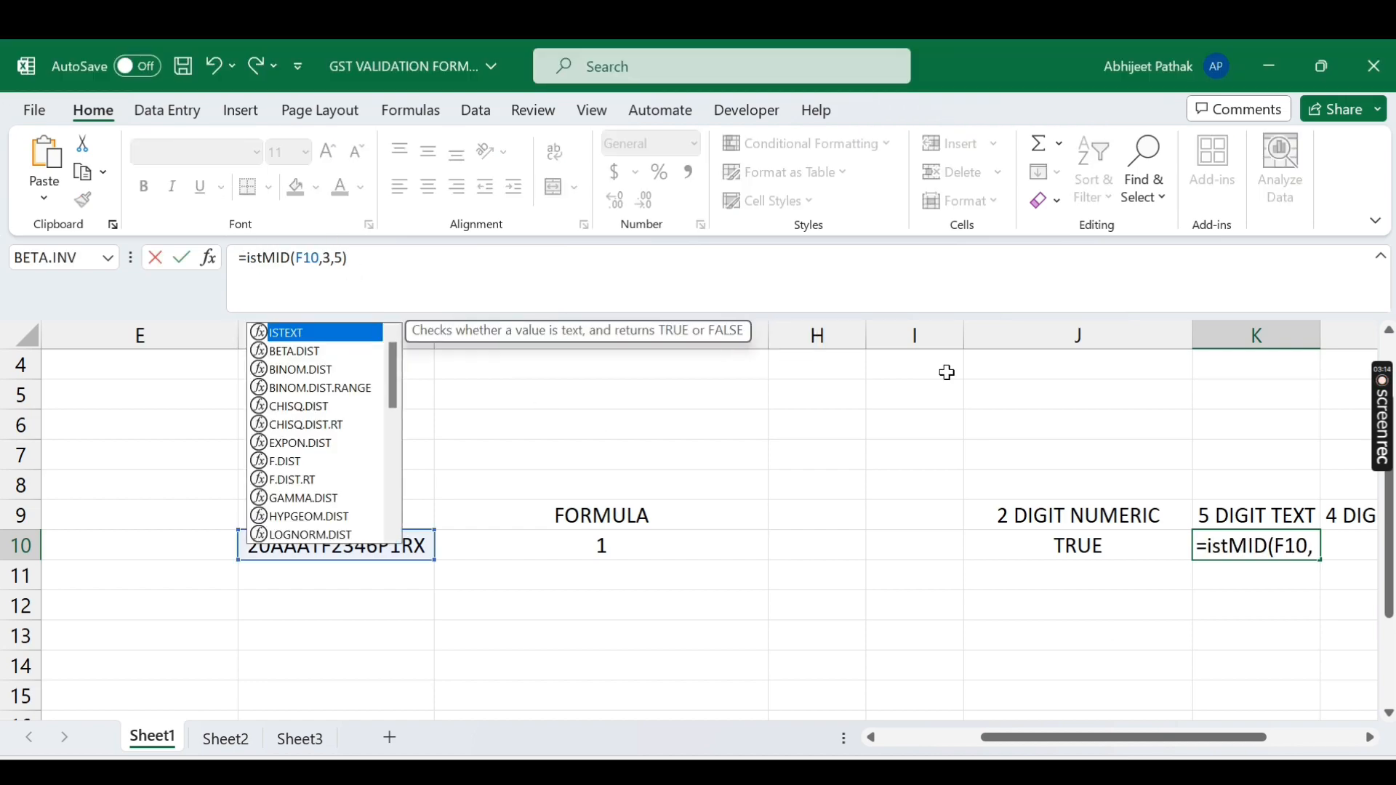
{"action": "key", "text": "BackSpace"}
{"action": "key", "text": "BackSpace"}
{"action": "type", "text": "ext"}
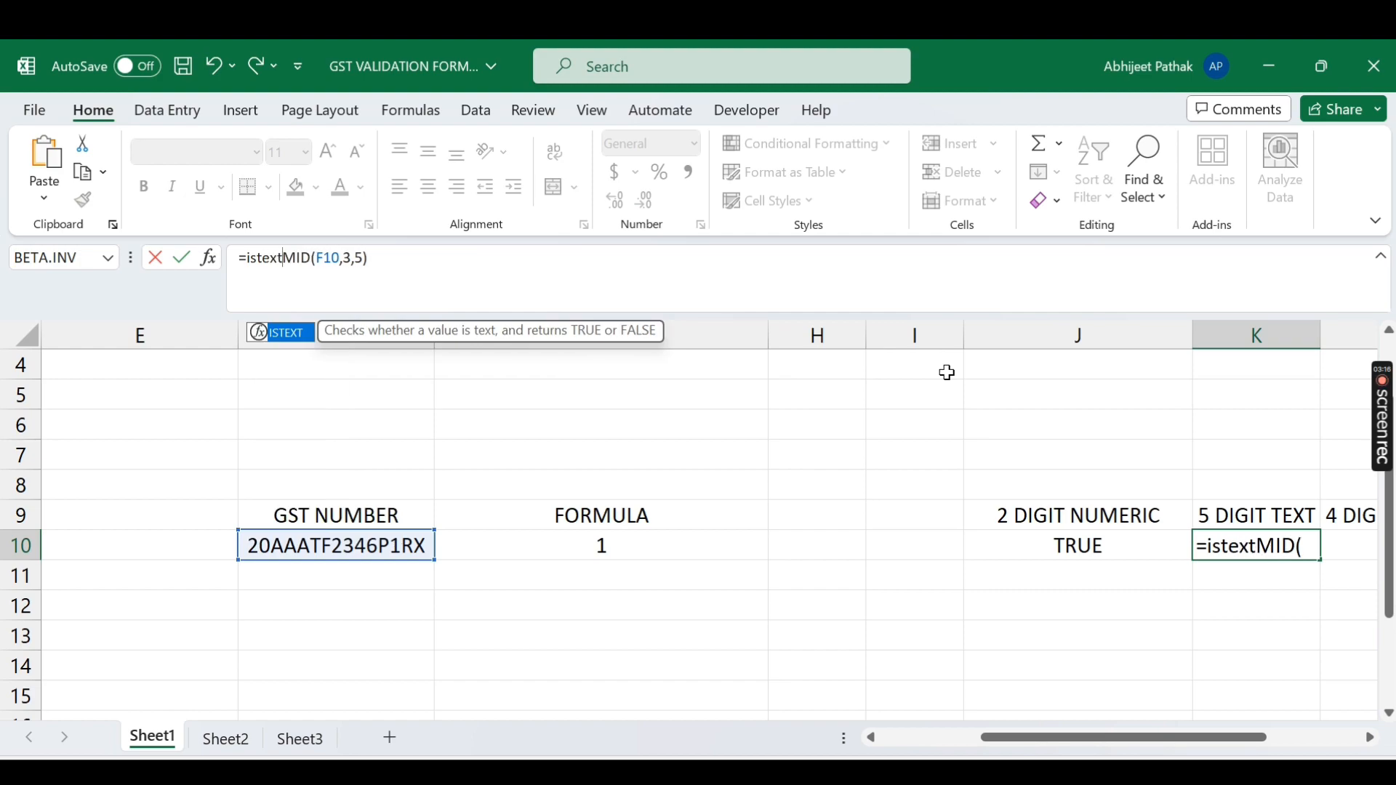
{"action": "key", "text": "Tab"}
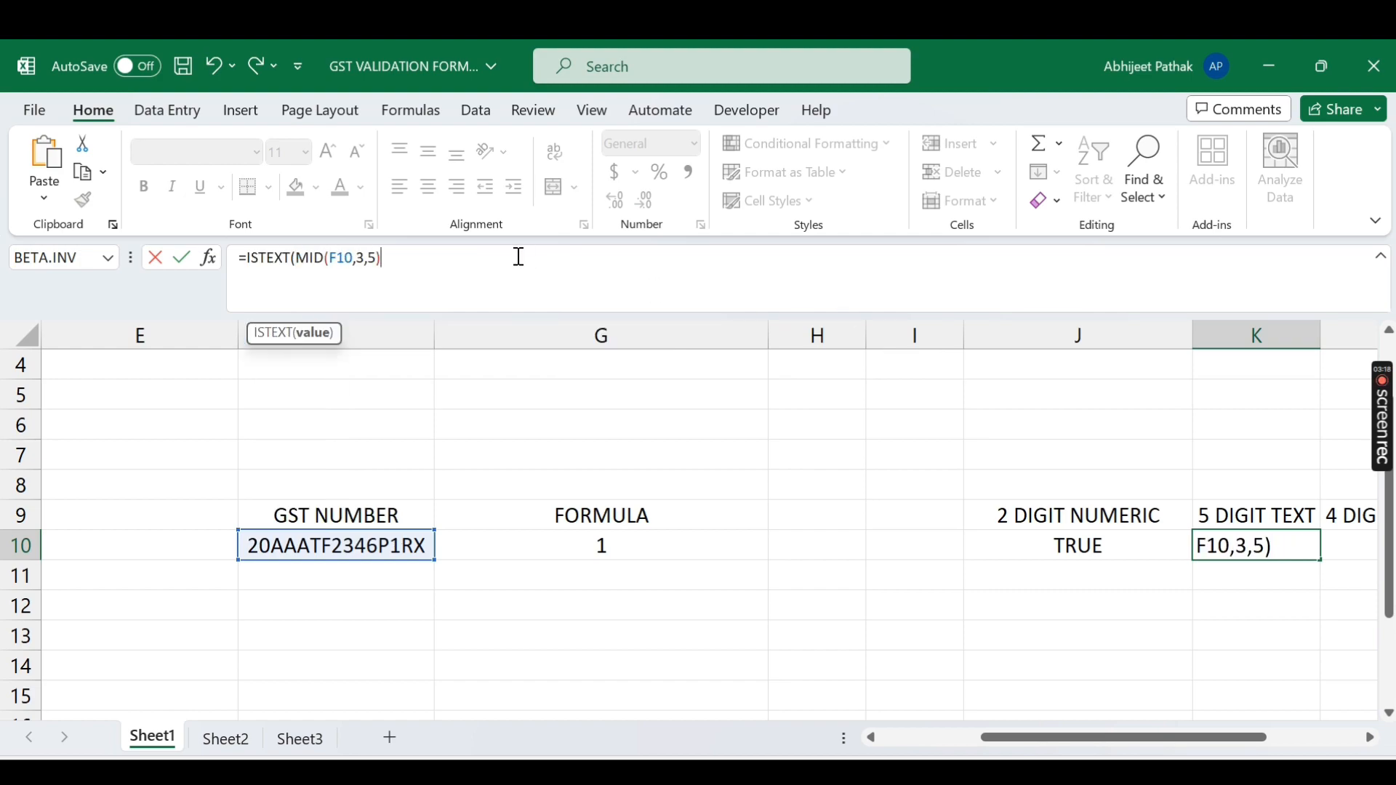
{"action": "type", "text": ")"}
{"action": "key", "text": "Return"}
{"action": "key", "text": "Up"}
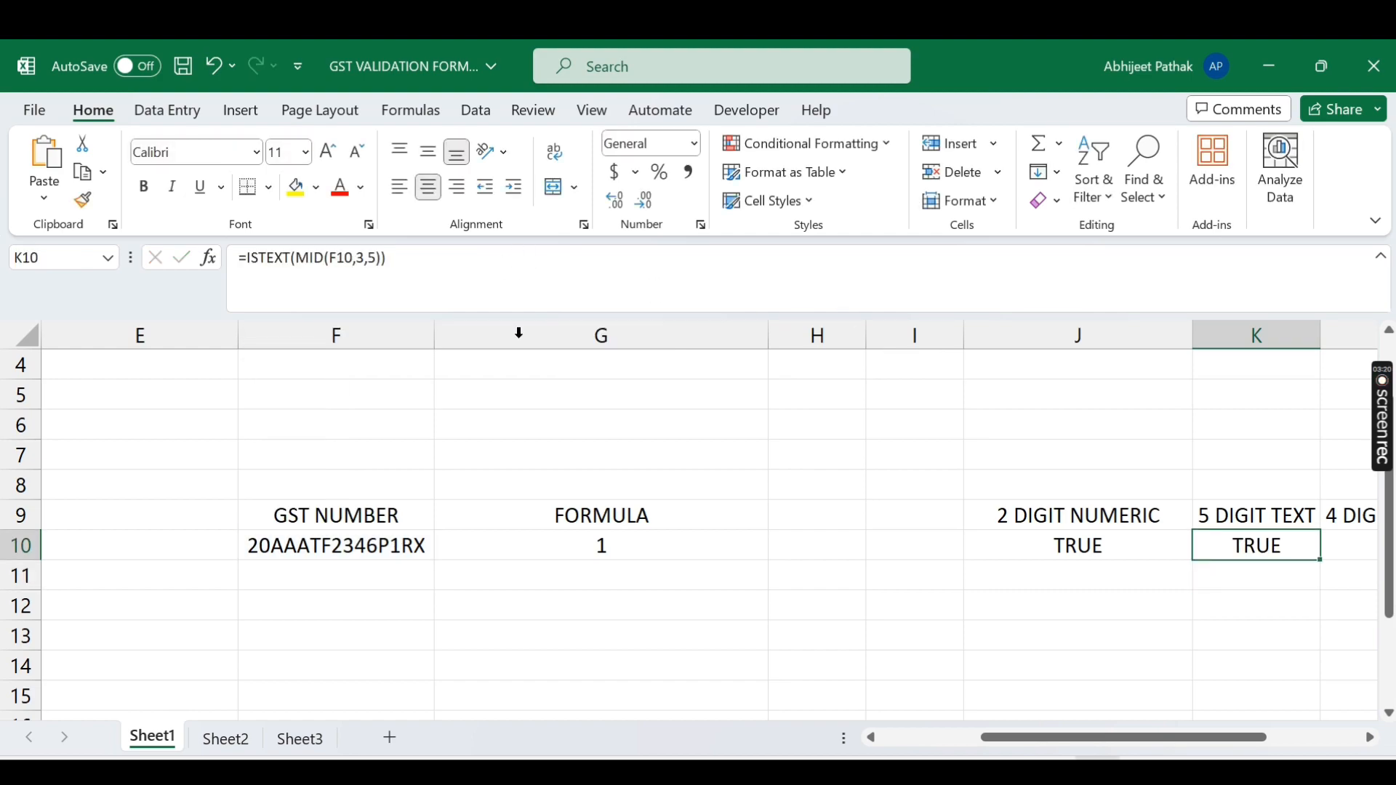
{"action": "left_click", "coordinate": [294, 547]}
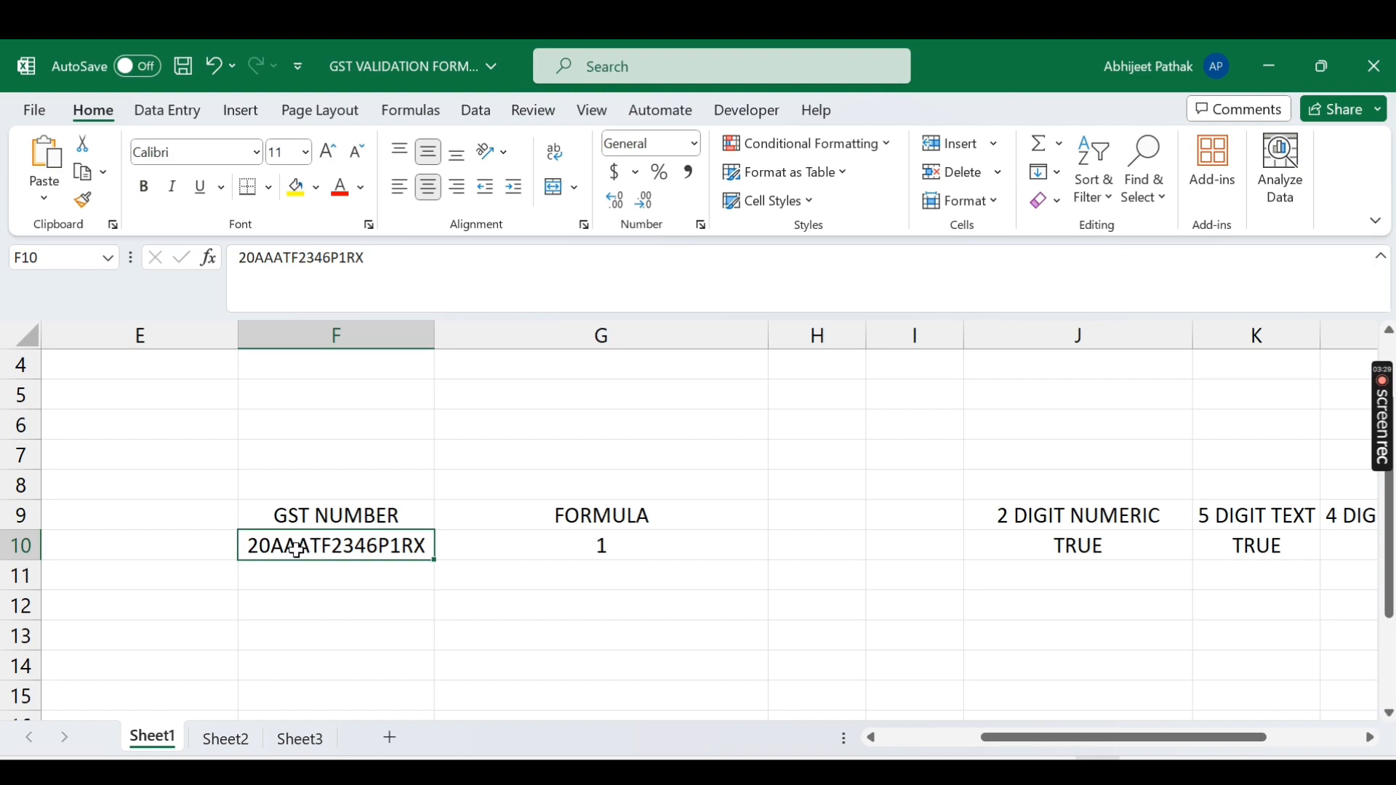
{"action": "double_click", "coordinate": [295, 544]}
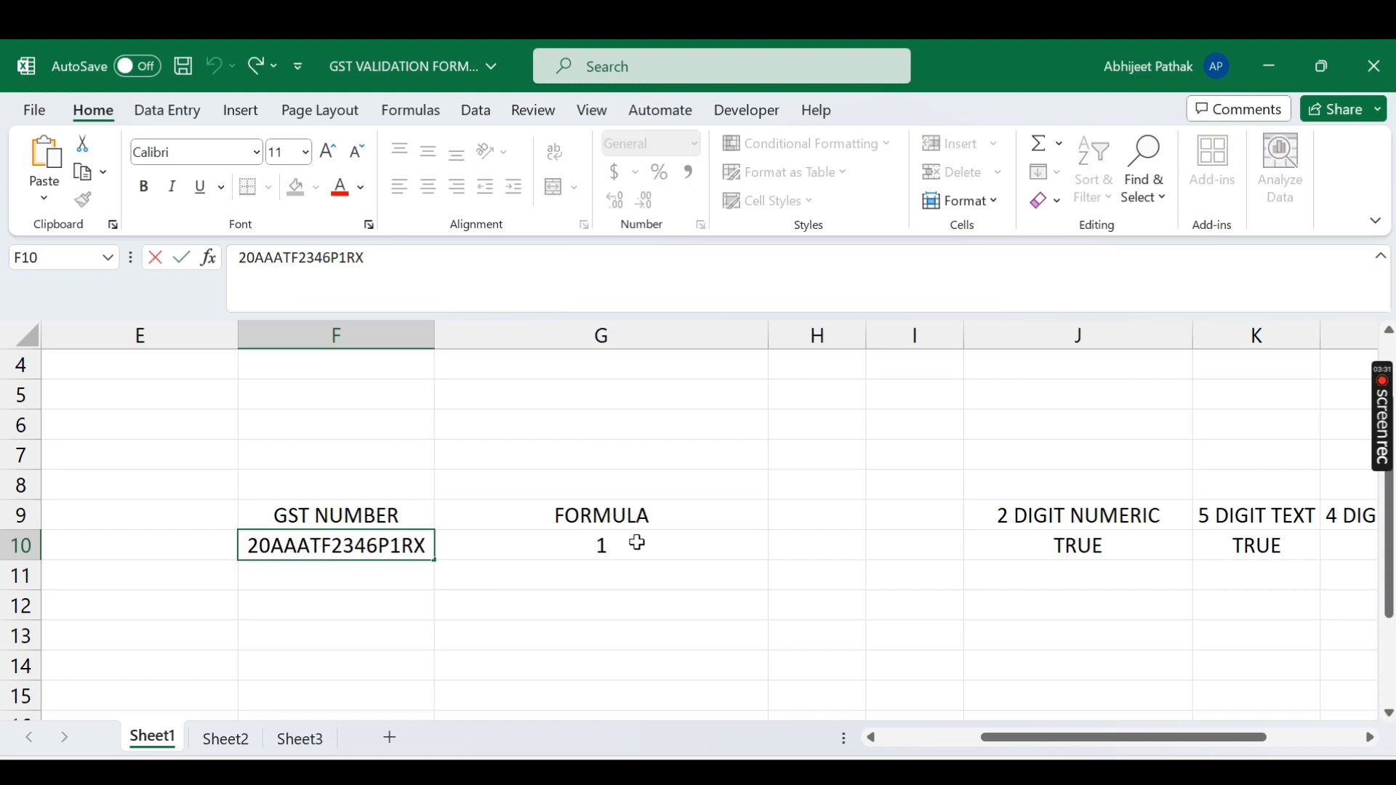
{"action": "key", "text": "BackSpace"}
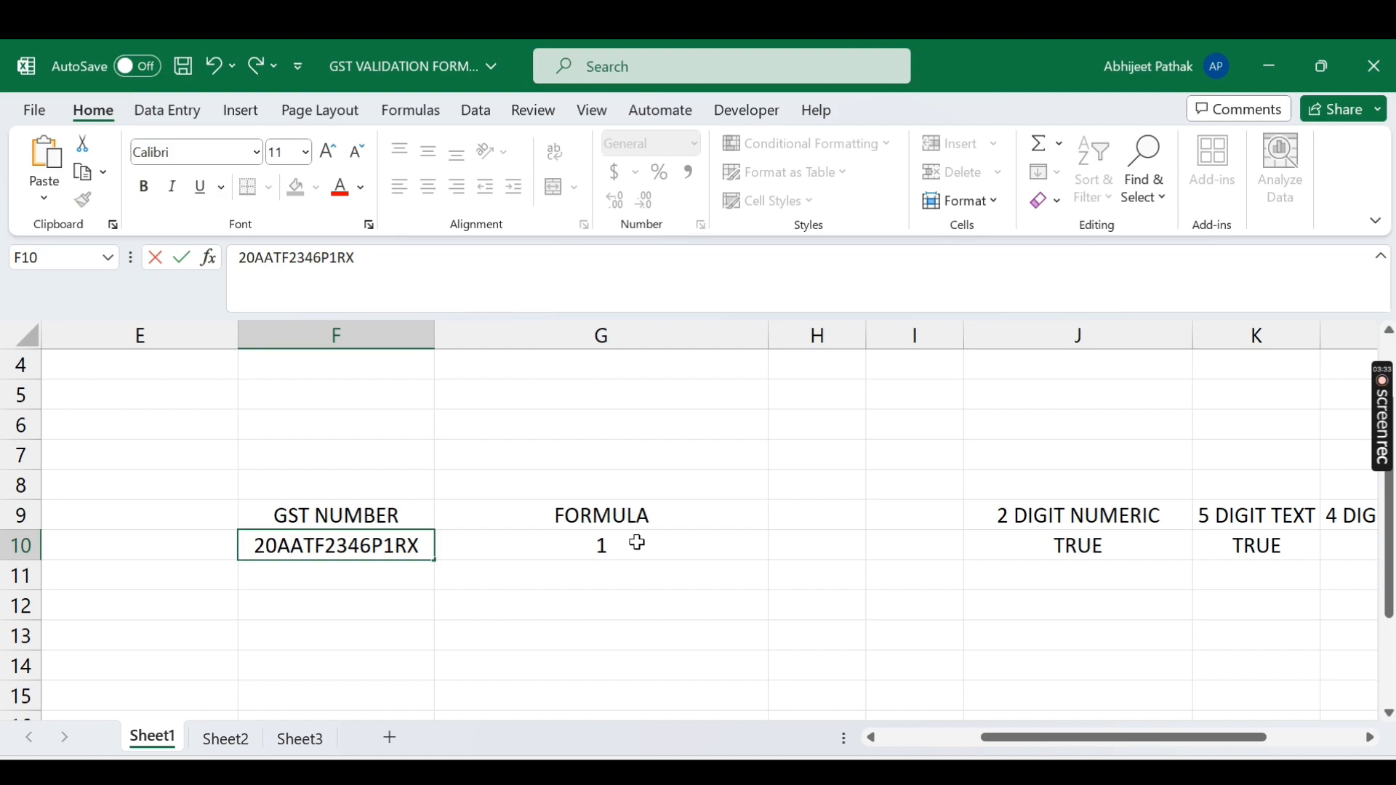
{"action": "type", "text": "0"}
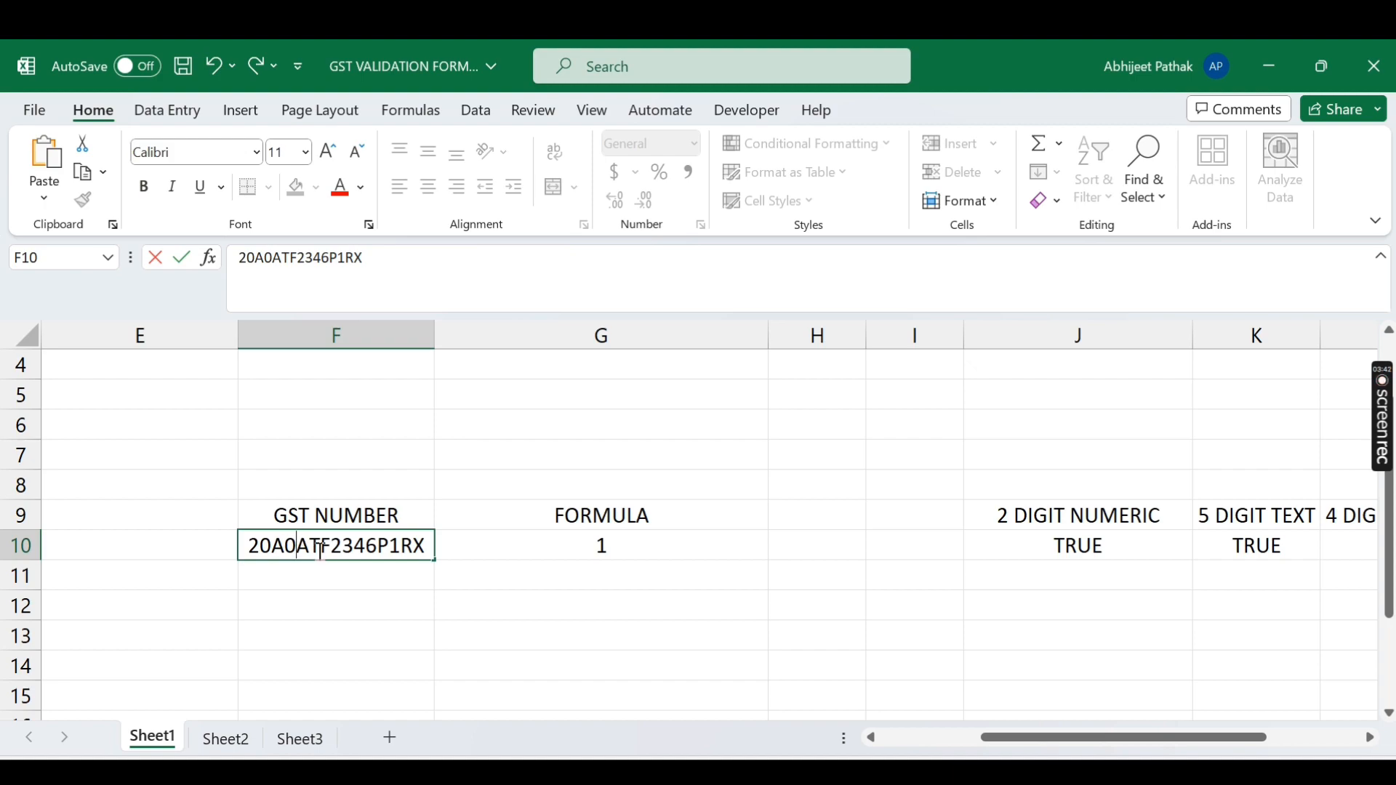
{"action": "key", "text": "Escape"}
{"action": "left_click", "coordinate": [1252, 542]}
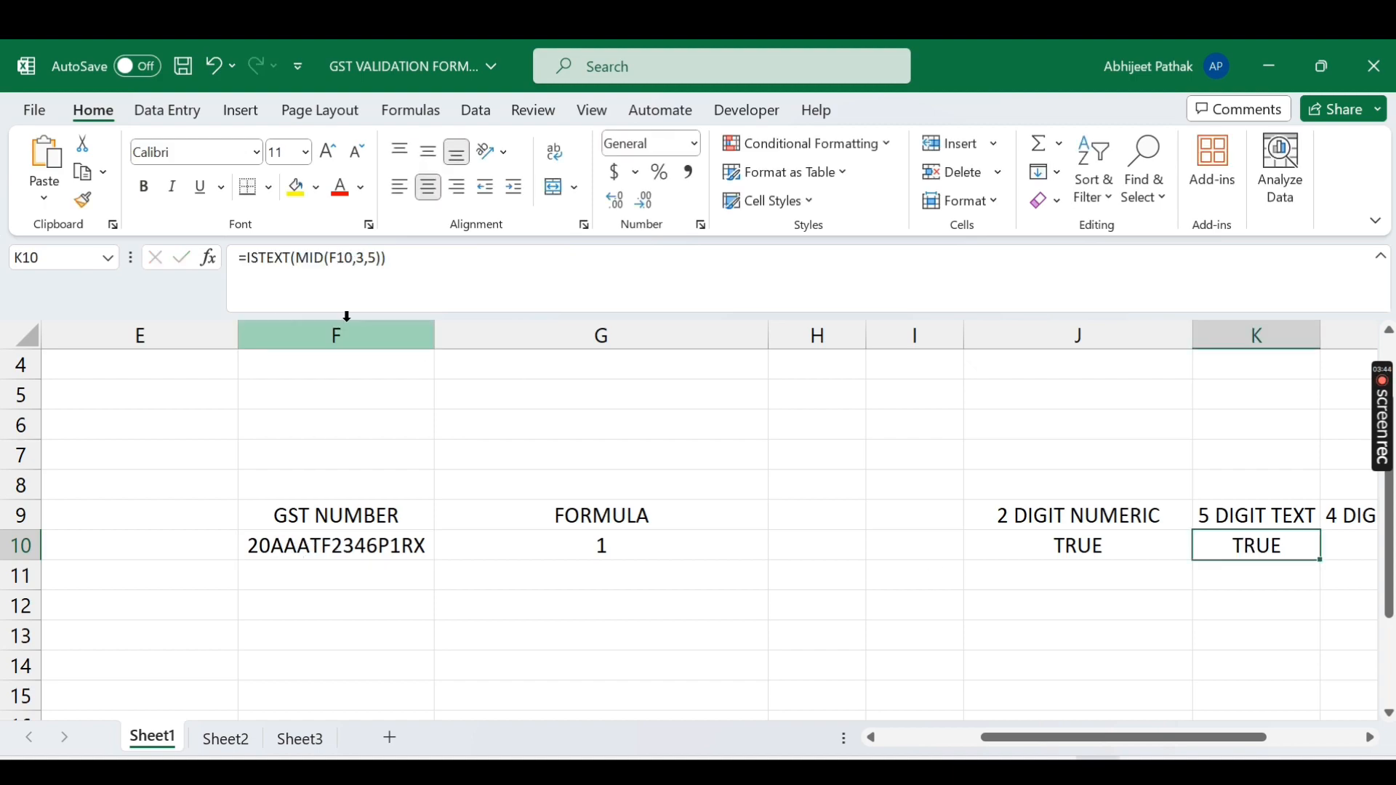
Step: Strip the ISTEXT wrapper so K10 holds =MID(F10,3,5) again
{"action": "left_click", "coordinate": [290, 257]}
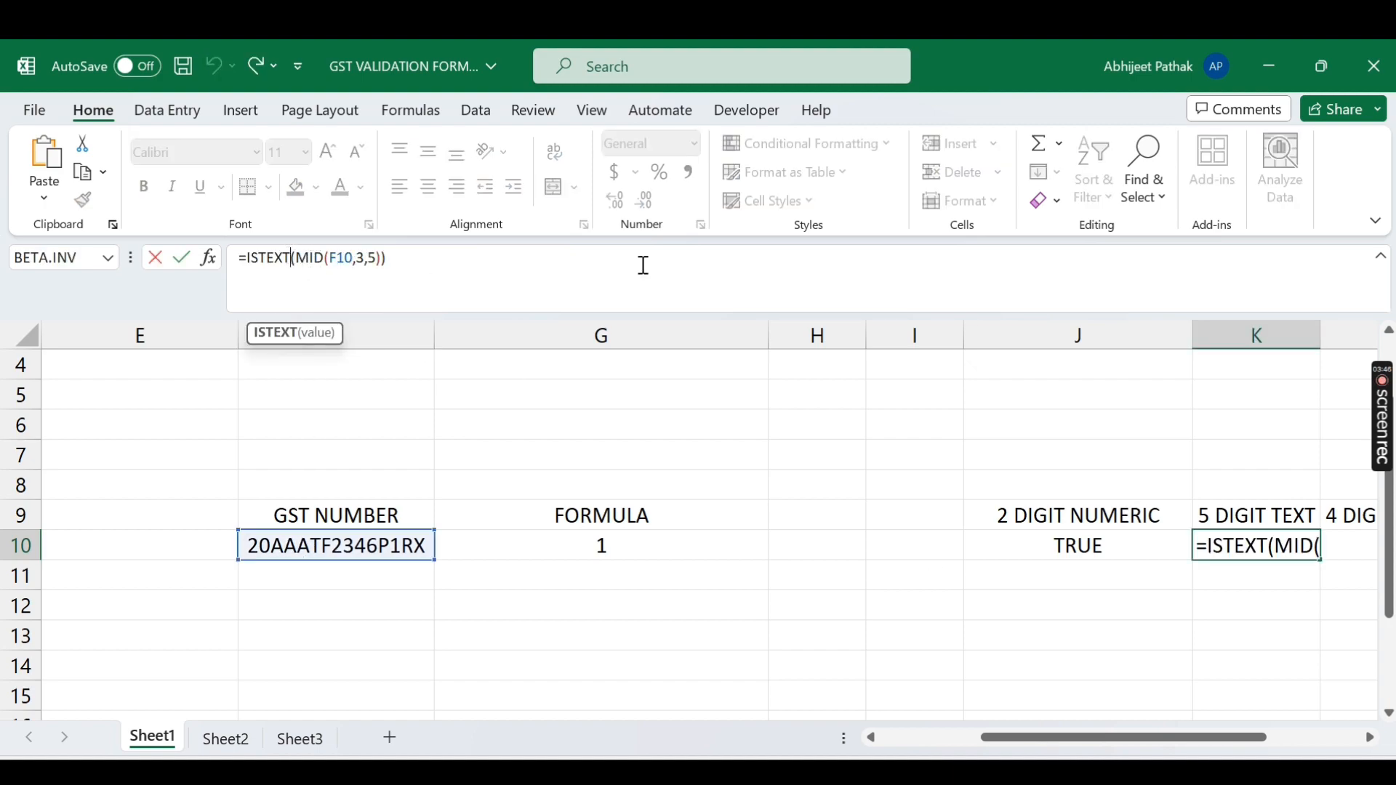
{"action": "key", "text": "BackSpace"}
{"action": "key", "text": "BackSpace"}
{"action": "key", "text": "BackSpace"}
{"action": "key", "text": "BackSpace"}
{"action": "key", "text": "BackSpace"}
{"action": "key", "text": "BackSpace"}
{"action": "key", "text": "BackSpace"}
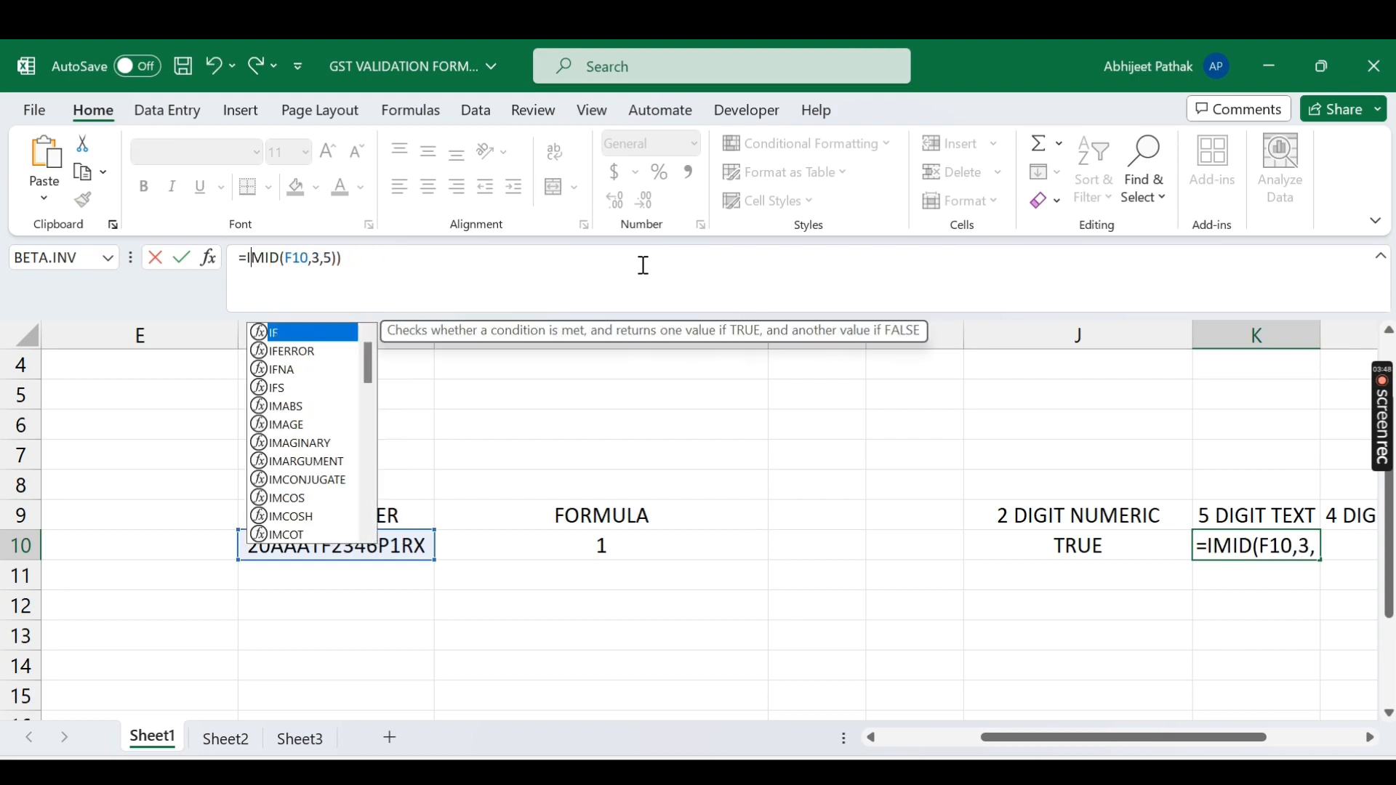
{"action": "key", "text": "BackSpace"}
{"action": "key", "text": "Return"}
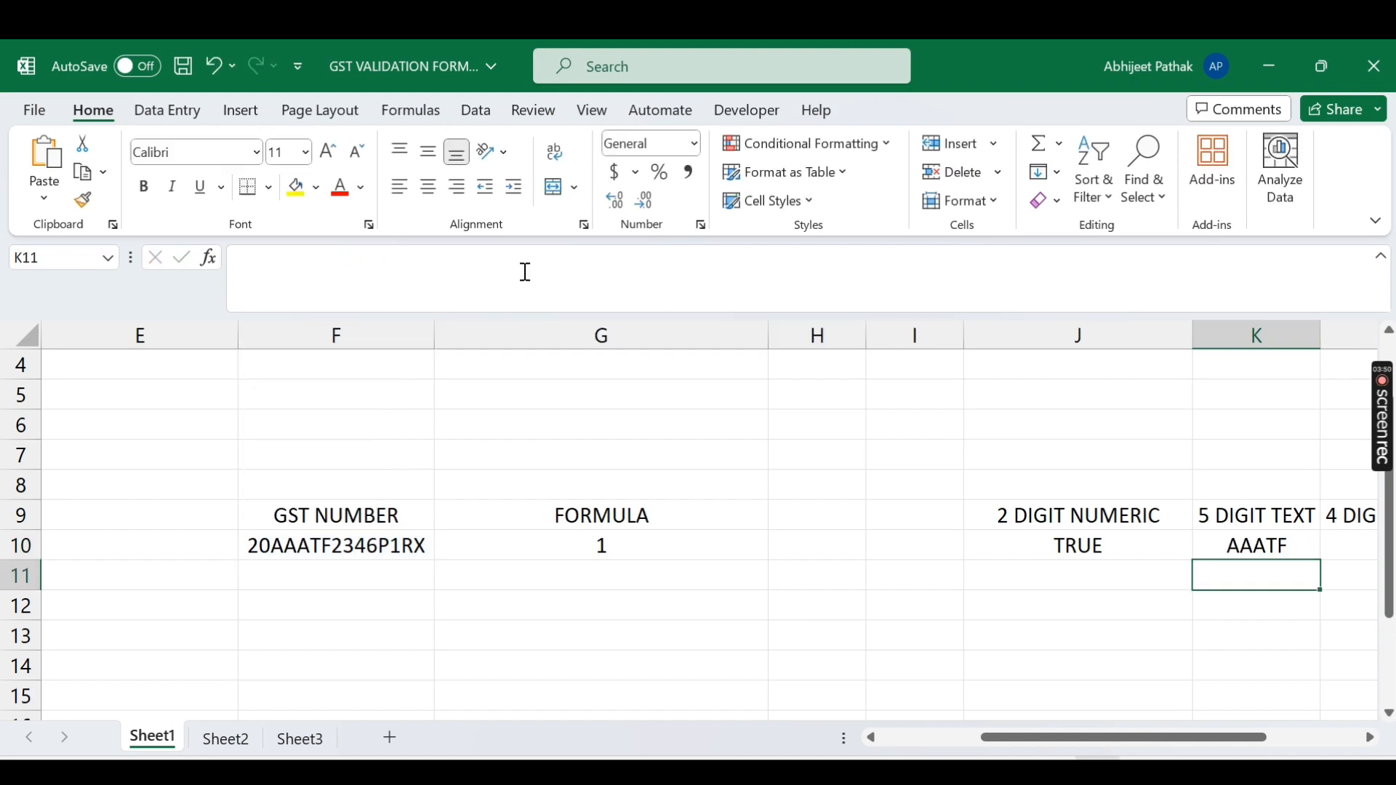
{"action": "left_click", "coordinate": [1215, 552]}
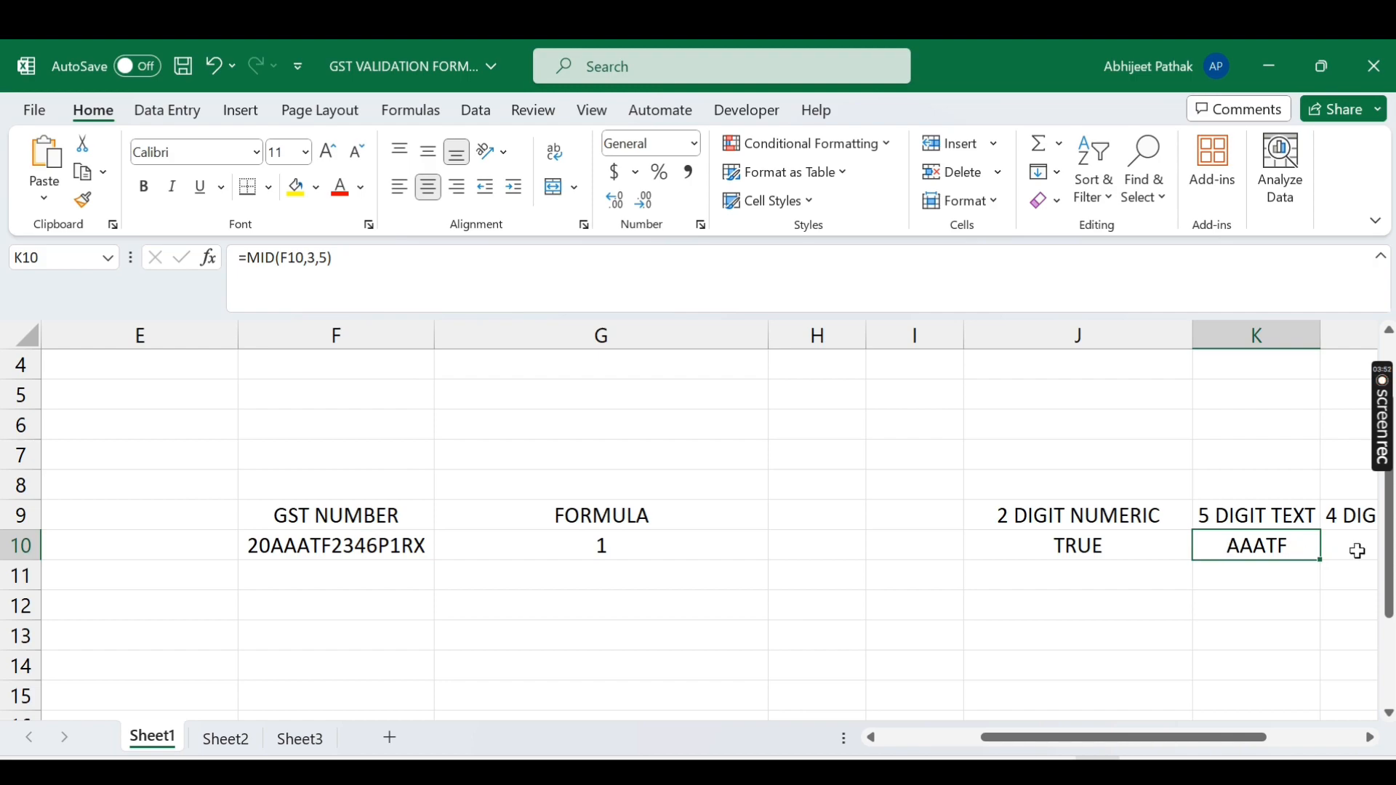
{"action": "left_click_drag", "start_coordinate": [1113, 738], "coordinate": [1184, 738]}
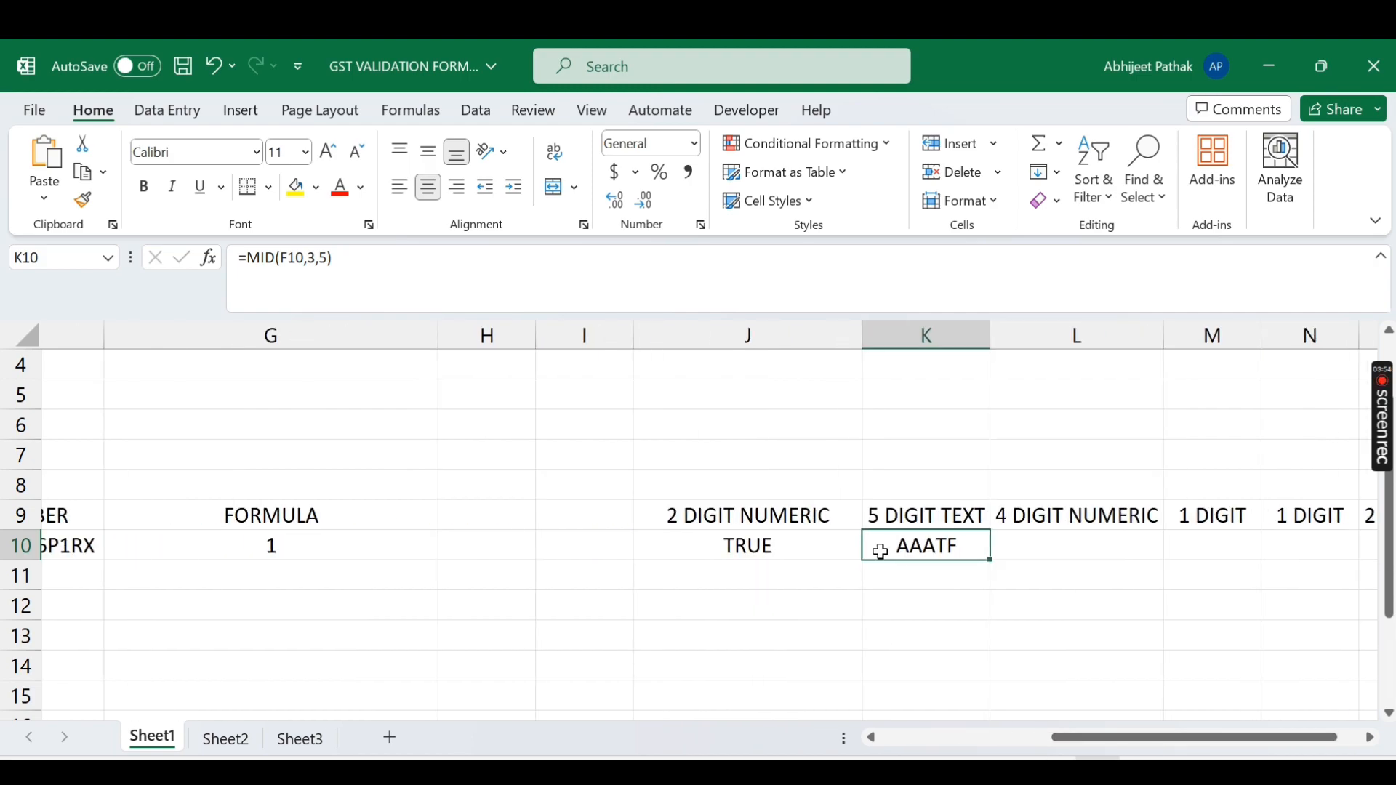
Step: Change K10 to =MID(MID(F10,3,5),{1,2,3,4,5},1), spilling A, A, A, T, F through O10
{"action": "left_click", "coordinate": [247, 258]}
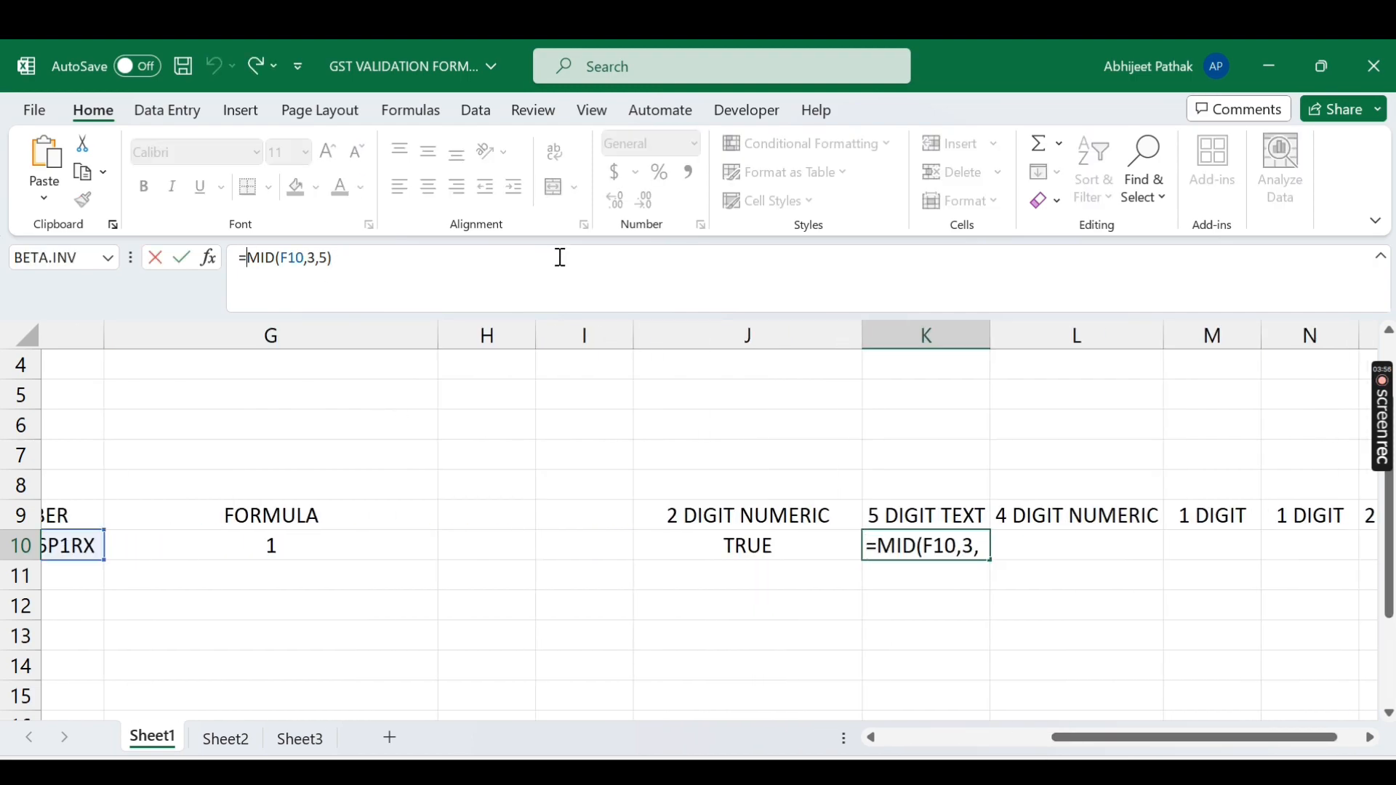
{"action": "type", "text": "mid"}
{"action": "key", "text": "Tab"}
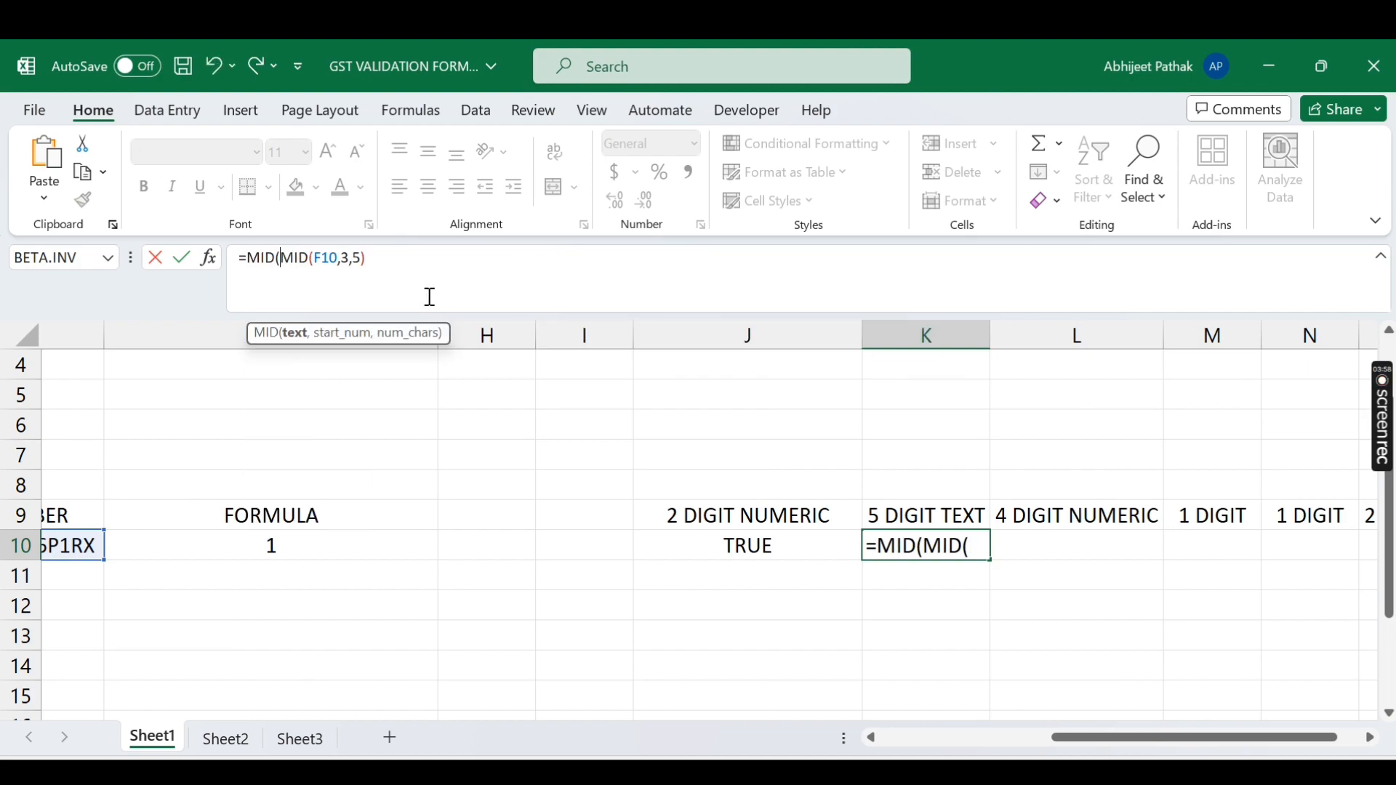
{"action": "type", "text": ",{"}
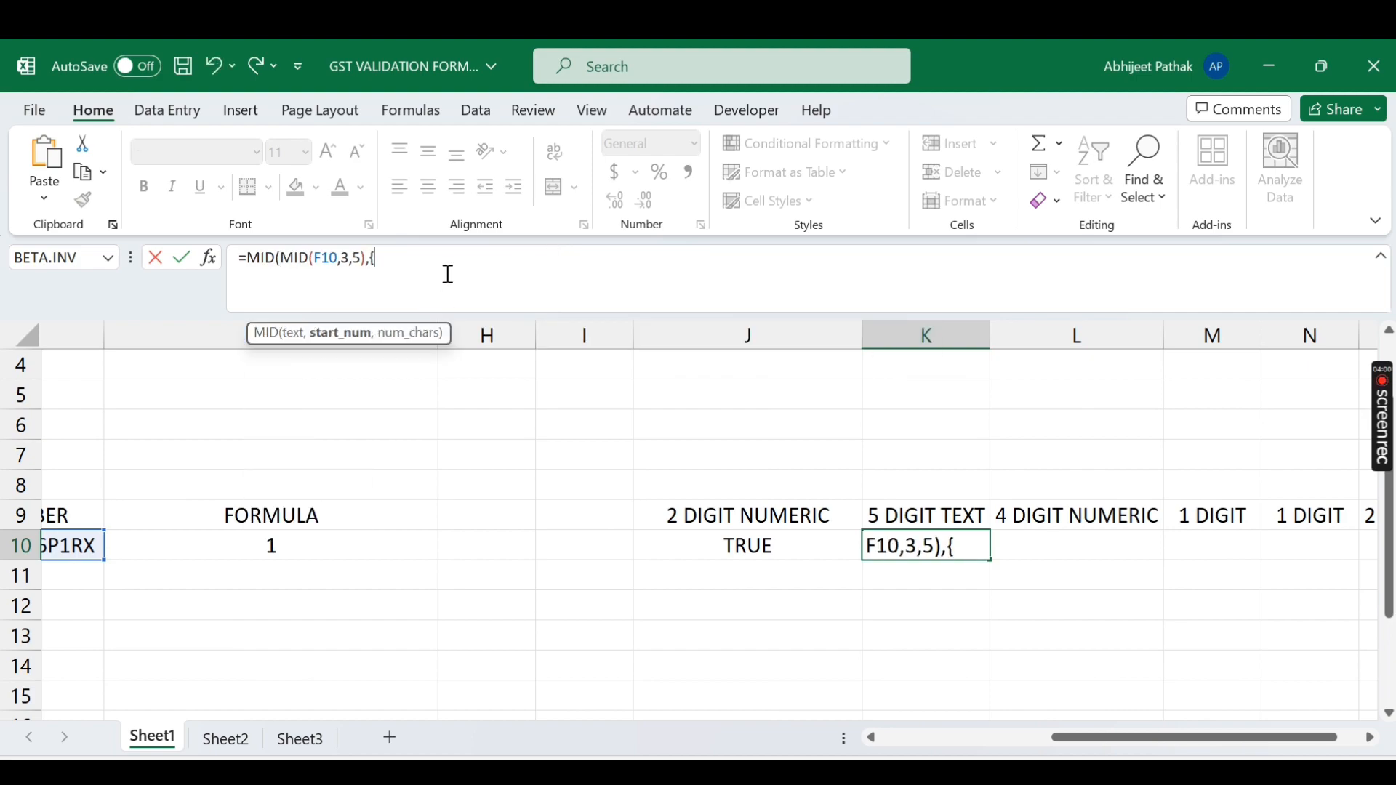
{"action": "type", "text": "1,2,3,4,5"}
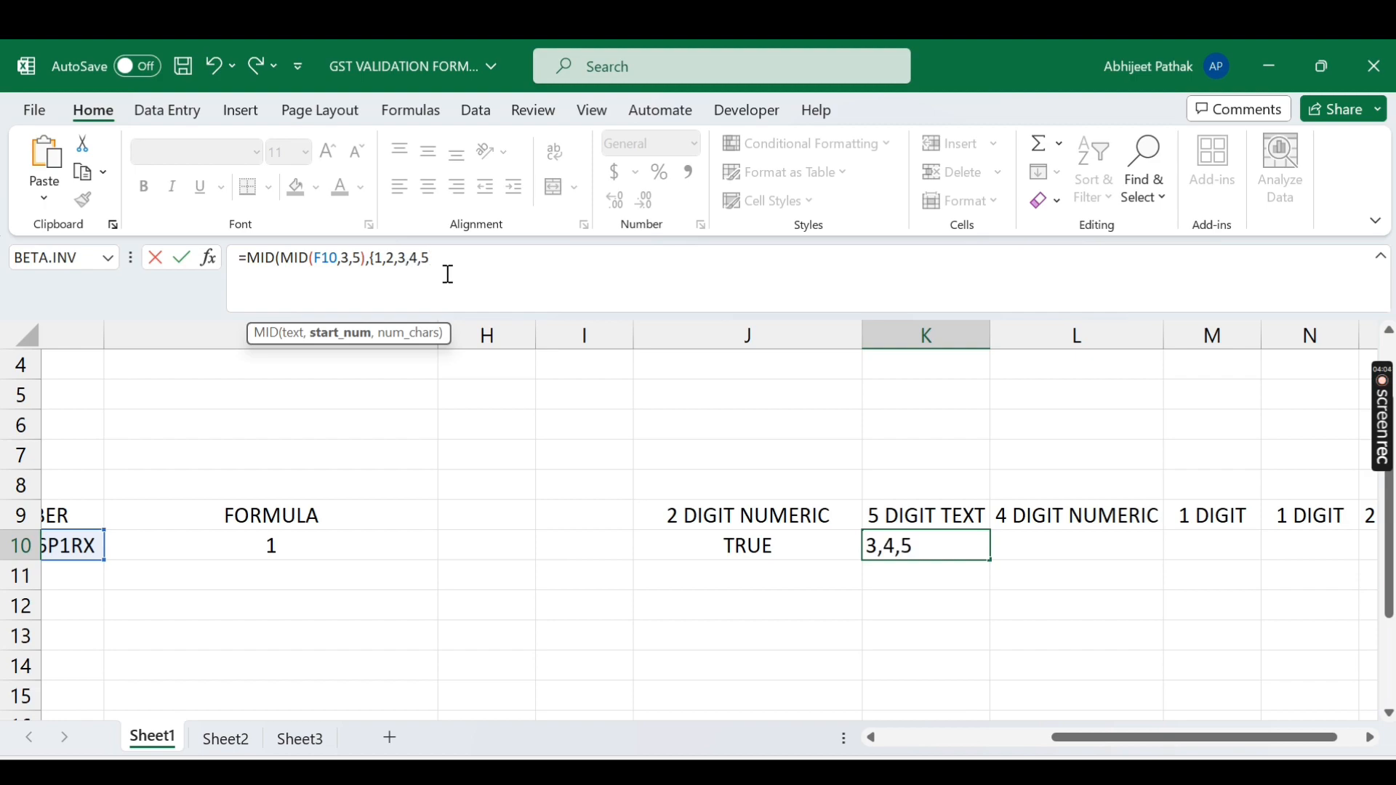
{"action": "type", "text": "},1"}
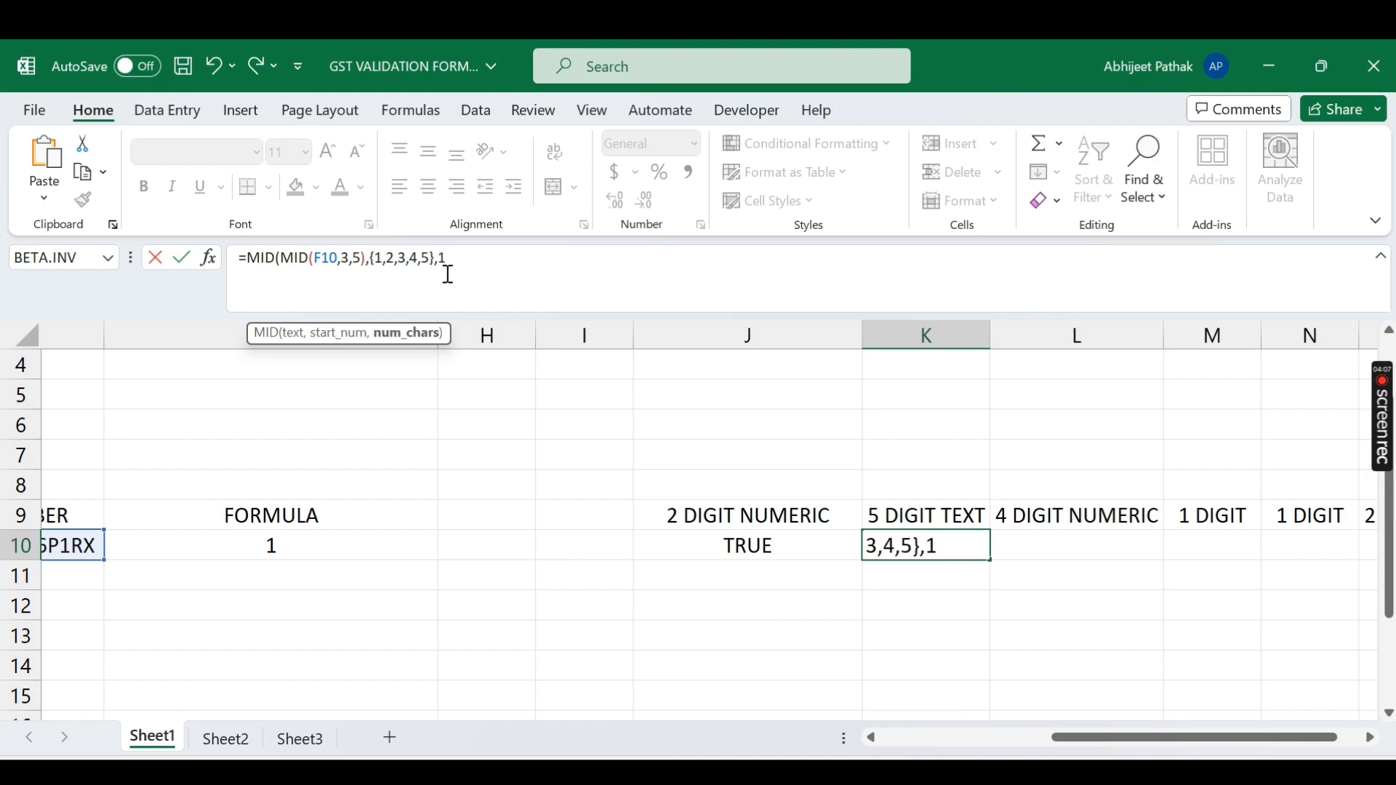
{"action": "type", "text": ")"}
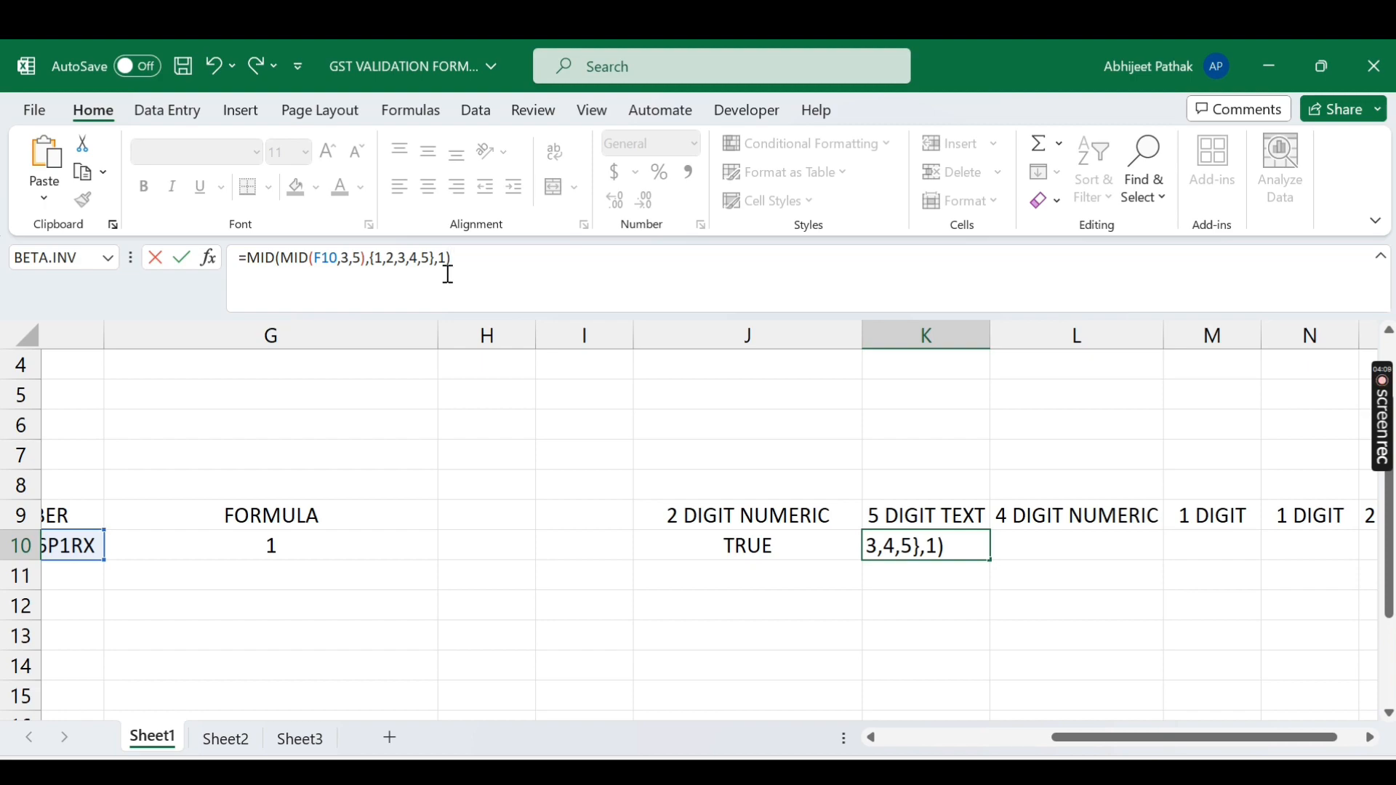
{"action": "key", "text": "Return"}
{"action": "key", "text": "Up"}
{"action": "key", "text": "Right"}
{"action": "key", "text": "Right"}
{"action": "key", "text": "Right"}
{"action": "key", "text": "Right"}
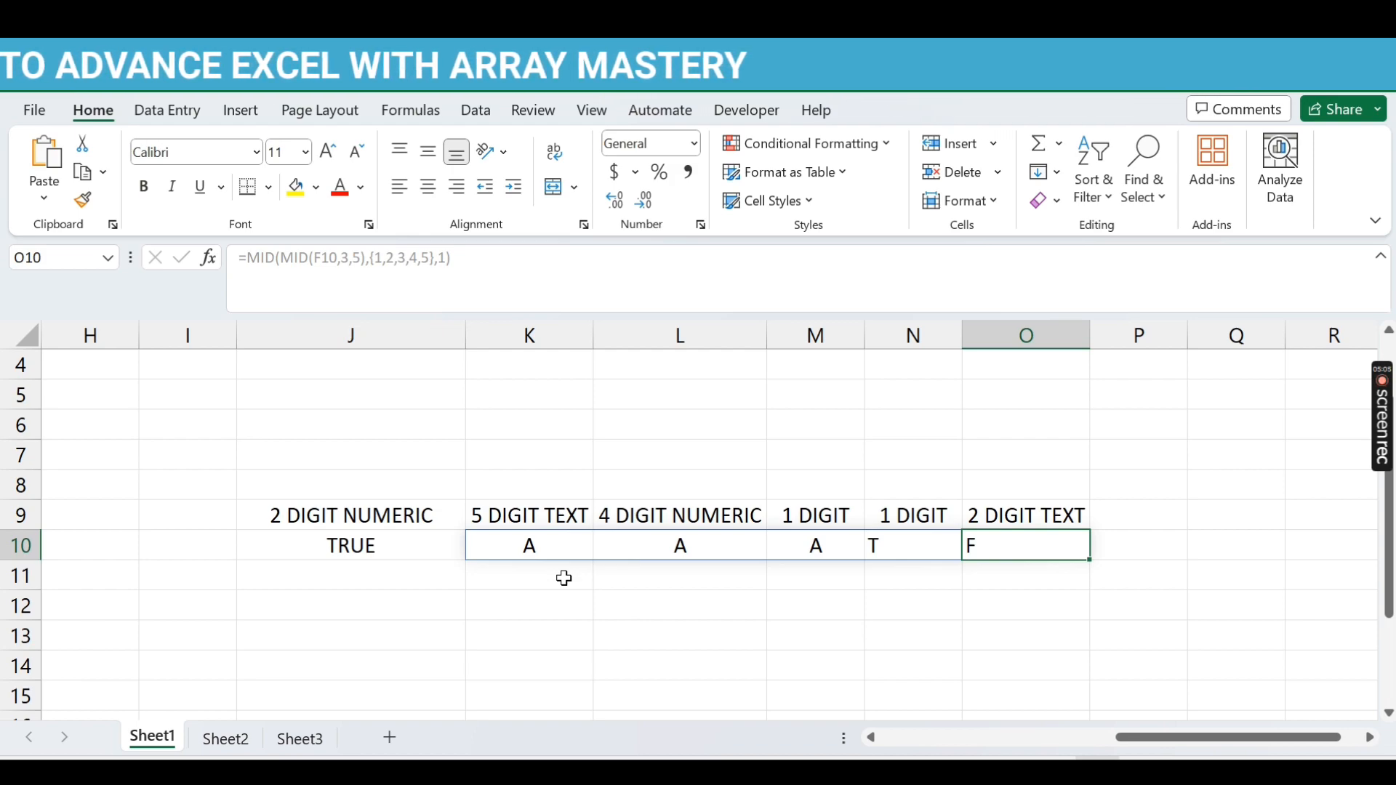
Step: Wrap K10's split formula in VALUE, turning K10:O10 into #VALUE! errors
{"action": "left_click", "coordinate": [530, 543]}
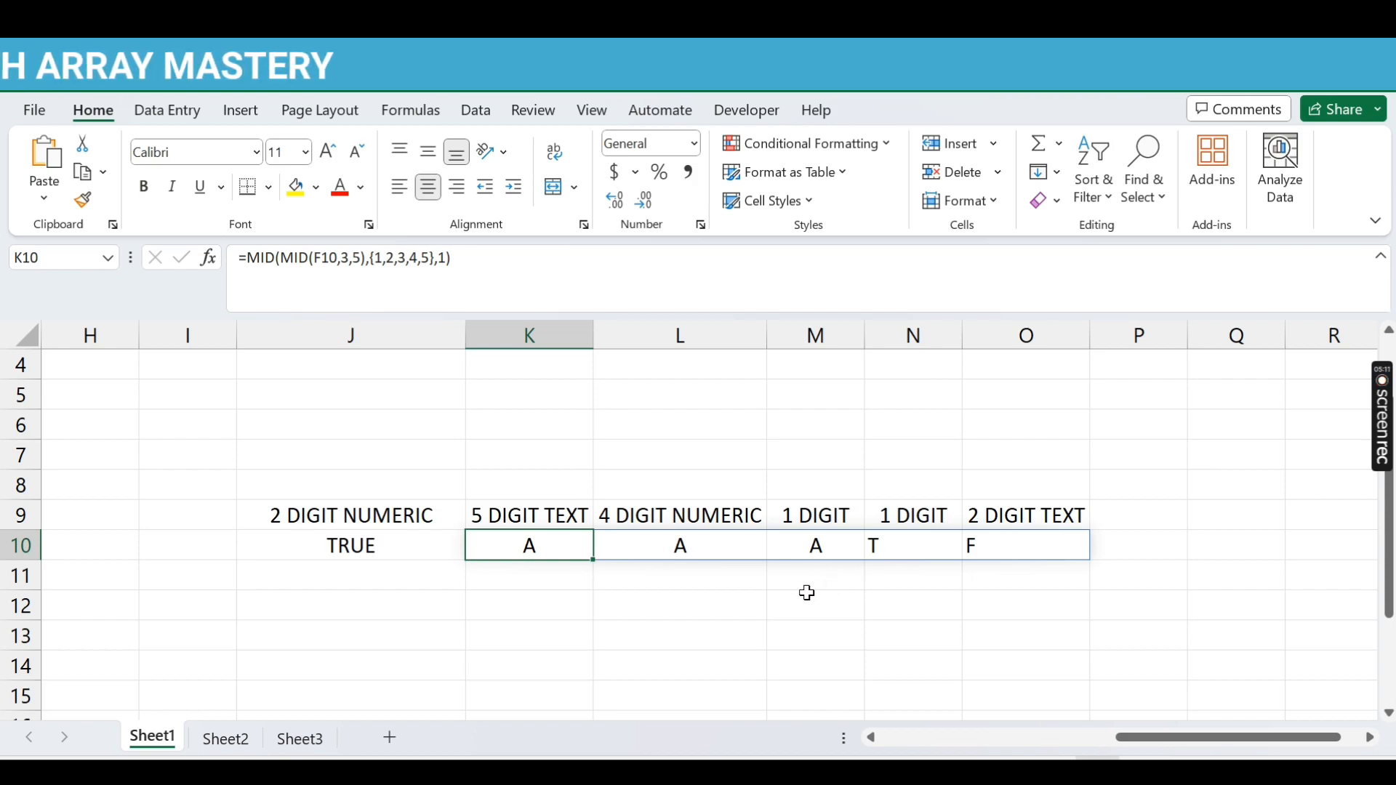
{"action": "left_click", "coordinate": [245, 258]}
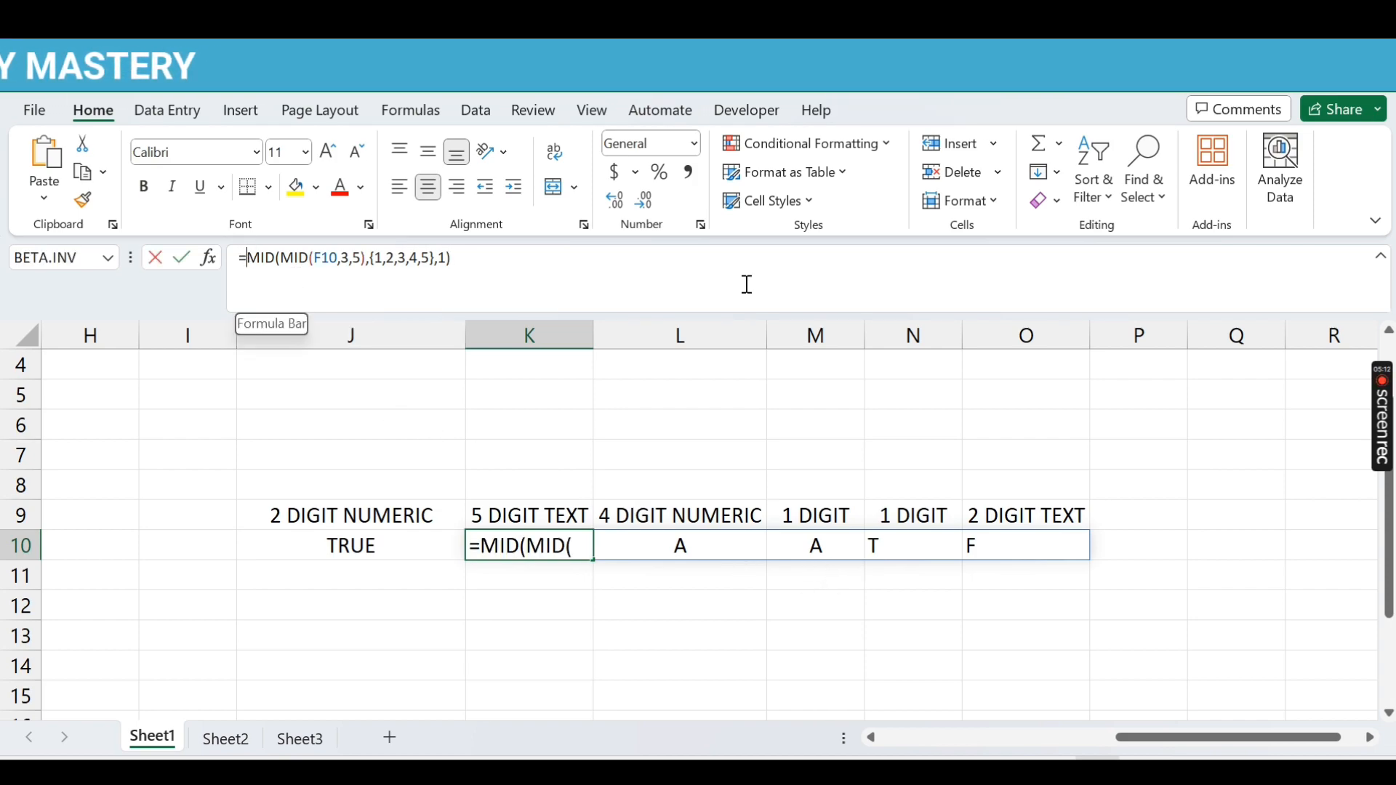
{"action": "type", "text": "value"}
{"action": "key", "text": "Tab"}
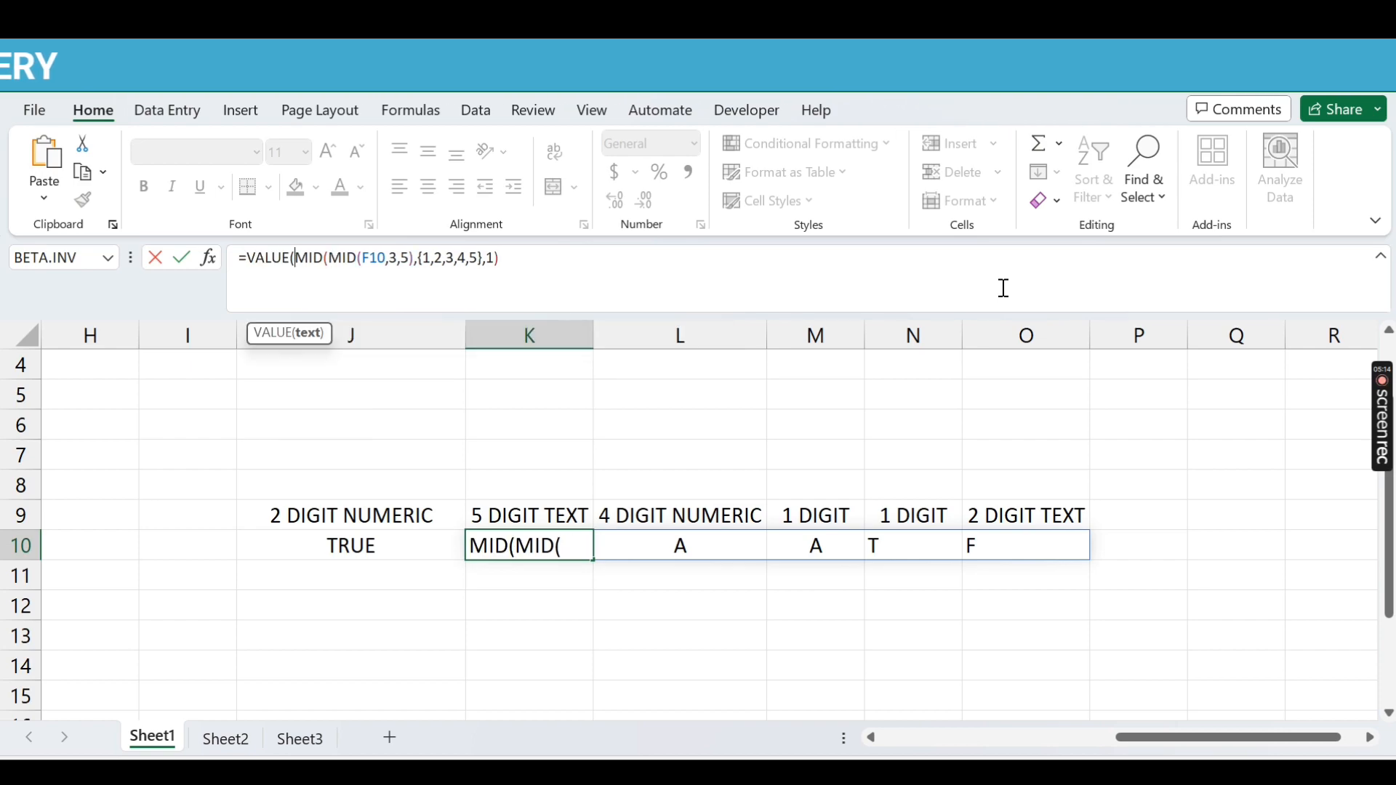
{"action": "left_click", "coordinate": [627, 271]}
{"action": "type", "text": ")"}
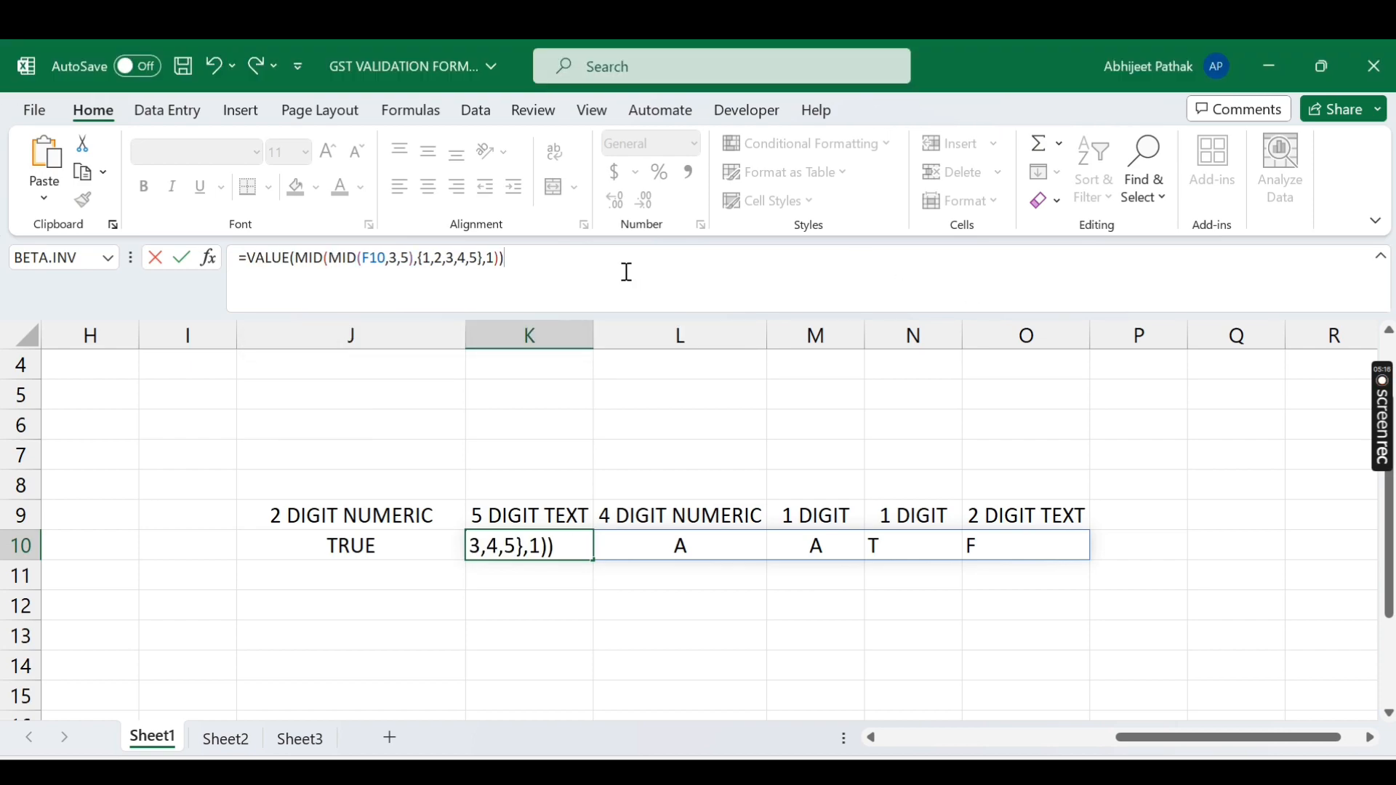
{"action": "key", "text": "Return"}
{"action": "key", "text": "Up"}
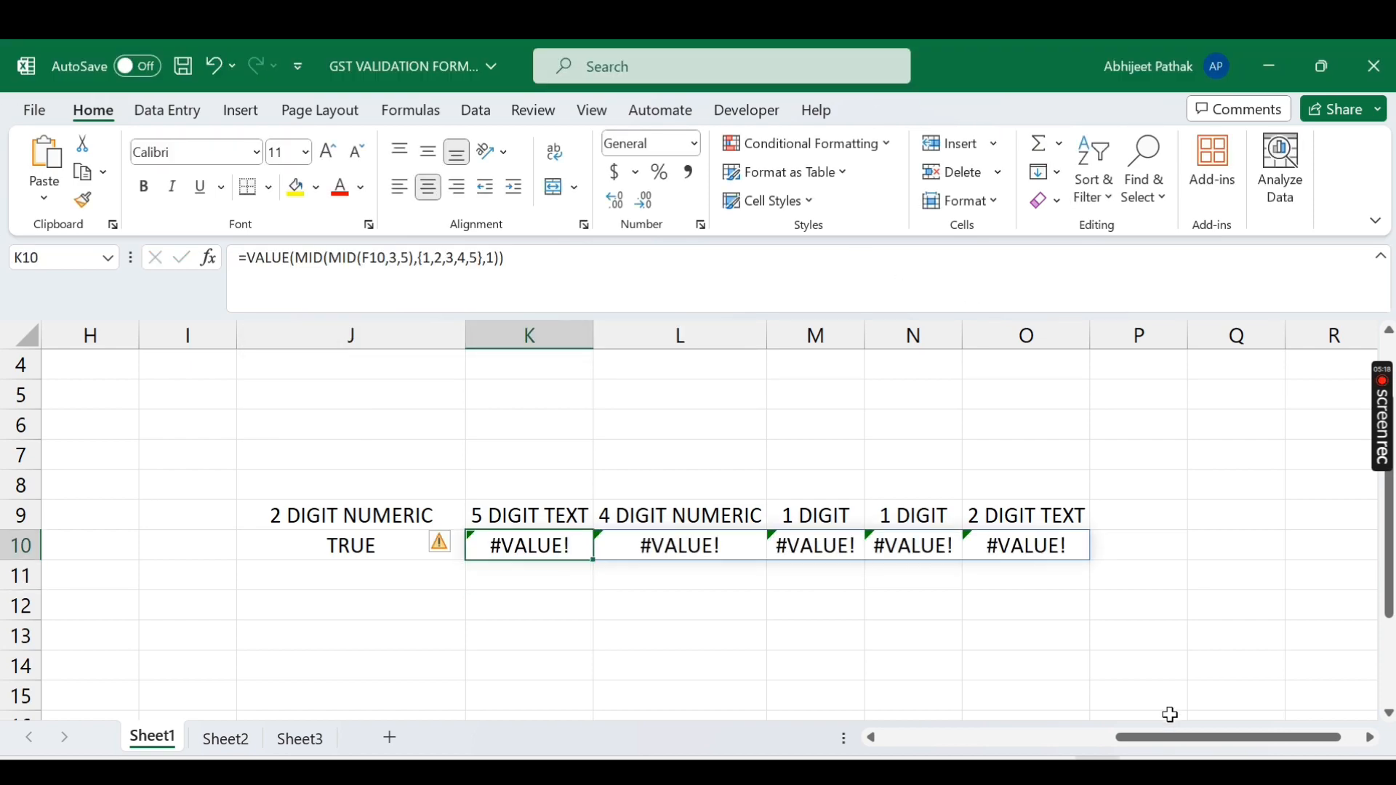
{"action": "left_click_drag", "start_coordinate": [1164, 738], "coordinate": [991, 739]}
{"action": "double_click", "coordinate": [447, 546]}
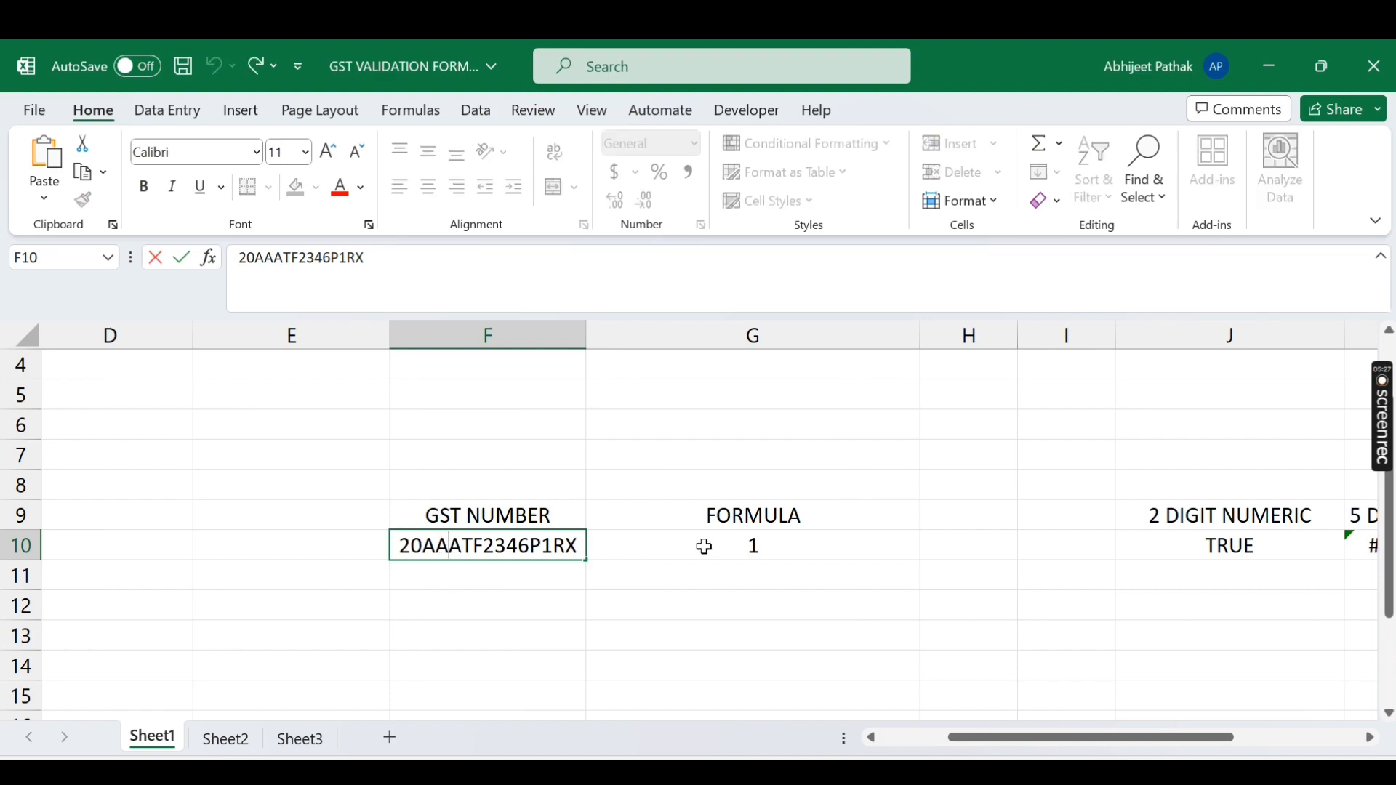
Step: Try replacing a GST number character in F10 with 2, then dismiss the validation rejection
{"action": "key", "text": "Left"}
{"action": "key", "text": "BackSpace"}
{"action": "type", "text": "2"}
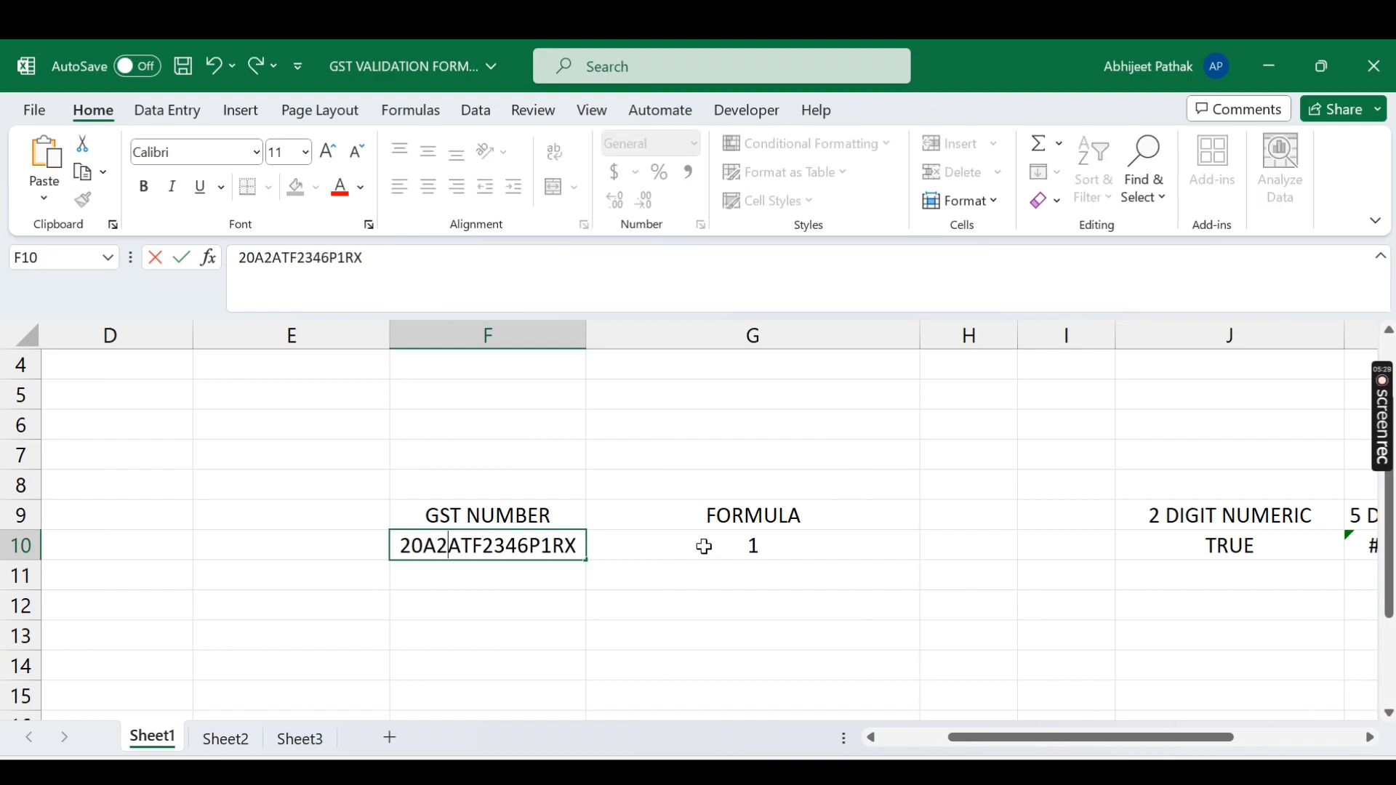
{"action": "key", "text": "Return"}
{"action": "key", "text": "Escape"}
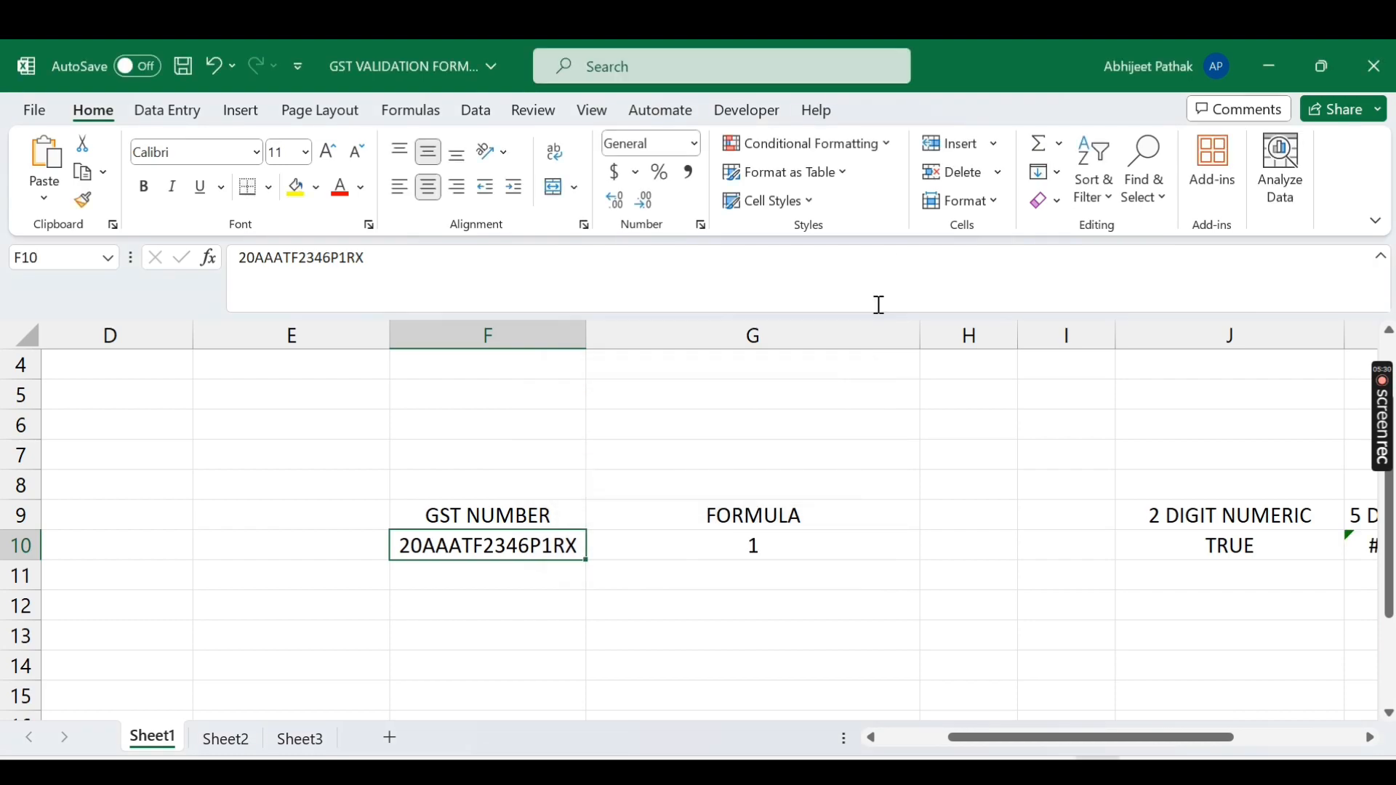
Step: Clear all data validation settings from F10
{"action": "left_click", "coordinate": [474, 110]}
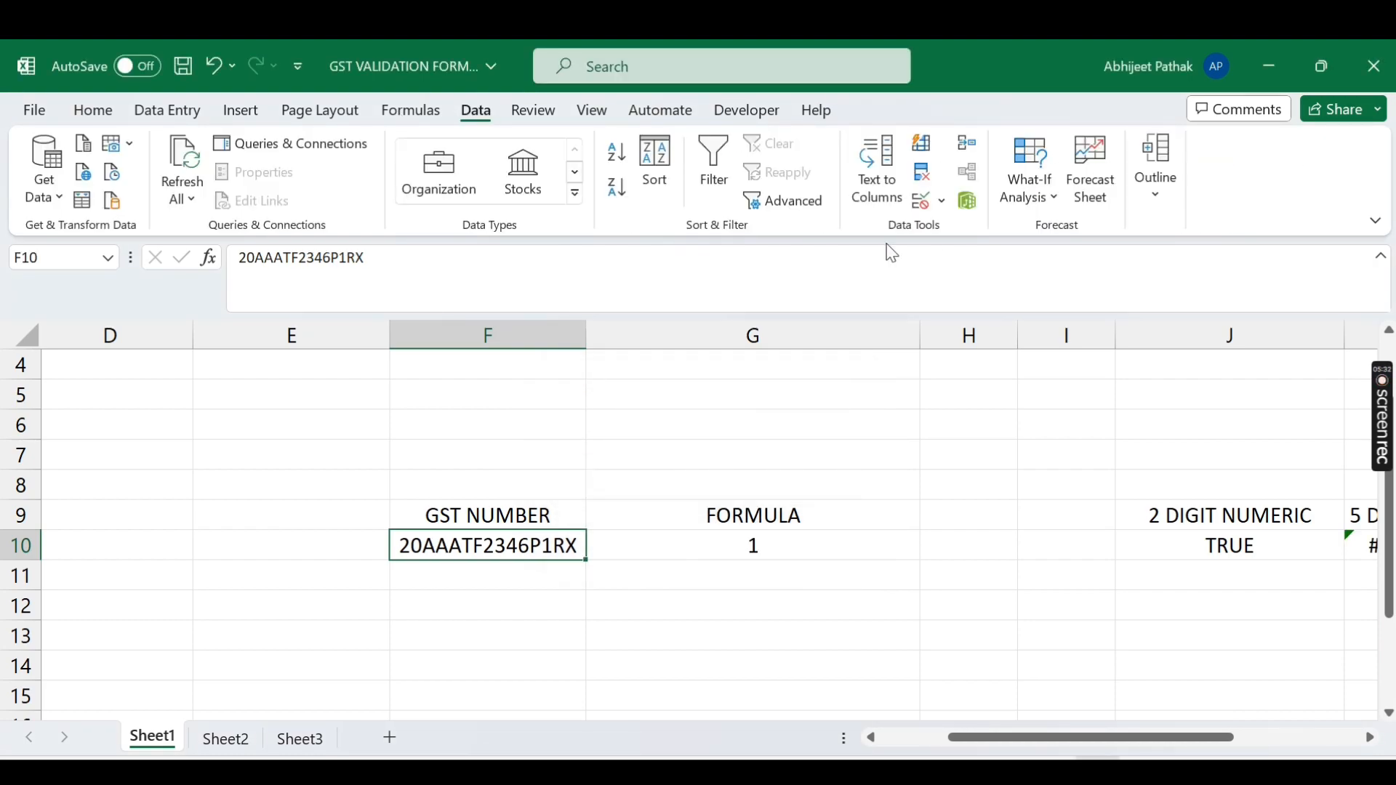
{"action": "left_click", "coordinate": [943, 202]}
{"action": "left_click", "coordinate": [993, 227]}
{"action": "left_click", "coordinate": [976, 612]}
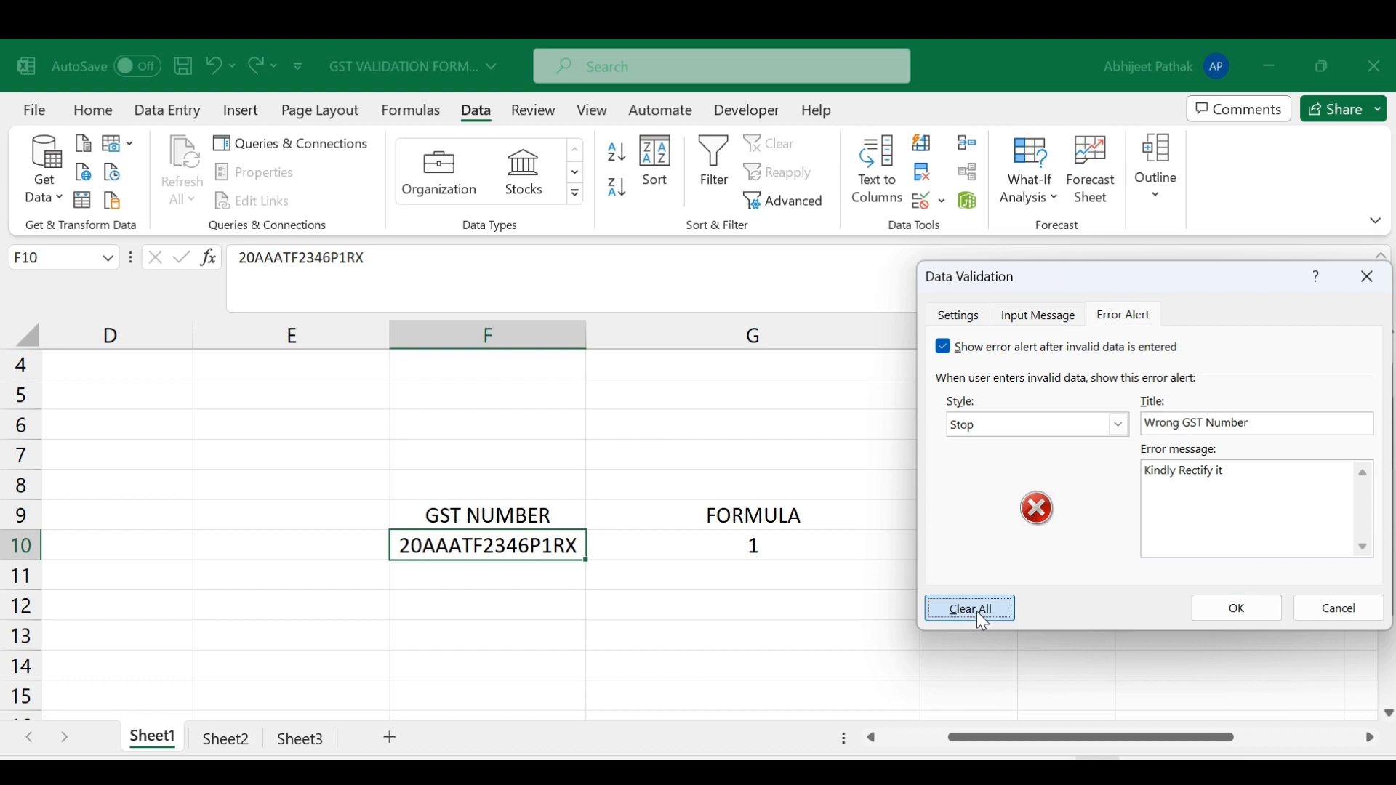
{"action": "left_click", "coordinate": [1234, 611]}
Step: Change the GST number's fifth character to 2, so M10 shows 2 and G10 returns 0
{"action": "double_click", "coordinate": [447, 545]}
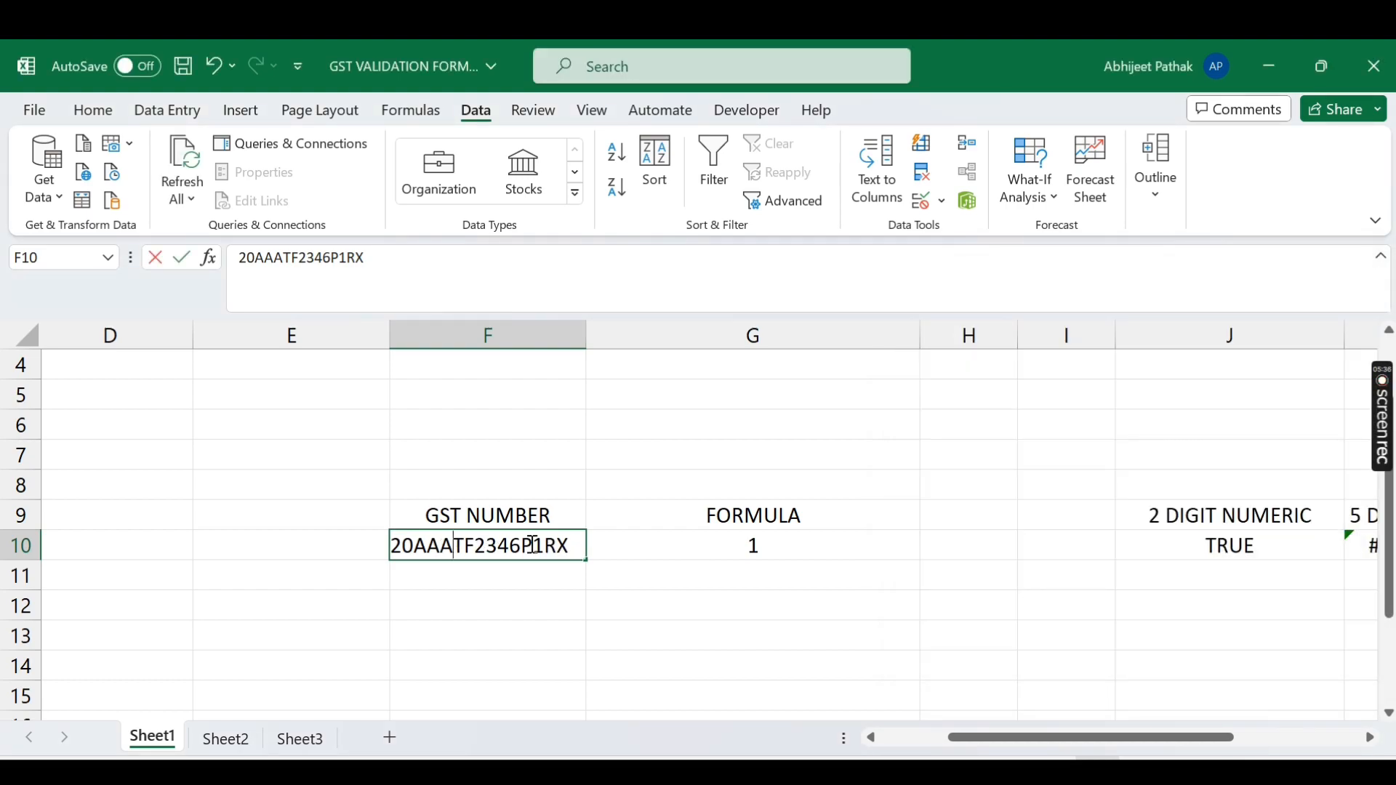
{"action": "key", "text": "BackSpace"}
{"action": "type", "text": "2"}
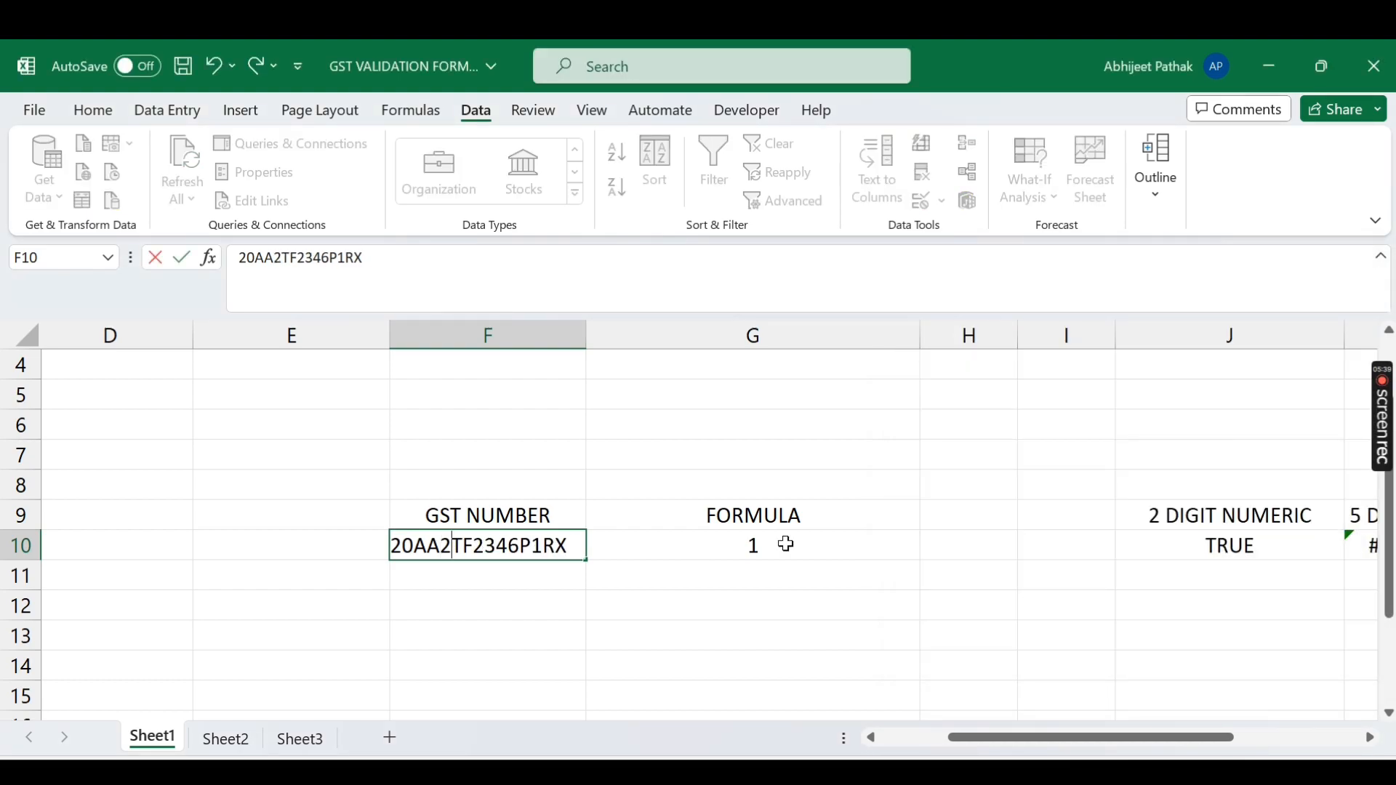
{"action": "key", "text": "Return"}
{"action": "key", "text": "Up"}
{"action": "key", "text": "Right"}
{"action": "key", "text": "Right"}
{"action": "key", "text": "Right"}
{"action": "key", "text": "Right"}
{"action": "key", "text": "Right"}
{"action": "key", "text": "Right"}
{"action": "key", "text": "Right"}
{"action": "key", "text": "Right"}
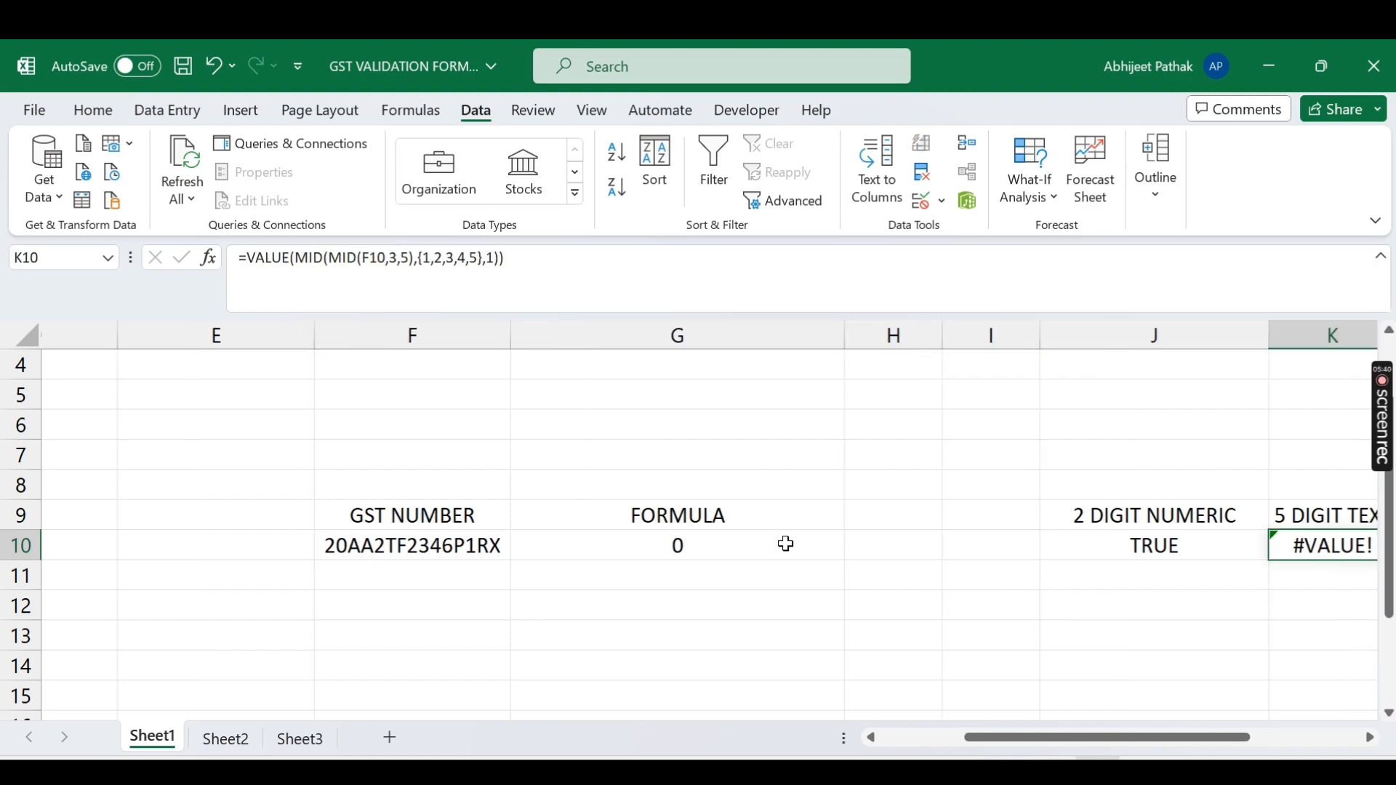
{"action": "key", "text": "Left"}
{"action": "key", "text": "Left"}
{"action": "key", "text": "Left"}
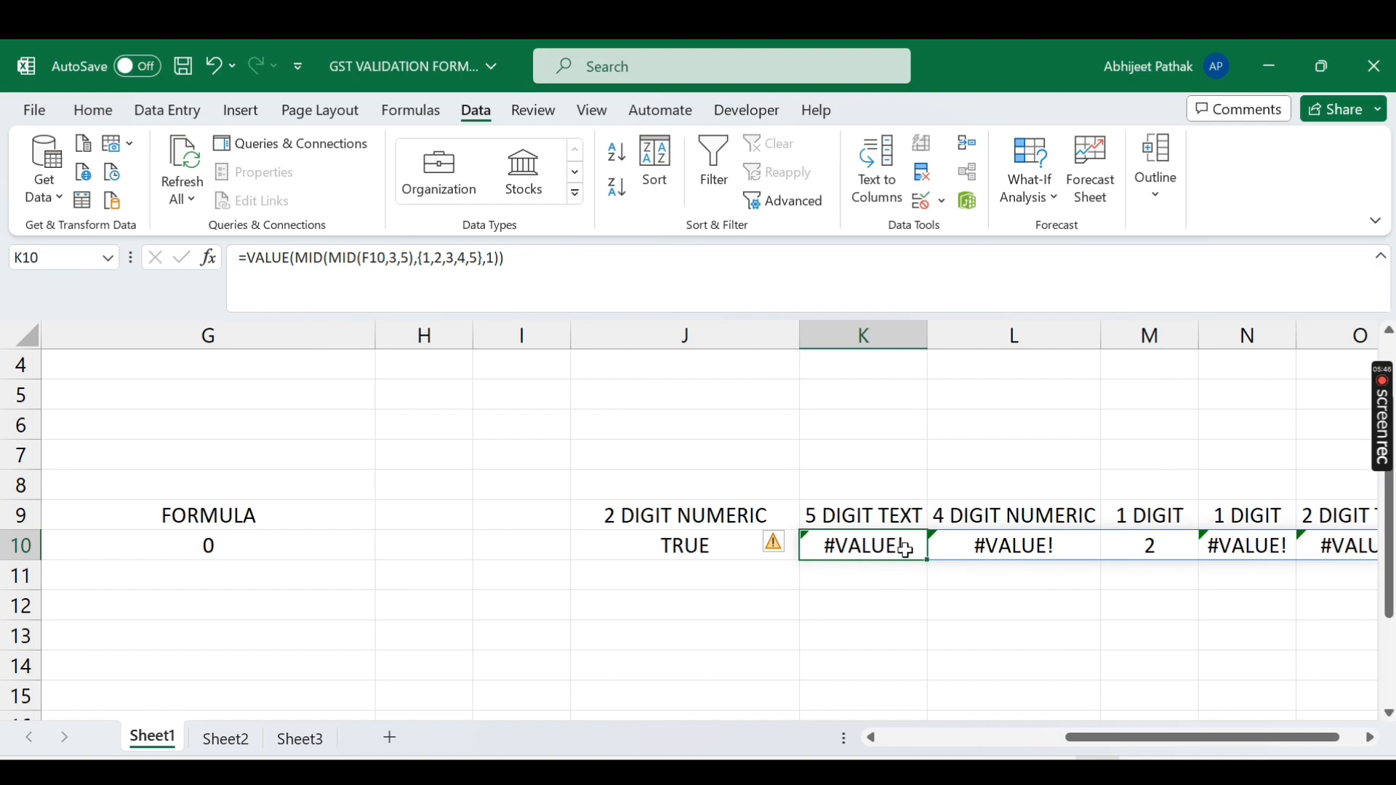
Step: Wrap K10's formula in IFERROR(...,"") so non-digit characters show blank
{"action": "left_click", "coordinate": [246, 259]}
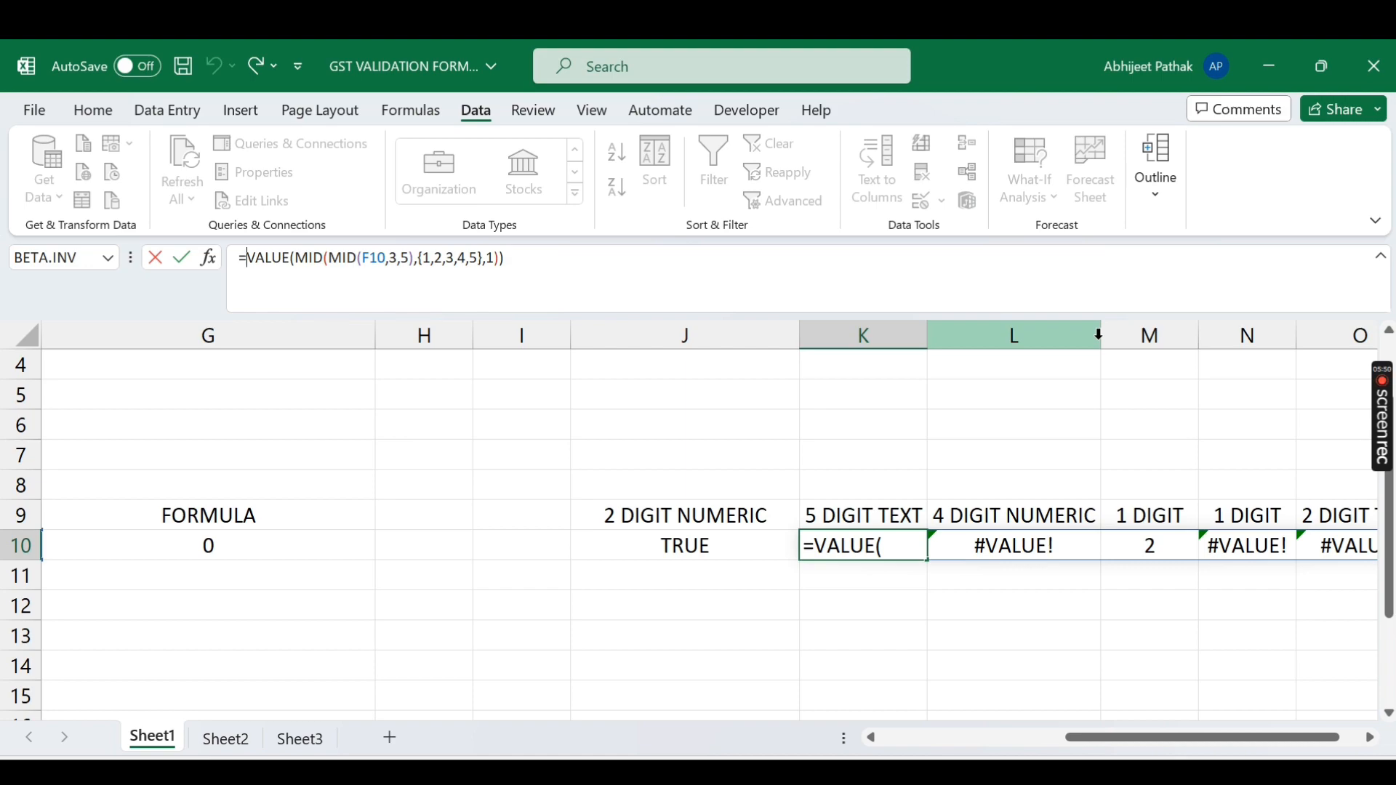
{"action": "type", "text": "if"}
{"action": "key", "text": "Down"}
{"action": "key", "text": "Tab"}
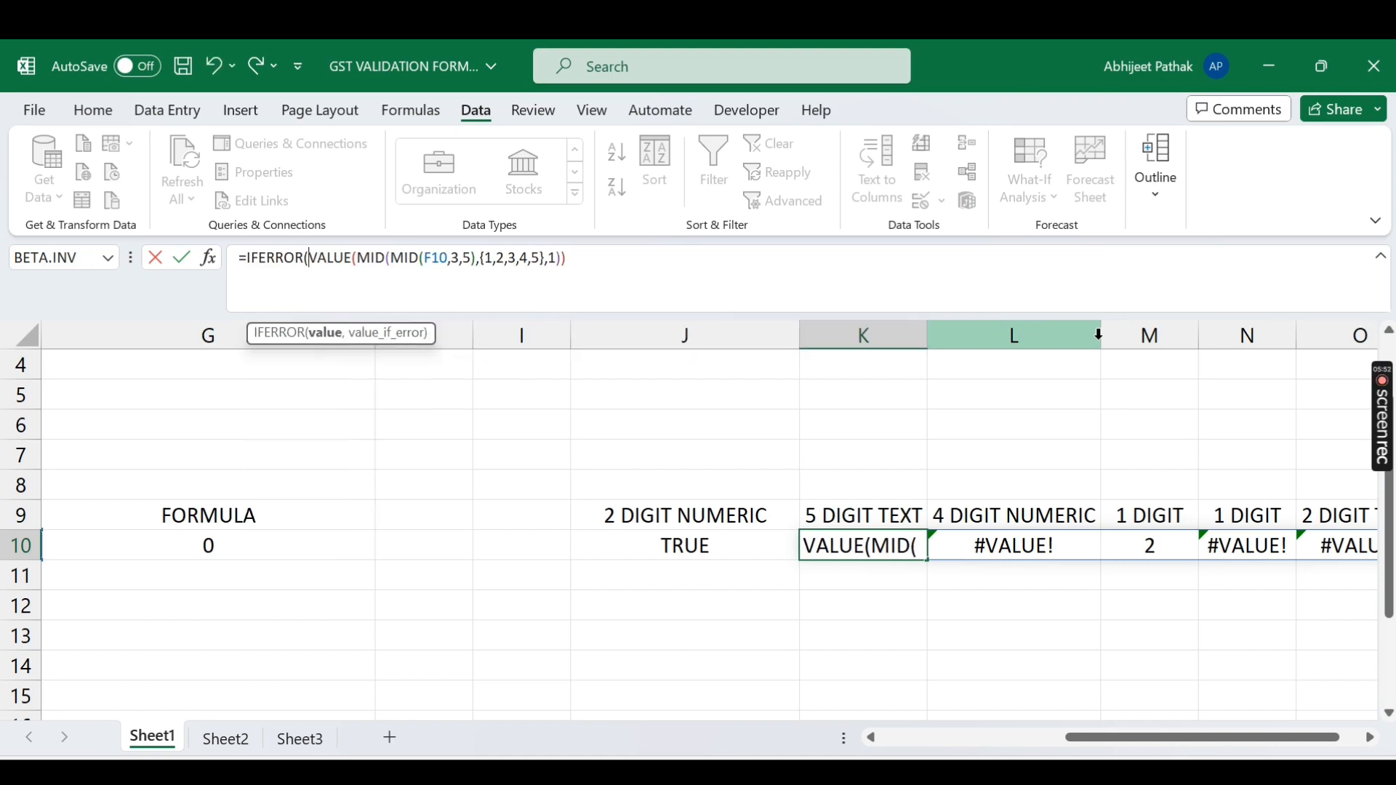
{"action": "left_click", "coordinate": [666, 267]}
{"action": "type", "text": ",\""}
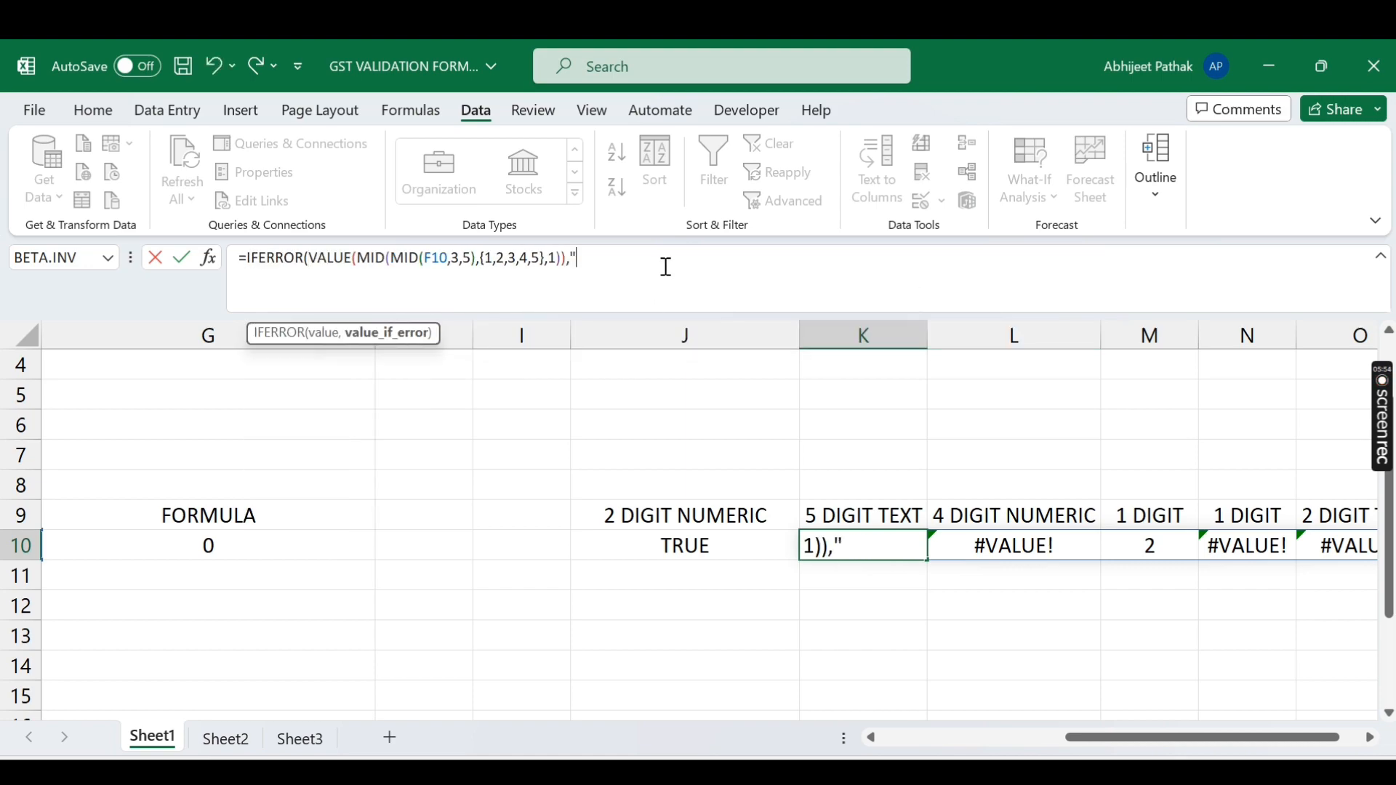
{"action": "type", "text": "\")"}
{"action": "key", "text": "Return"}
{"action": "key", "text": "Up"}
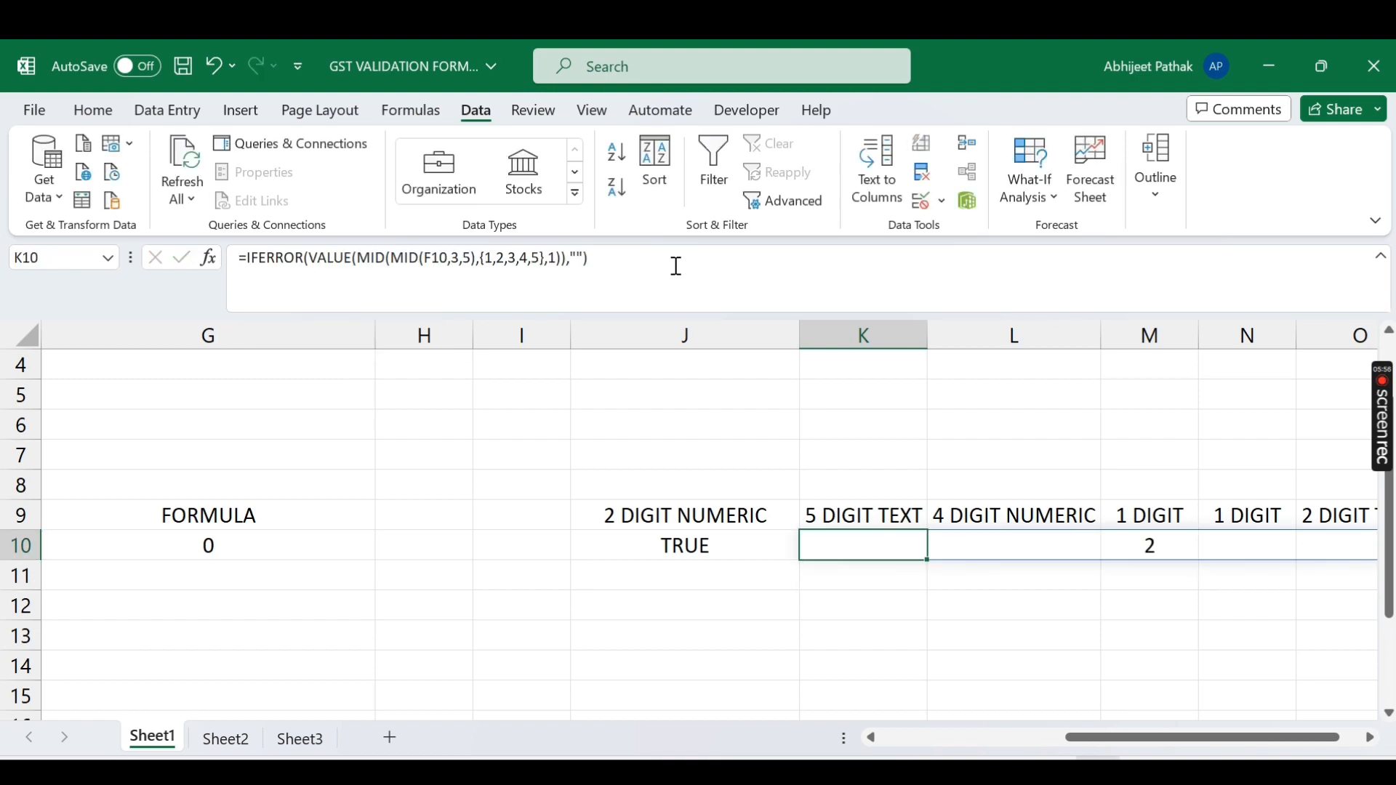
Step: Wrap K10's formula in CONCAT to join the remaining digits into 2
{"action": "left_click", "coordinate": [243, 267]}
{"action": "type", "text": "co"}
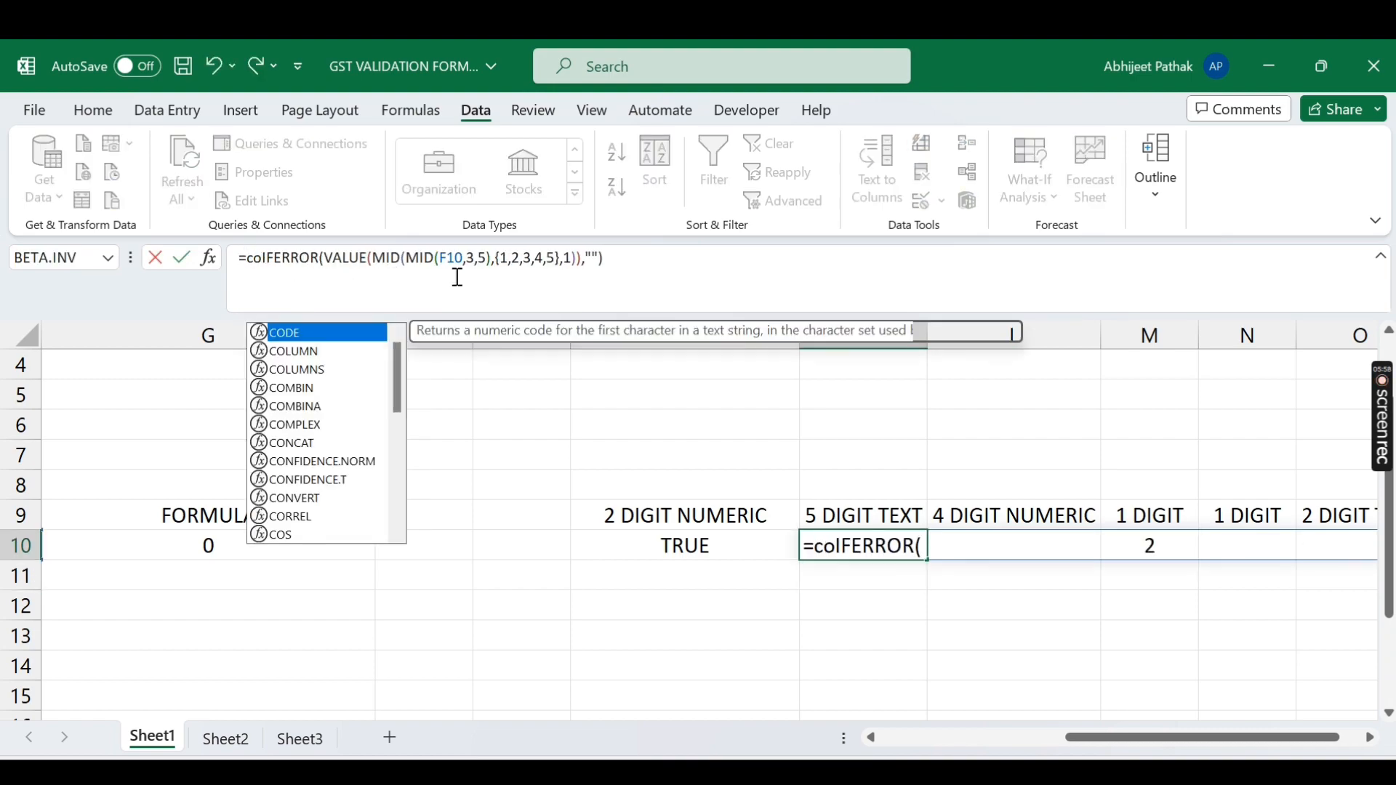
{"action": "type", "text": "nc"}
{"action": "key", "text": "Tab"}
{"action": "left_click", "coordinate": [686, 258]}
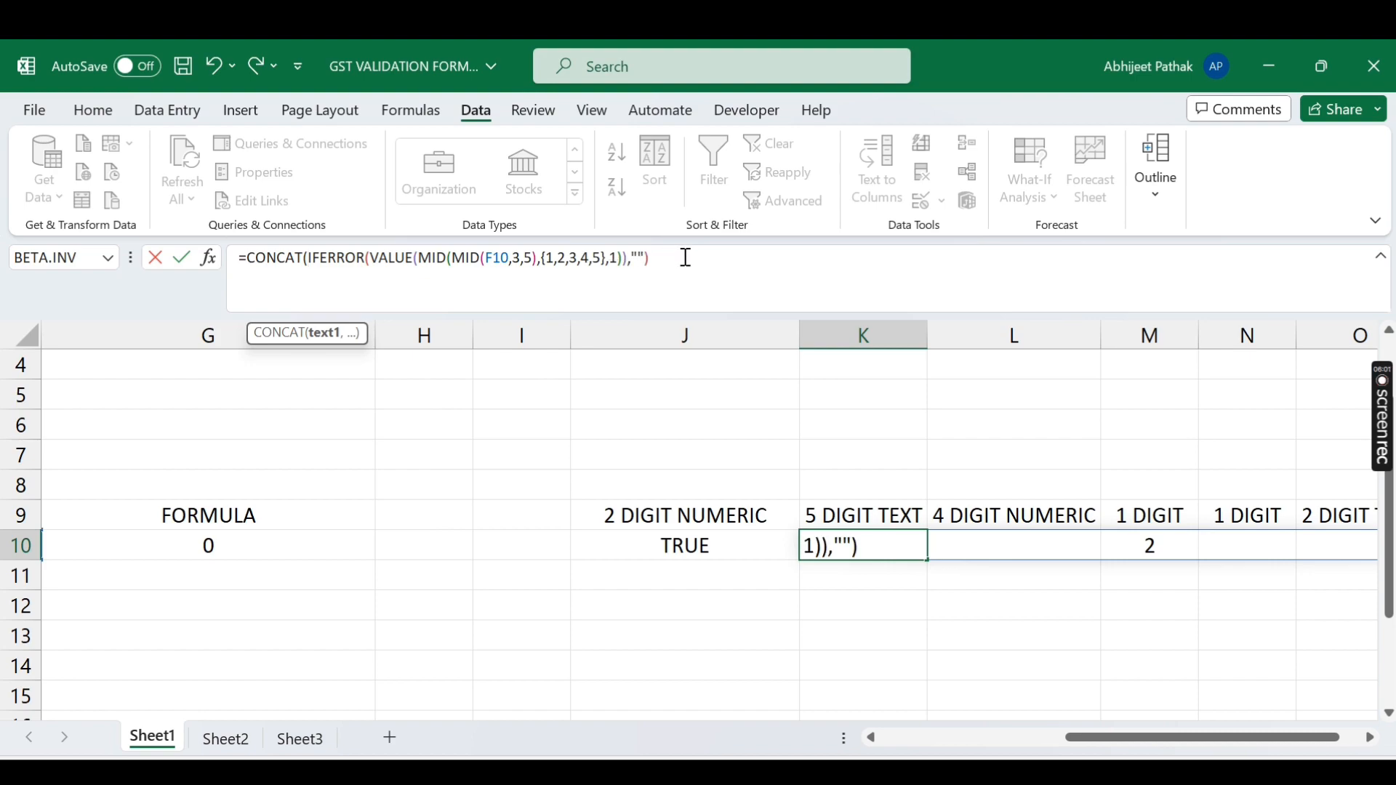
{"action": "type", "text": ")"}
{"action": "key", "text": "Return"}
{"action": "key", "text": "Up"}
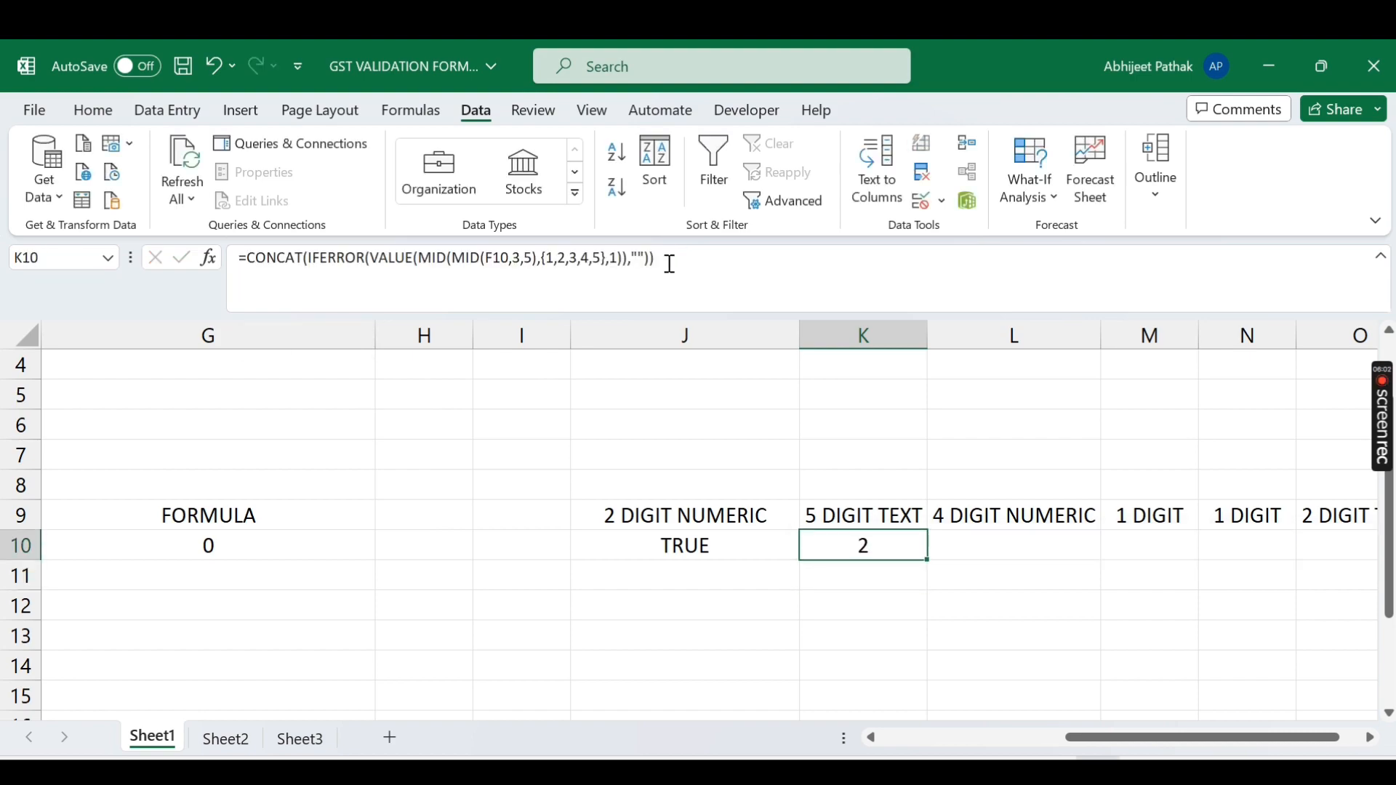
{"action": "left_click", "coordinate": [252, 271]}
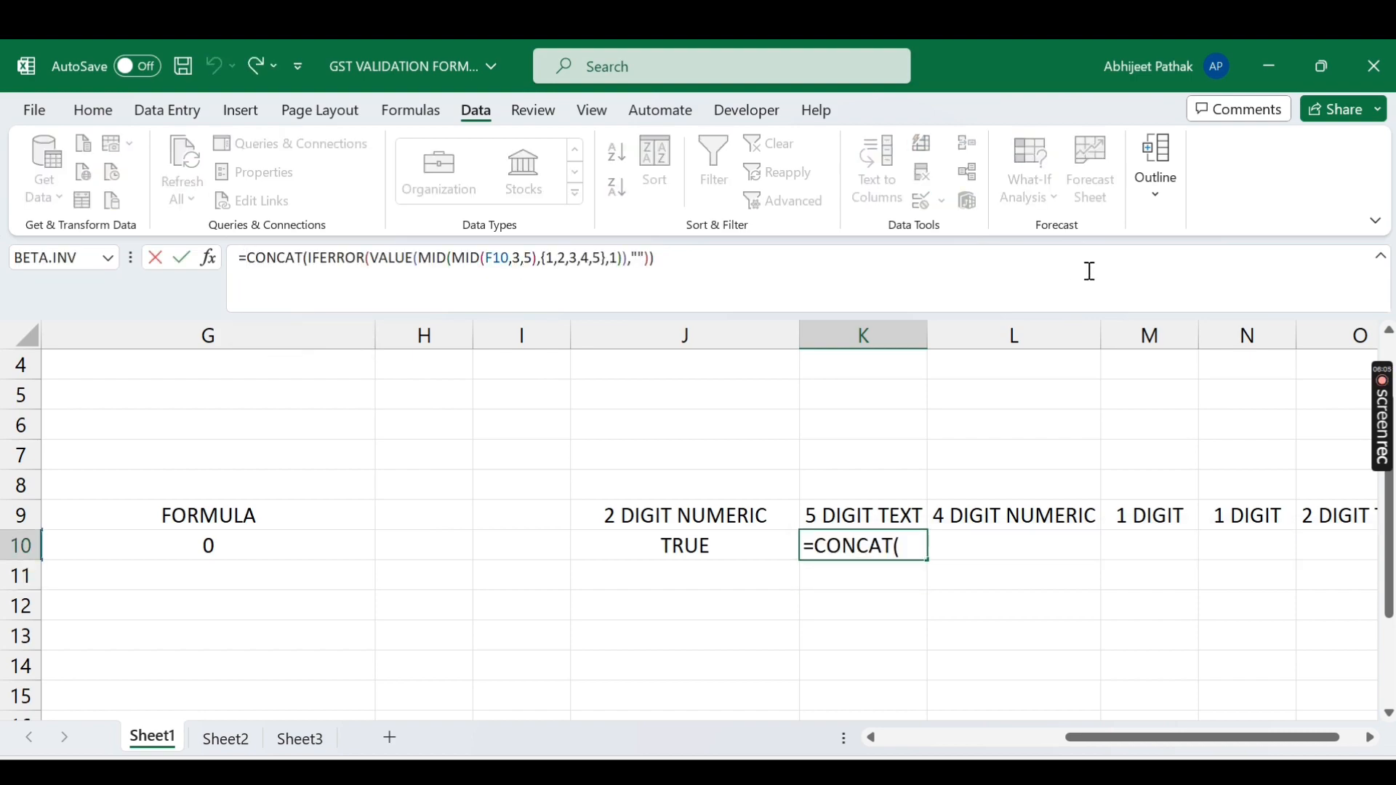
Step: Wrap K10's joined digits in VALUE to convert them to a number
{"action": "key", "text": "Escape"}
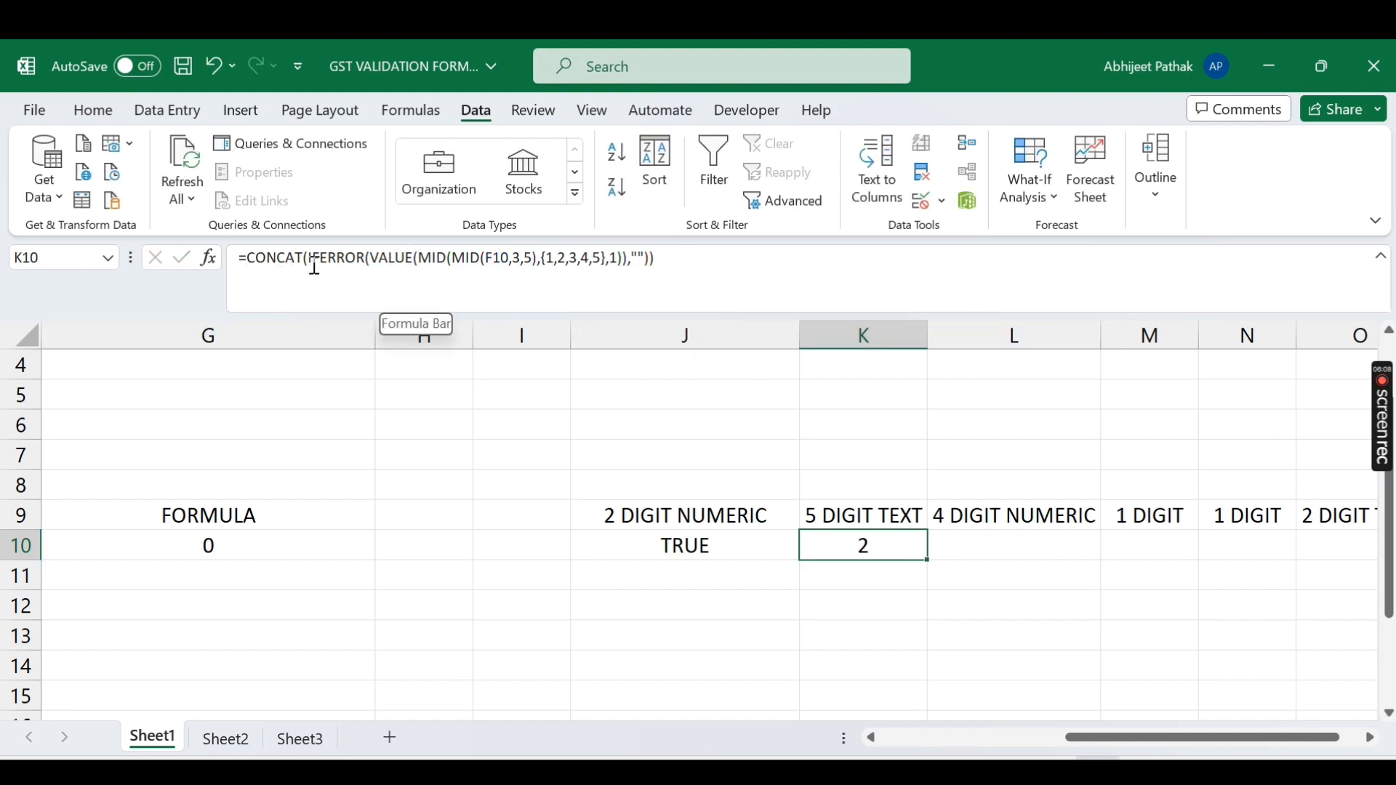
{"action": "left_click", "coordinate": [248, 258]}
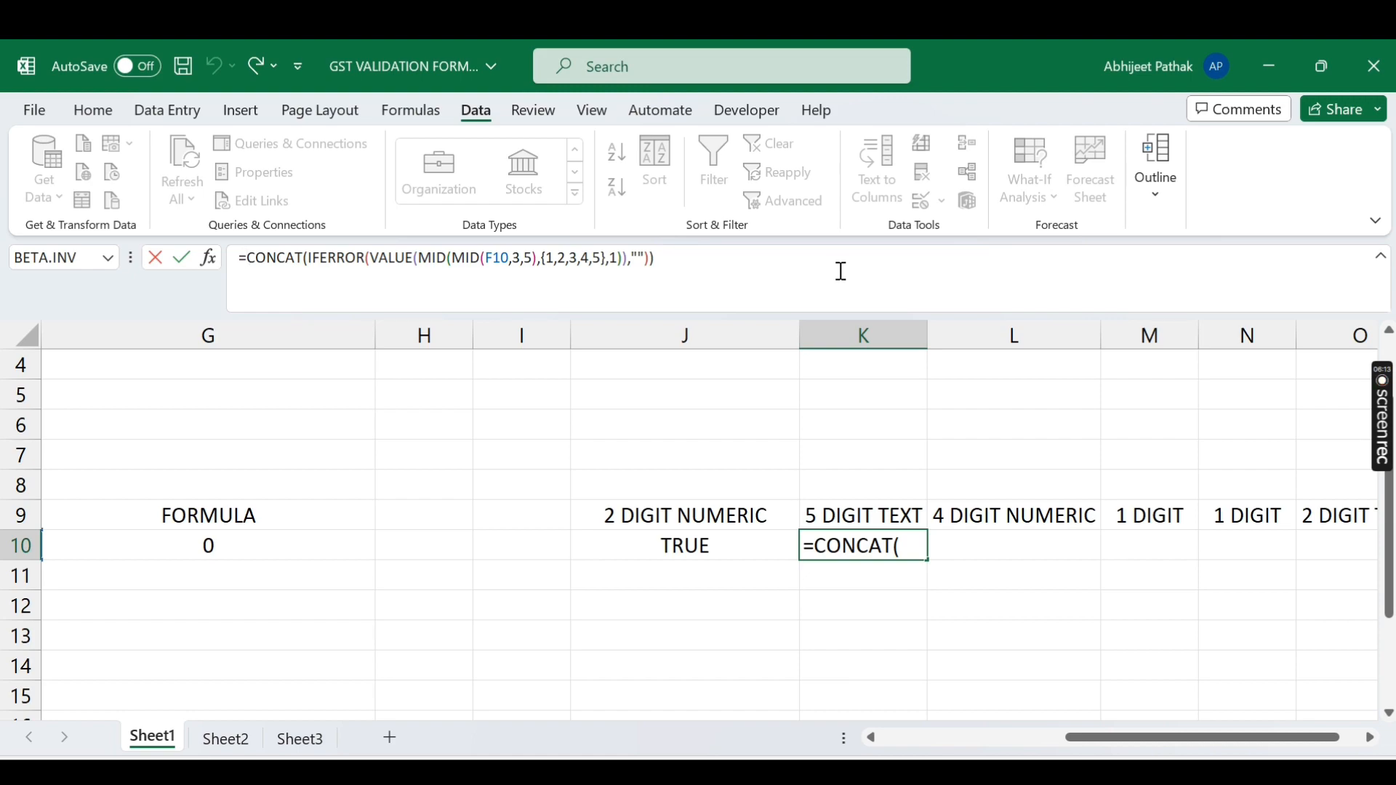
{"action": "left_click", "coordinate": [238, 258]}
{"action": "type", "text": "valu"}
{"action": "key", "text": "Tab"}
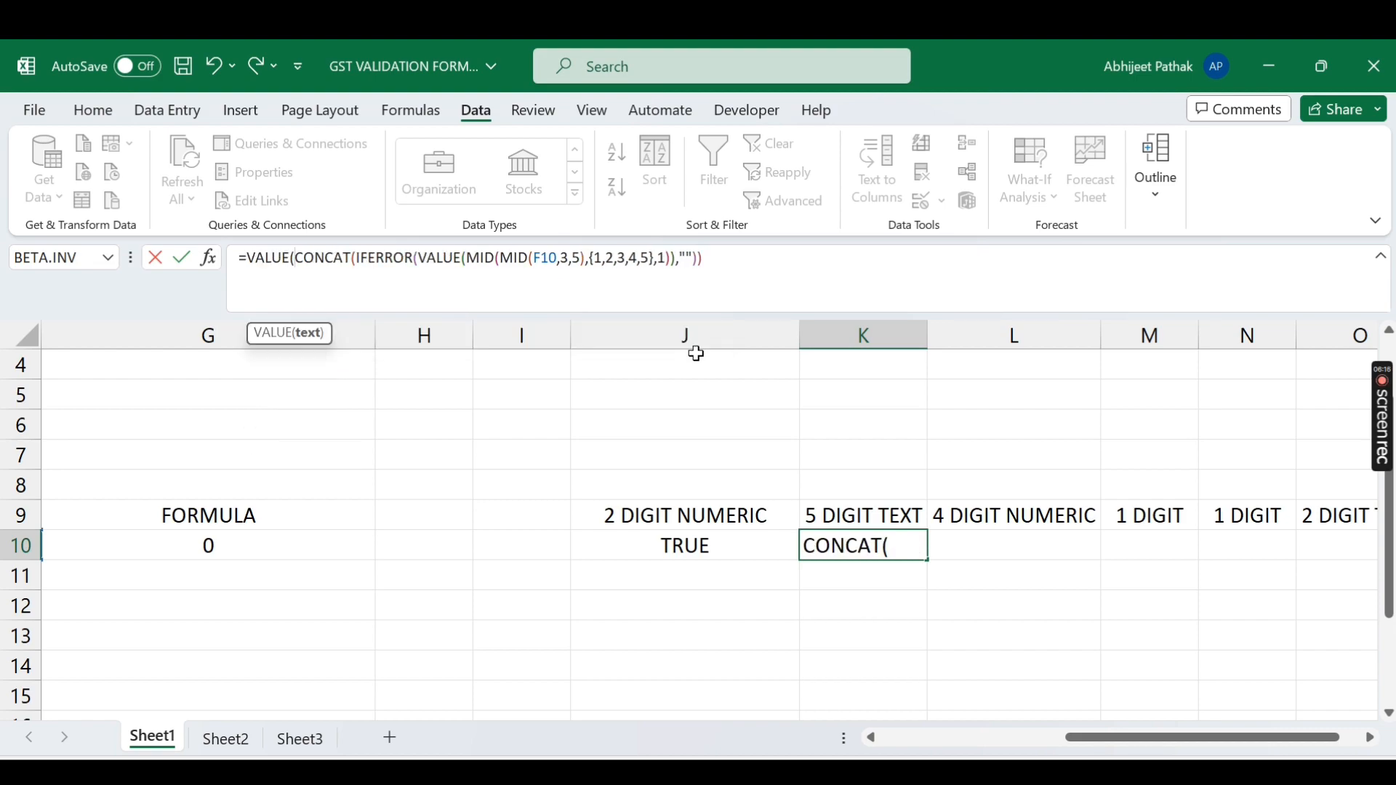
{"action": "left_click", "coordinate": [768, 259]}
{"action": "type", "text": ")"}
{"action": "key", "text": "ctrl+Return"}
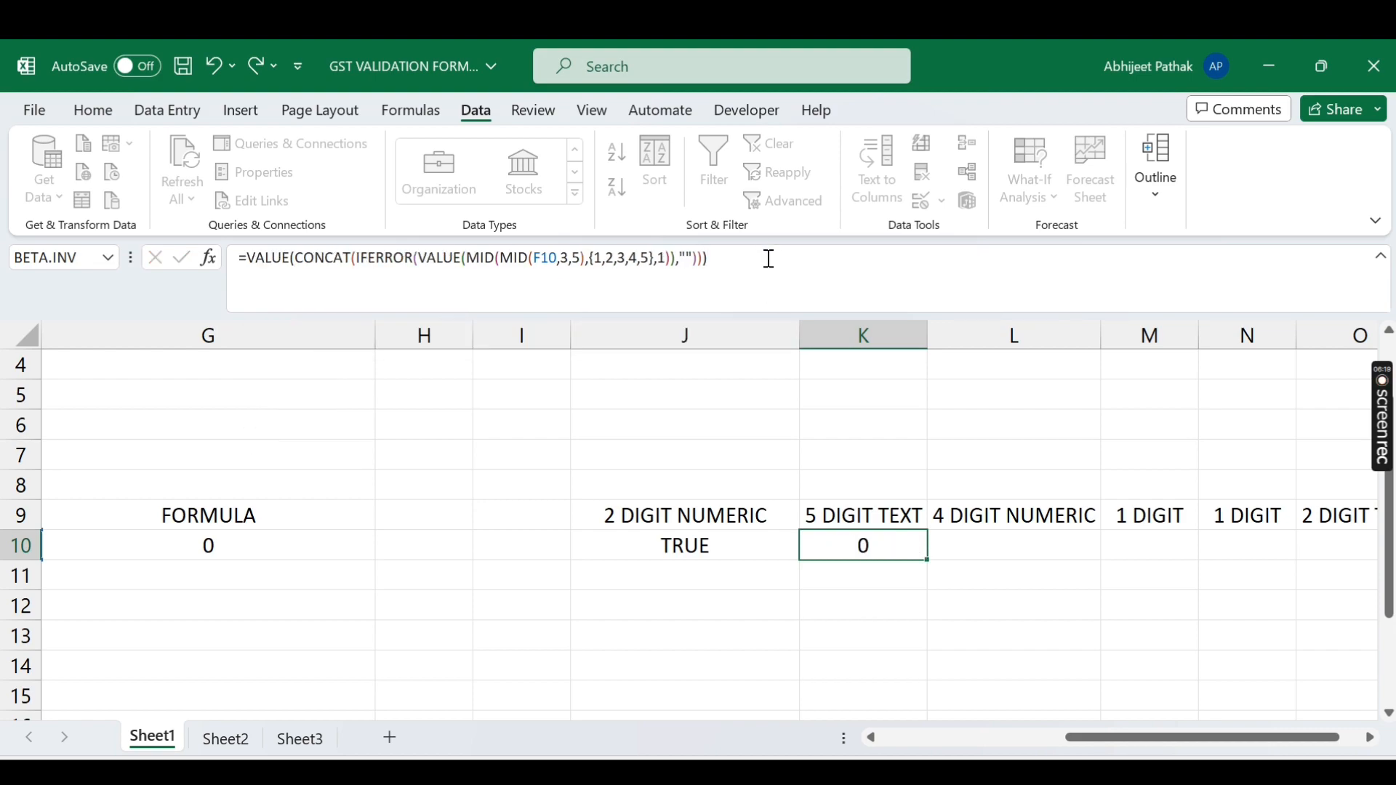
Step: Wrap K10's formula in ISERROR so the 5-digit text check shows FALSE
{"action": "left_click", "coordinate": [244, 259]}
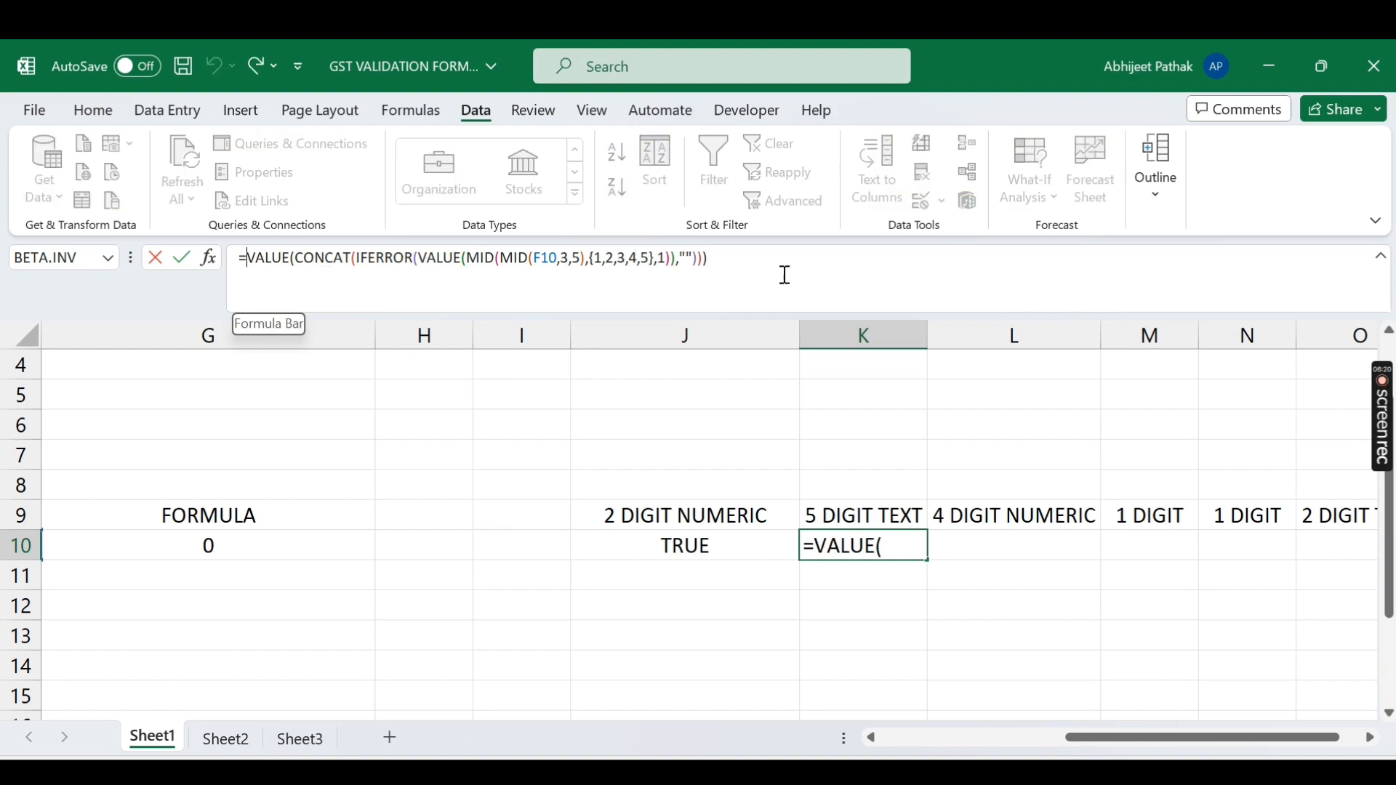
{"action": "type", "text": "iser"}
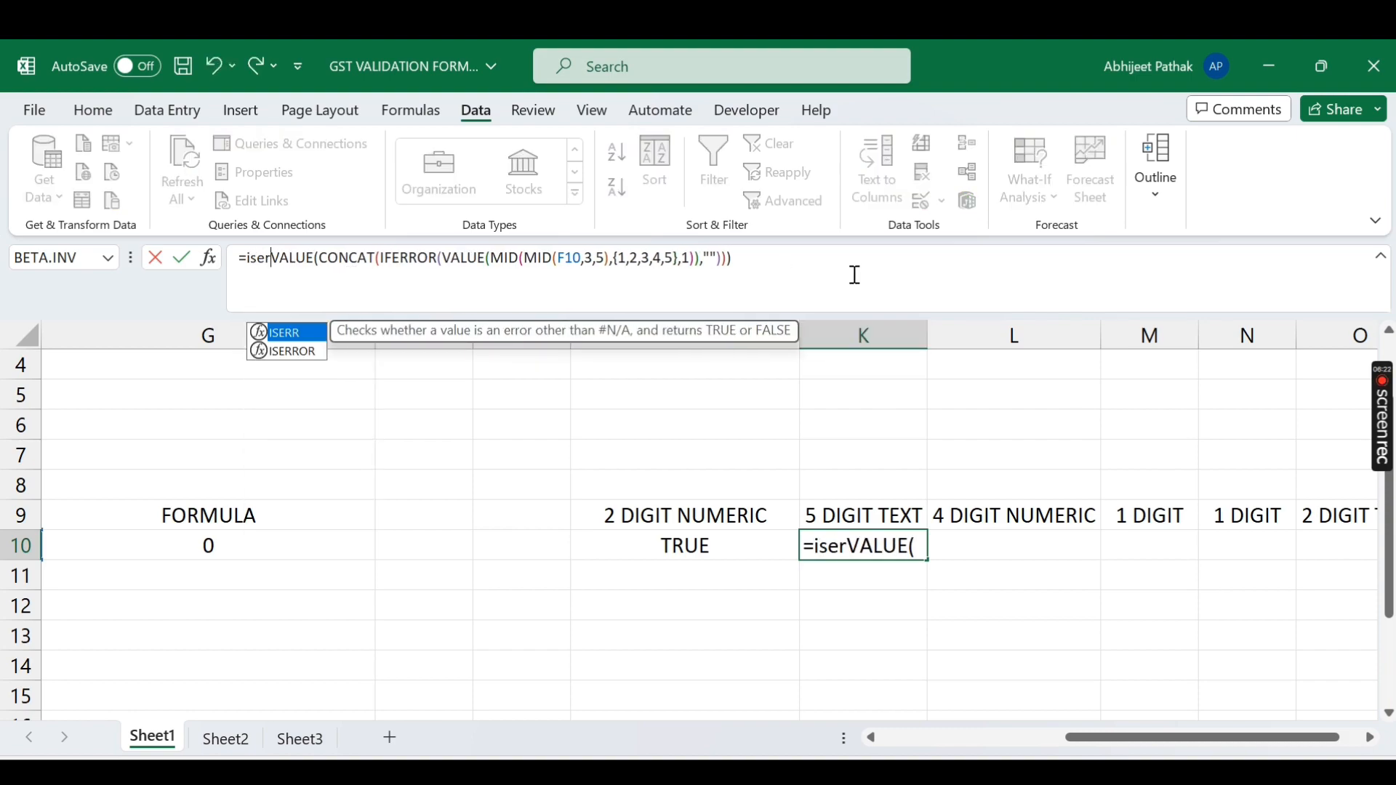
{"action": "key", "text": "Down"}
{"action": "key", "text": "Tab"}
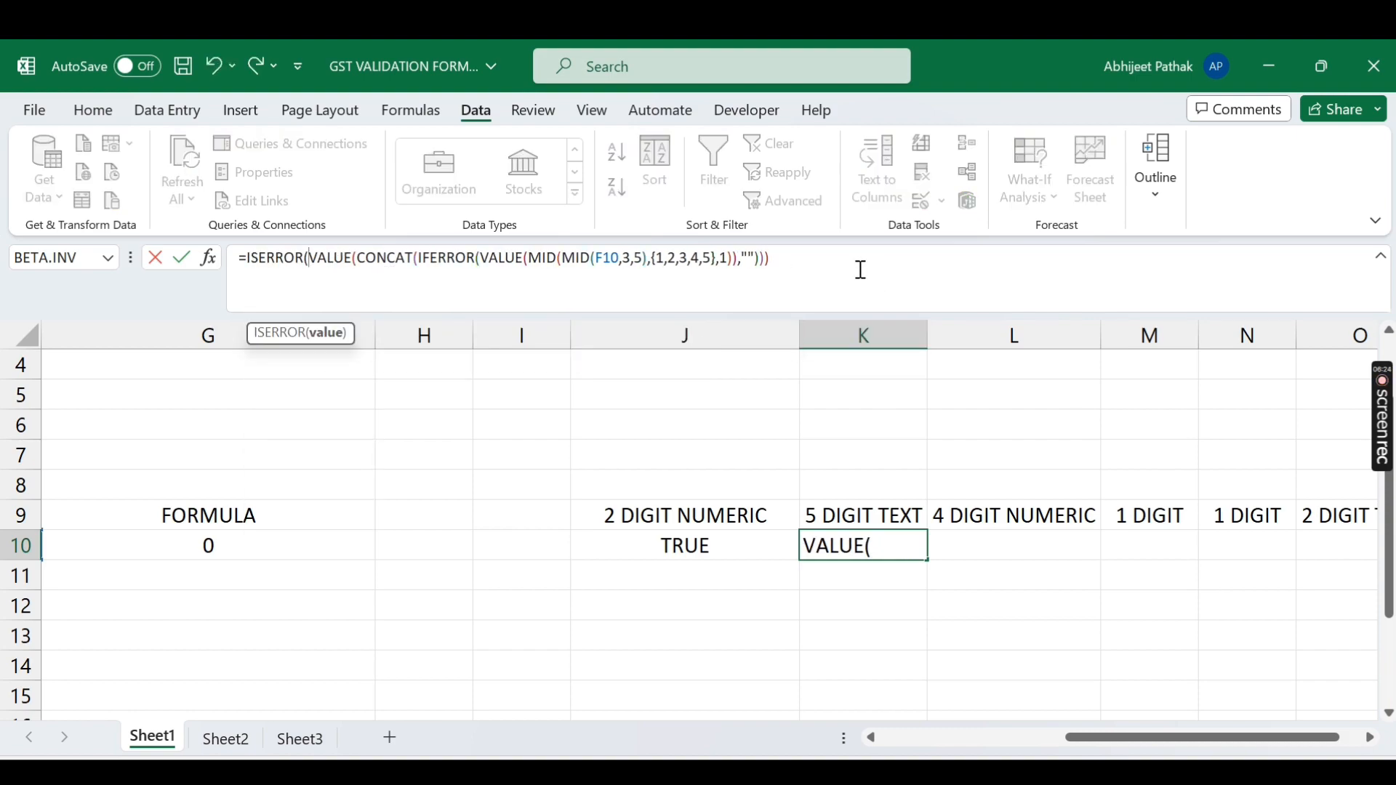
{"action": "key", "text": "End"}
{"action": "type", "text": "))"}
{"action": "key", "text": "Return"}
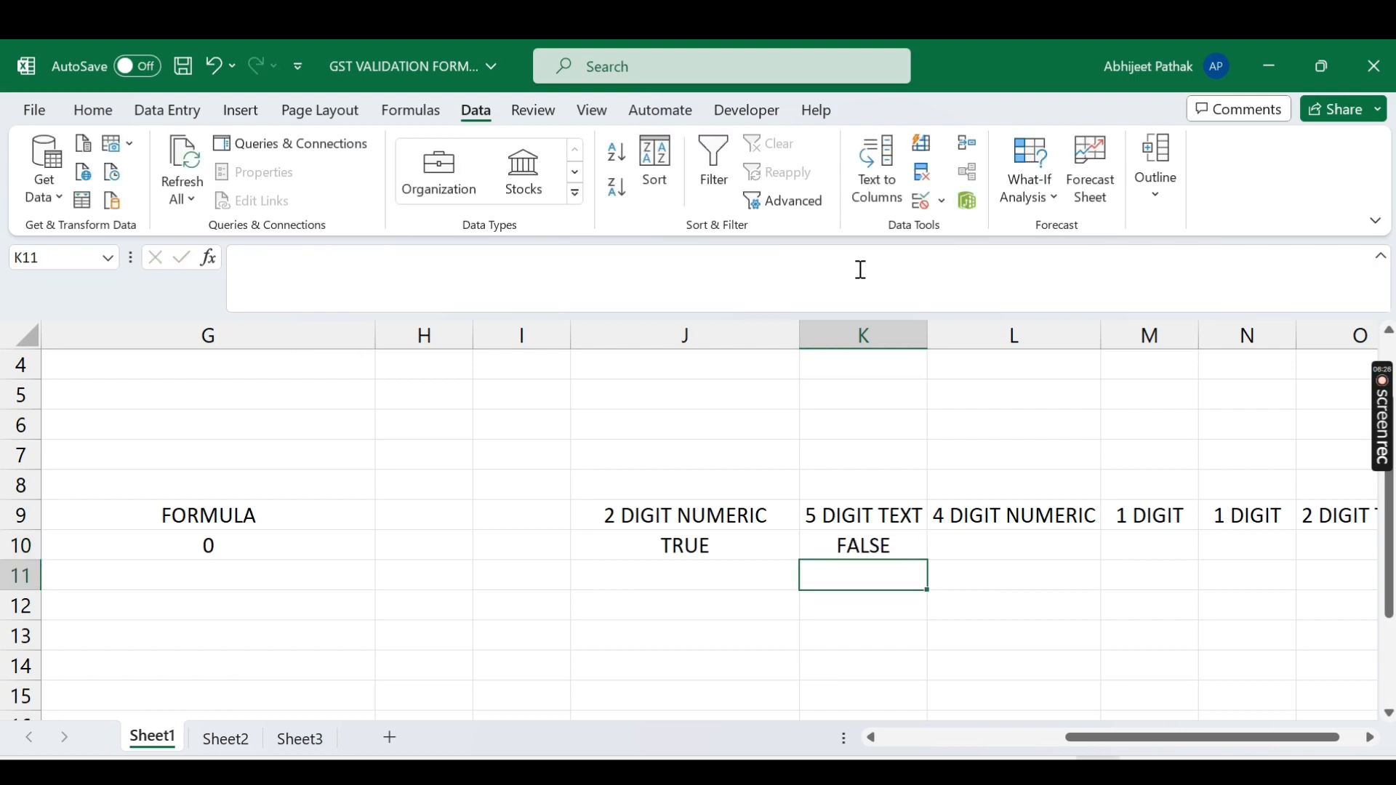
{"action": "key", "text": "Up"}
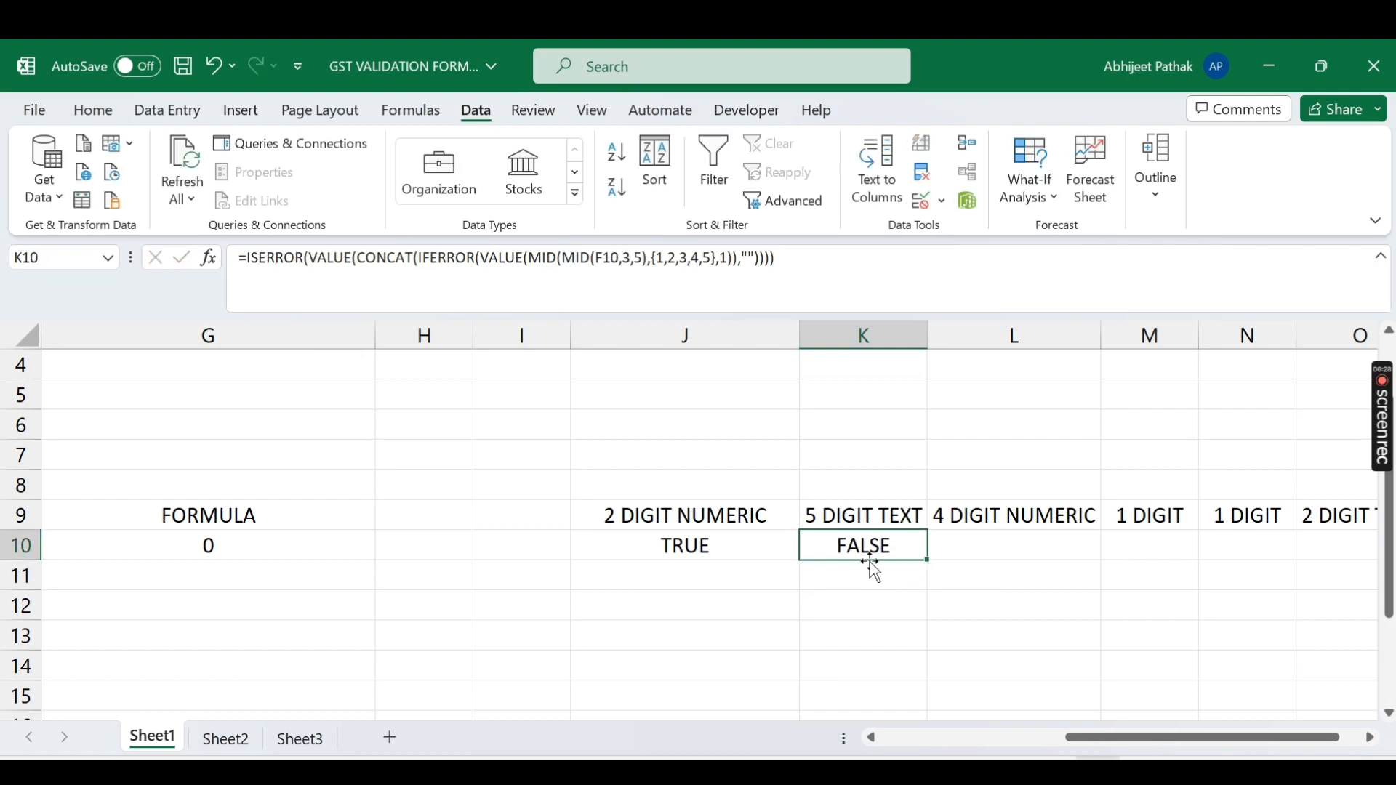
Step: Replace the stray '2' in F10's GST number with a capital A, restoring 20AAATF2346P1RX
{"action": "left_click_drag", "start_coordinate": [1069, 736], "coordinate": [943, 739]}
{"action": "double_click", "coordinate": [539, 547]}
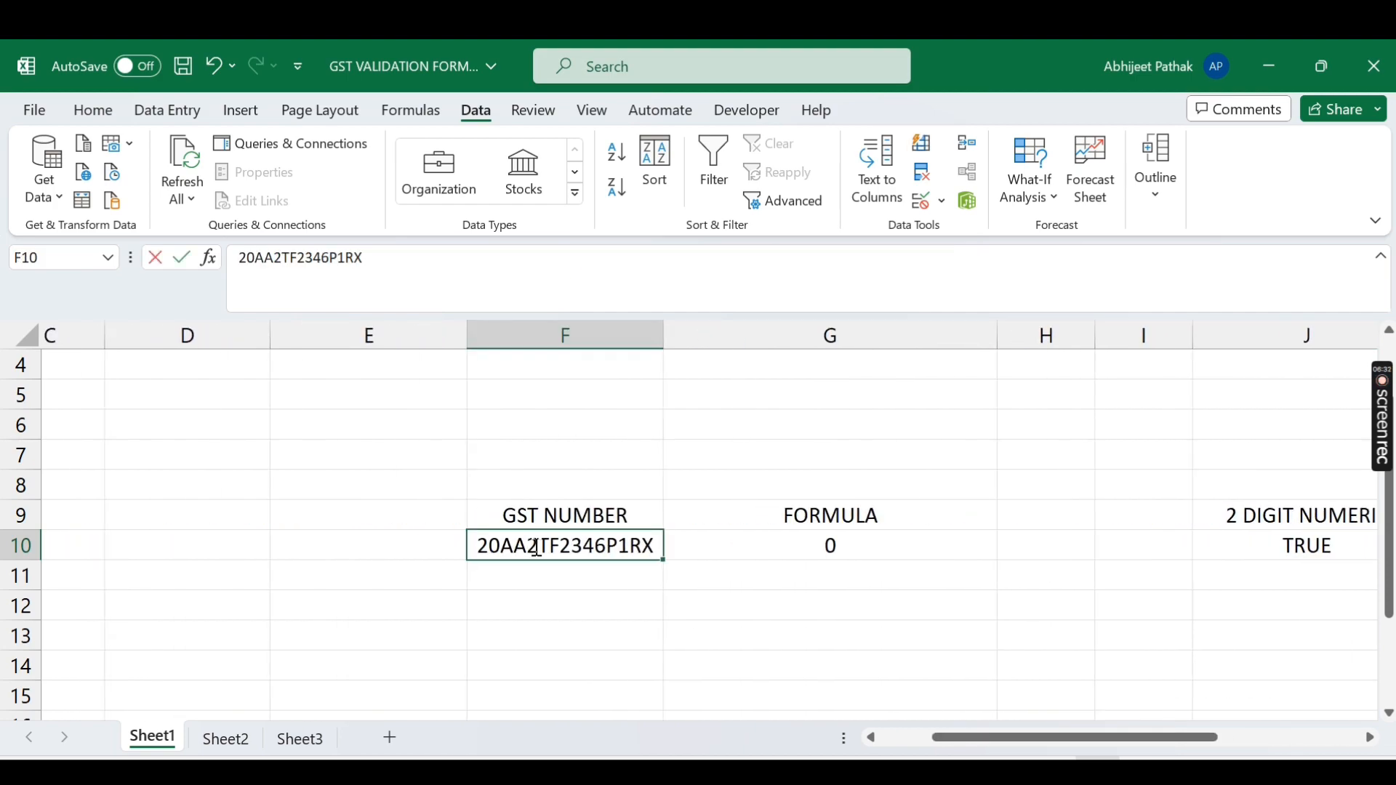
{"action": "key", "text": "BackSpace"}
{"action": "type", "text": "a"}
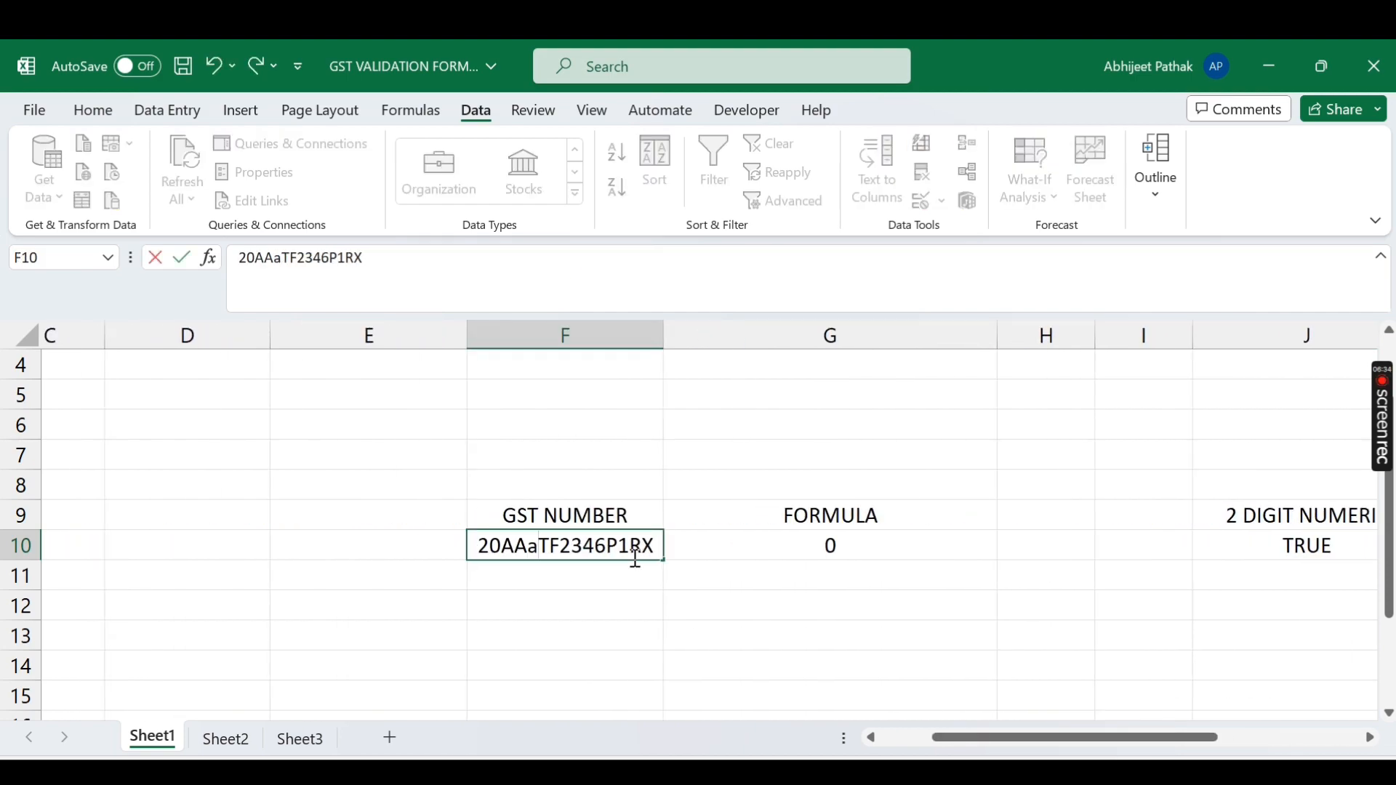
{"action": "key", "text": "BackSpace"}
{"action": "type", "text": "A"}
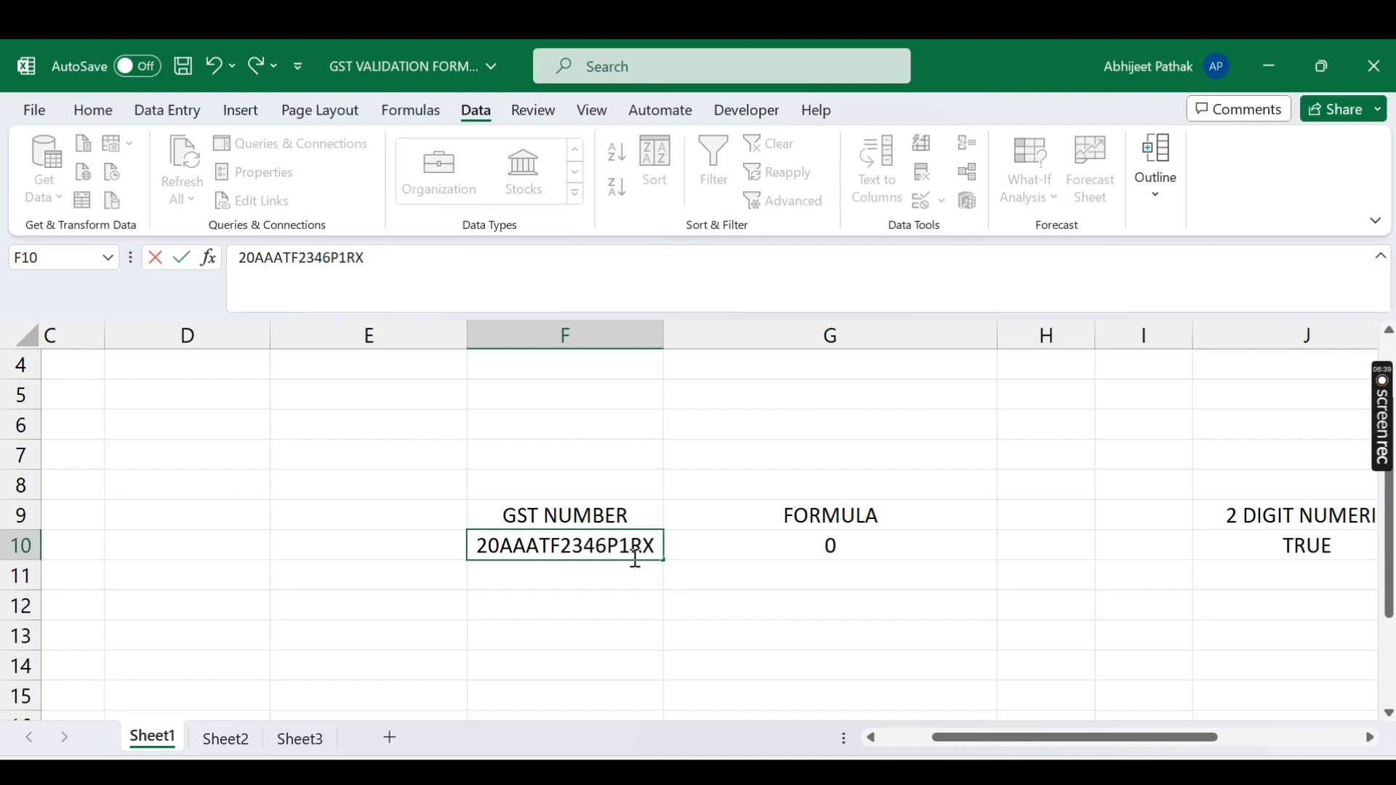
{"action": "key", "text": "Return"}
{"action": "key", "text": "Up"}
{"action": "key", "text": "Right"}
{"action": "key", "text": "Right"}
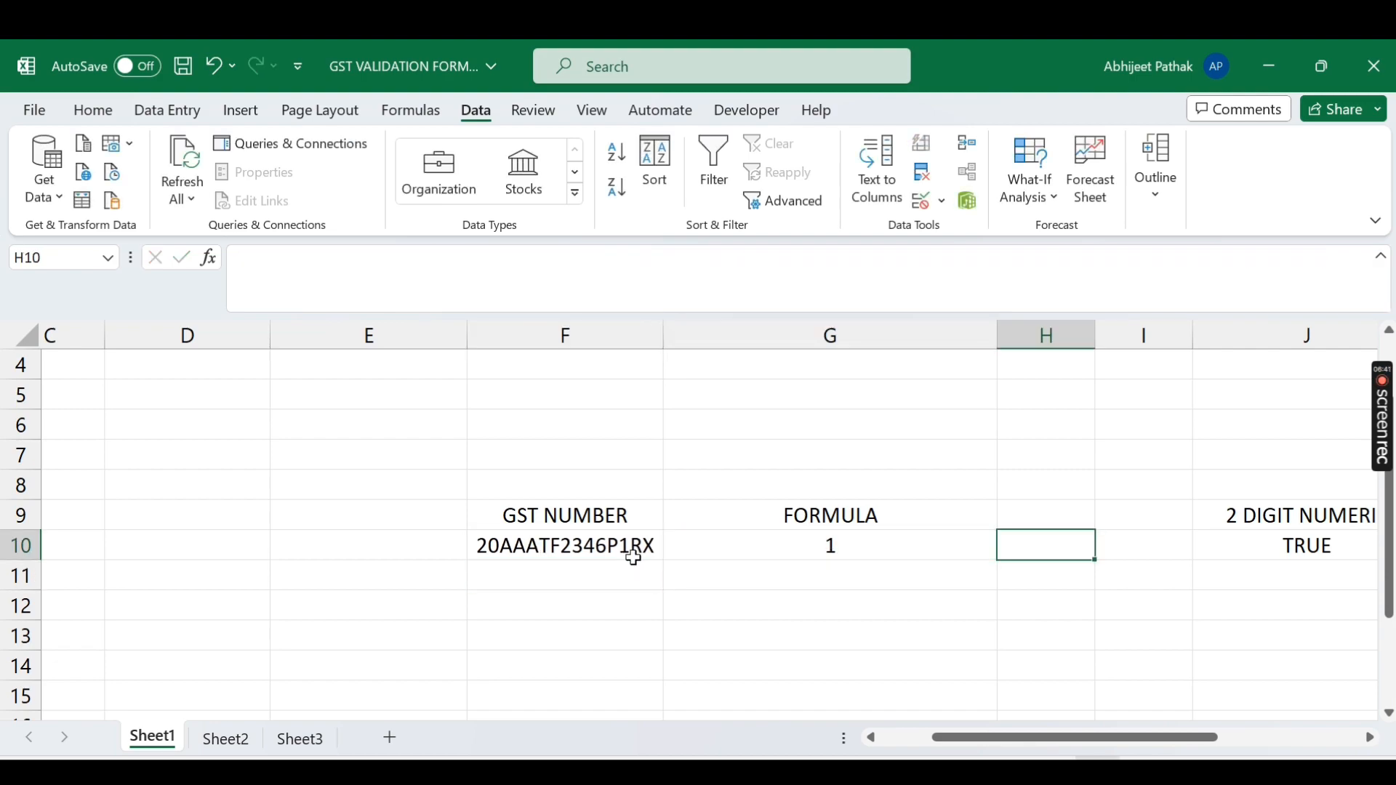
{"action": "key", "text": "Right"}
{"action": "key", "text": "Right"}
{"action": "key", "text": "Right"}
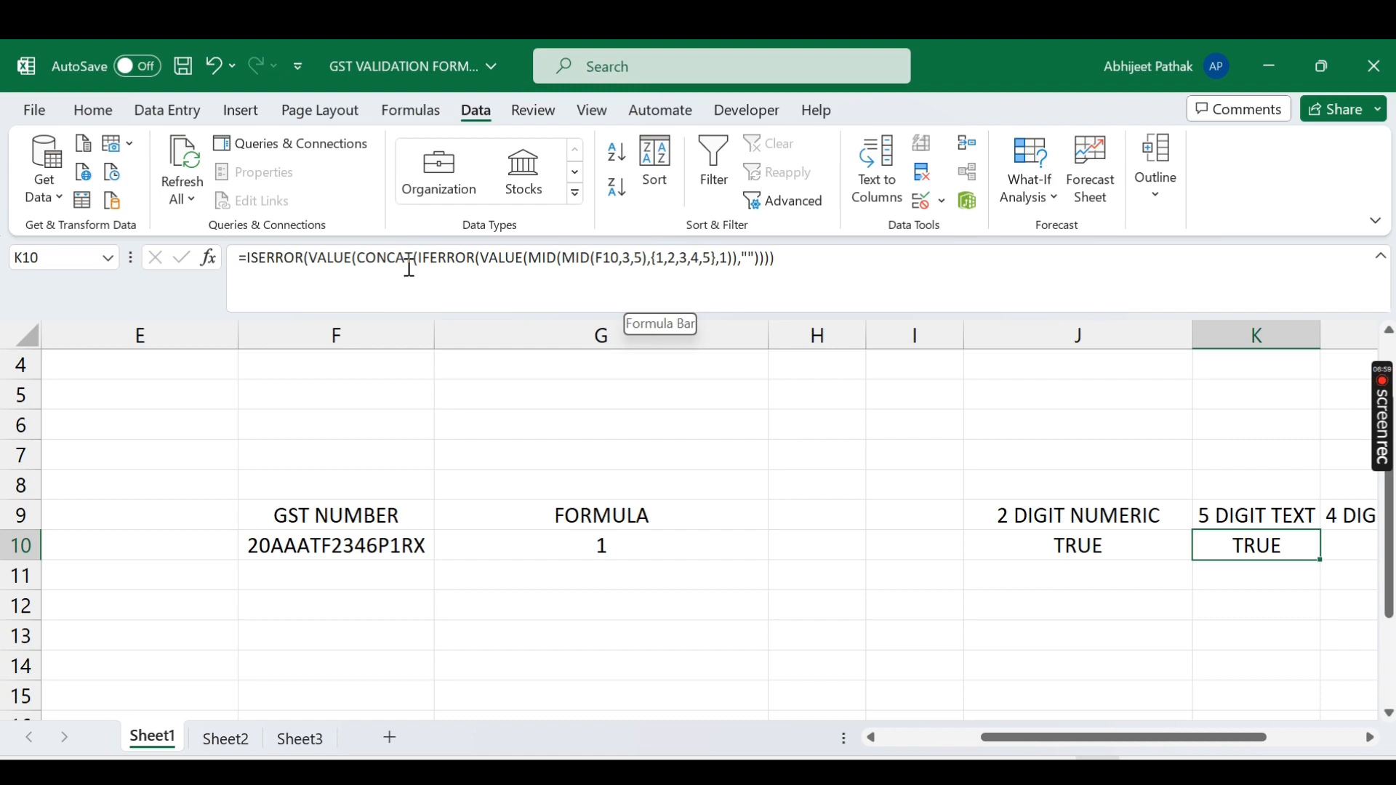
{"action": "double_click", "coordinate": [314, 546]}
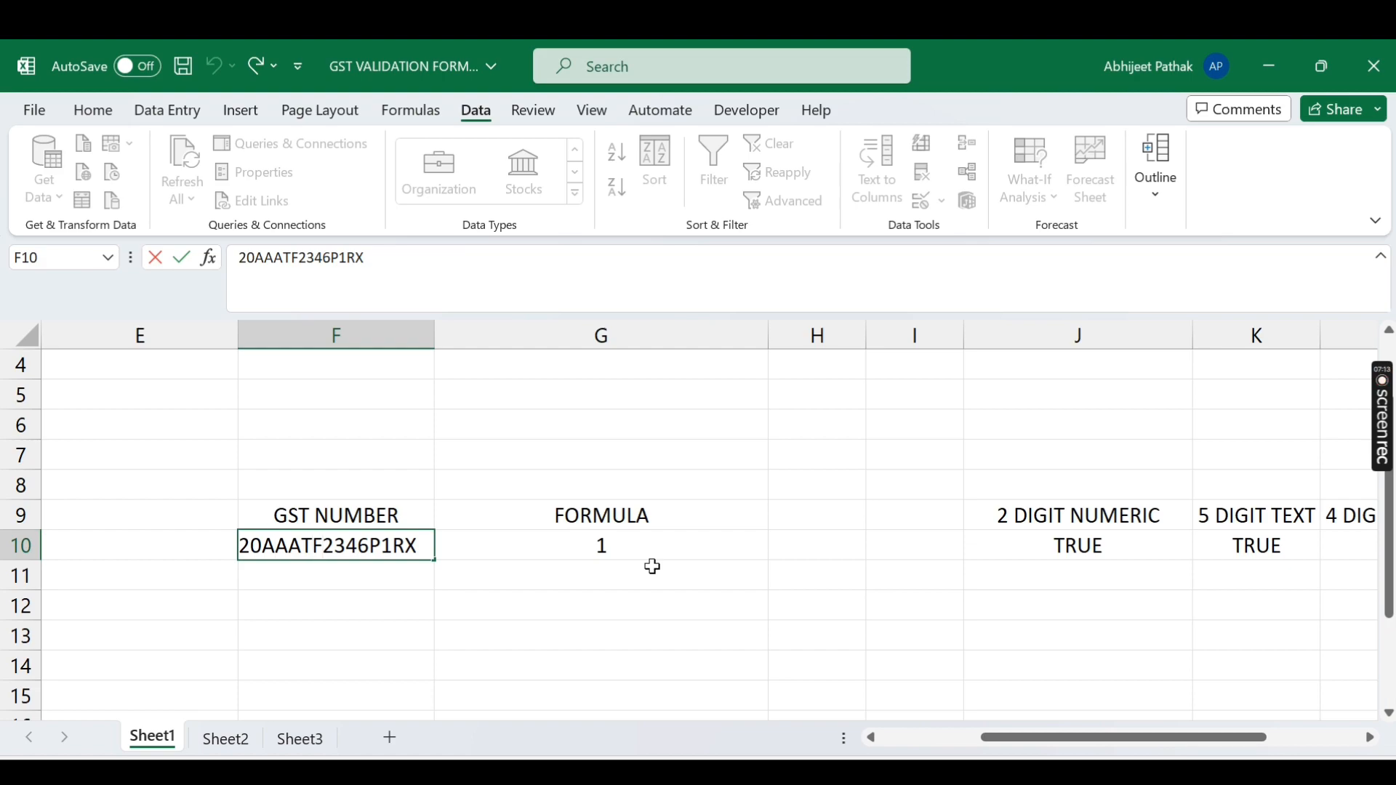
{"action": "key", "text": "BackSpace"}
{"action": "type", "text": "2"}
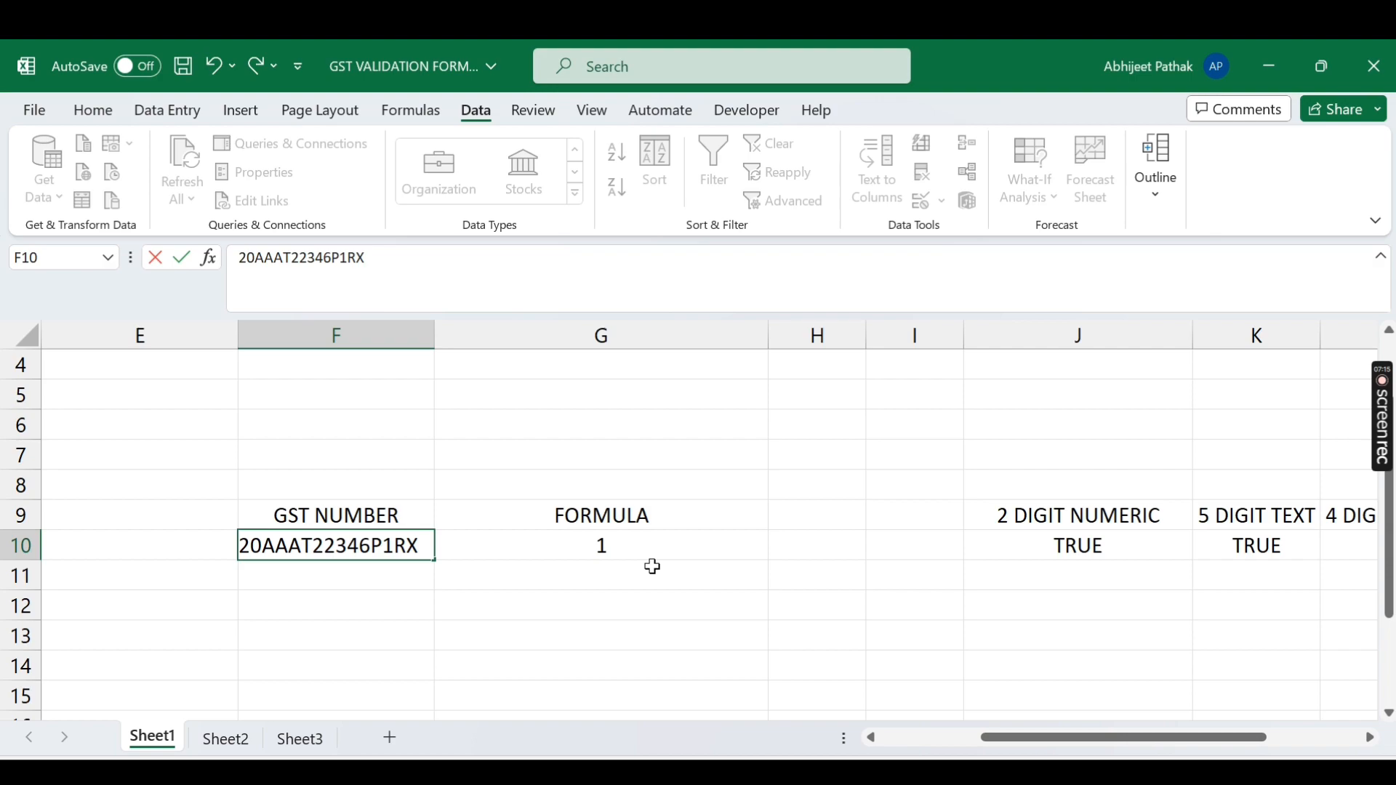
{"action": "key", "text": "Return"}
{"action": "key", "text": "Up"}
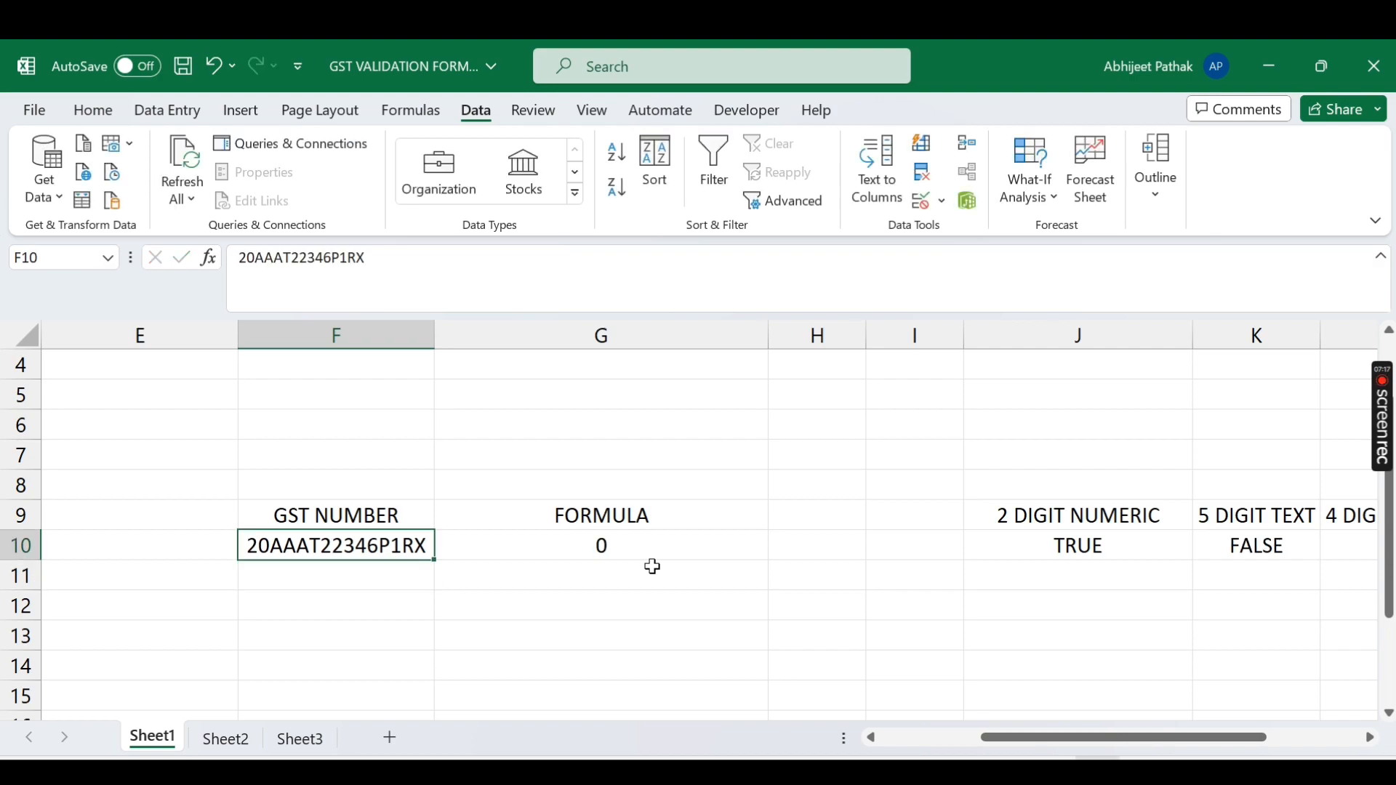
{"action": "left_click", "coordinate": [1273, 554]}
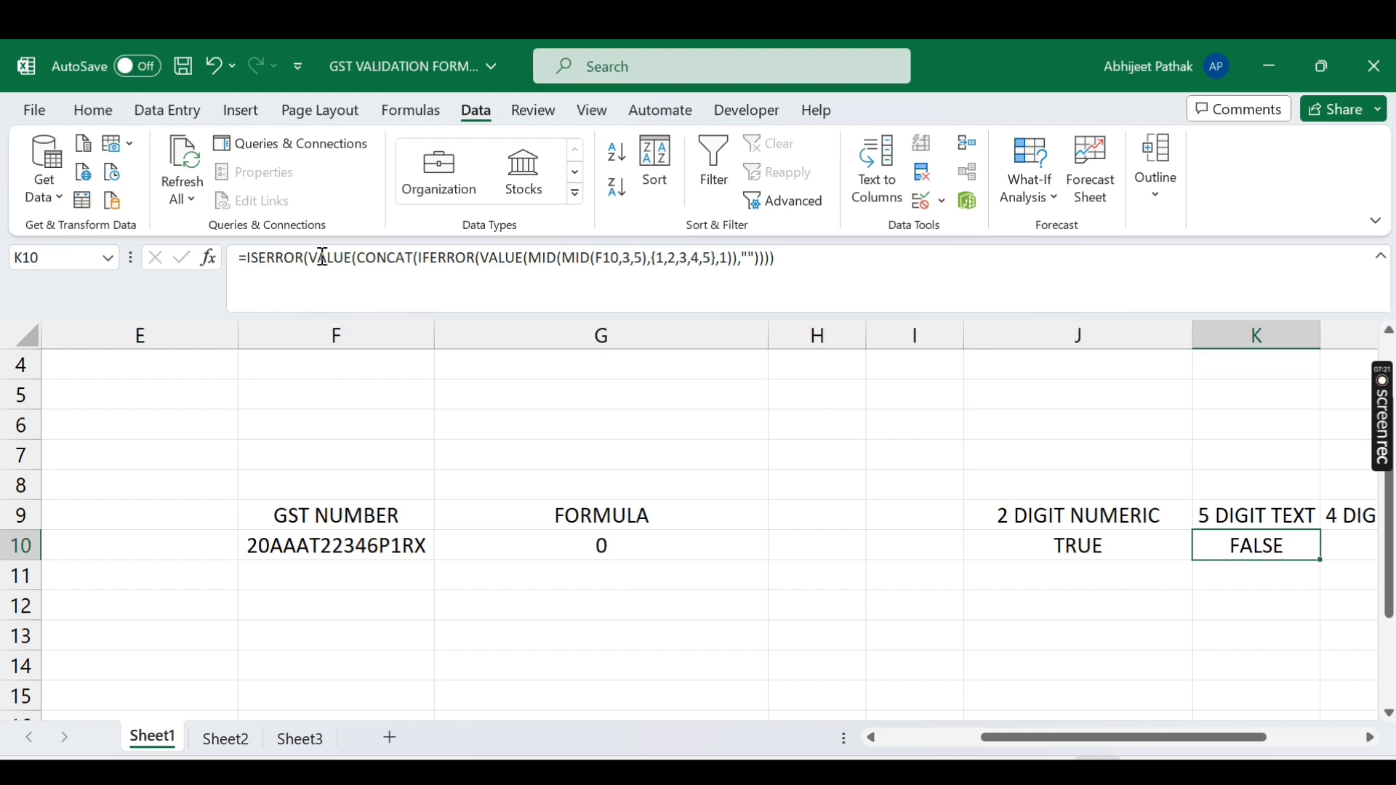
{"action": "key", "text": "ctrl+z"}
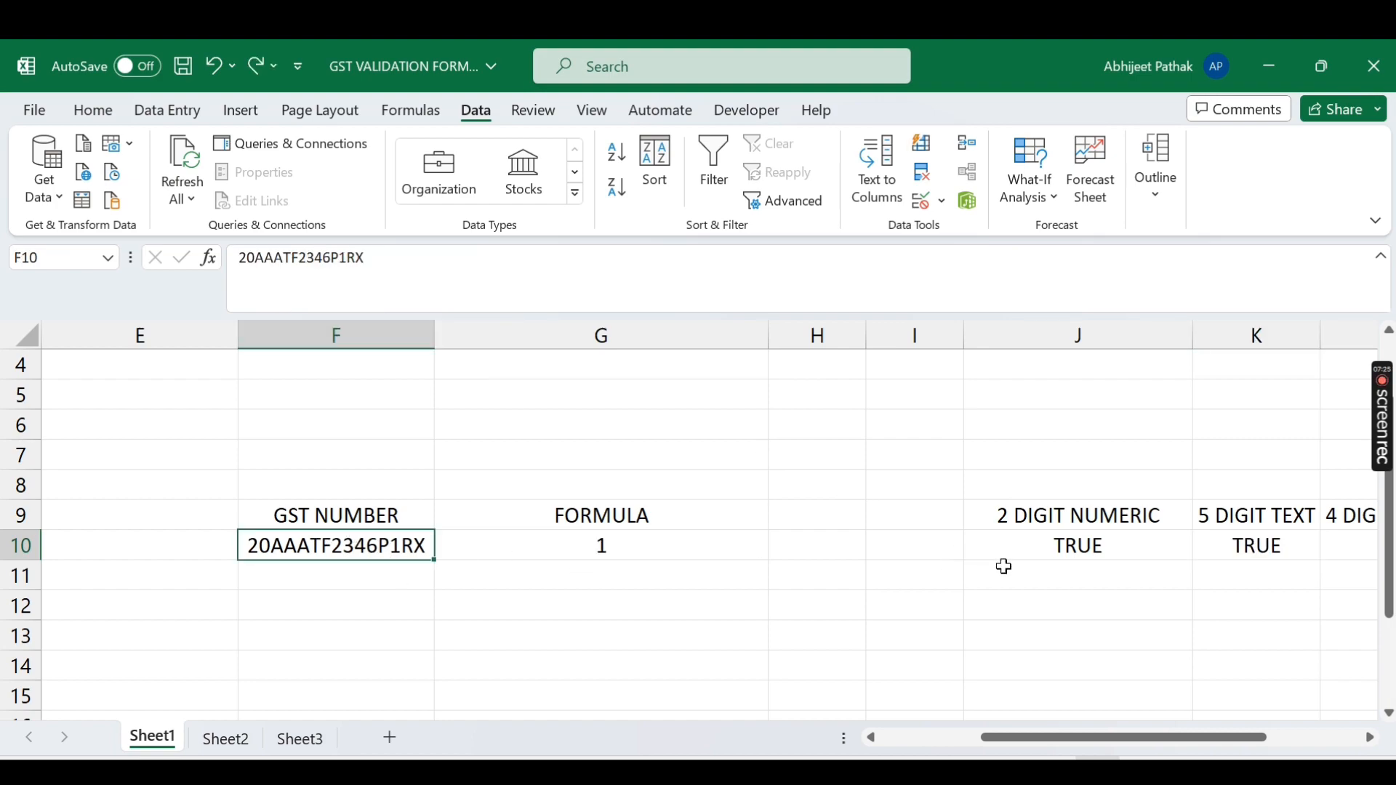
{"action": "left_click", "coordinate": [1200, 547]}
{"action": "left_click_drag", "start_coordinate": [313, 258], "coordinate": [774, 275]}
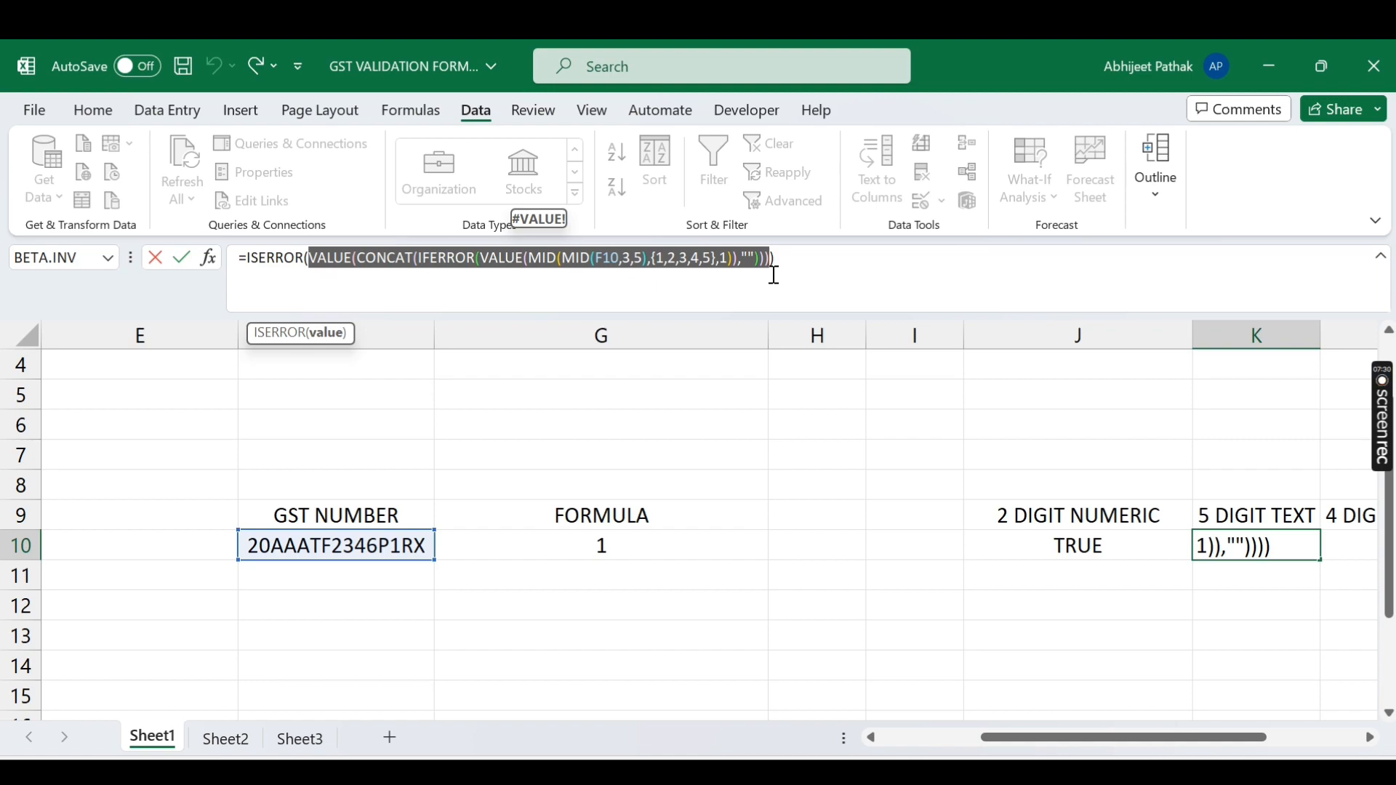
{"action": "key", "text": "F9"}
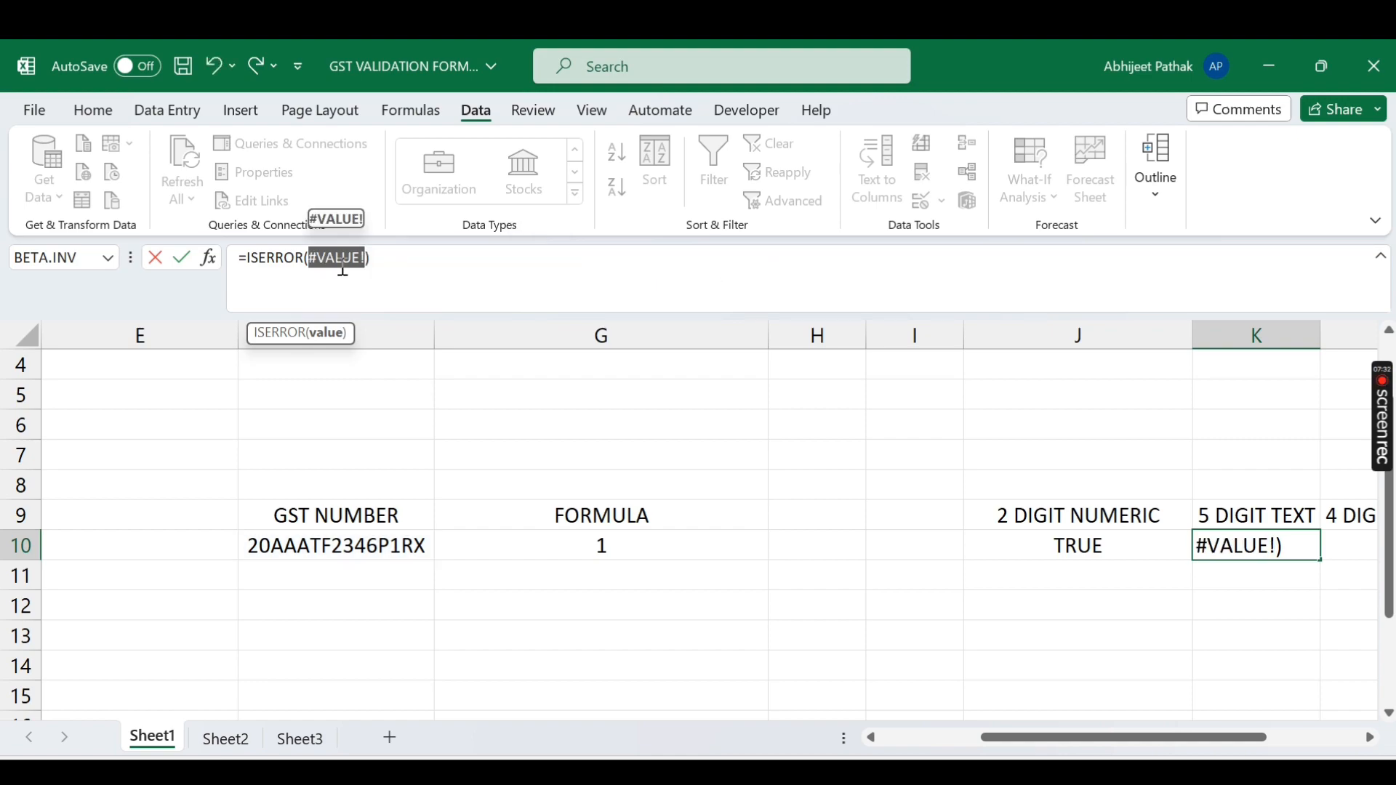
{"action": "key", "text": "Escape"}
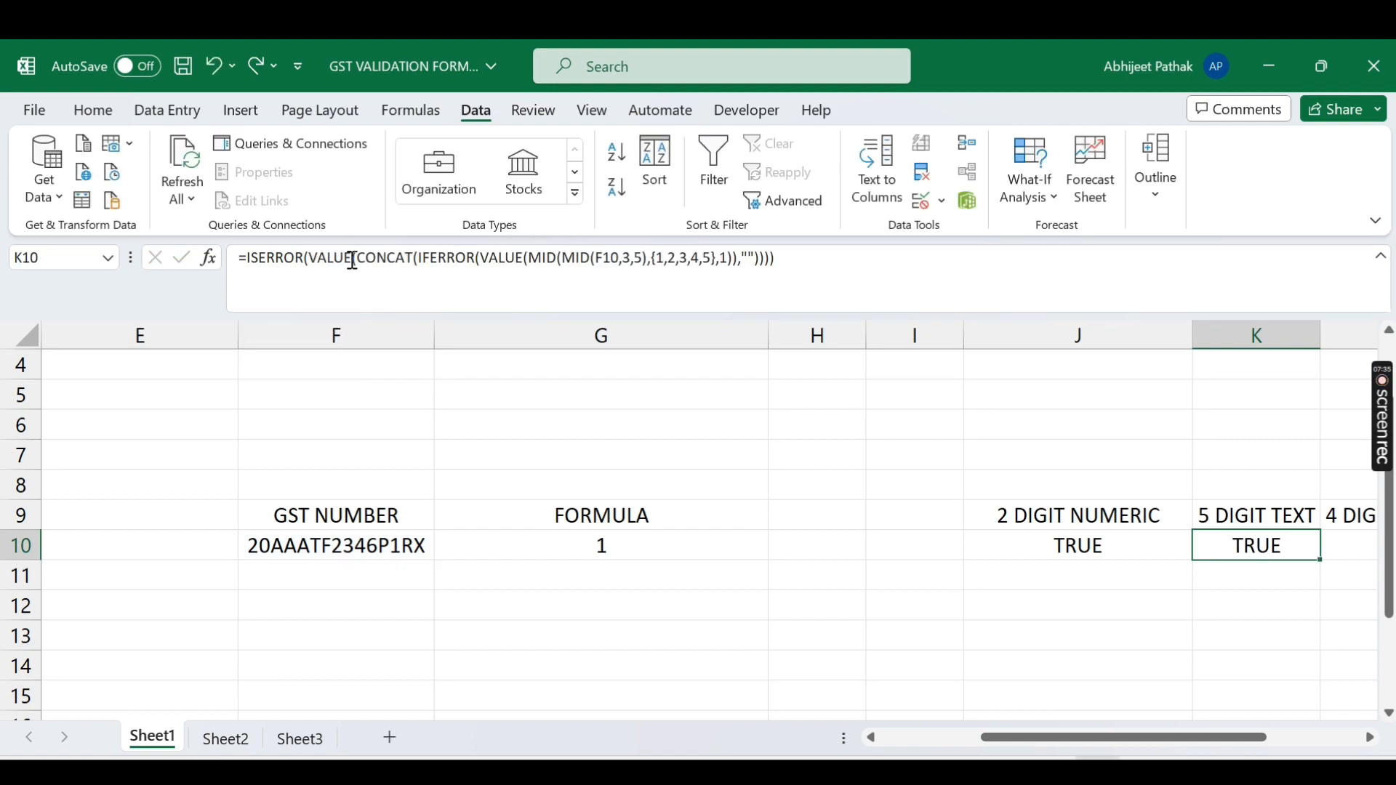
{"action": "left_click_drag", "start_coordinate": [357, 258], "coordinate": [765, 286]}
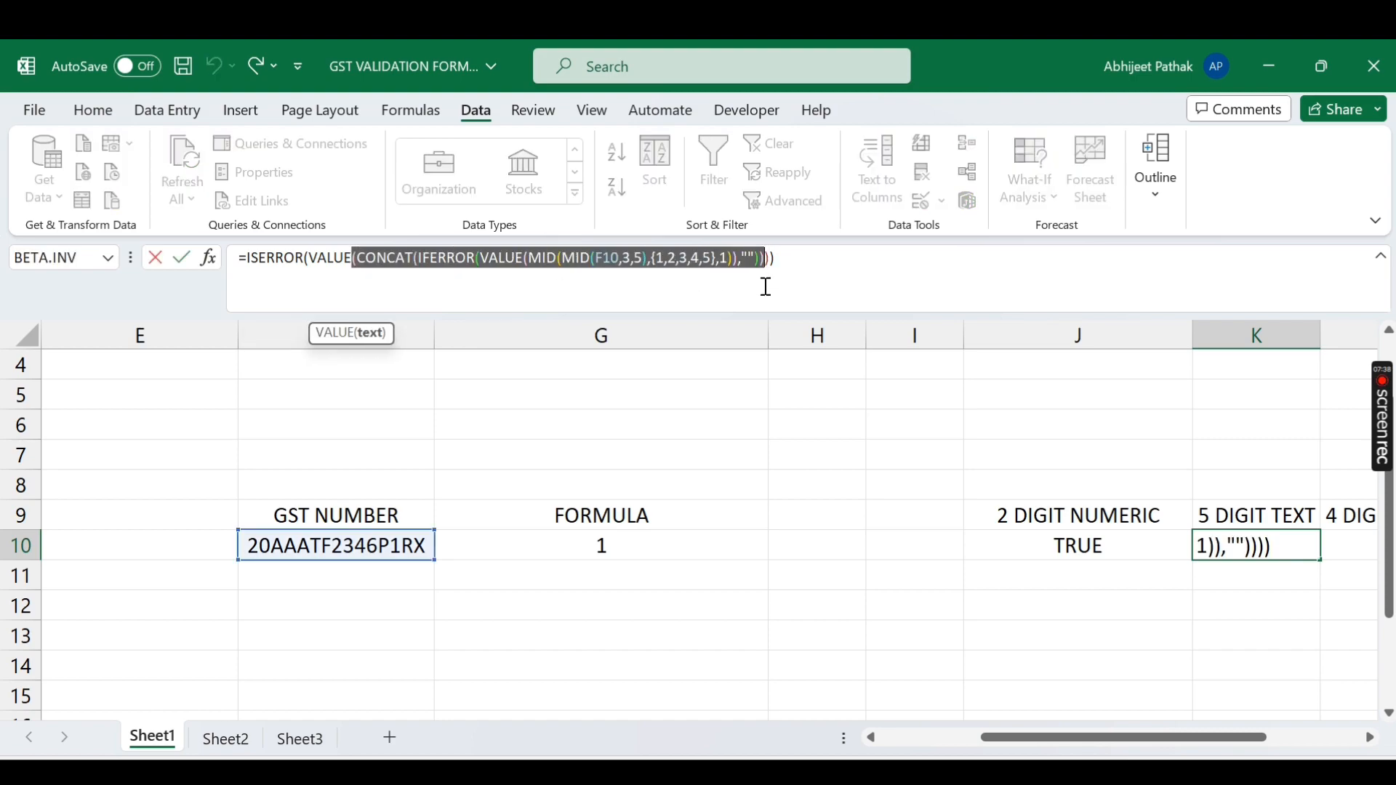
{"action": "key", "text": "F9"}
{"action": "key", "text": "Return"}
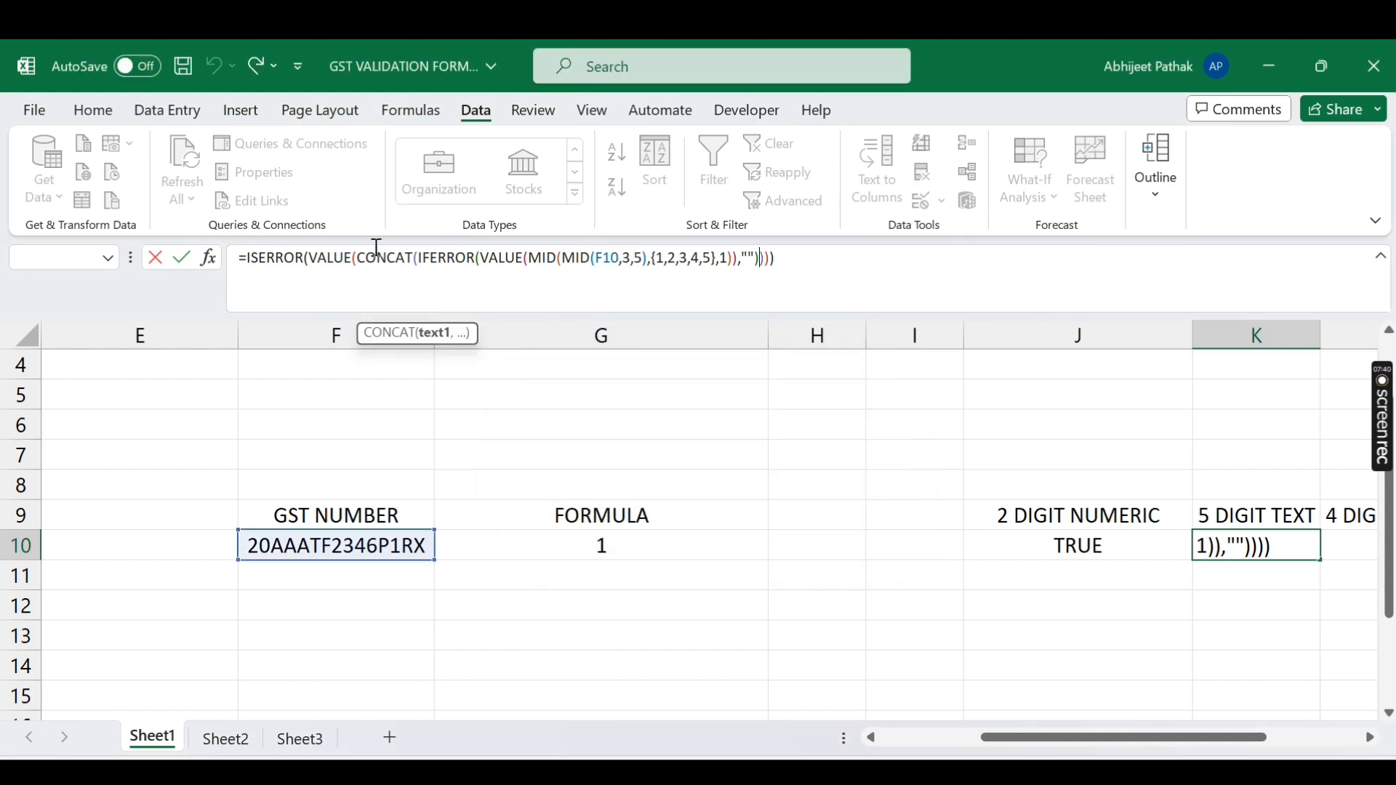
{"action": "left_click_drag", "start_coordinate": [365, 260], "coordinate": [759, 301]}
{"action": "key", "text": "F9"}
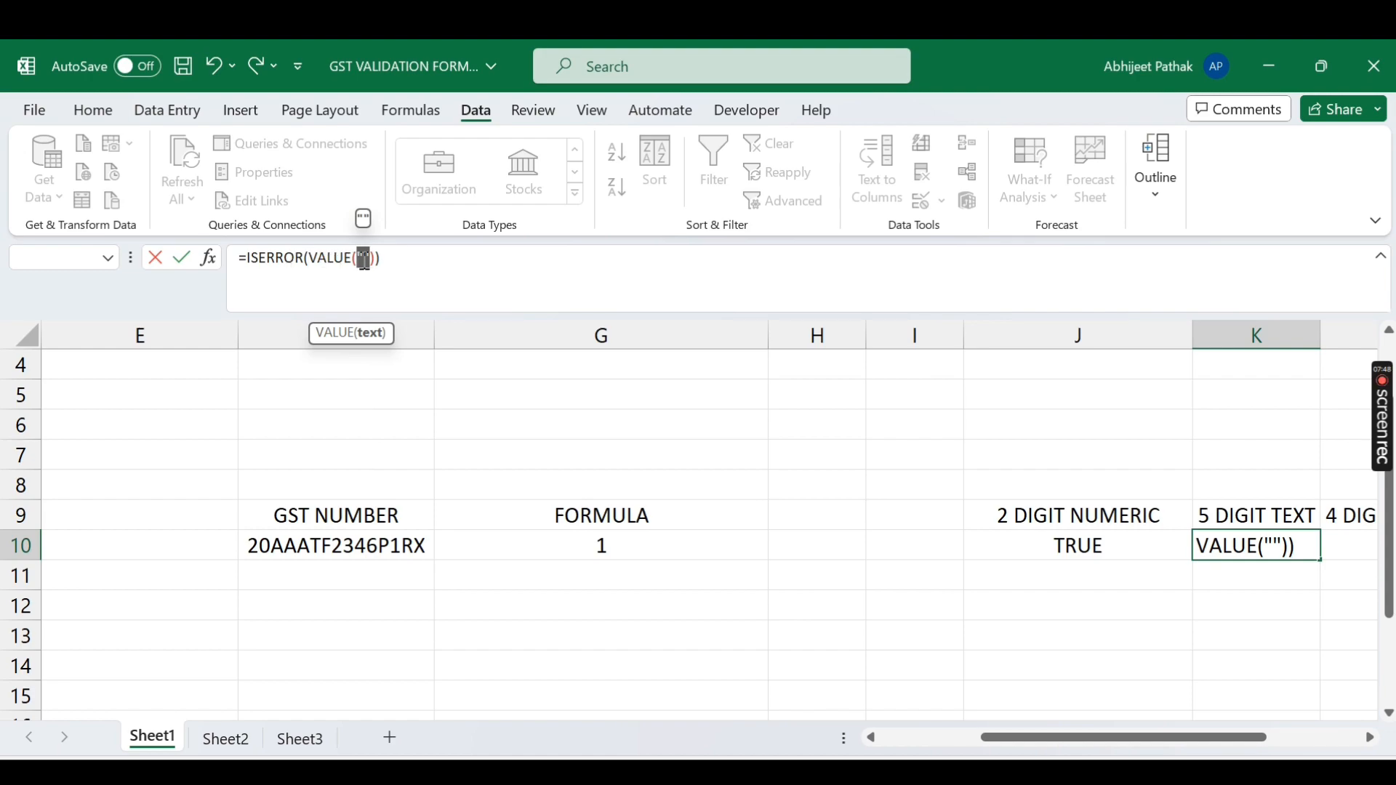
{"action": "left_click_drag", "start_coordinate": [312, 256], "coordinate": [371, 258]}
{"action": "key", "text": "F9"}
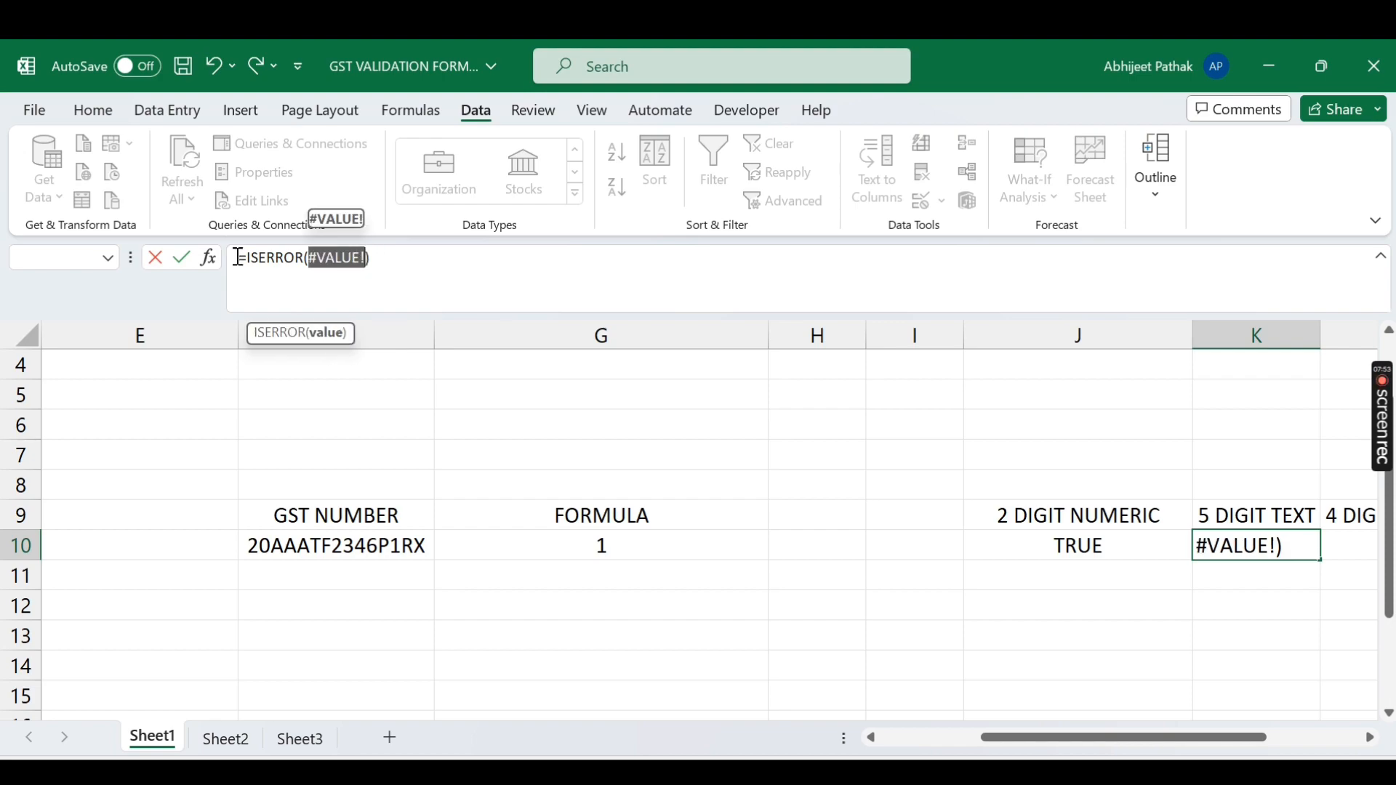
{"action": "key", "text": "Escape"}
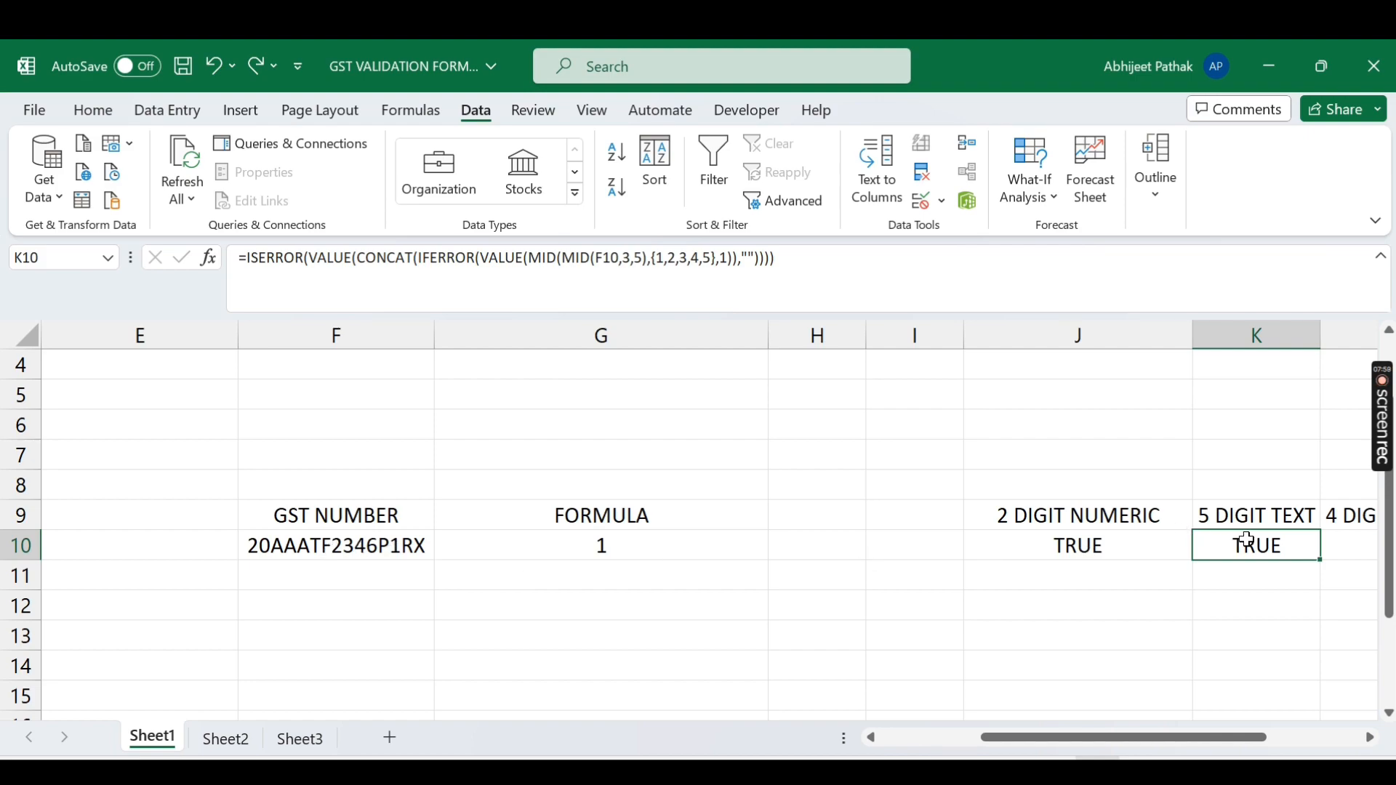
{"action": "key", "text": "Right"}
{"action": "key", "text": "Left"}
{"action": "key", "text": "Left"}
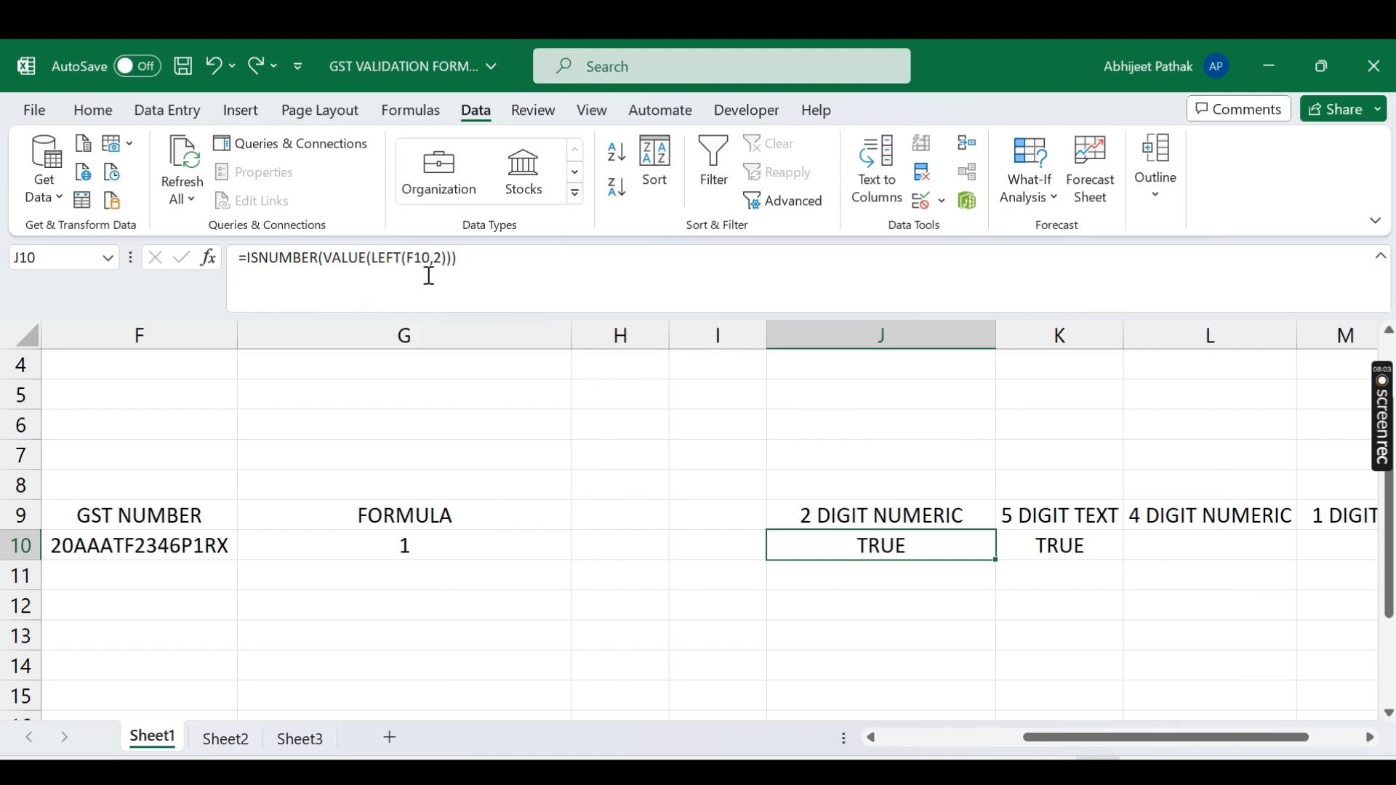
Step: Copy J10's formula and paste it into L10 under 4 DIGIT NUMERIC
{"action": "left_click", "coordinate": [266, 260]}
{"action": "left_click_drag", "start_coordinate": [248, 260], "coordinate": [461, 270]}
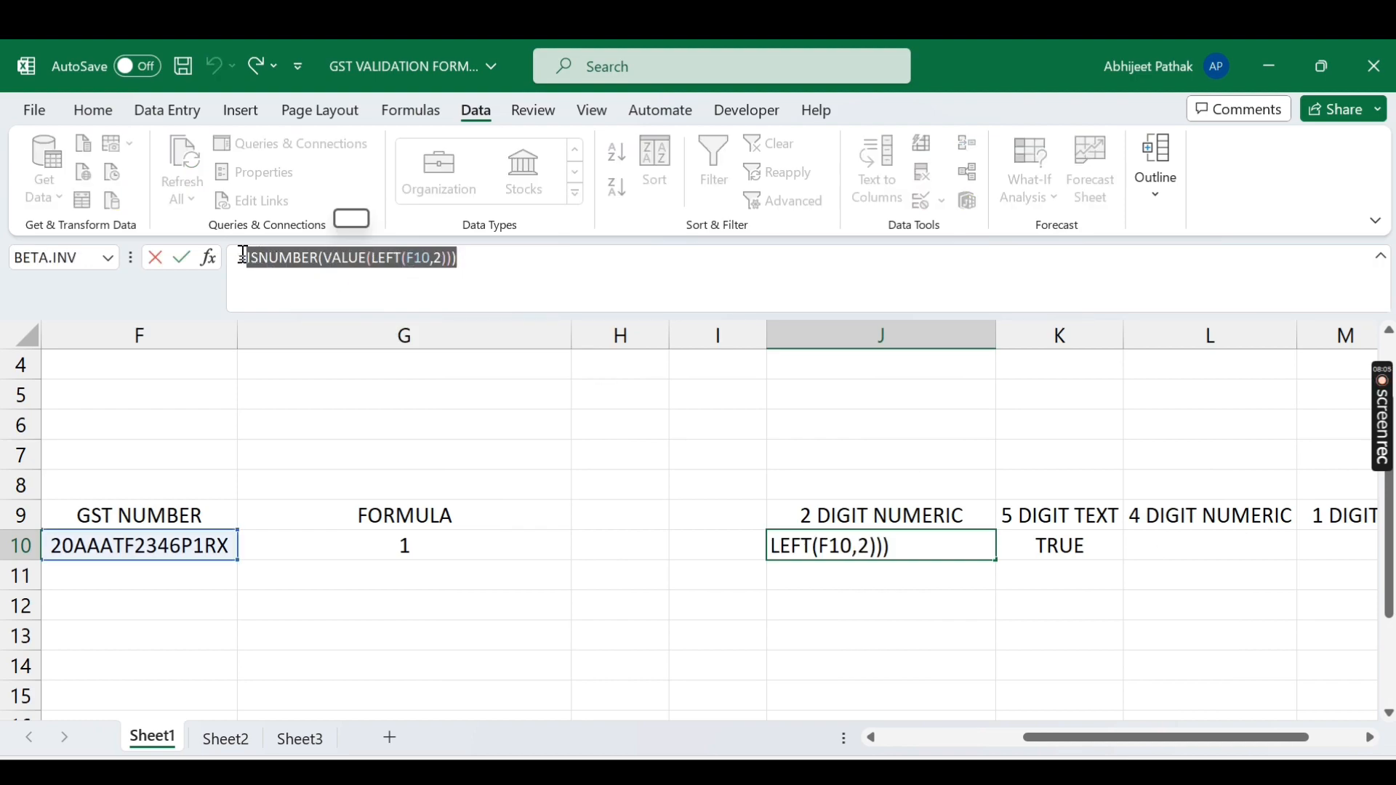
{"action": "left_click_drag", "start_coordinate": [240, 257], "coordinate": [584, 263]}
{"action": "key", "text": "ctrl+c"}
{"action": "key", "text": "Escape"}
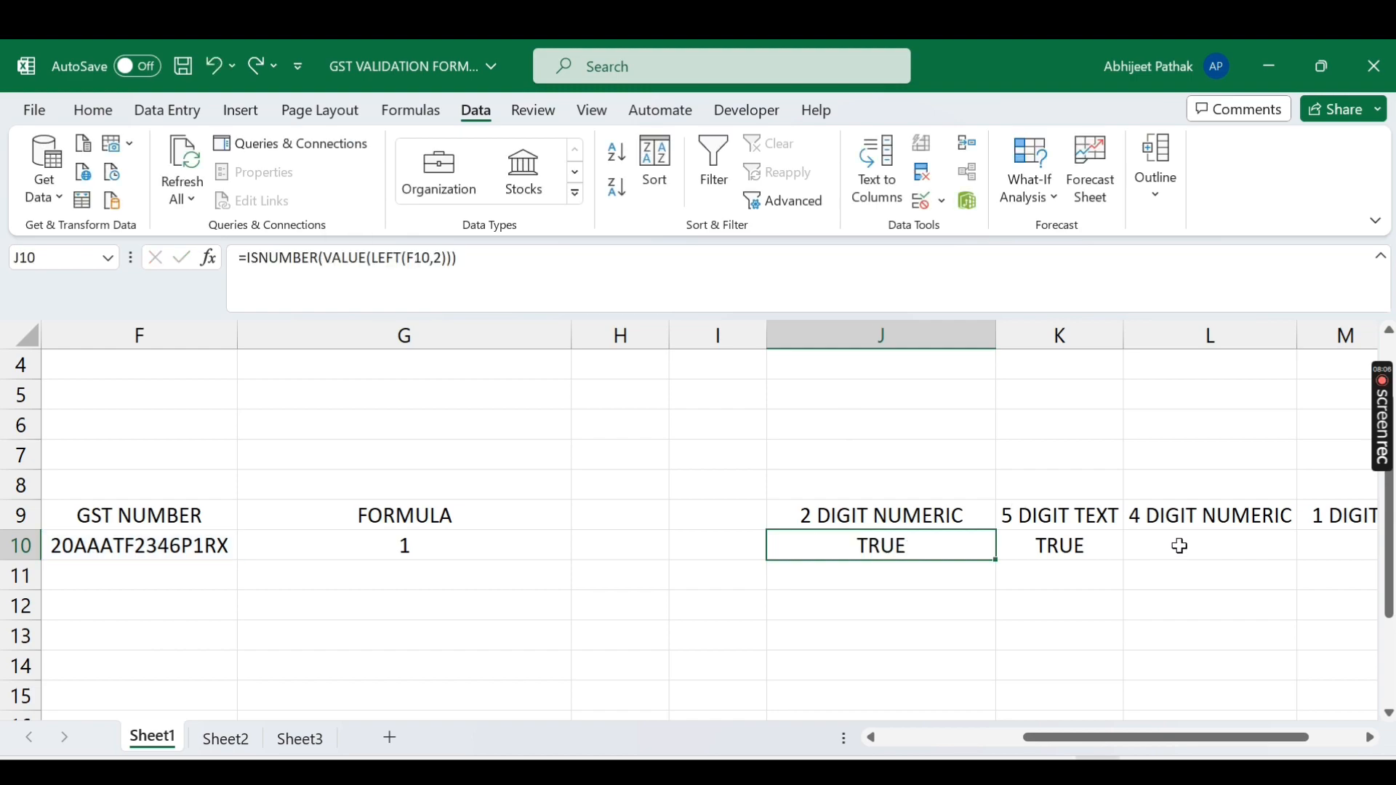
{"action": "left_click", "coordinate": [1198, 554]}
{"action": "key", "text": "ctrl+v"}
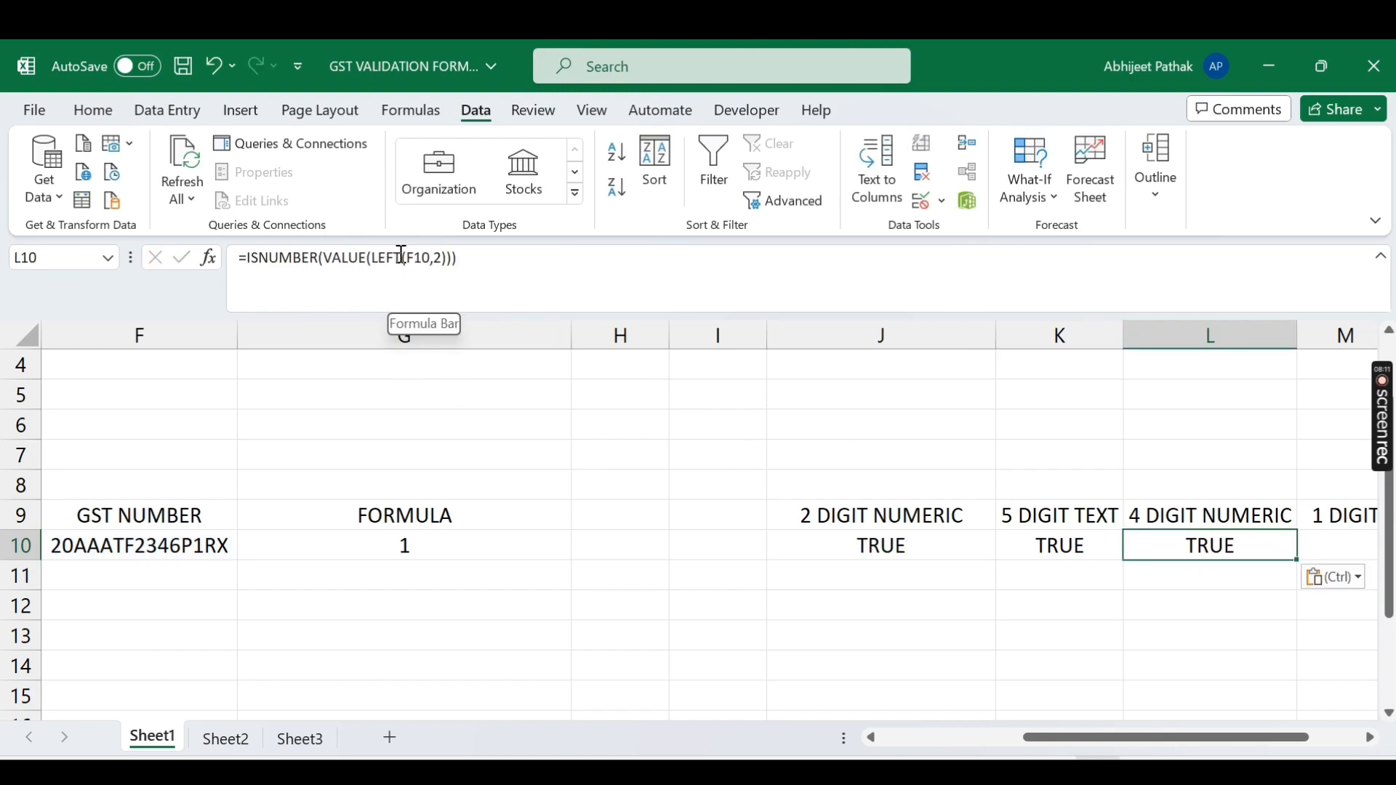
Step: Replace L10's content with a MID formula taking F10's characters from position 8
{"action": "key", "text": "Delete"}
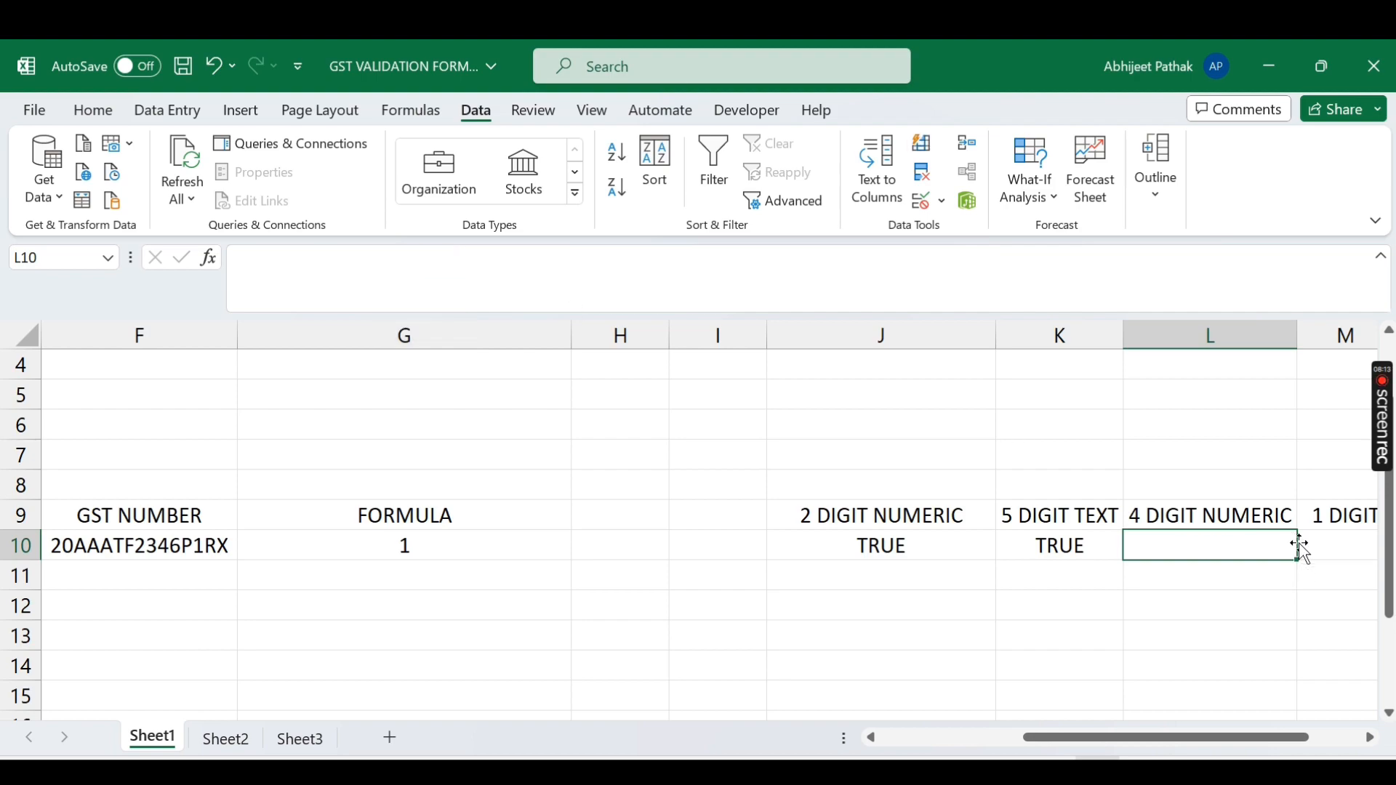
{"action": "type", "text": "=MID("}
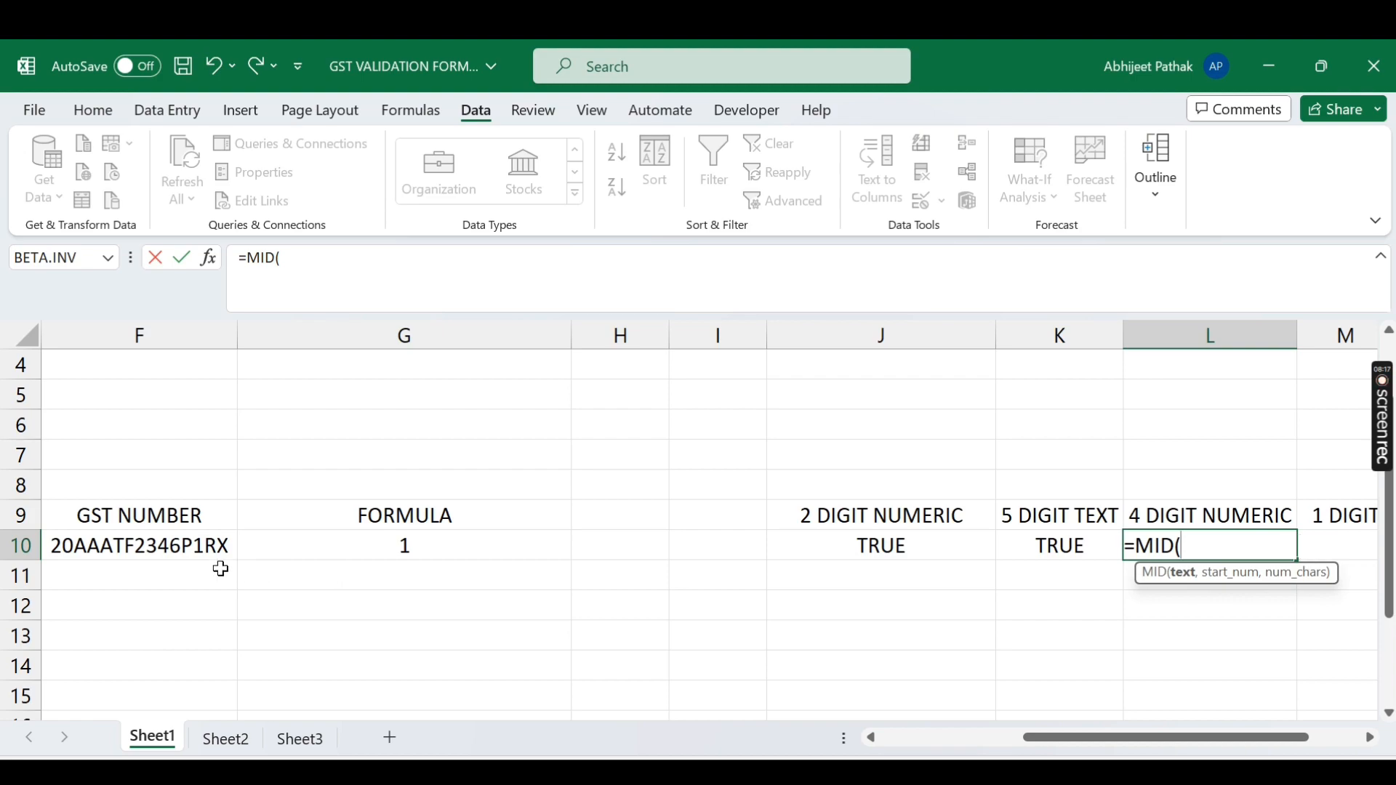
{"action": "left_click", "coordinate": [189, 547]}
{"action": "type", "text": ","}
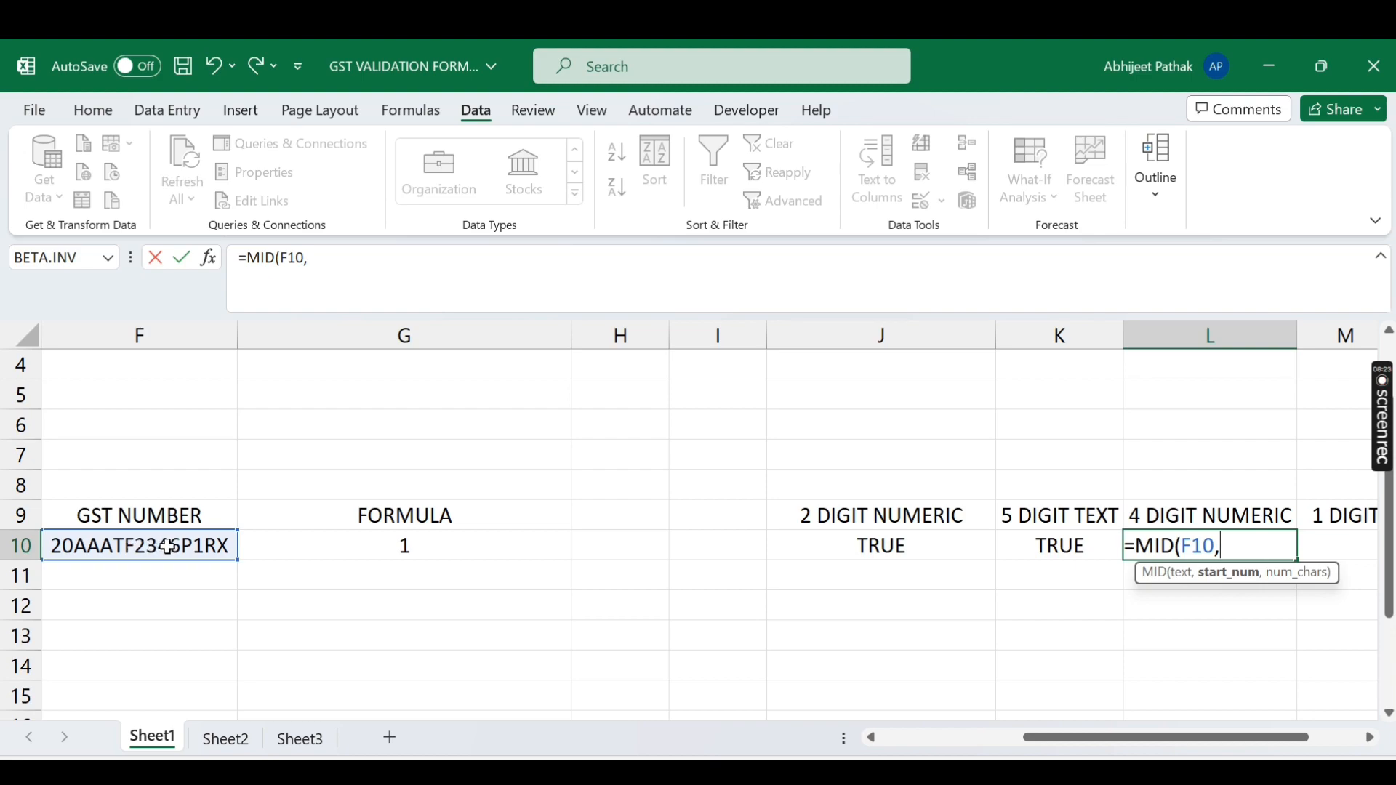
{"action": "type", "text": "8,4"}
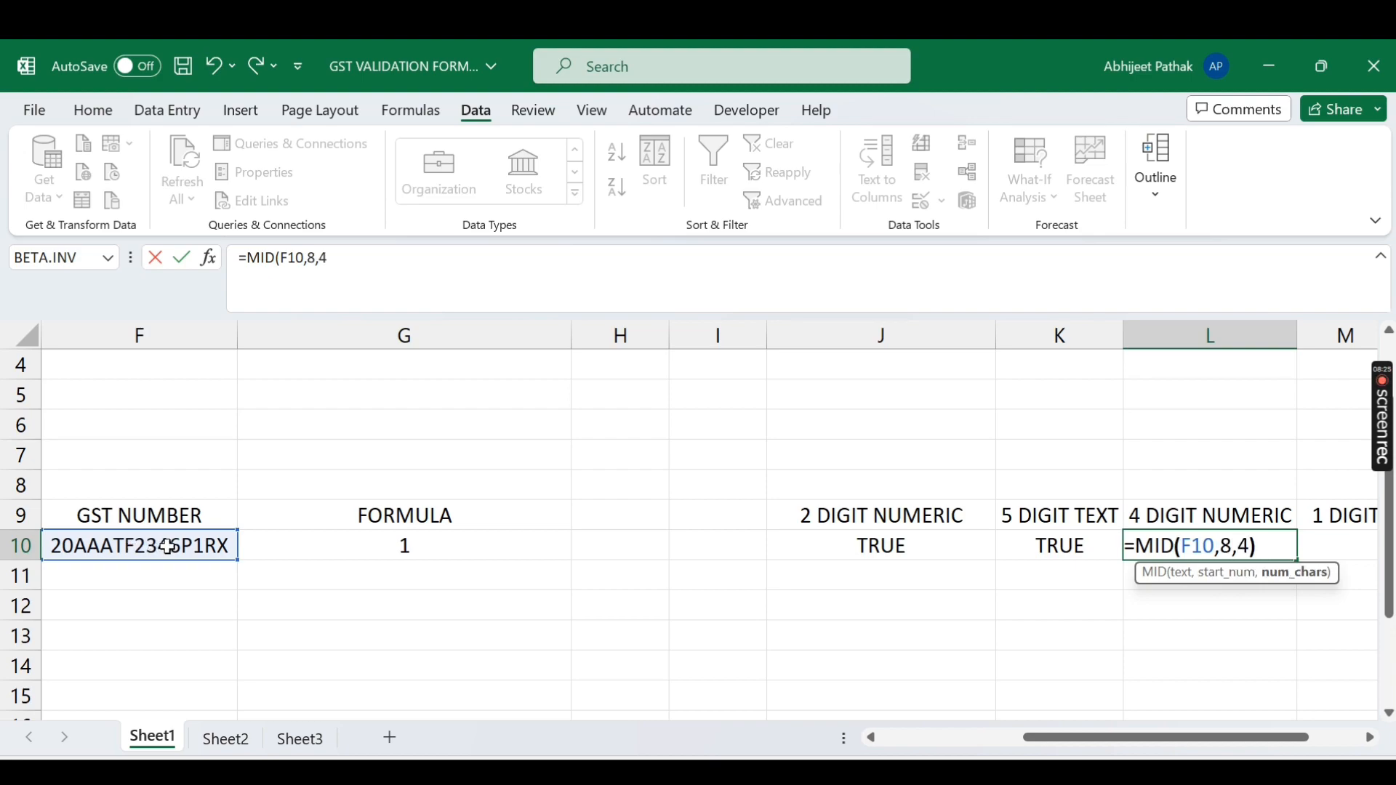
{"action": "key", "text": "Return"}
Step: Wrap L10's MID formula in VALUE
{"action": "key", "text": "Up"}
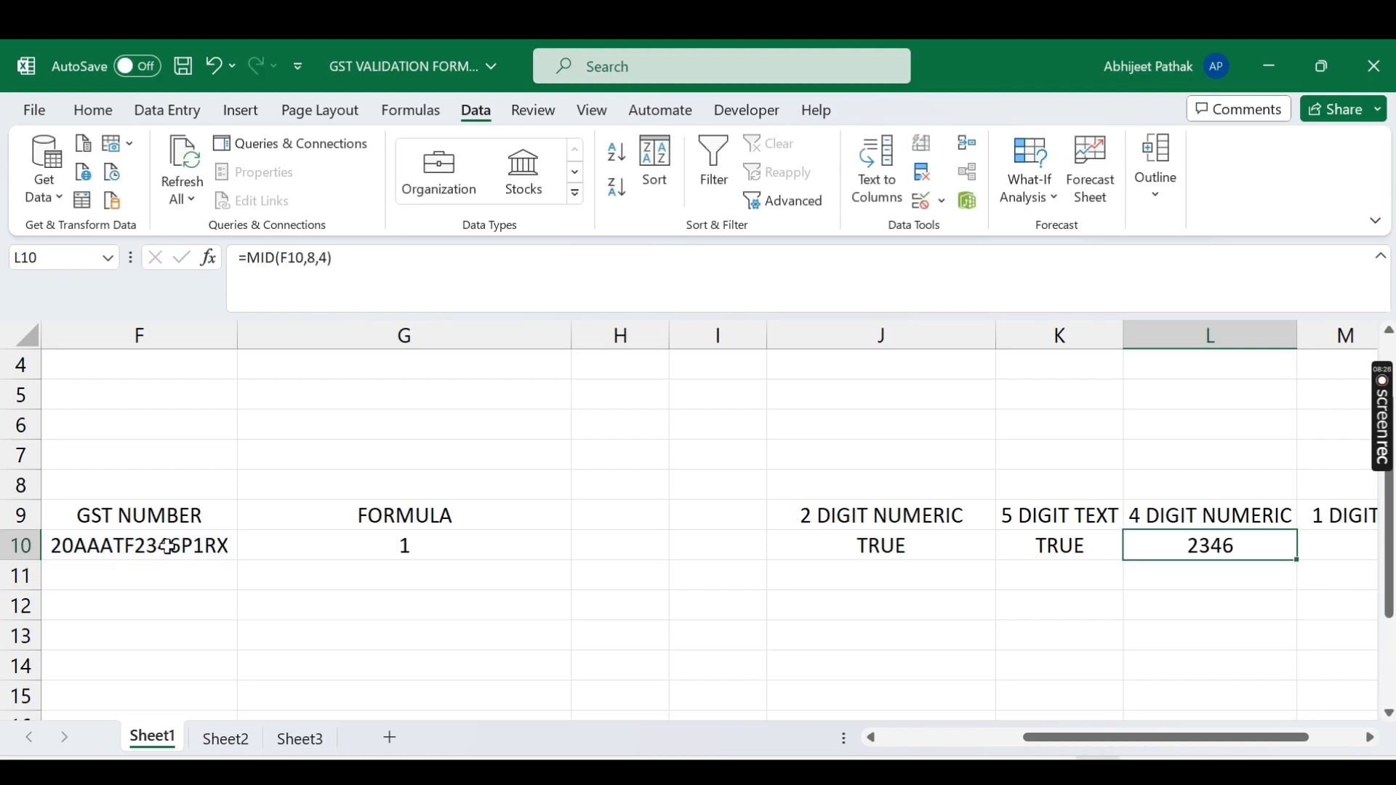
{"action": "left_click", "coordinate": [248, 257]}
{"action": "type", "text": "VALUE("}
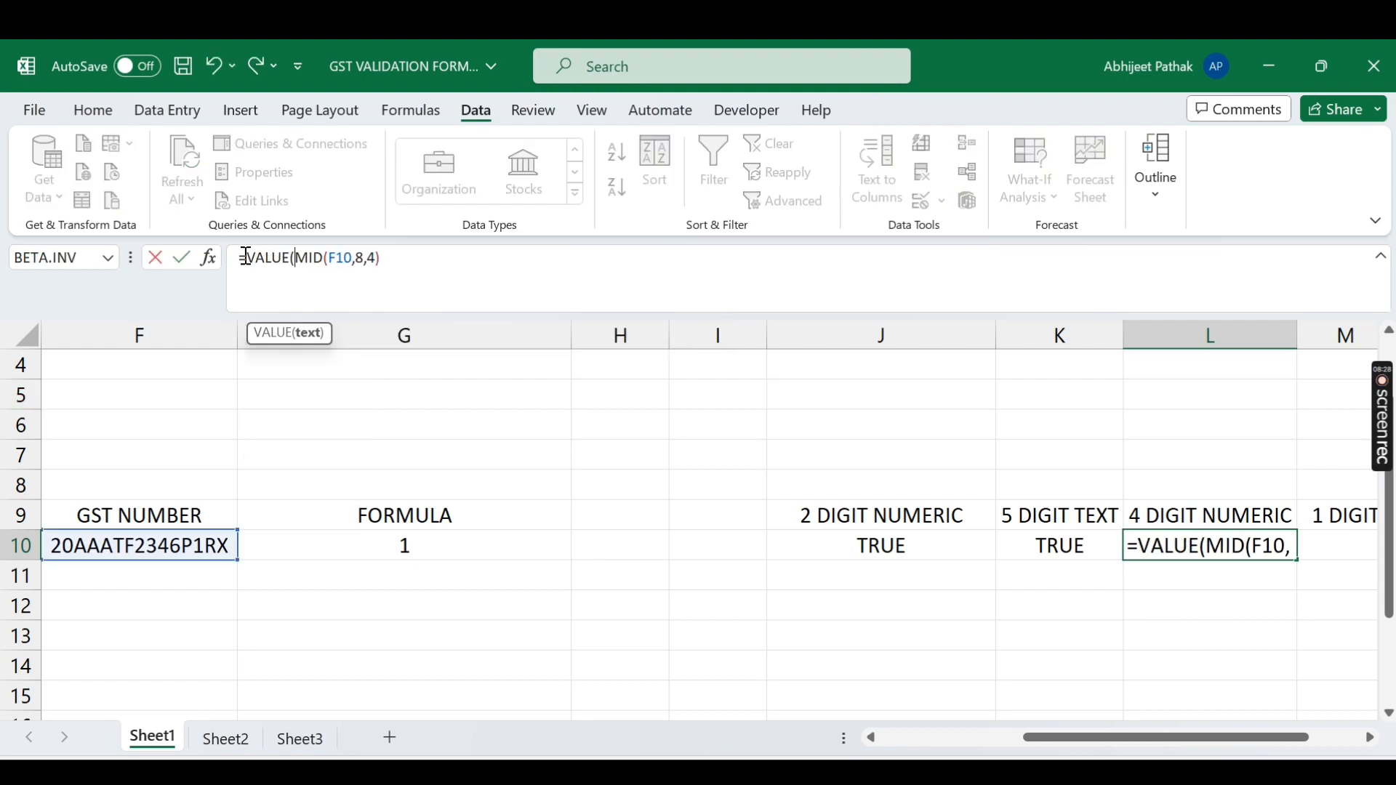
{"action": "left_click", "coordinate": [420, 267]}
{"action": "key", "text": "Return"}
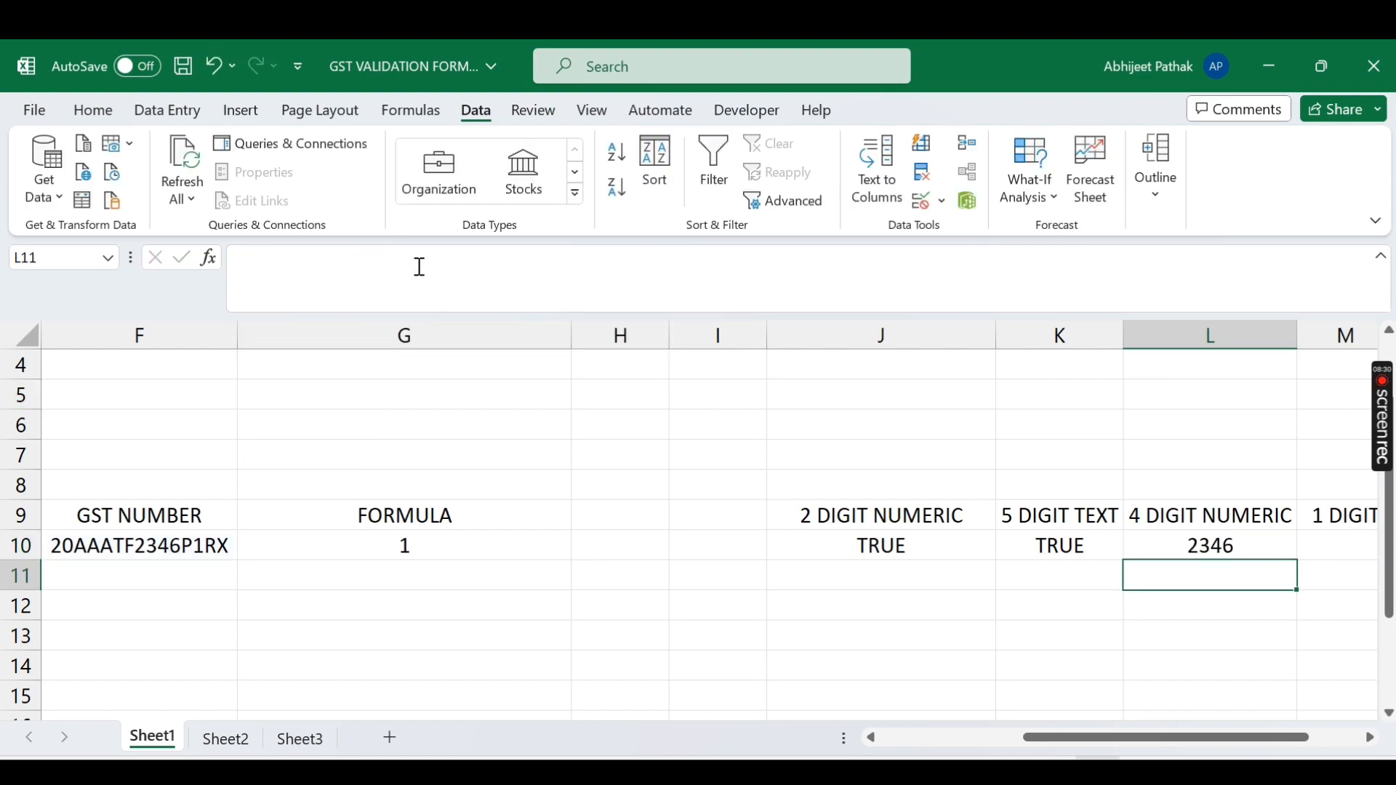
Step: Wrap the formula in ISNUMBER, giving =ISNUMBER(VALUE(MID(F10,8,4))) in L10
{"action": "key", "text": "Up"}
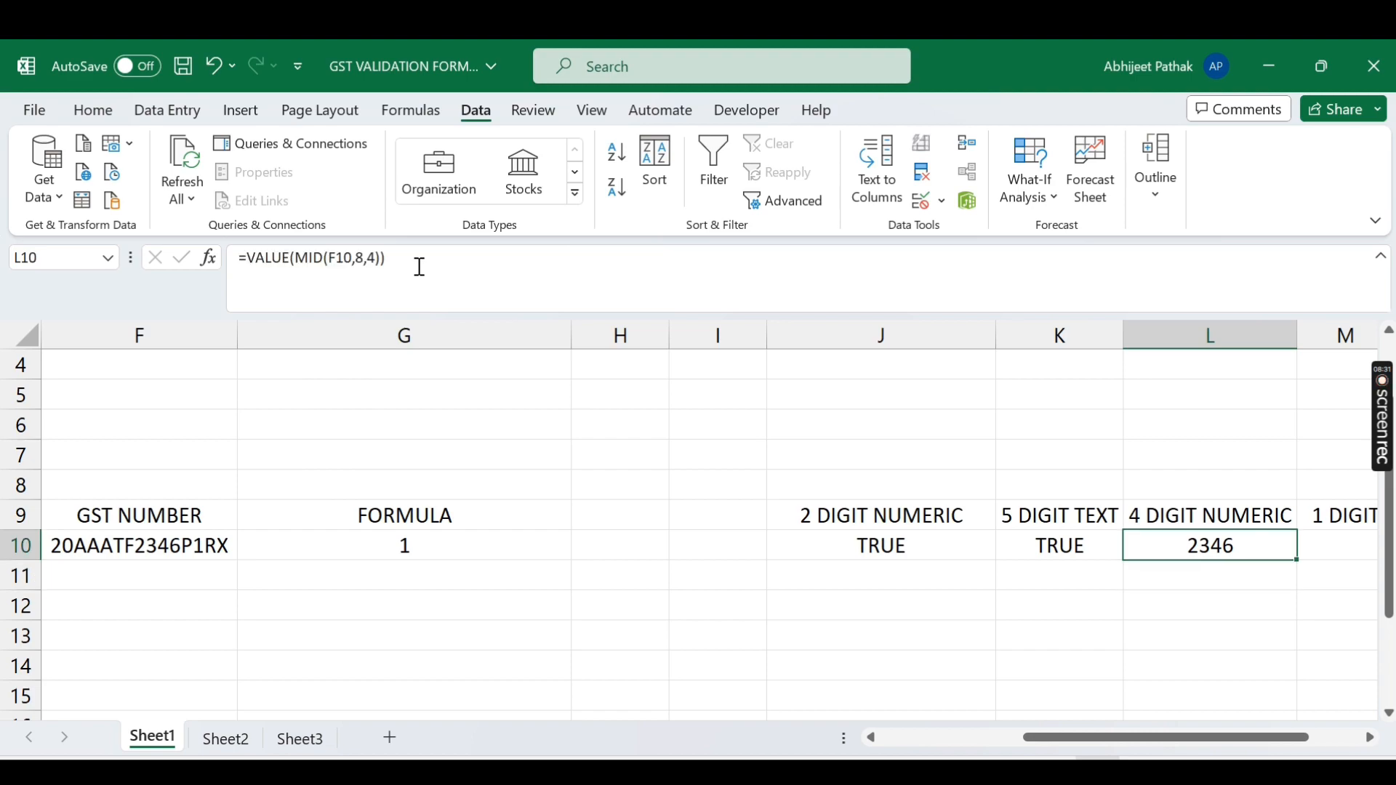
{"action": "left_click", "coordinate": [252, 256]}
{"action": "type", "text": "ISNU"}
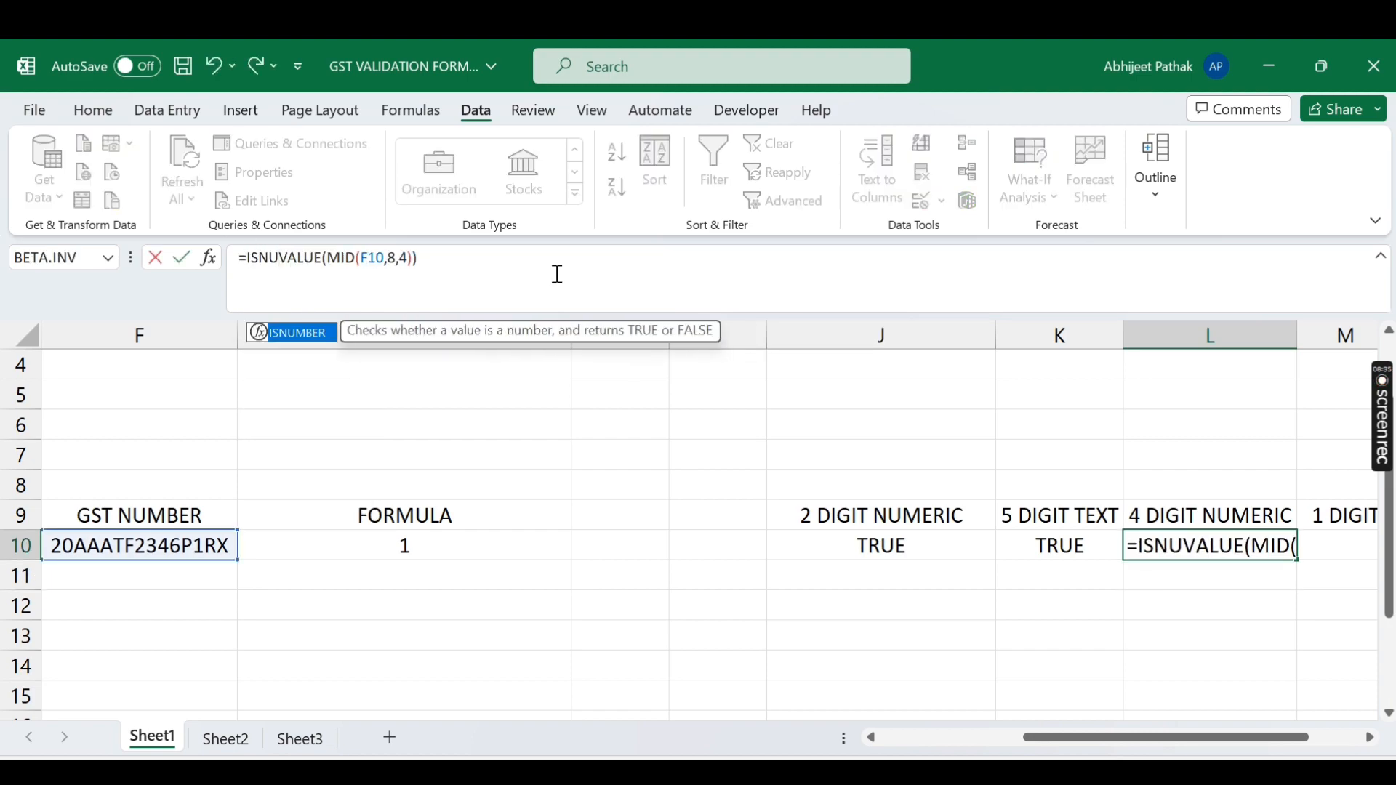
{"action": "key", "text": "Tab"}
{"action": "left_click", "coordinate": [568, 265]}
{"action": "type", "text": ")"}
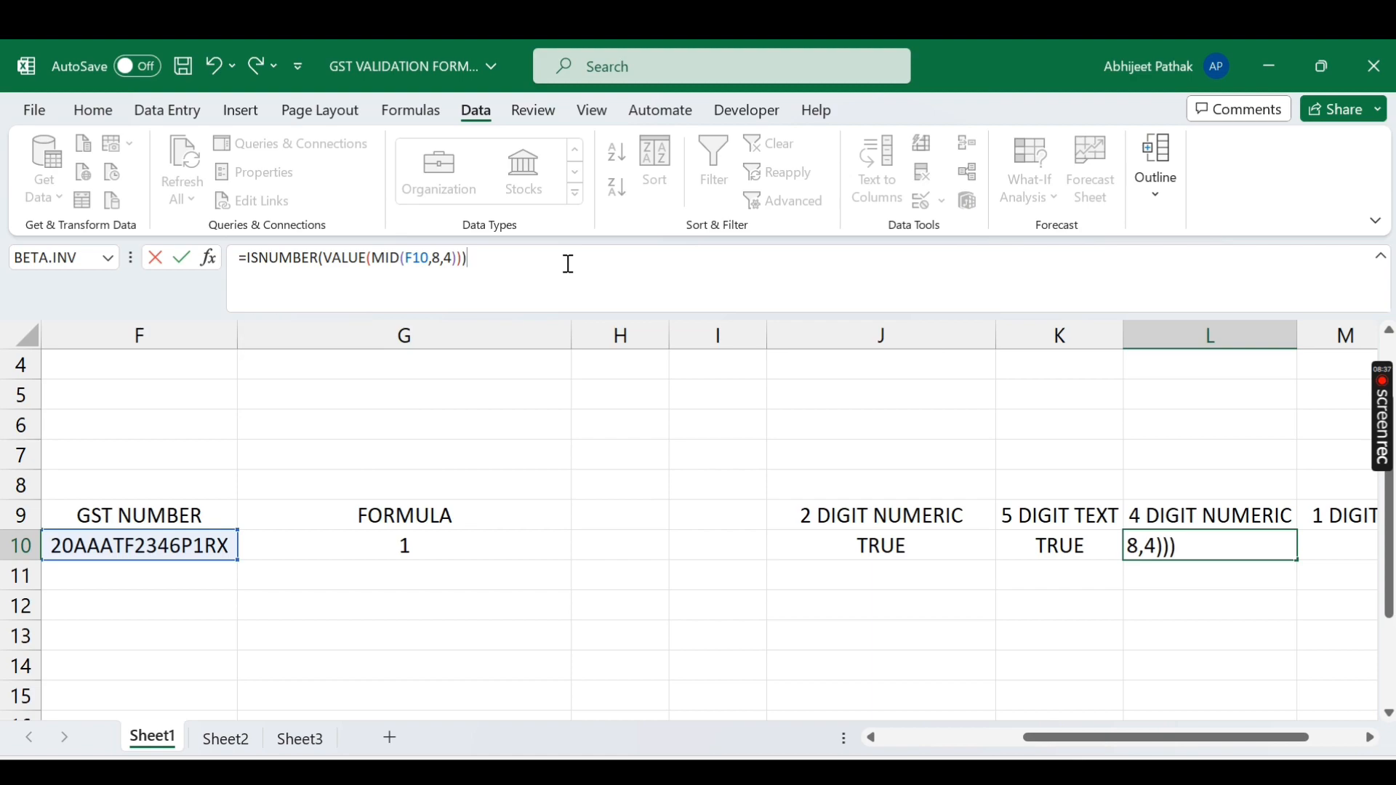
{"action": "key", "text": "Return"}
{"action": "key", "text": "Up"}
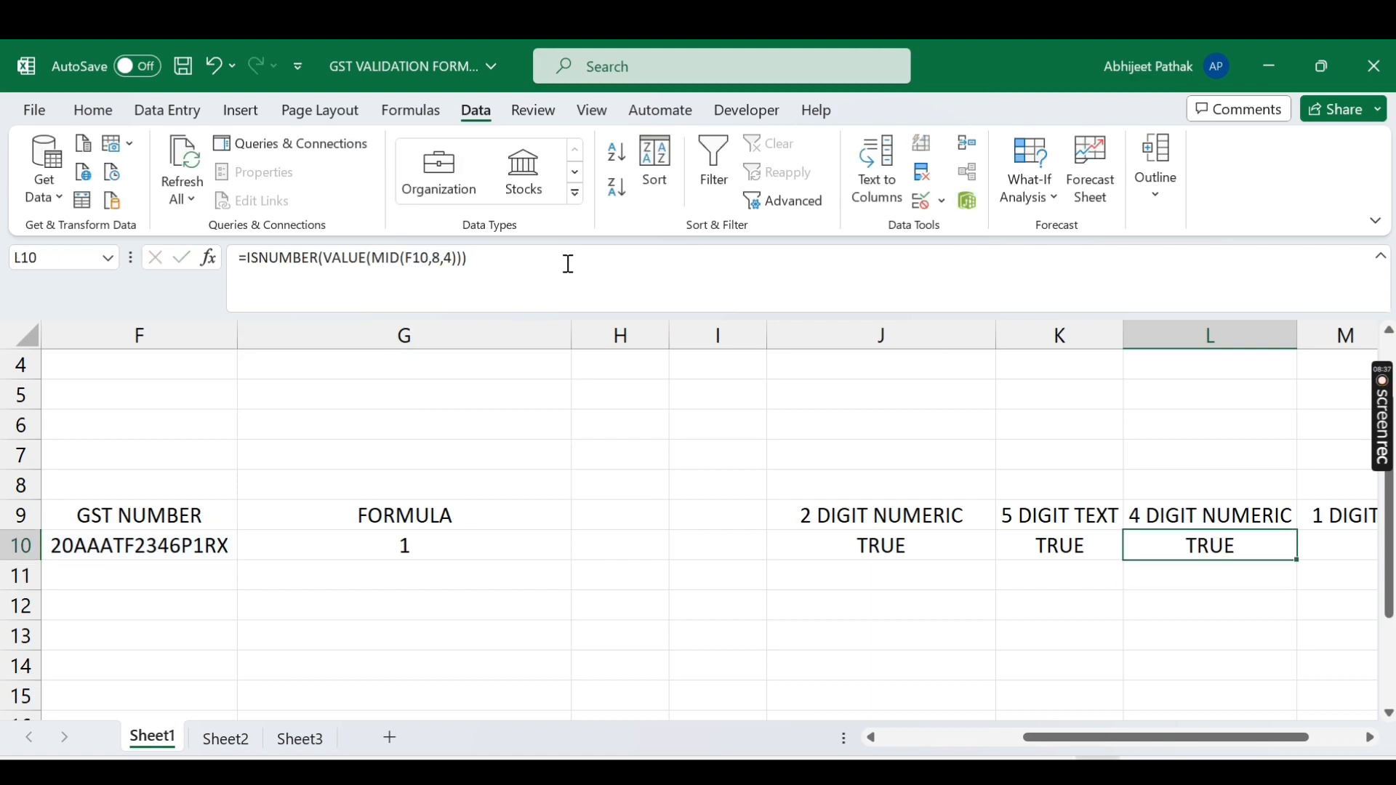
Step: Replace the 3 in F10's GST number with A, making it 20AAATF2A46P1RX
{"action": "double_click", "coordinate": [158, 547]}
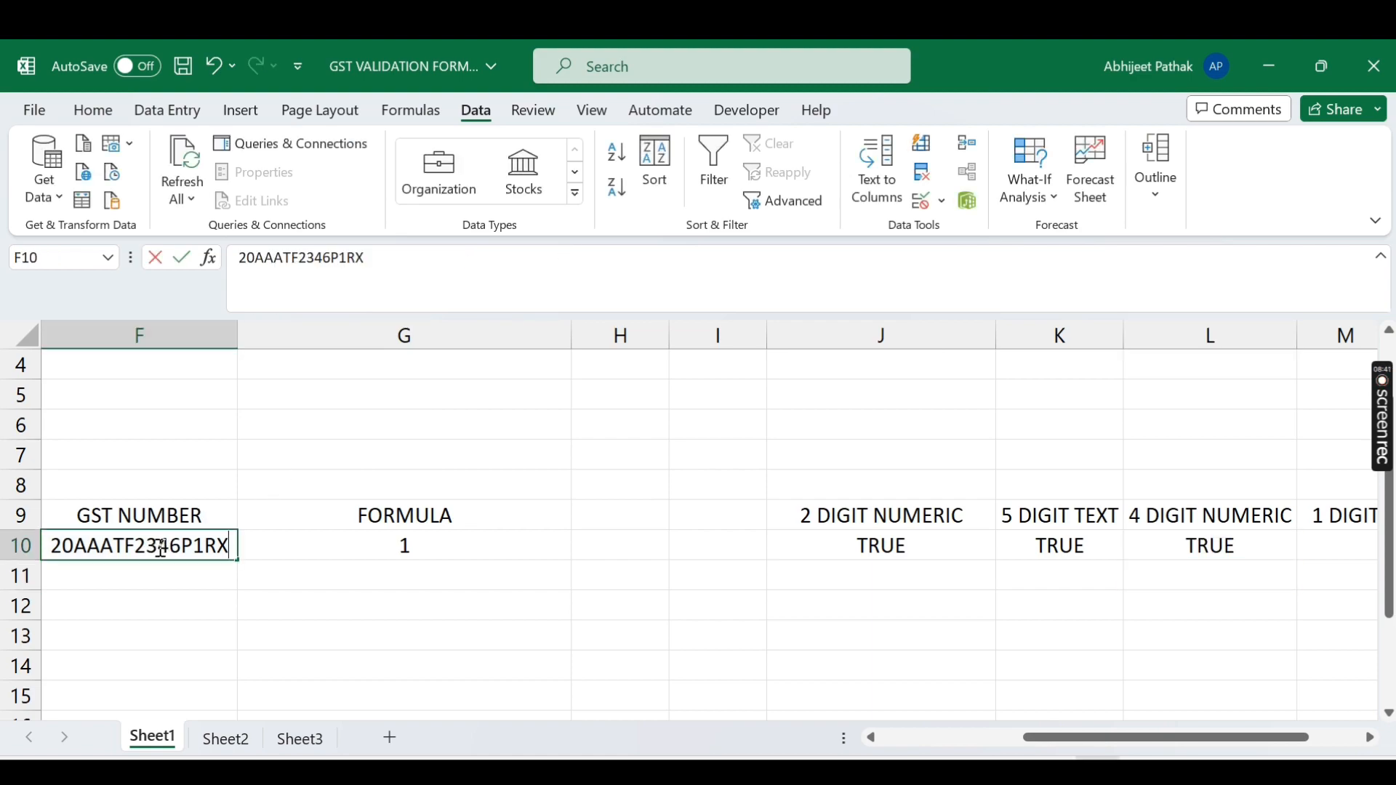
{"action": "key", "text": "BackSpace"}
{"action": "type", "text": "A"}
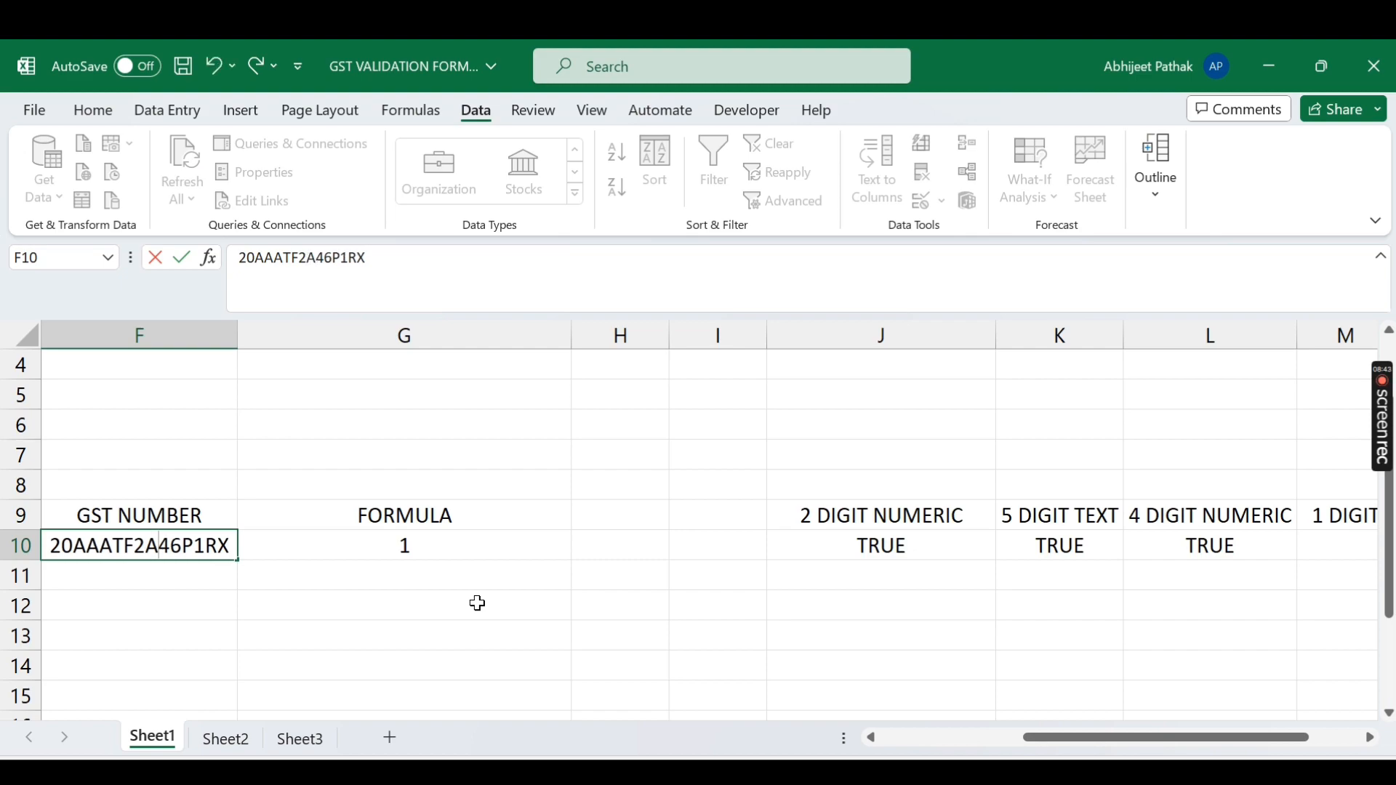
{"action": "key", "text": "Return"}
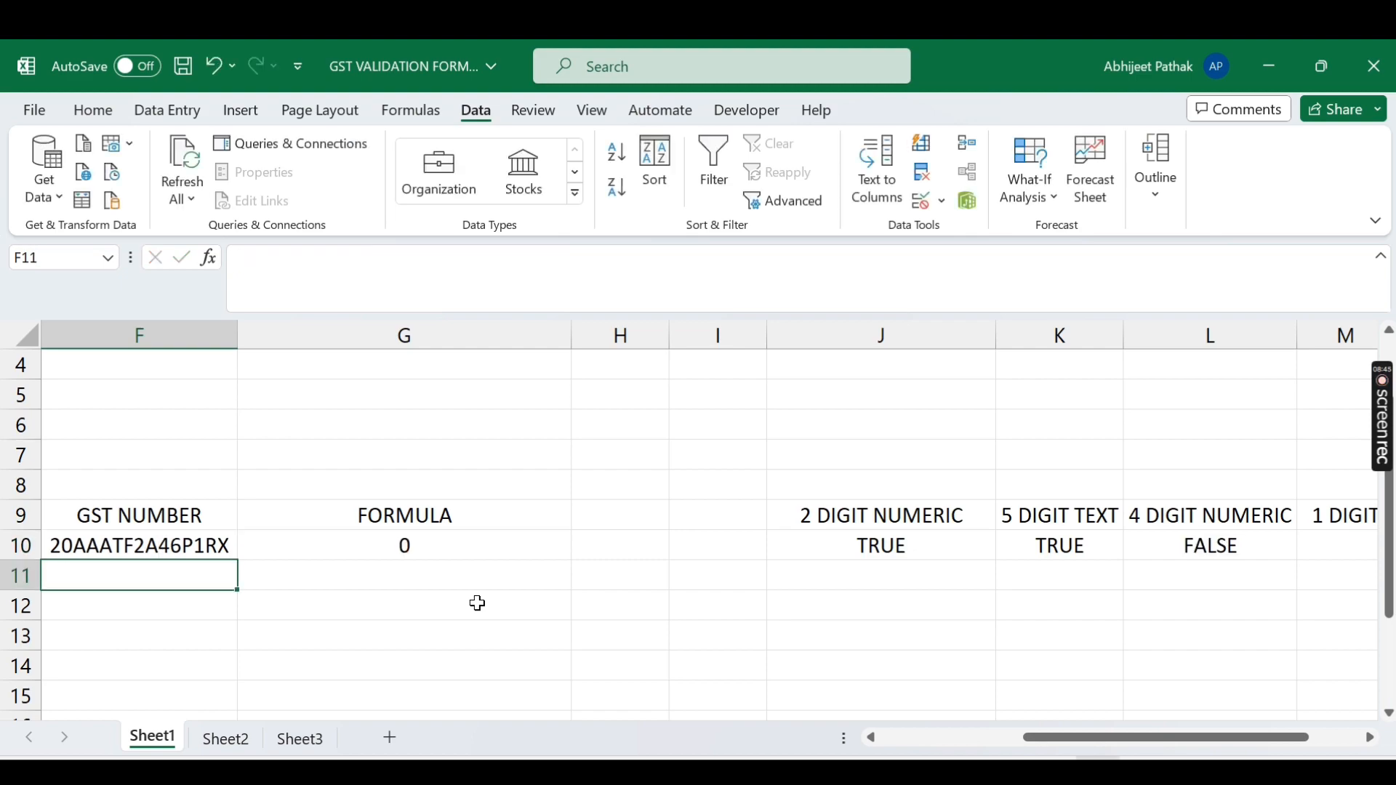
{"action": "key", "text": "Up"}
Step: Evaluate L10's MID and VALUE parts with F9 (2A46, #VALUE!), discard, and copy L10
{"action": "left_click", "coordinate": [1205, 551]}
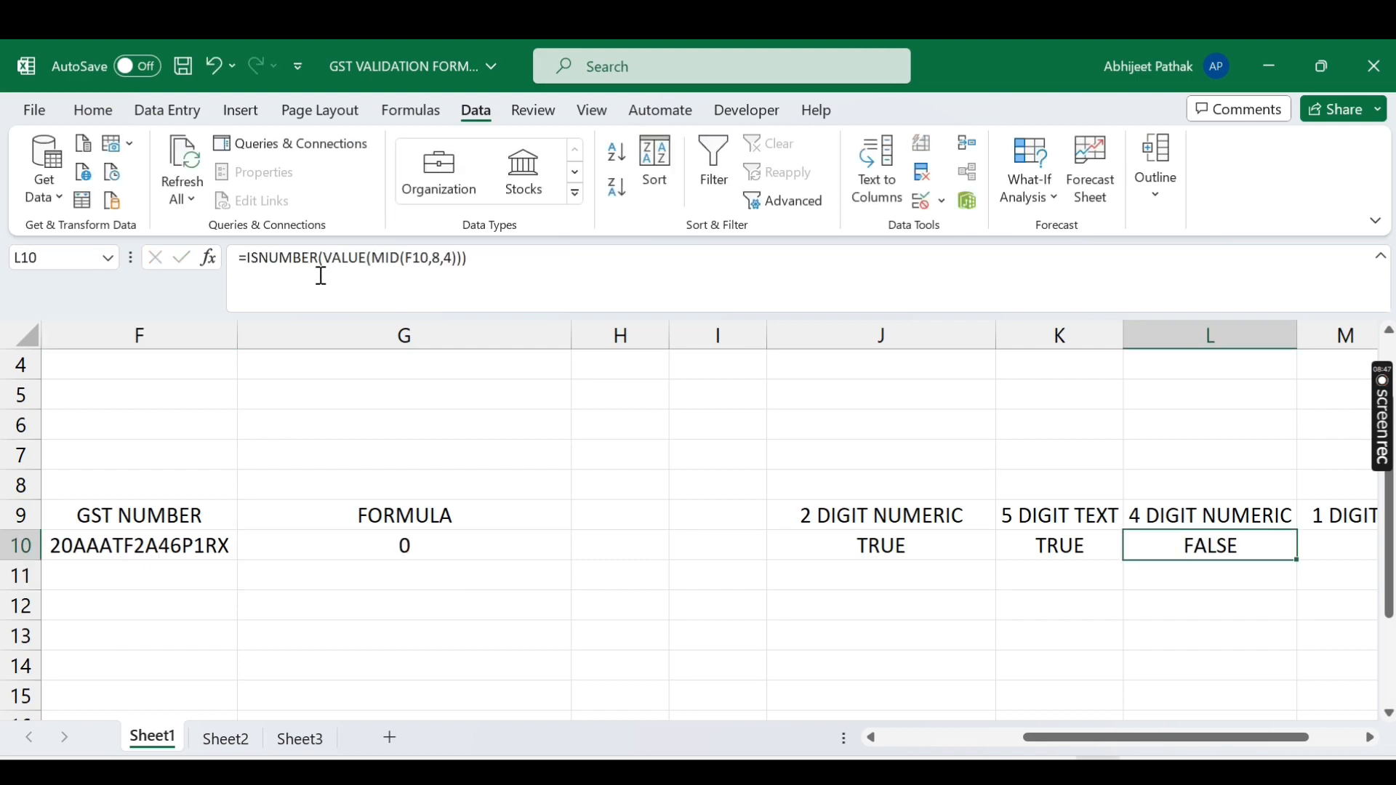
{"action": "left_click_drag", "start_coordinate": [376, 256], "coordinate": [452, 259]}
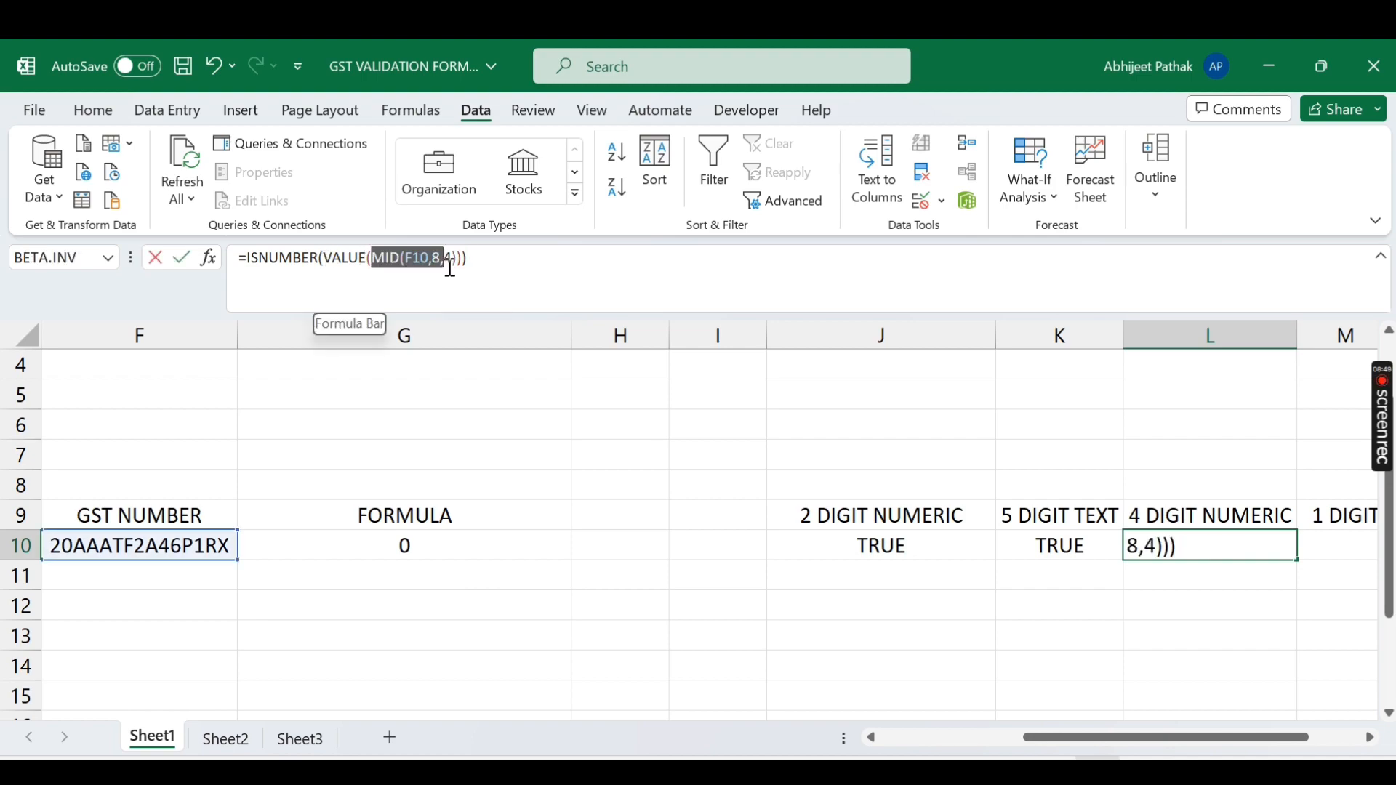
{"action": "key", "text": "F9"}
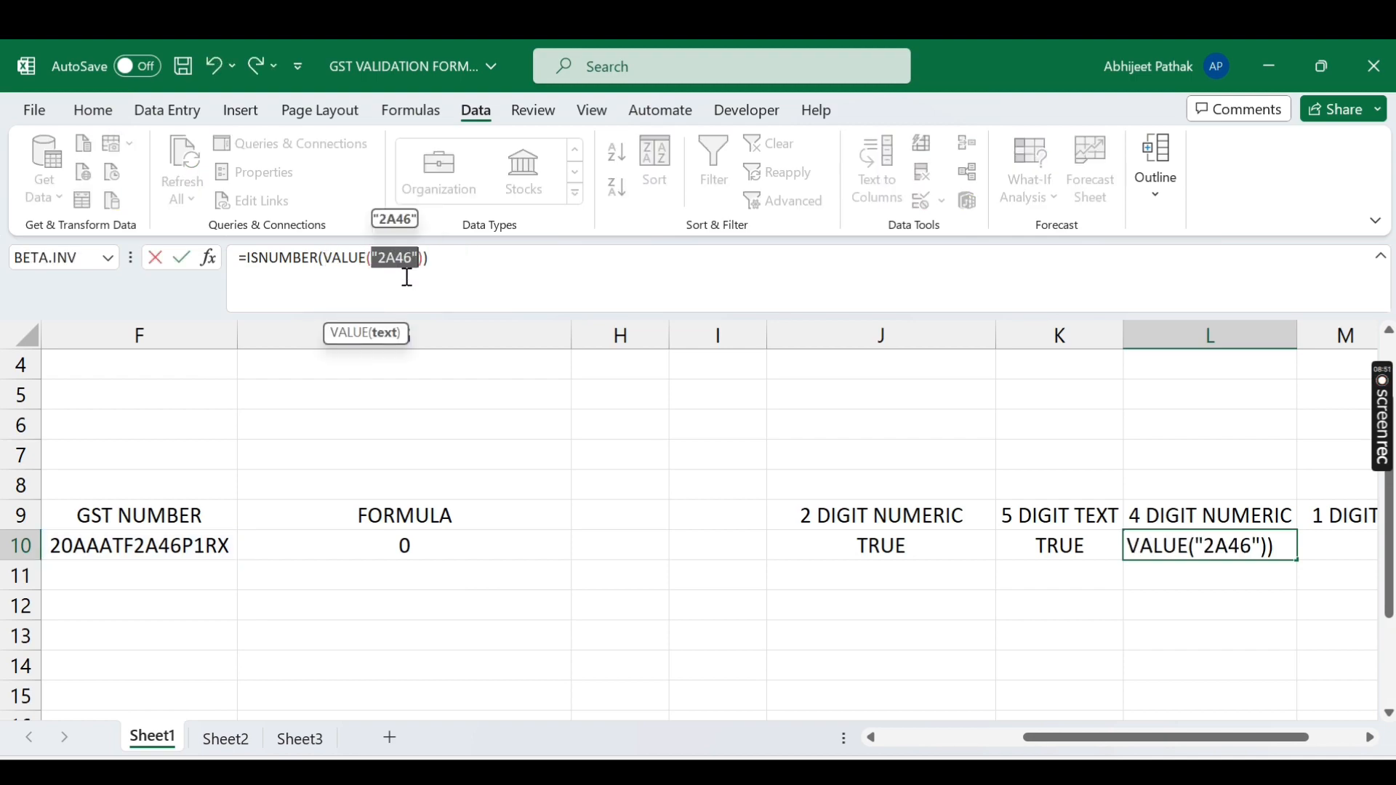
{"action": "left_click_drag", "start_coordinate": [328, 257], "coordinate": [428, 273]}
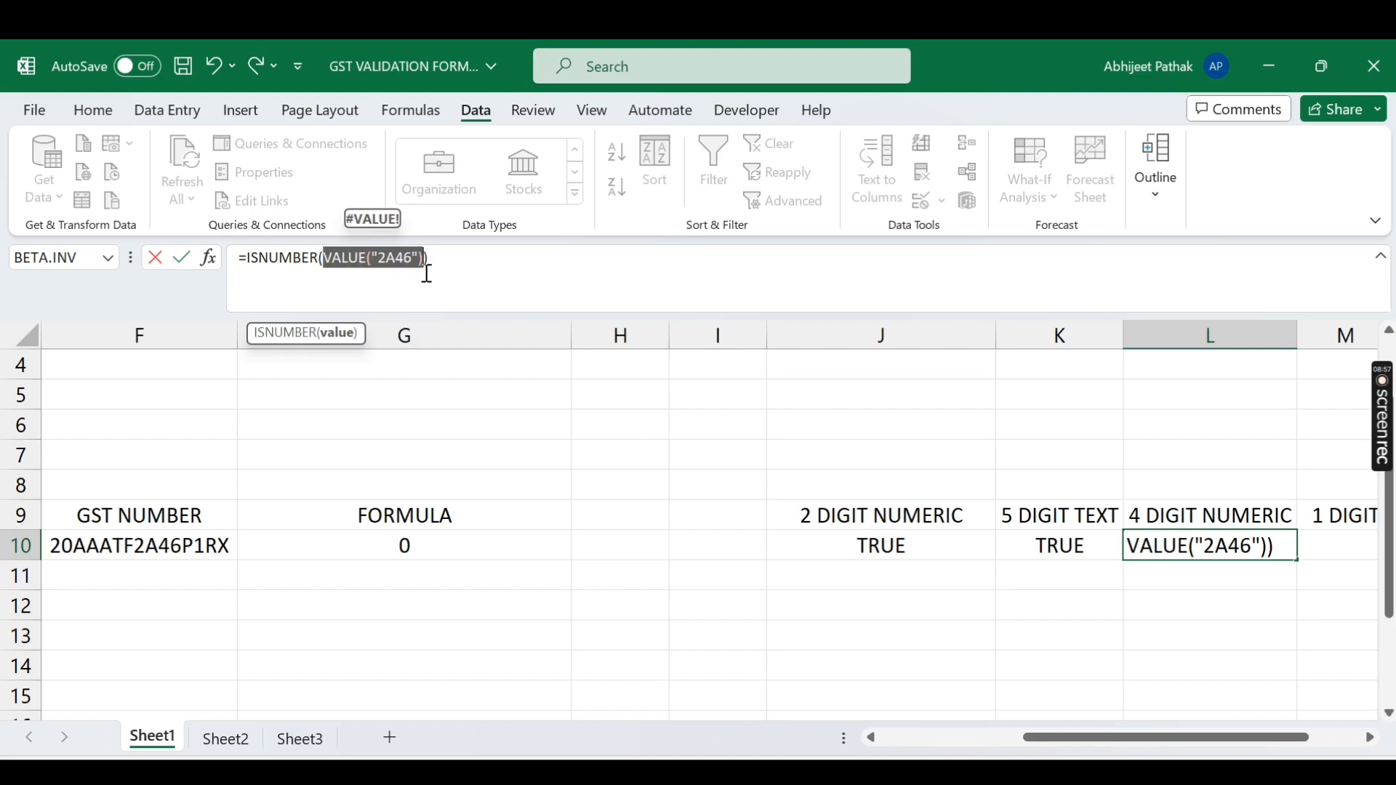
{"action": "key", "text": "F9"}
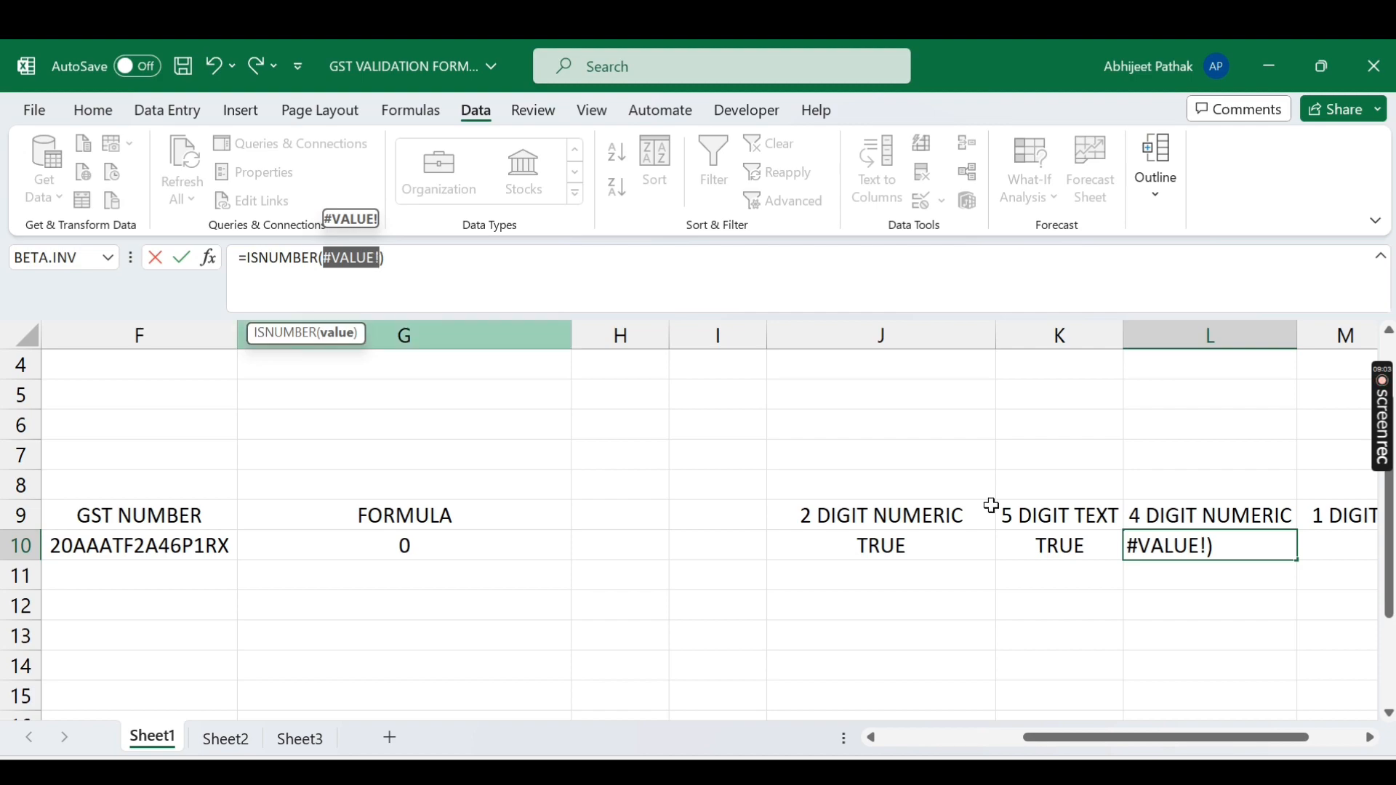
{"action": "key", "text": "Escape"}
{"action": "key", "text": "Right"}
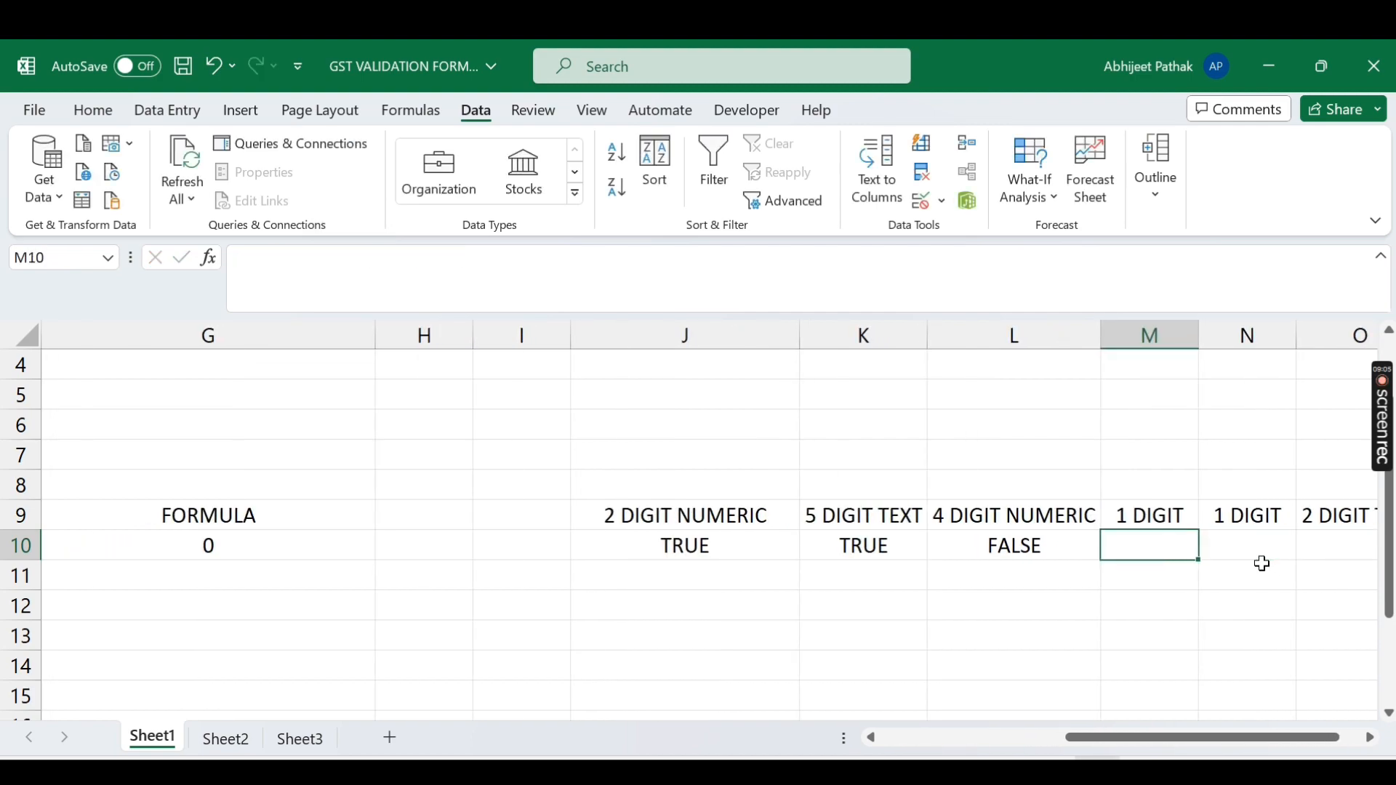
{"action": "key", "text": "Left"}
{"action": "key", "text": "ctrl+c"}
Step: Paste L10's check into M10, then overwrite it with K10's 5 DIGIT TEXT check
{"action": "key", "text": "Right"}
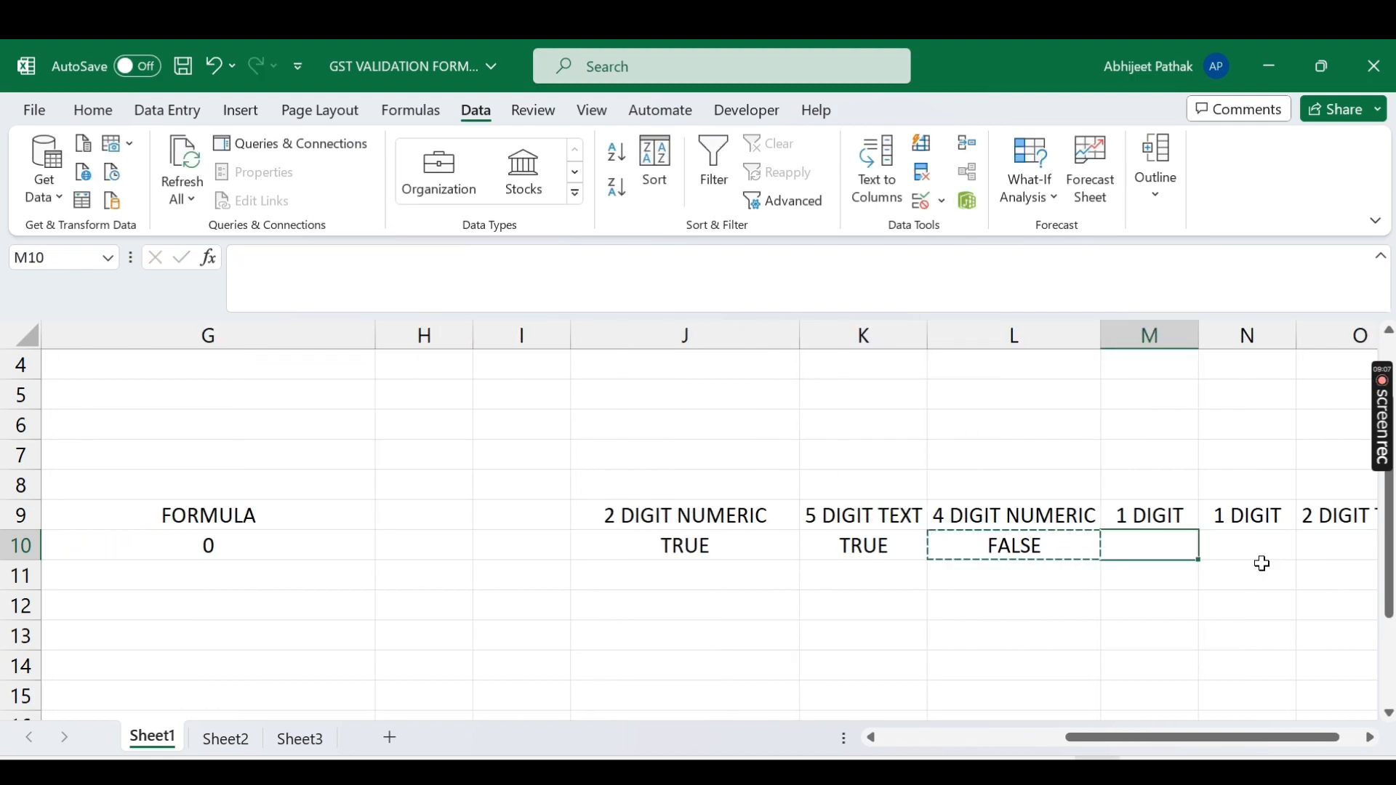
{"action": "key", "text": "ctrl+v"}
{"action": "key", "text": "Left"}
{"action": "key", "text": "Left"}
{"action": "key", "text": "Left"}
{"action": "key", "text": "Left"}
{"action": "key", "text": "Left"}
{"action": "key", "text": "Left"}
{"action": "key", "text": "Left"}
{"action": "key", "text": "Left"}
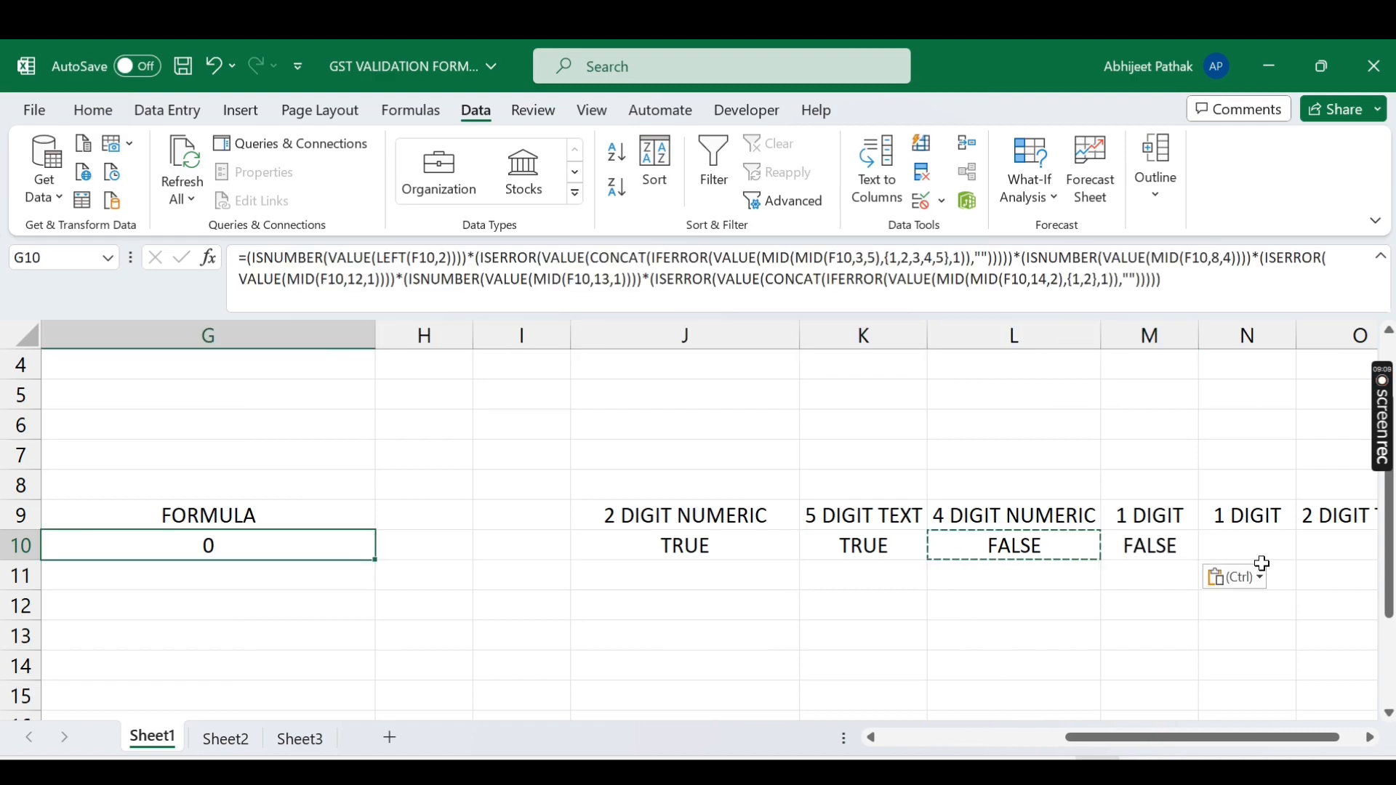
{"action": "key", "text": "Right"}
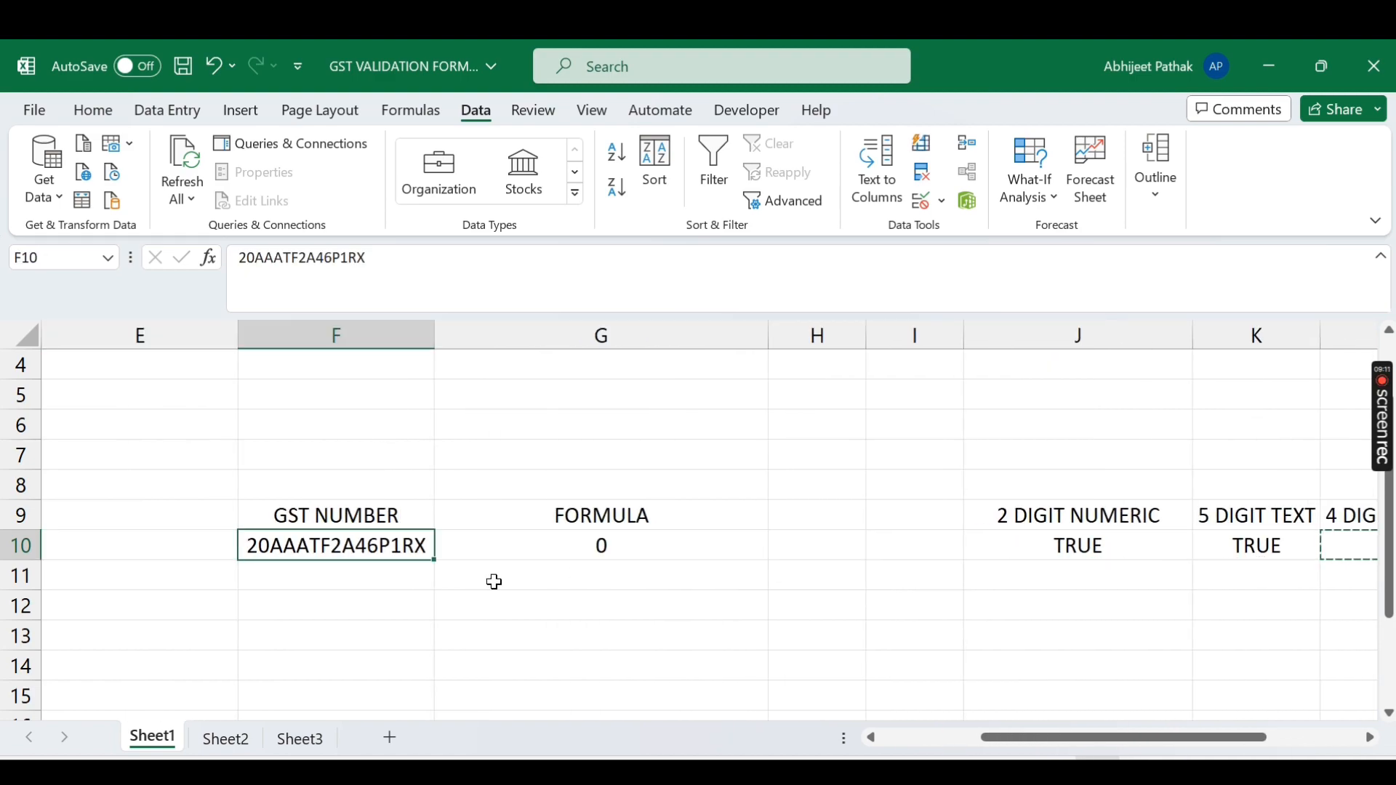
{"action": "left_click", "coordinate": [1138, 544]}
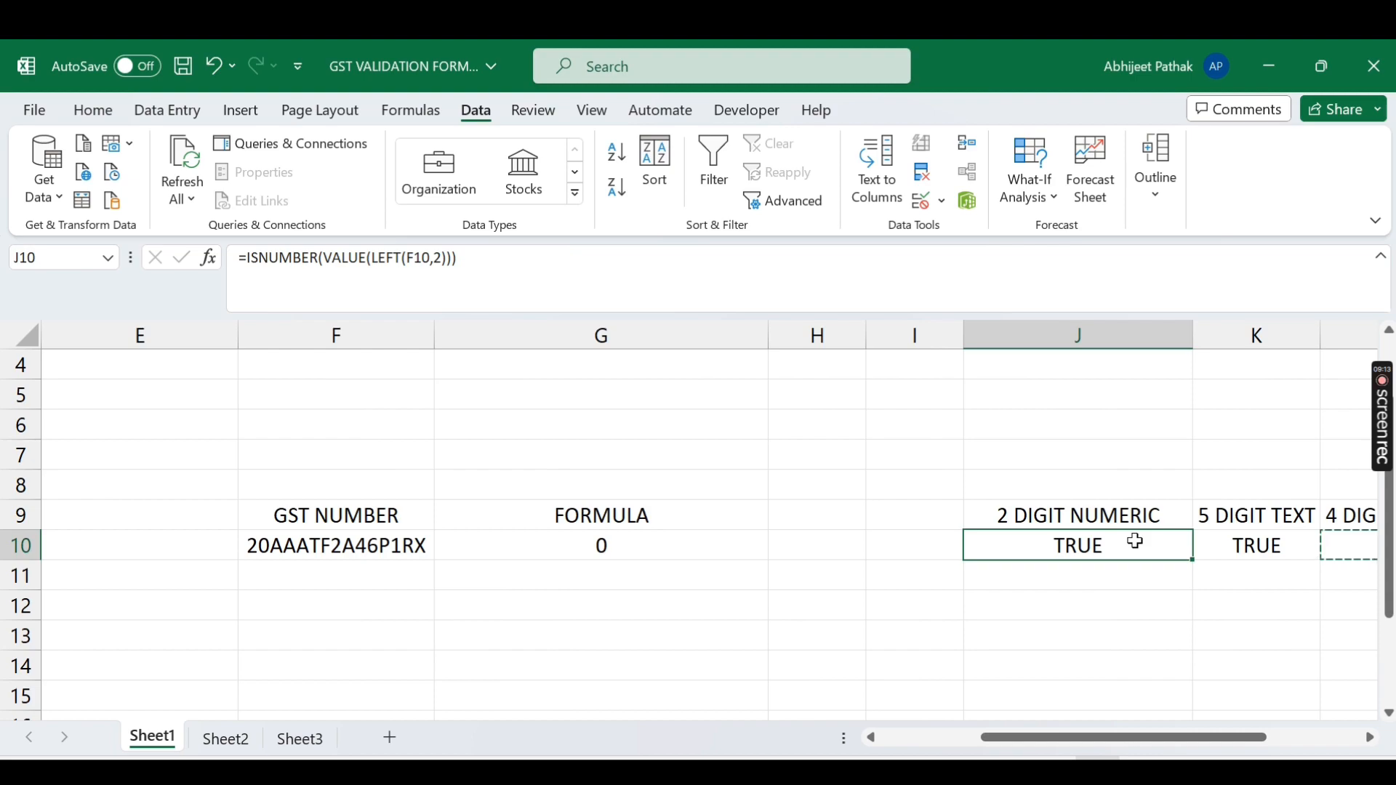
{"action": "left_click", "coordinate": [1237, 547]}
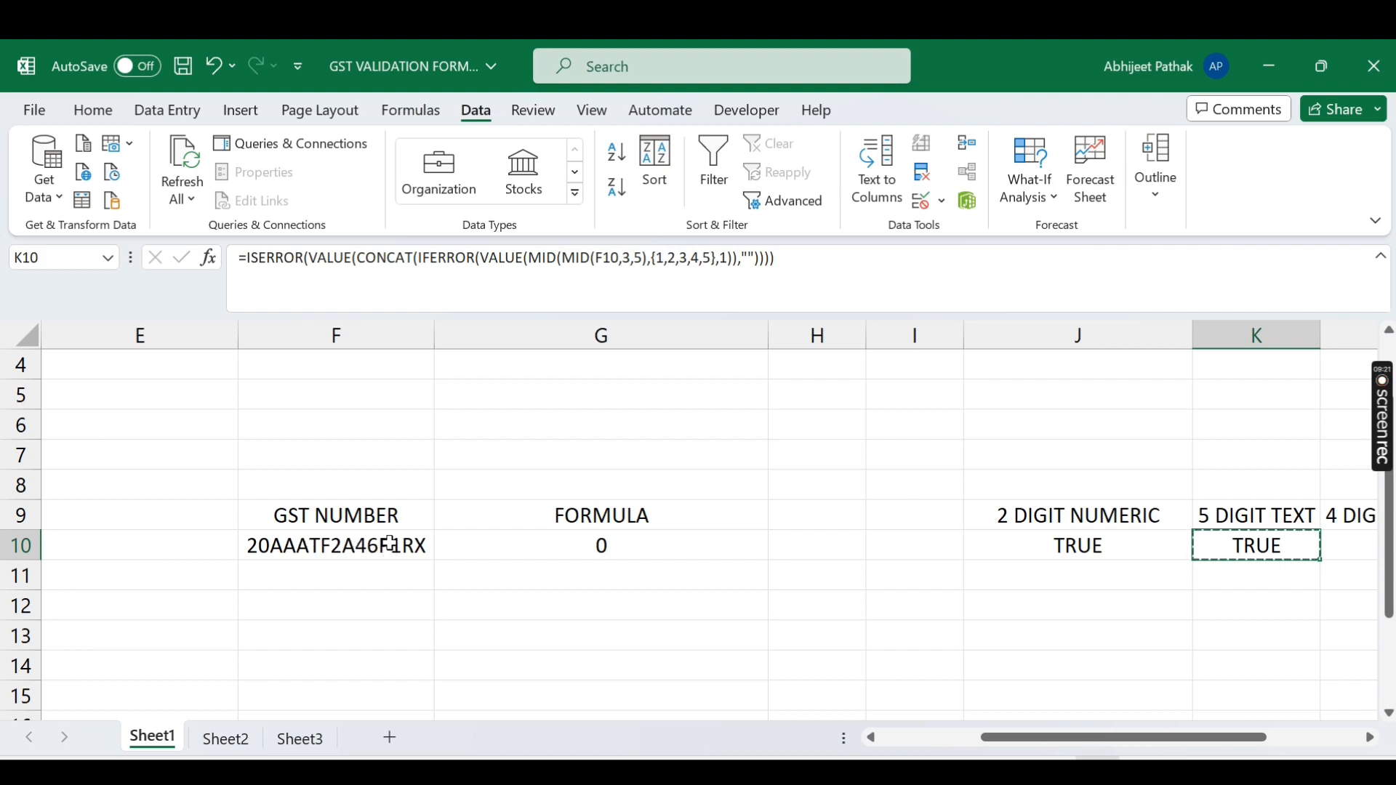
{"action": "key", "text": "Right"}
{"action": "key", "text": "Right"}
{"action": "key", "text": "ctrl+v"}
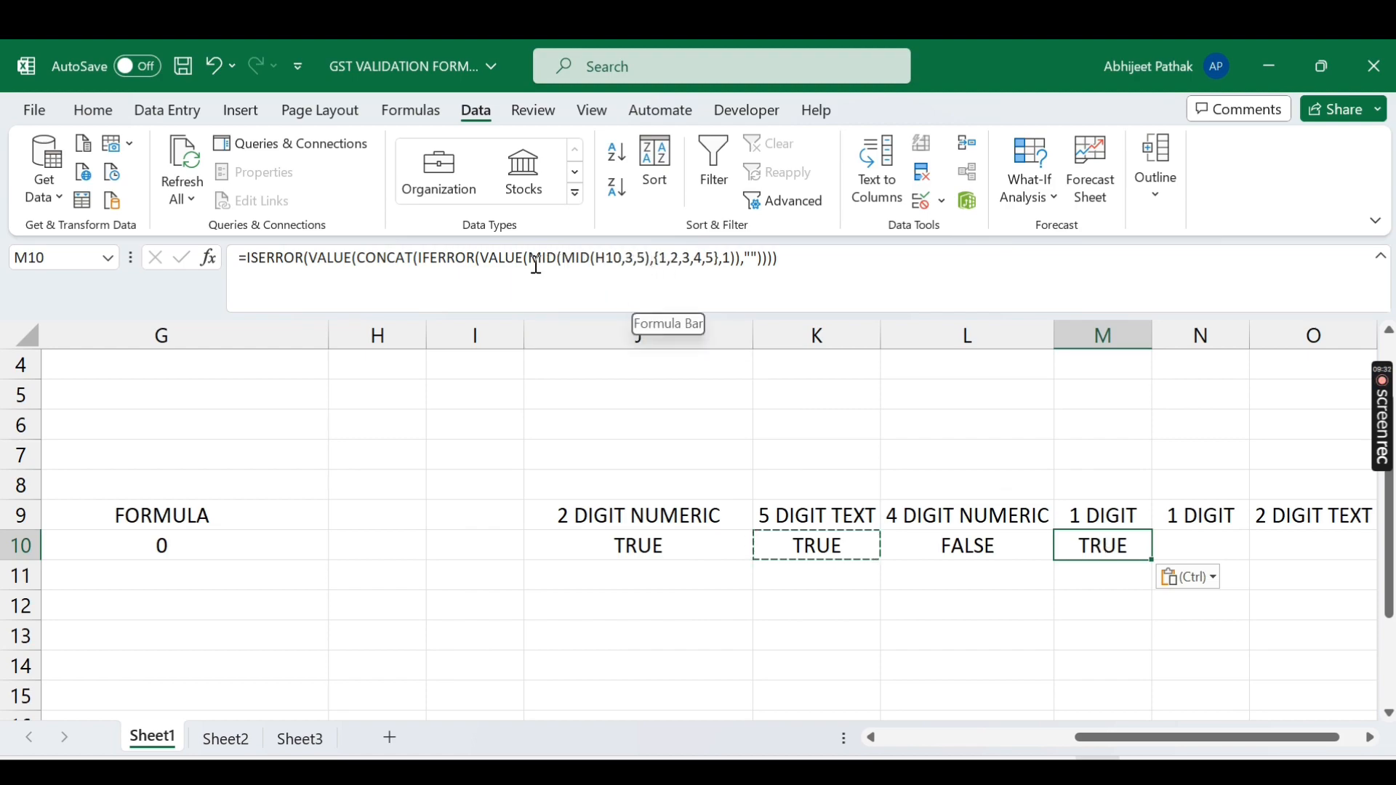
Step: Change M10's MID arguments to start 12 and length 1, showing TRUE
{"action": "left_click", "coordinate": [628, 260]}
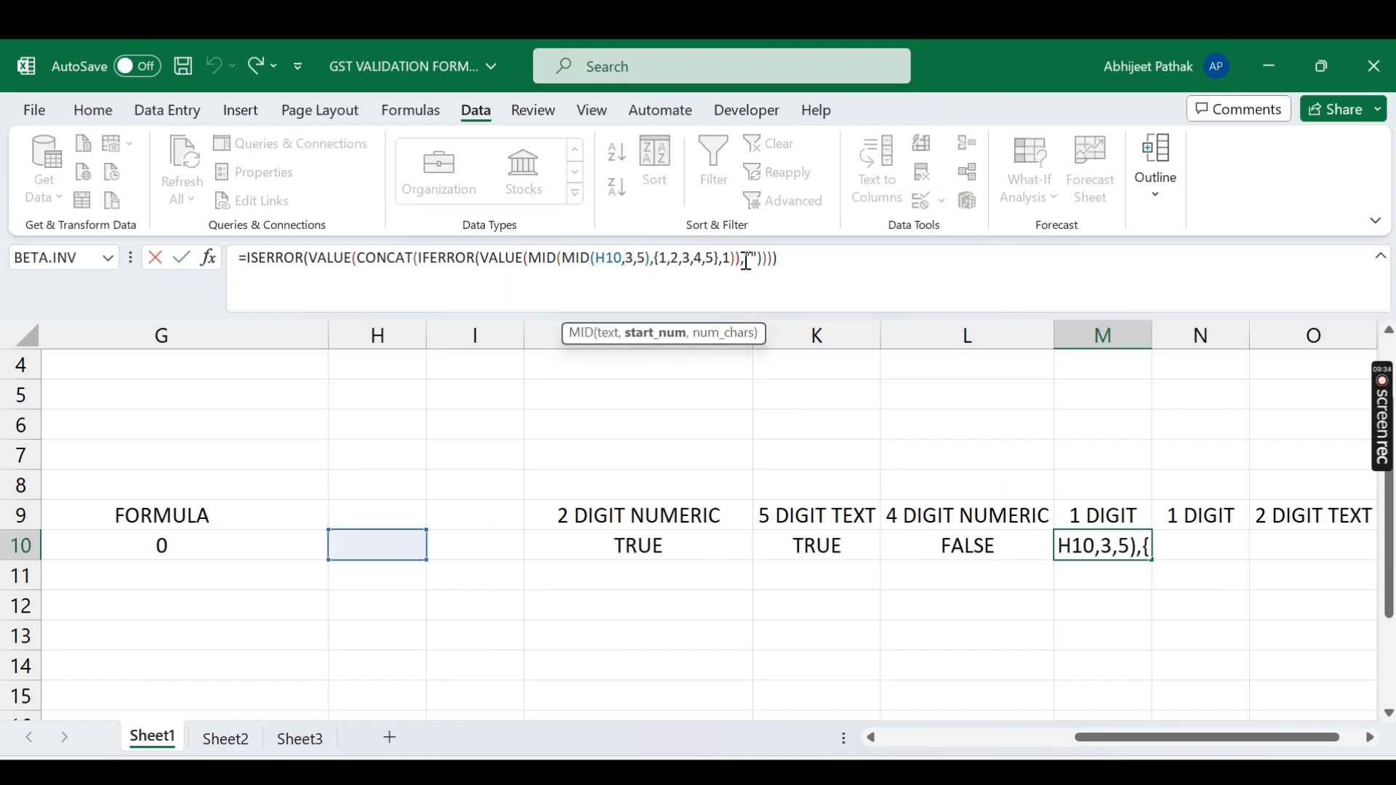
{"action": "key", "text": "BackSpace"}
{"action": "type", "text": "12"}
{"action": "key", "text": "BackSpace"}
{"action": "type", "text": "12"}
{"action": "key", "text": "Return"}
{"action": "key", "text": "Up"}
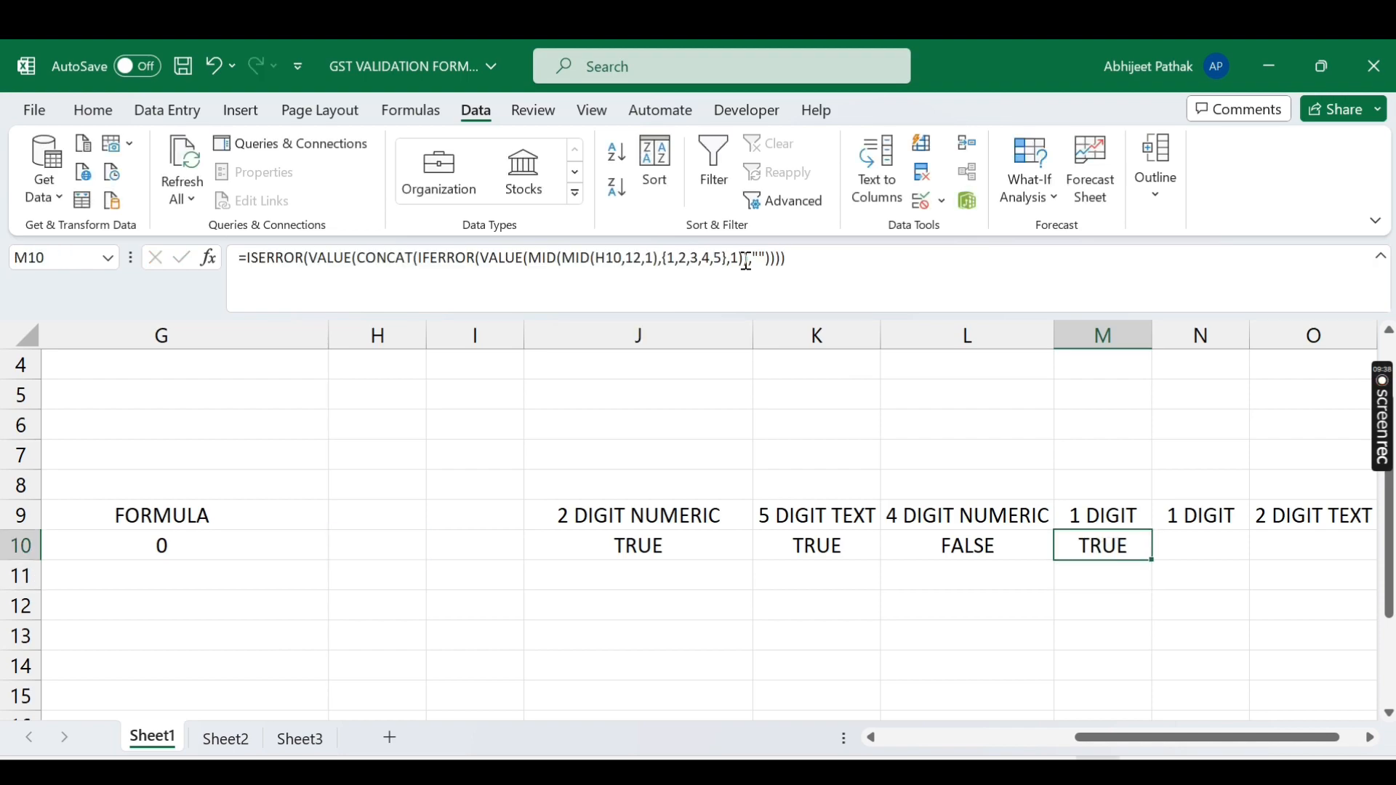
{"action": "left_click_drag", "start_coordinate": [1131, 738], "coordinate": [1042, 738]}
Step: Replace the P in F10's GST number with 3, giving 20AAATF2A4631RX
{"action": "double_click", "coordinate": [369, 544]}
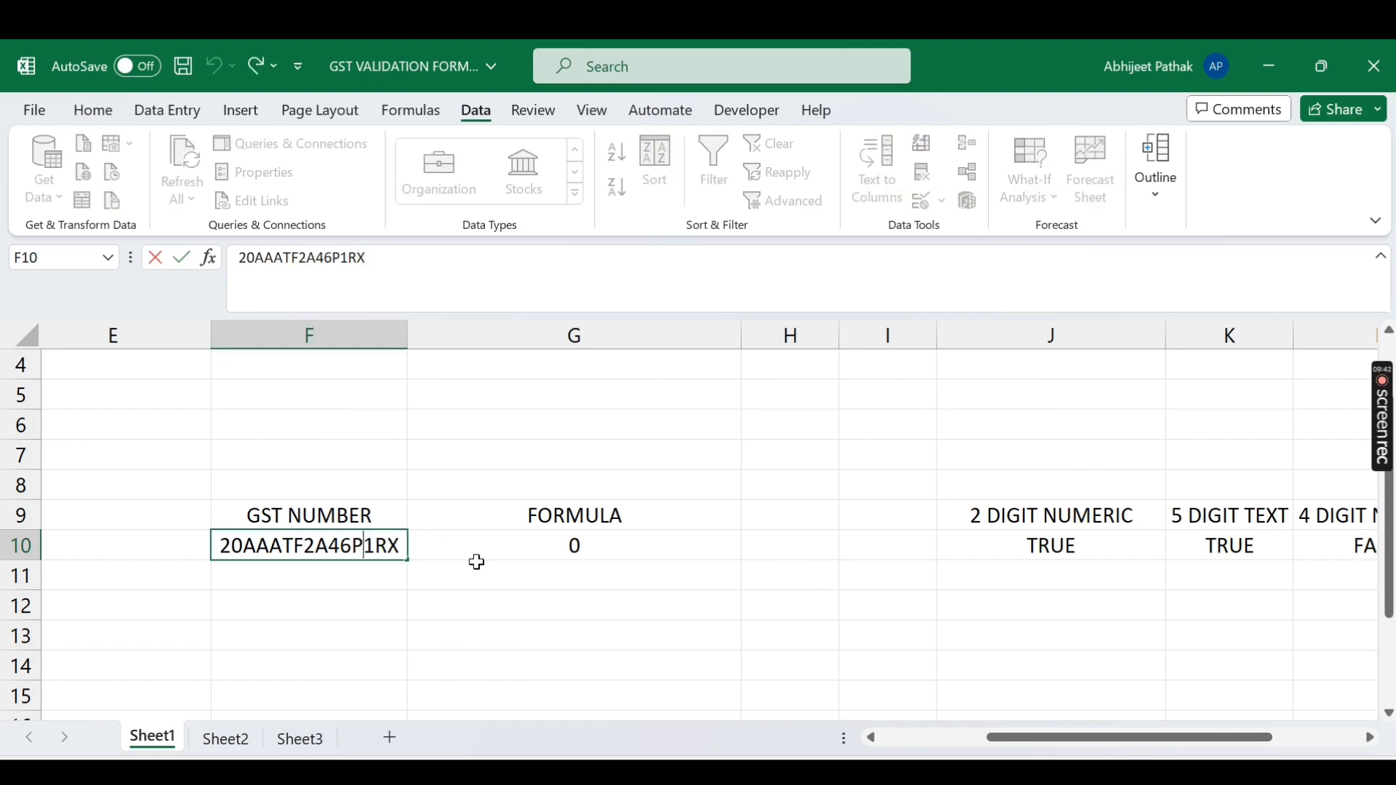
{"action": "key", "text": "BackSpace"}
{"action": "type", "text": "3"}
{"action": "key", "text": "Return"}
{"action": "key", "text": "Up"}
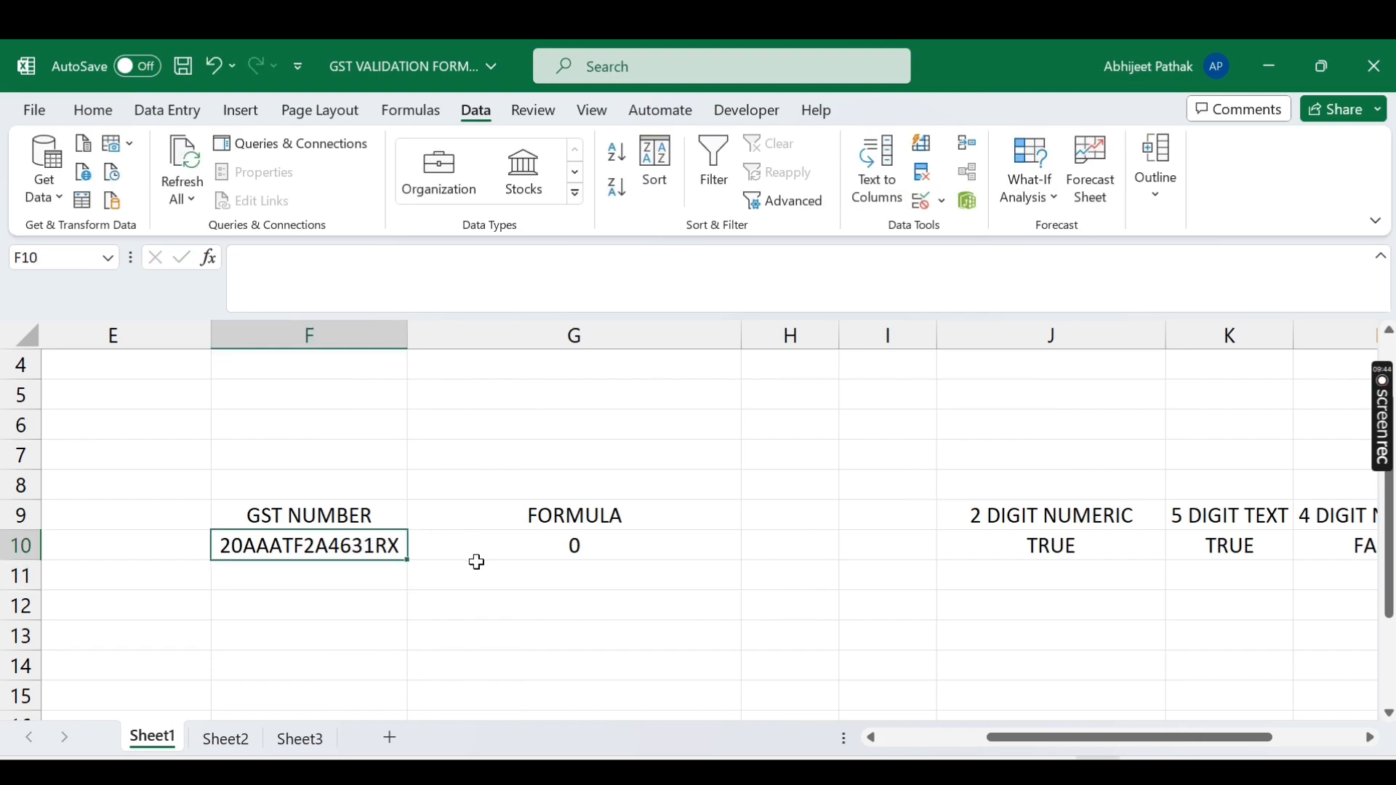
{"action": "key", "text": "Right"}
{"action": "key", "text": "Right"}
{"action": "key", "text": "Right"}
{"action": "key", "text": "Right"}
{"action": "key", "text": "Right"}
{"action": "key", "text": "Right"}
{"action": "key", "text": "Right"}
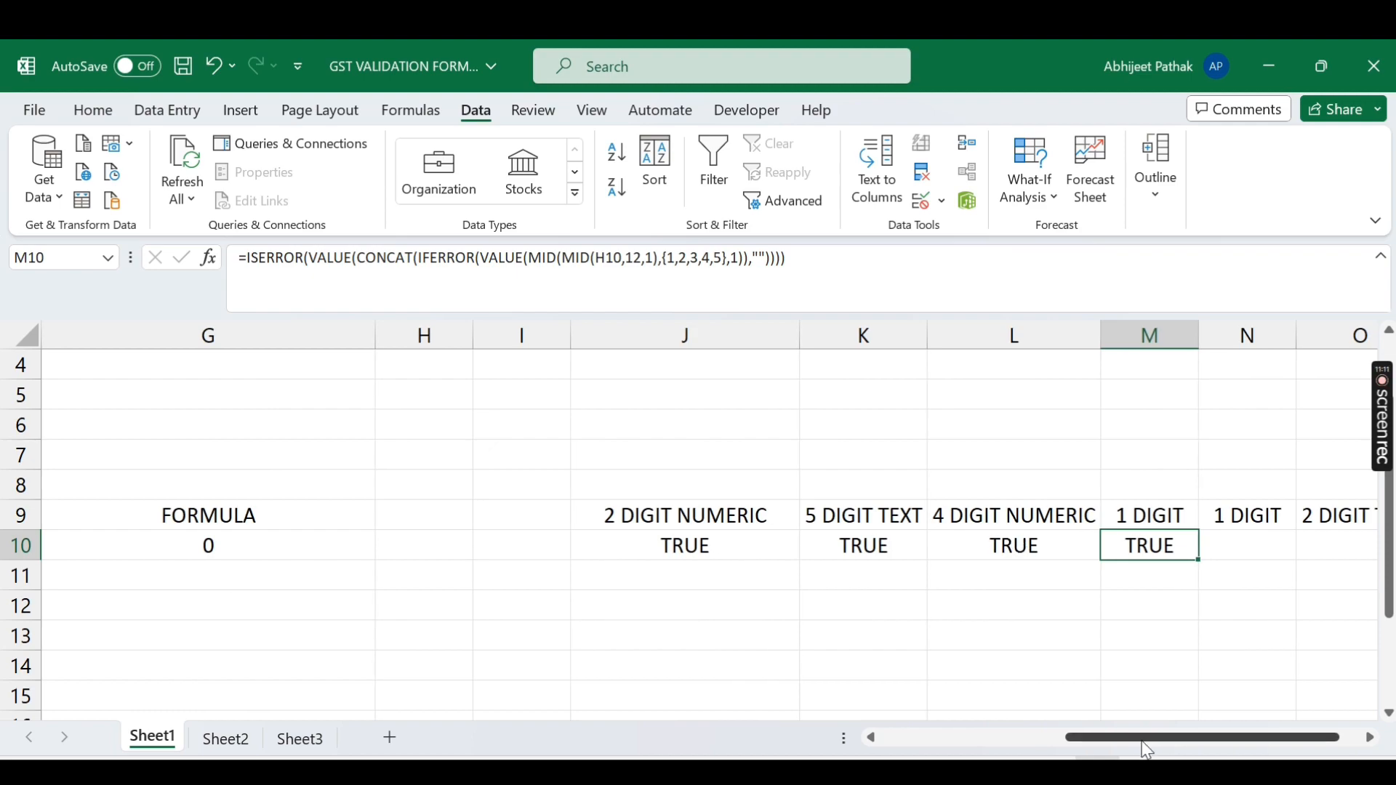
Step: Correct M10's formula to reference F10 instead of H10
{"action": "left_click_drag", "start_coordinate": [1138, 737], "coordinate": [1069, 739]}
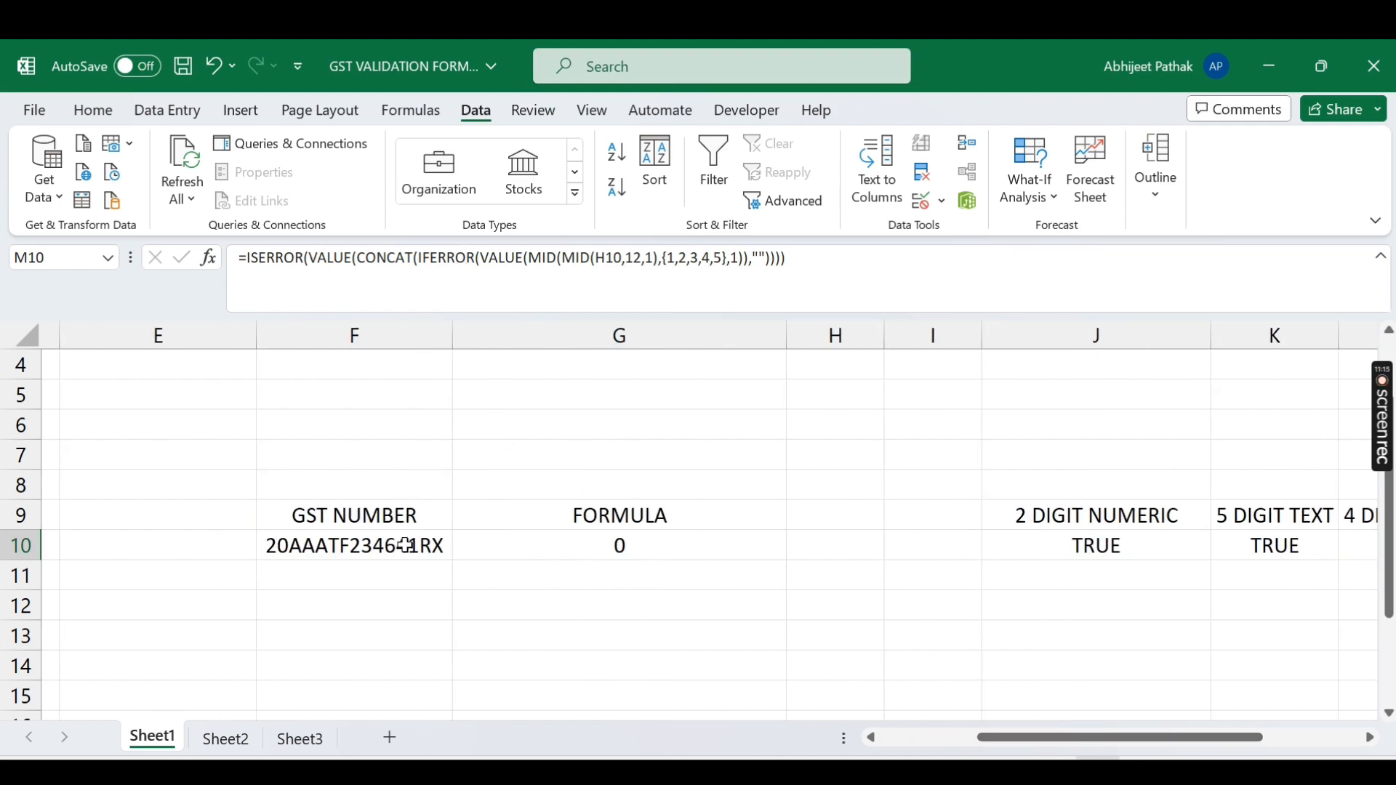
{"action": "left_click_drag", "start_coordinate": [975, 735], "coordinate": [1063, 737]}
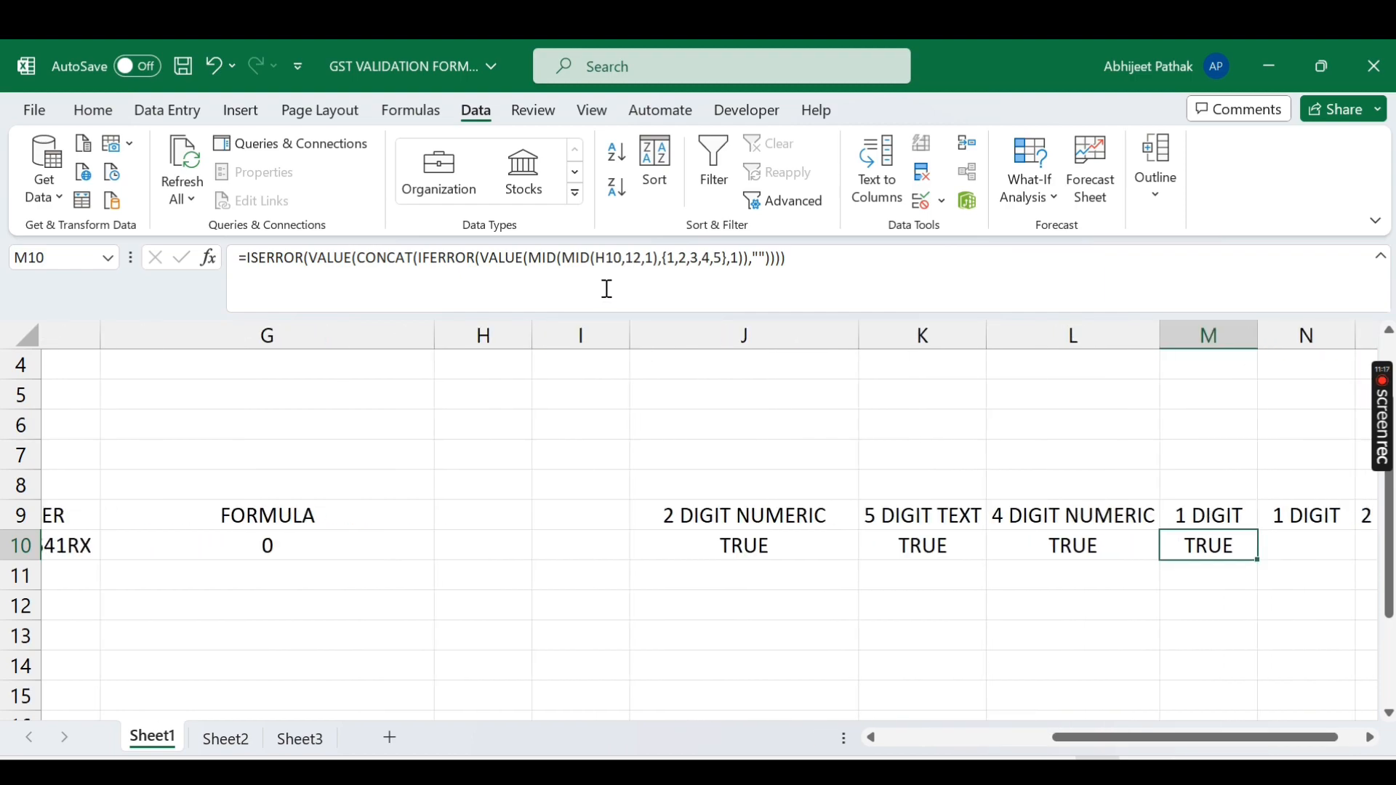
{"action": "left_click", "coordinate": [611, 251]}
{"action": "key", "text": "BackSpace"}
{"action": "type", "text": "F"}
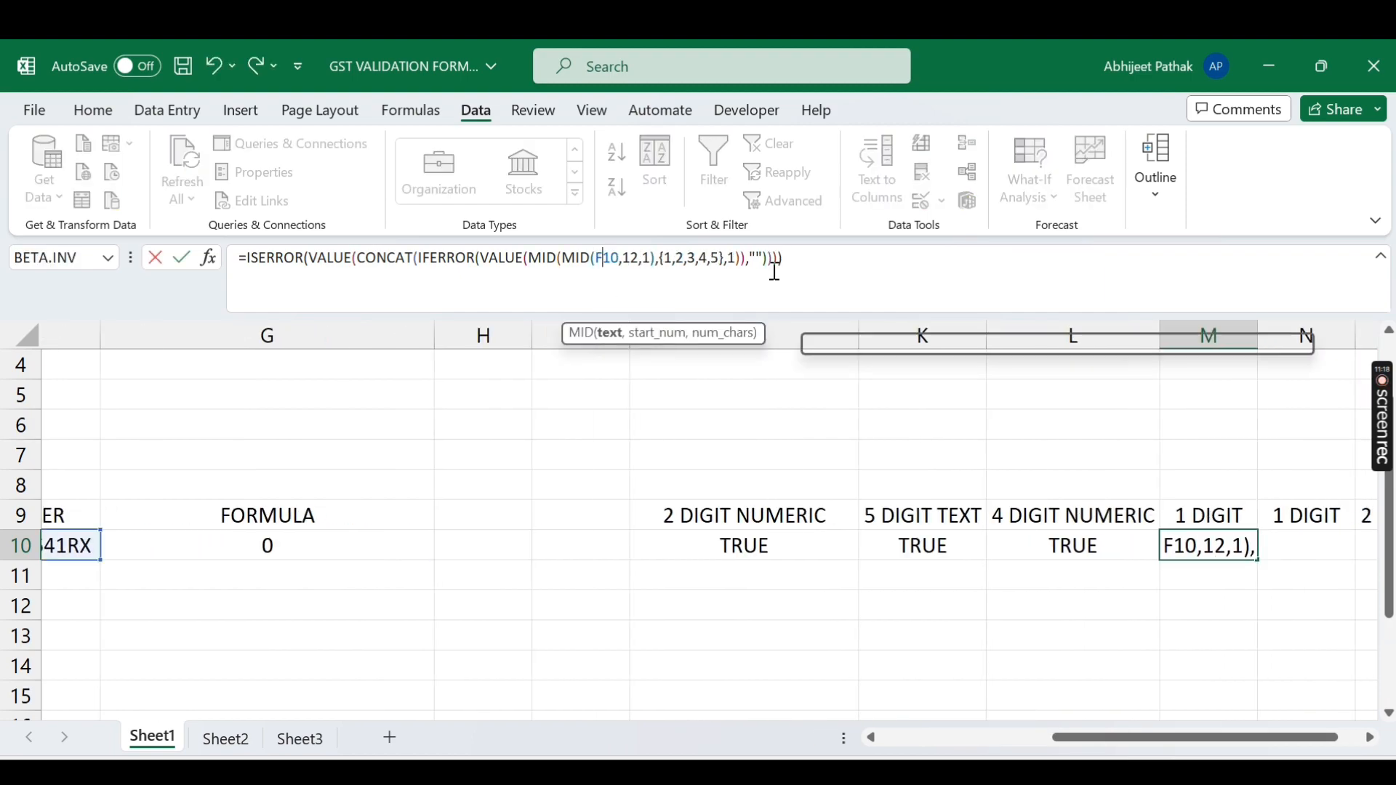
{"action": "key", "text": "Return"}
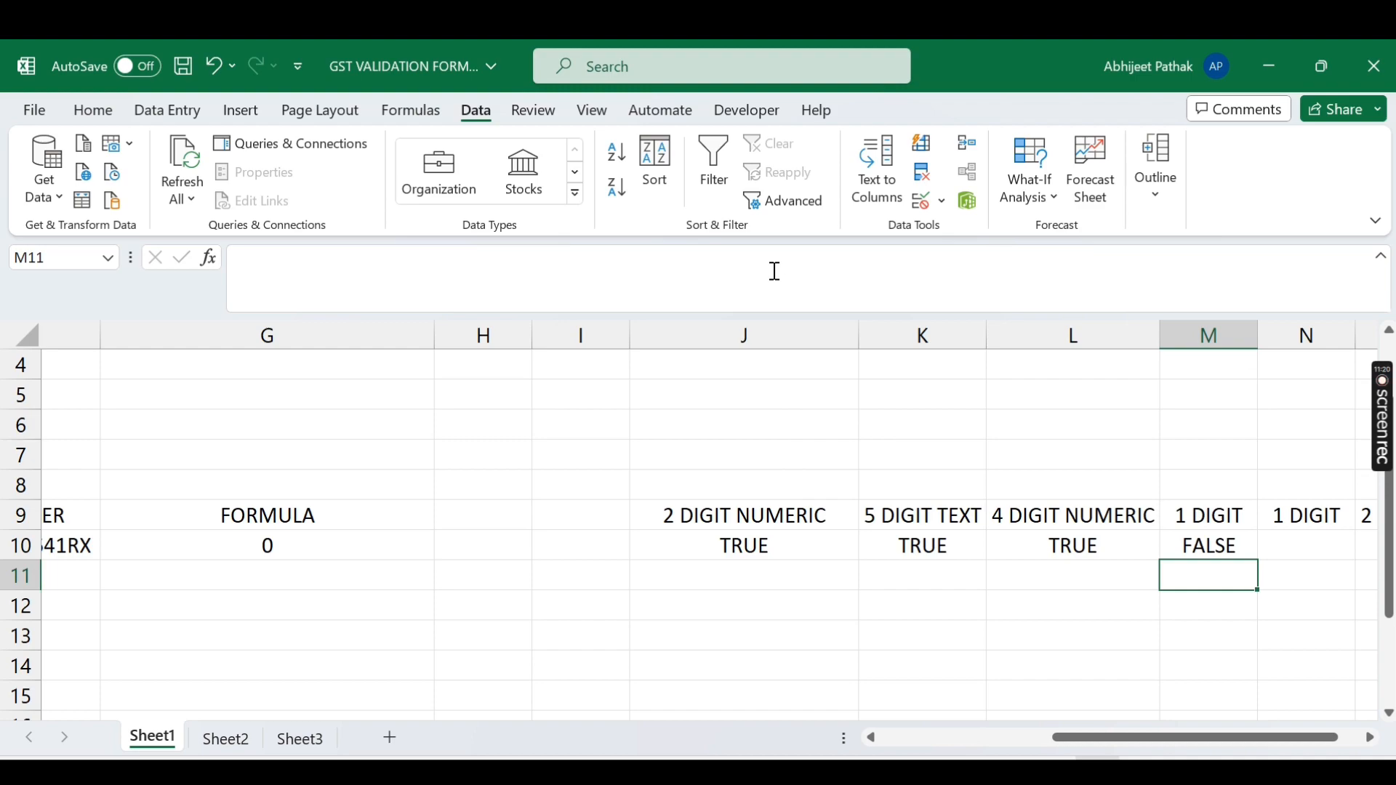
{"action": "key", "text": "Up"}
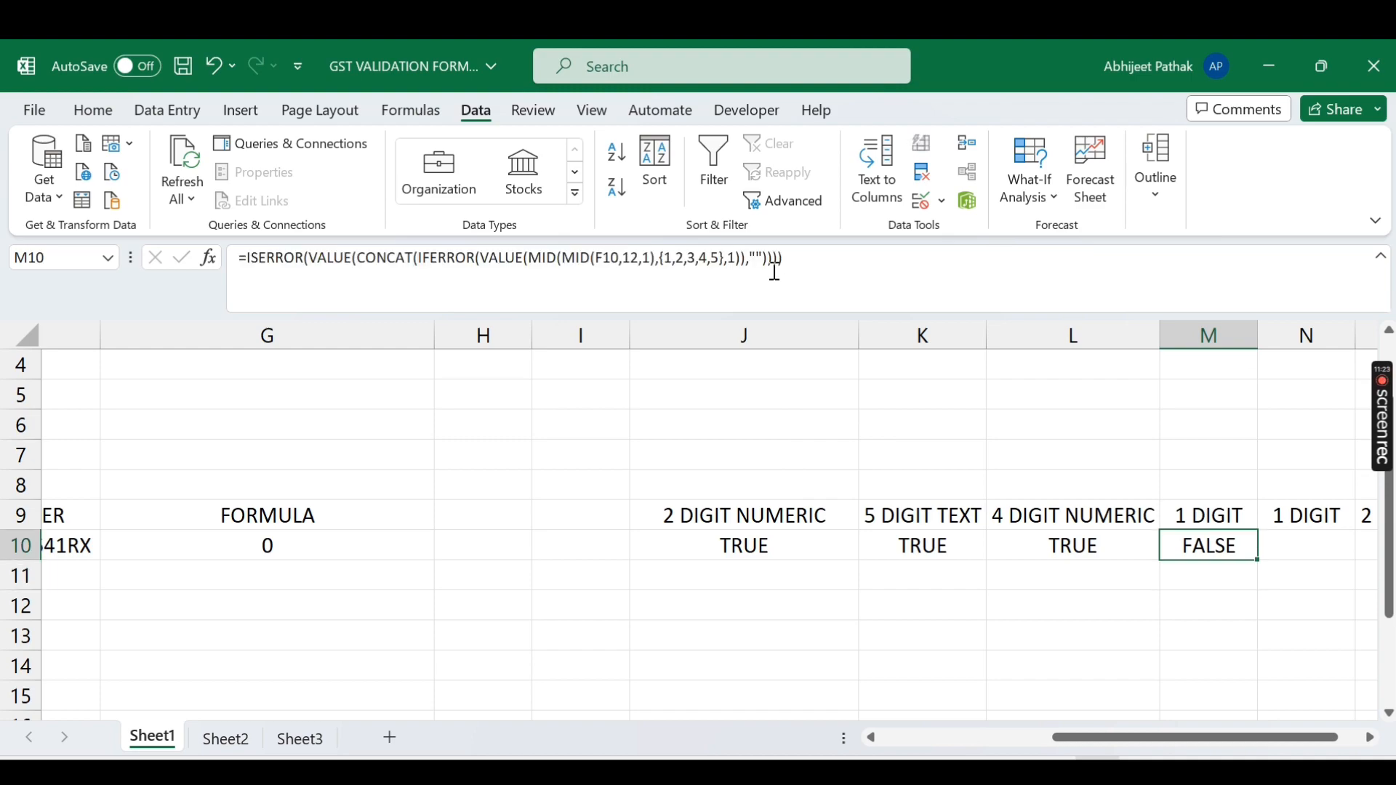
{"action": "key", "text": "Left"}
{"action": "key", "text": "Left"}
{"action": "key", "text": "Left"}
{"action": "key", "text": "Left"}
{"action": "key", "text": "Left"}
{"action": "key", "text": "Left"}
{"action": "key", "text": "Left"}
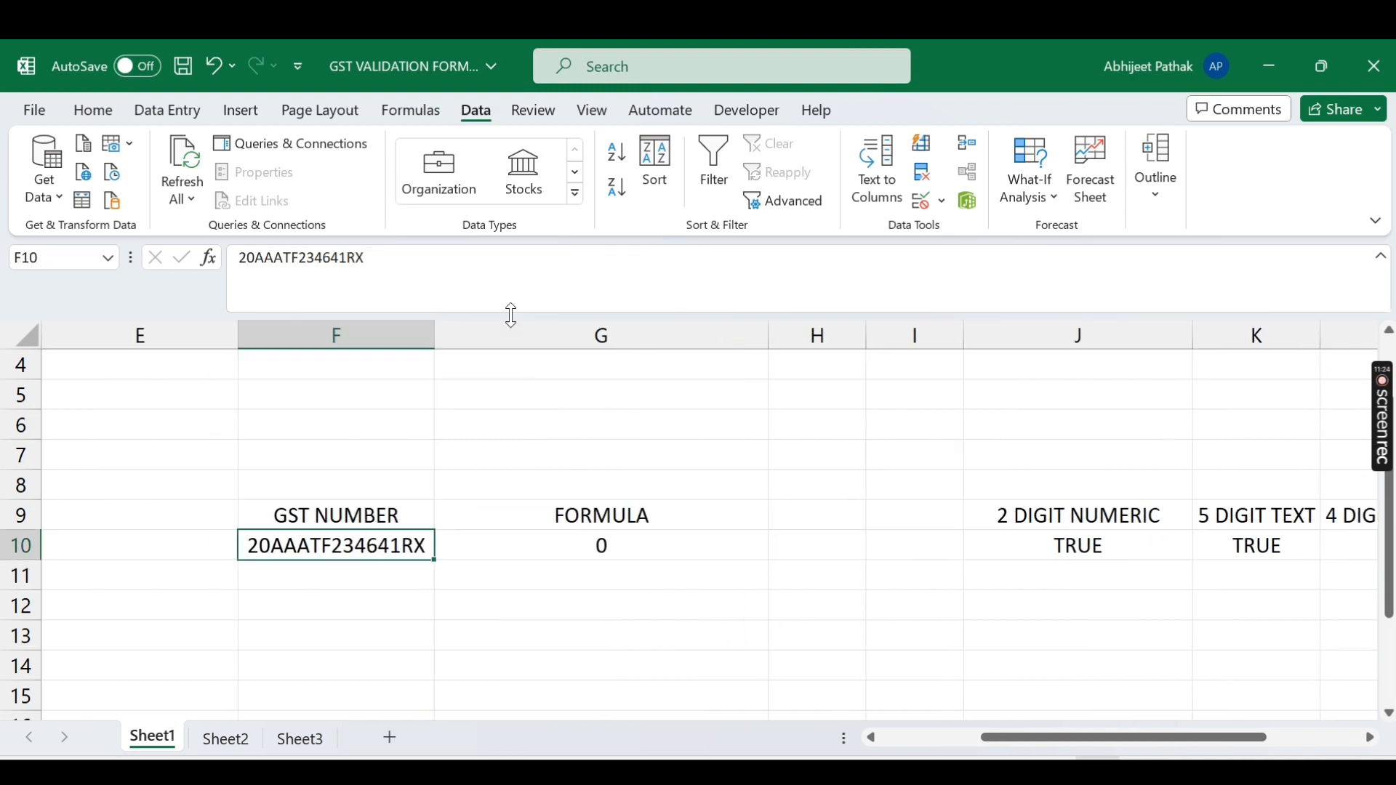
Step: Change F10's GST number to 20AAATF2346T1RX and review the row 10 checks
{"action": "double_click", "coordinate": [390, 547]}
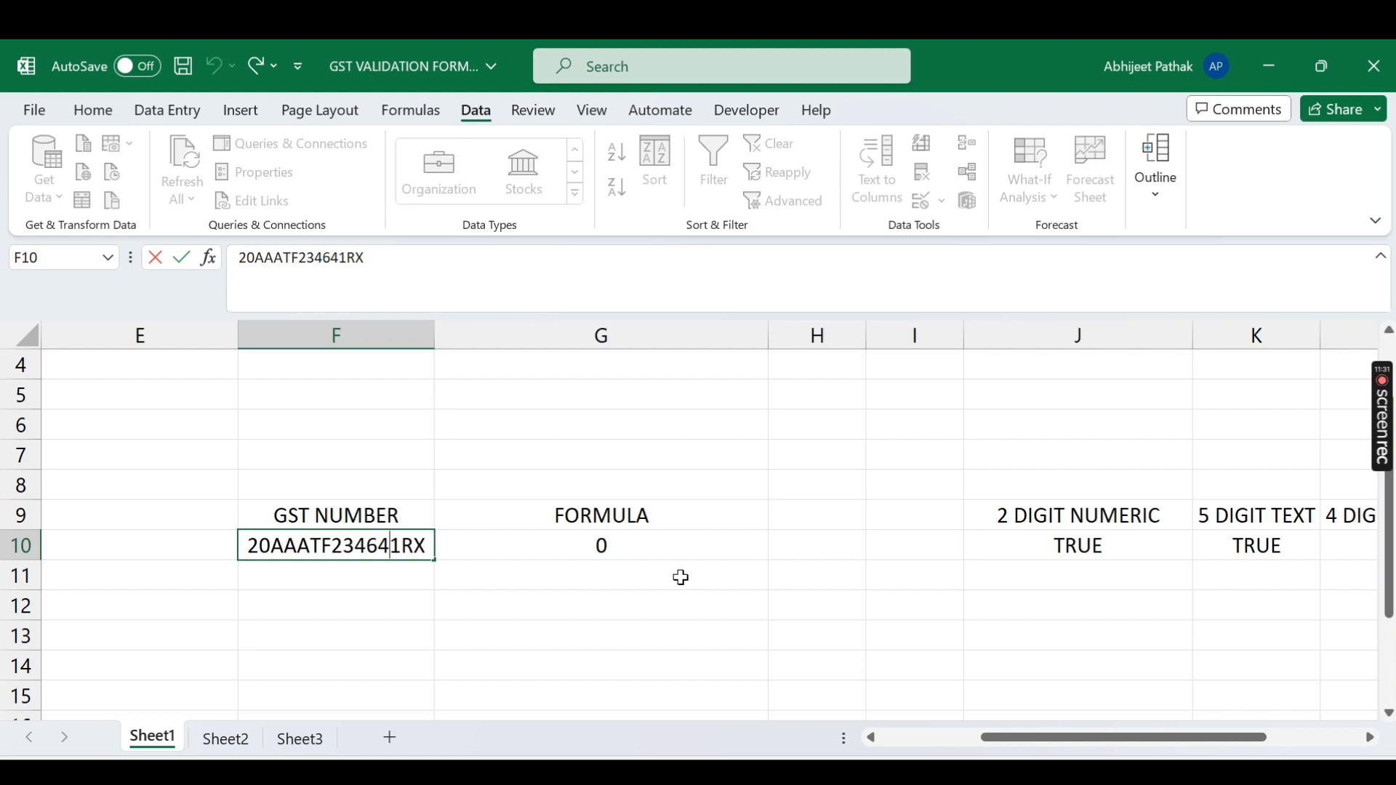
{"action": "key", "text": "BackSpace"}
{"action": "type", "text": "T"}
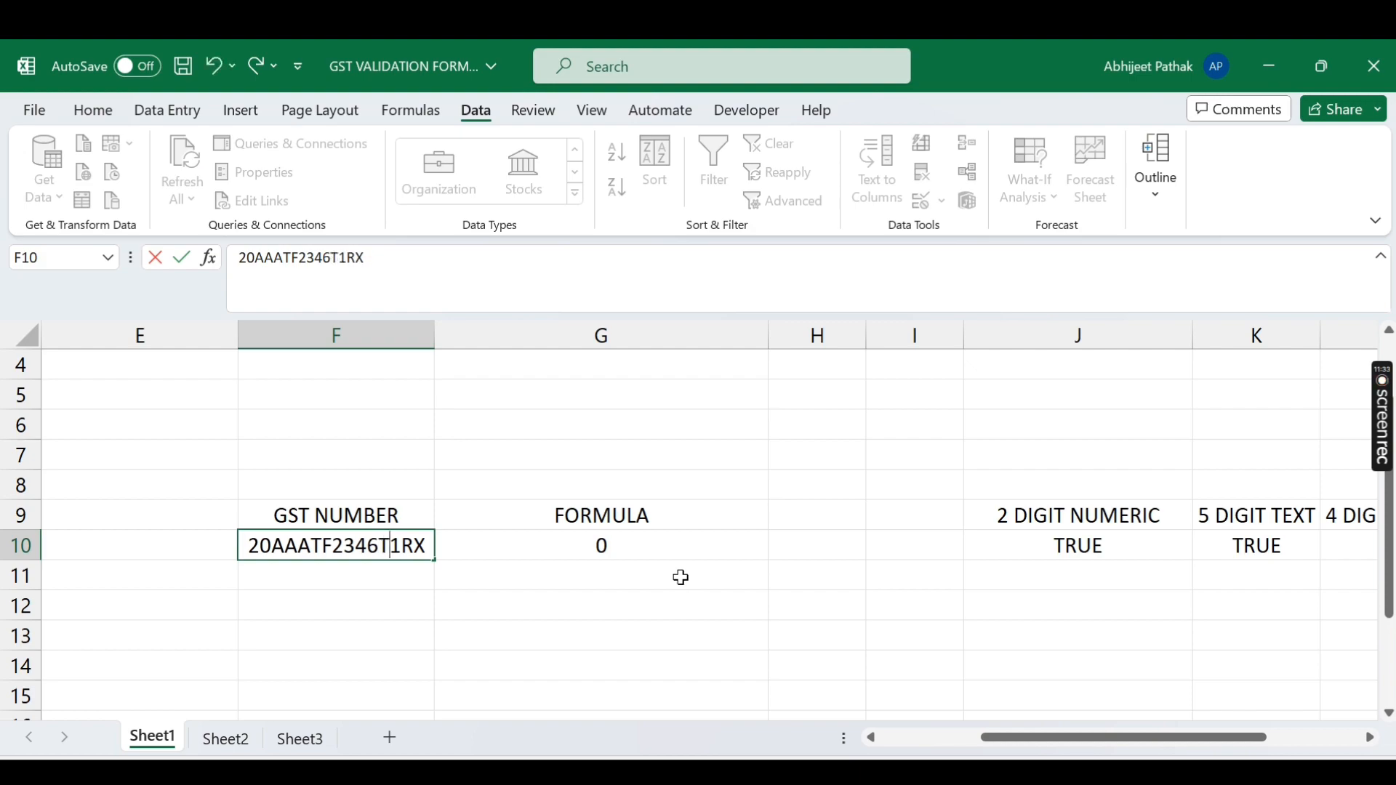
{"action": "key", "text": "Return"}
{"action": "key", "text": "Up"}
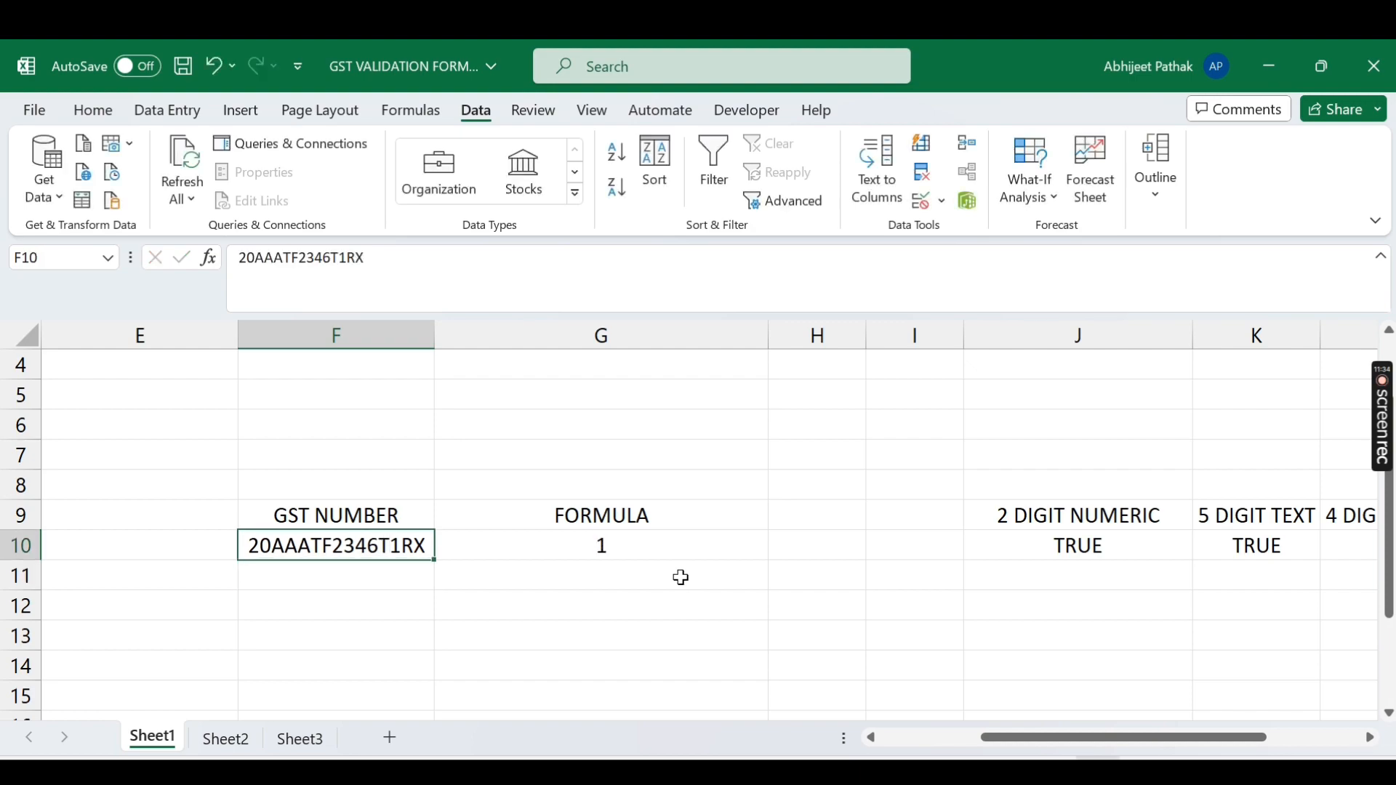
{"action": "key", "text": "Right"}
{"action": "key", "text": "Right"}
{"action": "key", "text": "Right"}
{"action": "key", "text": "Right"}
{"action": "key", "text": "Right"}
{"action": "key", "text": "Right"}
{"action": "key", "text": "Right"}
{"action": "key", "text": "Right"}
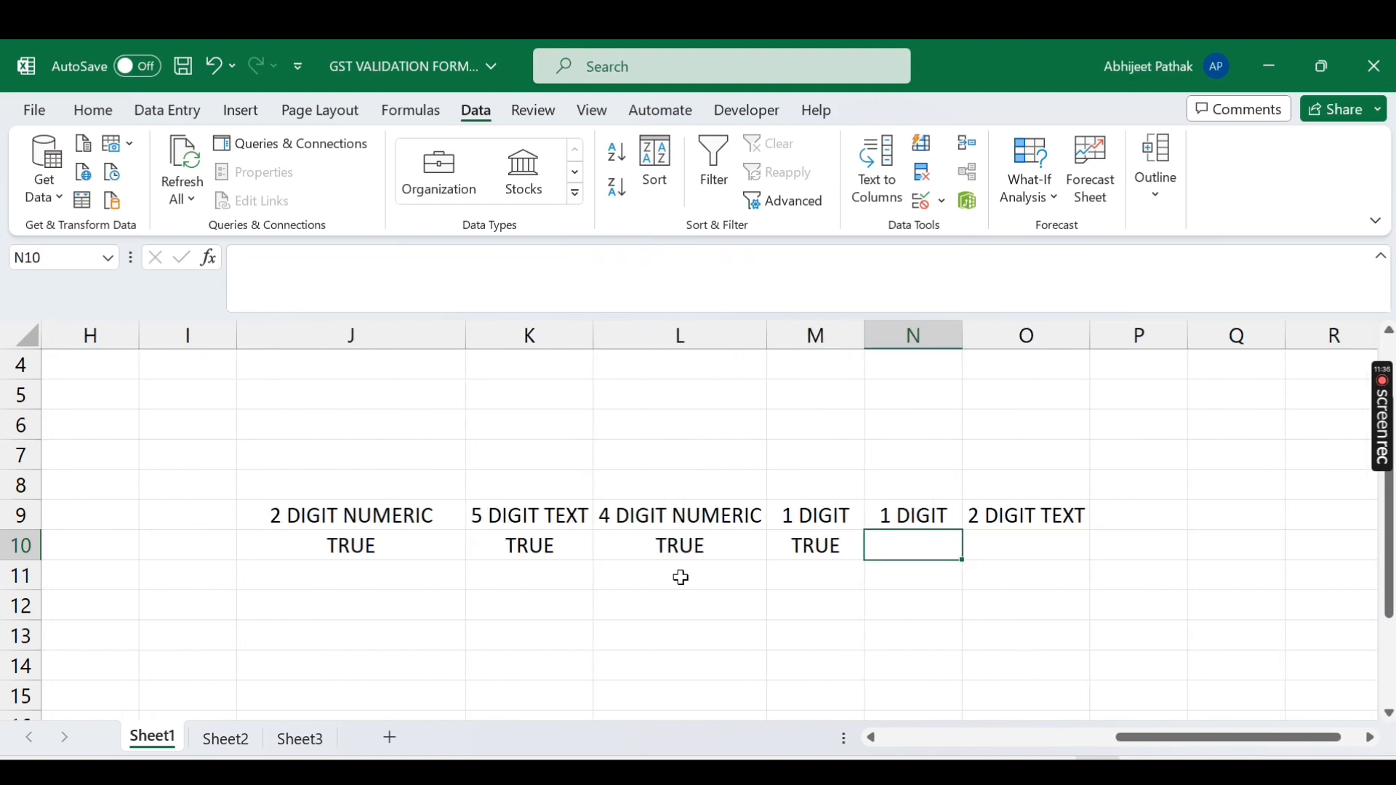
{"action": "key", "text": "Left"}
{"action": "key", "text": "Left"}
{"action": "key", "text": "Left"}
{"action": "key", "text": "Left"}
{"action": "key", "text": "Left"}
{"action": "key", "text": "Left"}
{"action": "key", "text": "Left"}
{"action": "key", "text": "Left"}
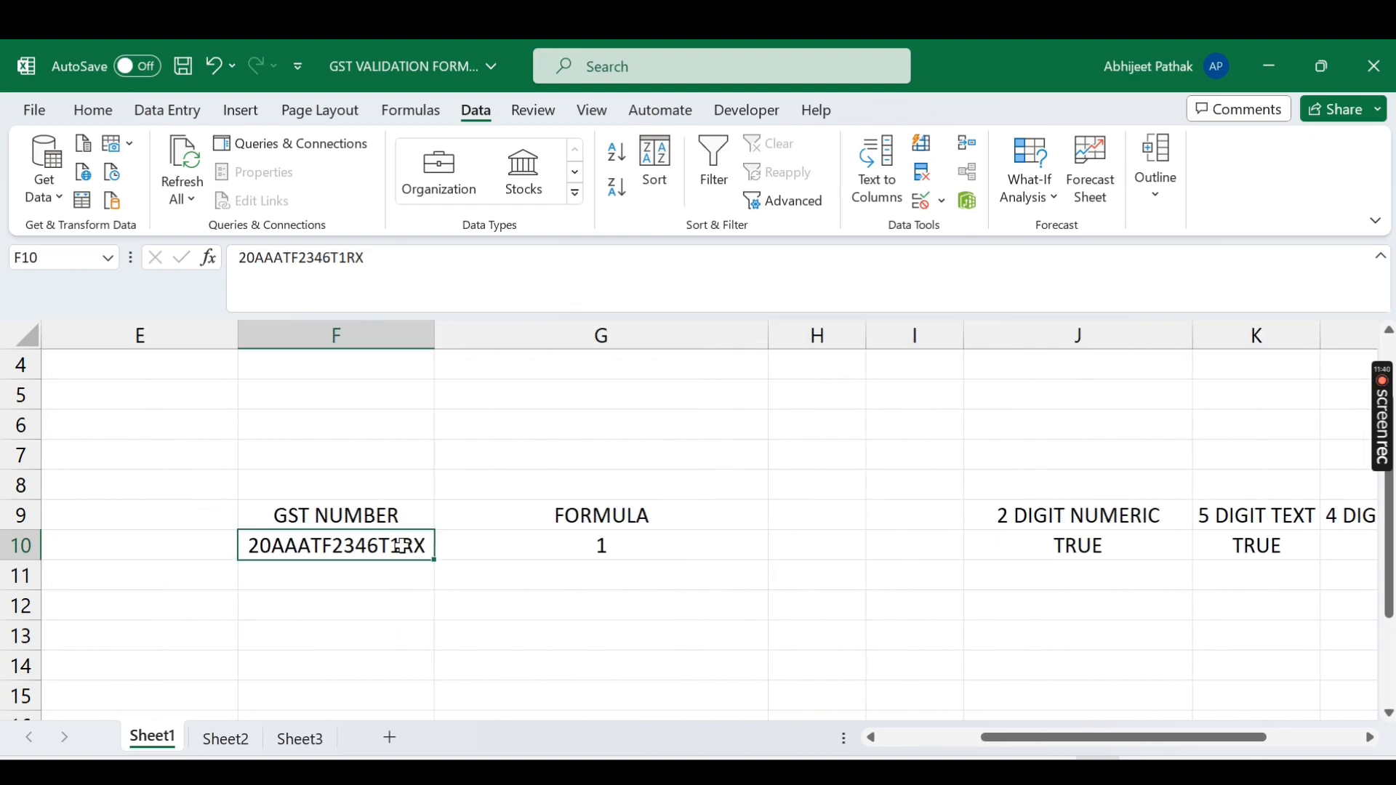
Step: Copy L10's ISNUMBER check into N10 and fix its reference to F10
{"action": "left_click_drag", "start_coordinate": [1143, 741], "coordinate": [1248, 735]}
{"action": "left_click", "coordinate": [964, 546]}
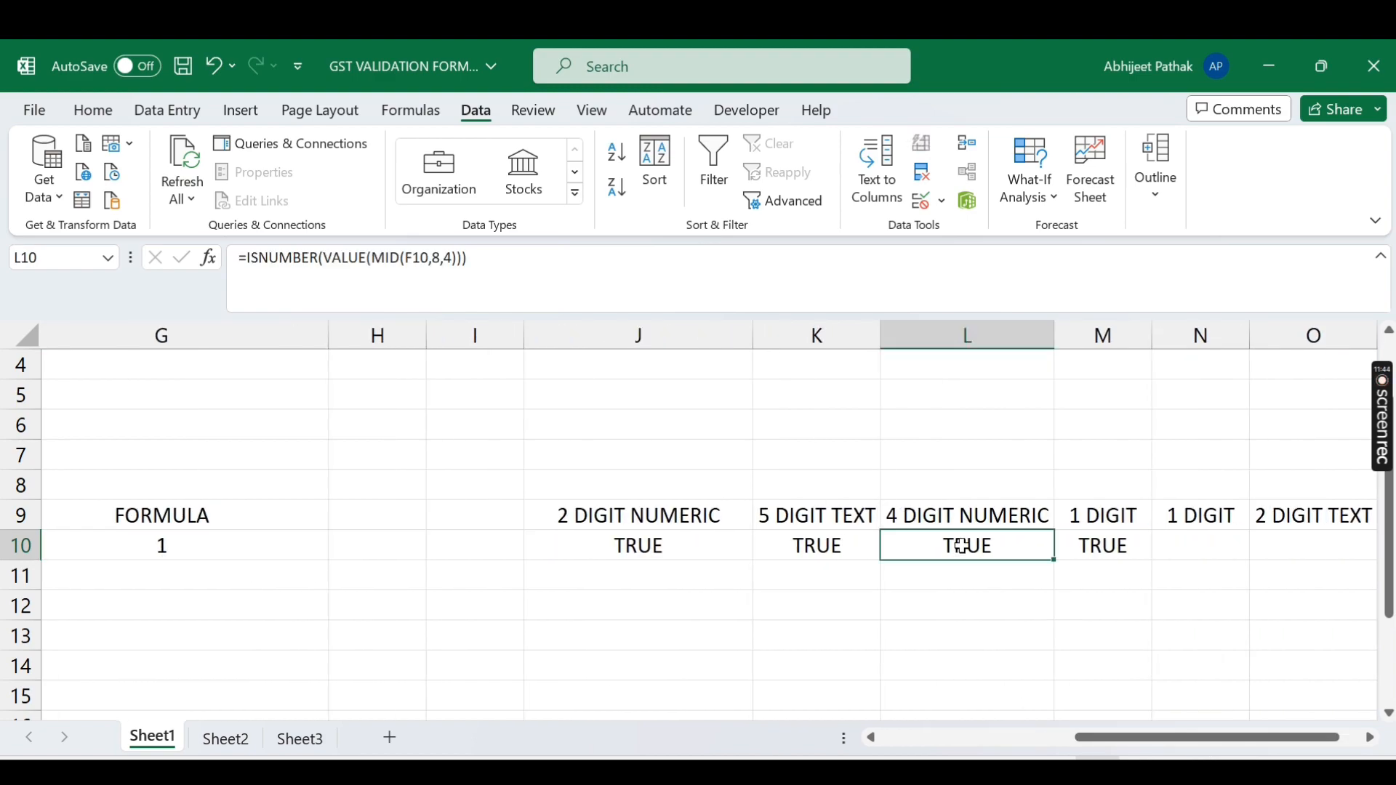
{"action": "key", "text": "ctrl+c"}
{"action": "left_click_drag", "start_coordinate": [1234, 738], "coordinate": [1246, 737]}
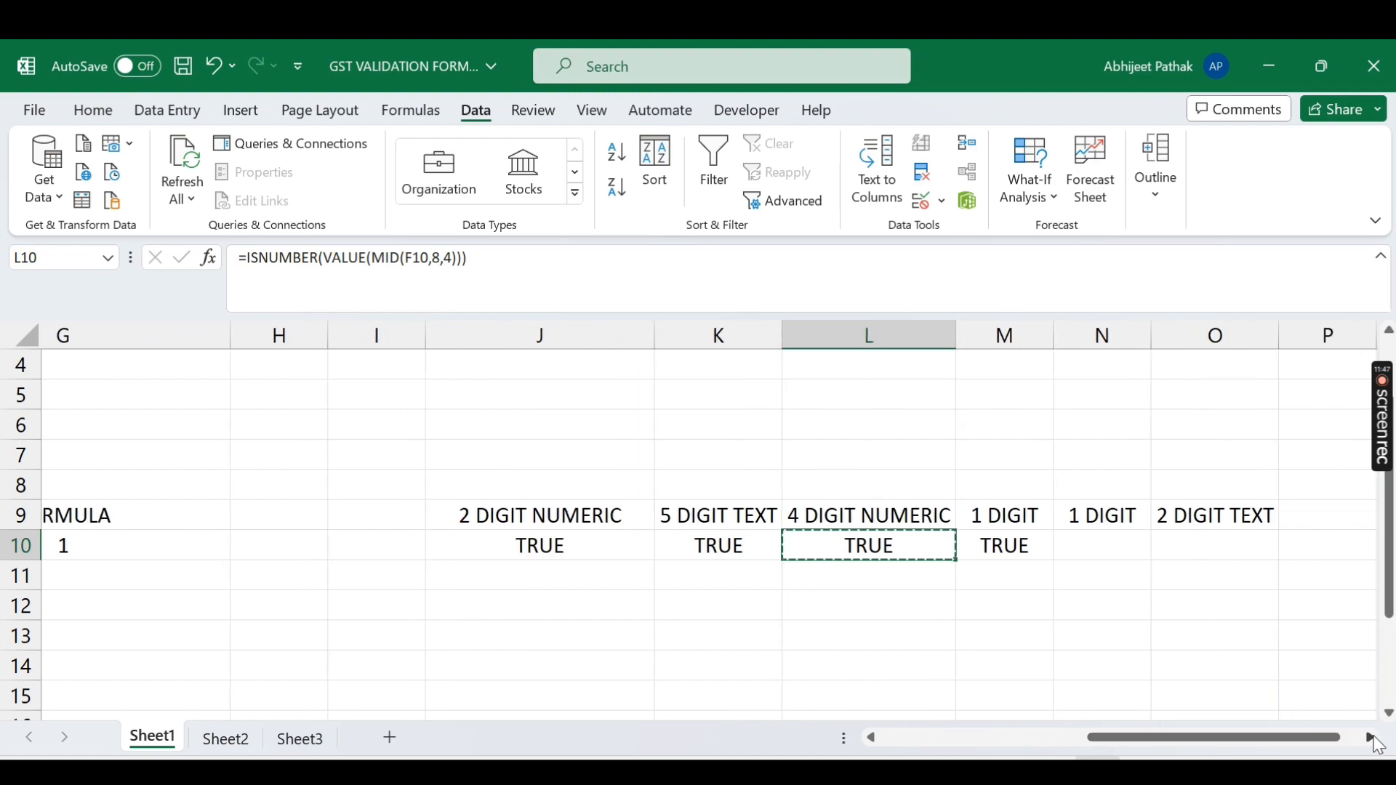
{"action": "left_click", "coordinate": [1084, 533]}
{"action": "key", "text": "ctrl+v"}
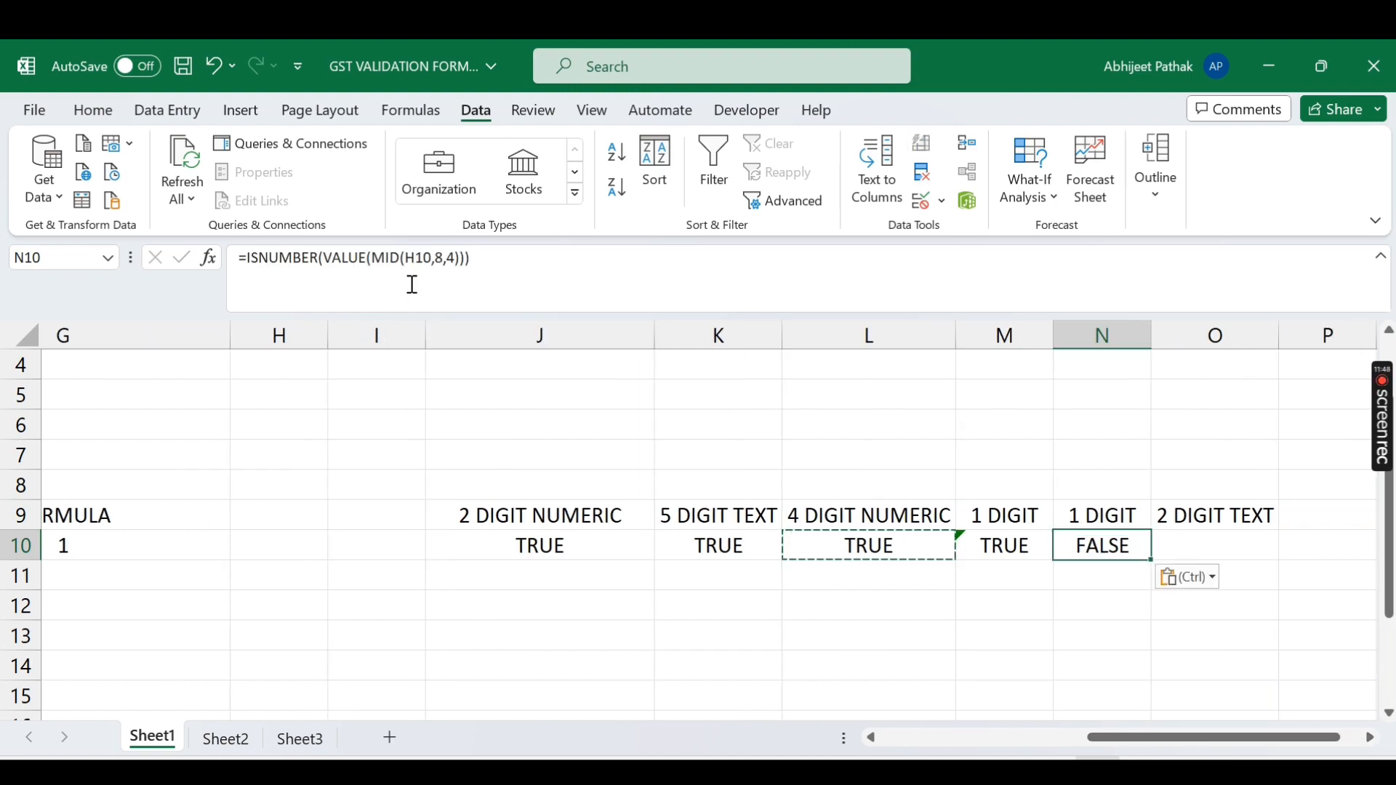
{"action": "left_click", "coordinate": [411, 258]}
{"action": "key", "text": "BackSpace"}
{"action": "type", "text": "F"}
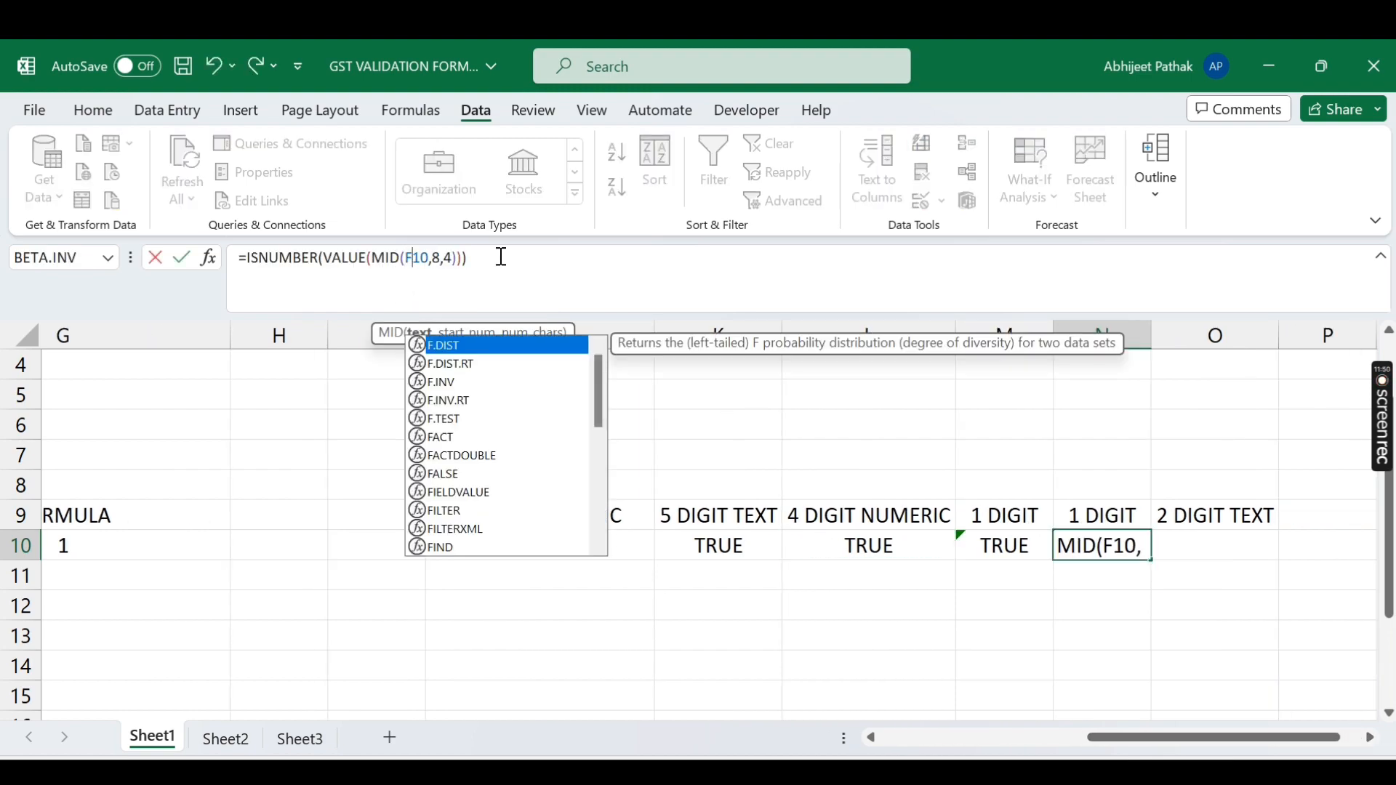
{"action": "key", "text": "Return"}
Step: Set N10's MID to start at 13 with length 1, so it returns TRUE
{"action": "left_click", "coordinate": [1111, 545]}
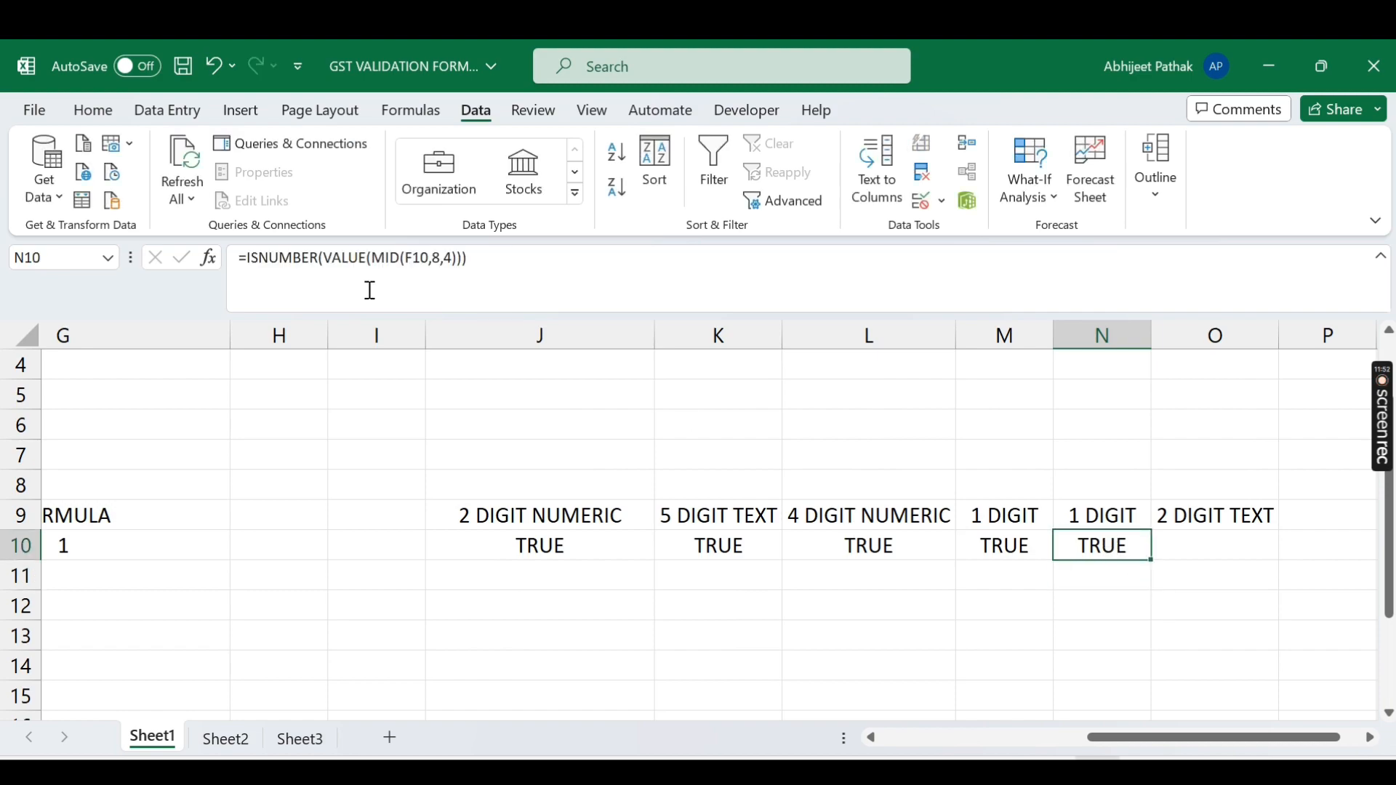
{"action": "left_click", "coordinate": [436, 257]}
{"action": "key", "text": "BackSpace"}
{"action": "type", "text": "12"}
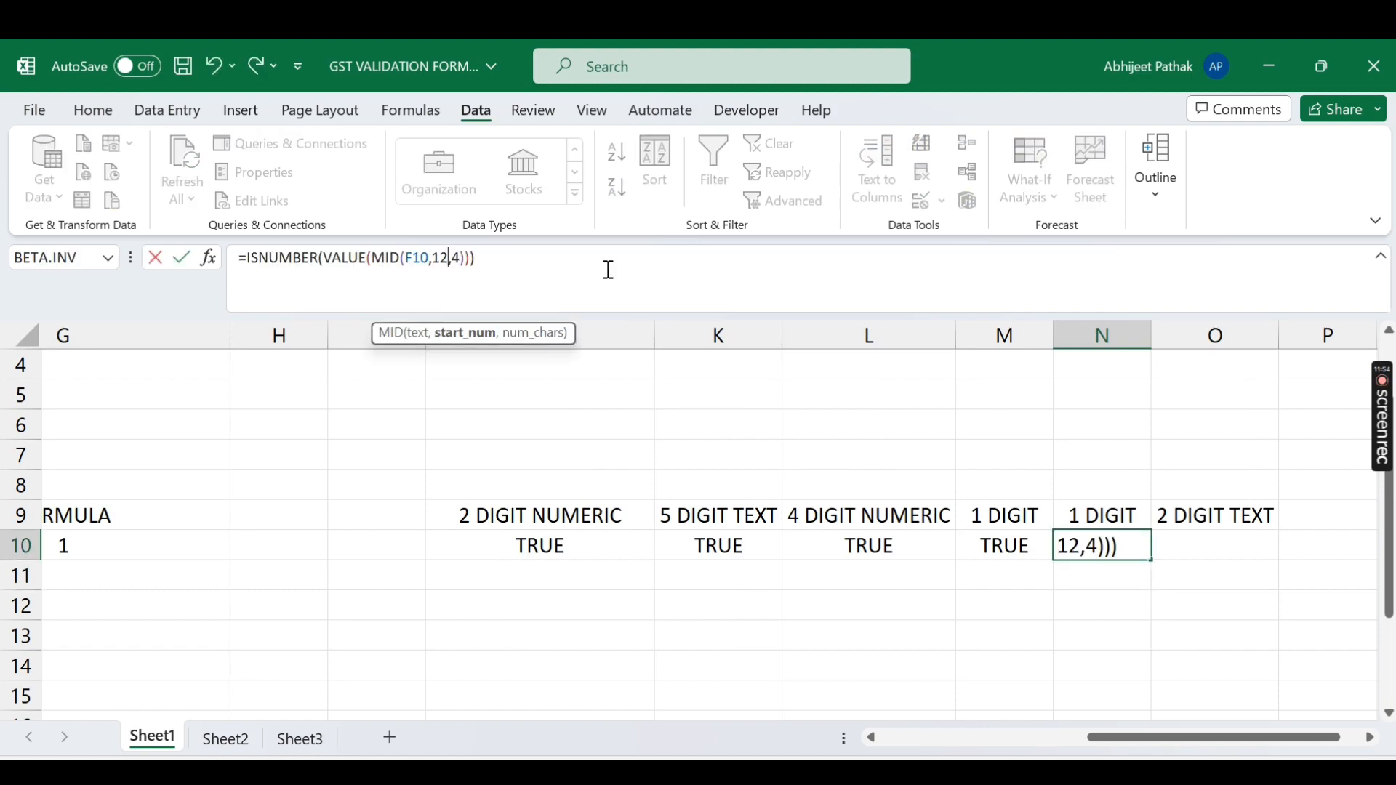
{"action": "key", "text": "Delete"}
{"action": "type", "text": "1"}
{"action": "key", "text": "Return"}
{"action": "key", "text": "Up"}
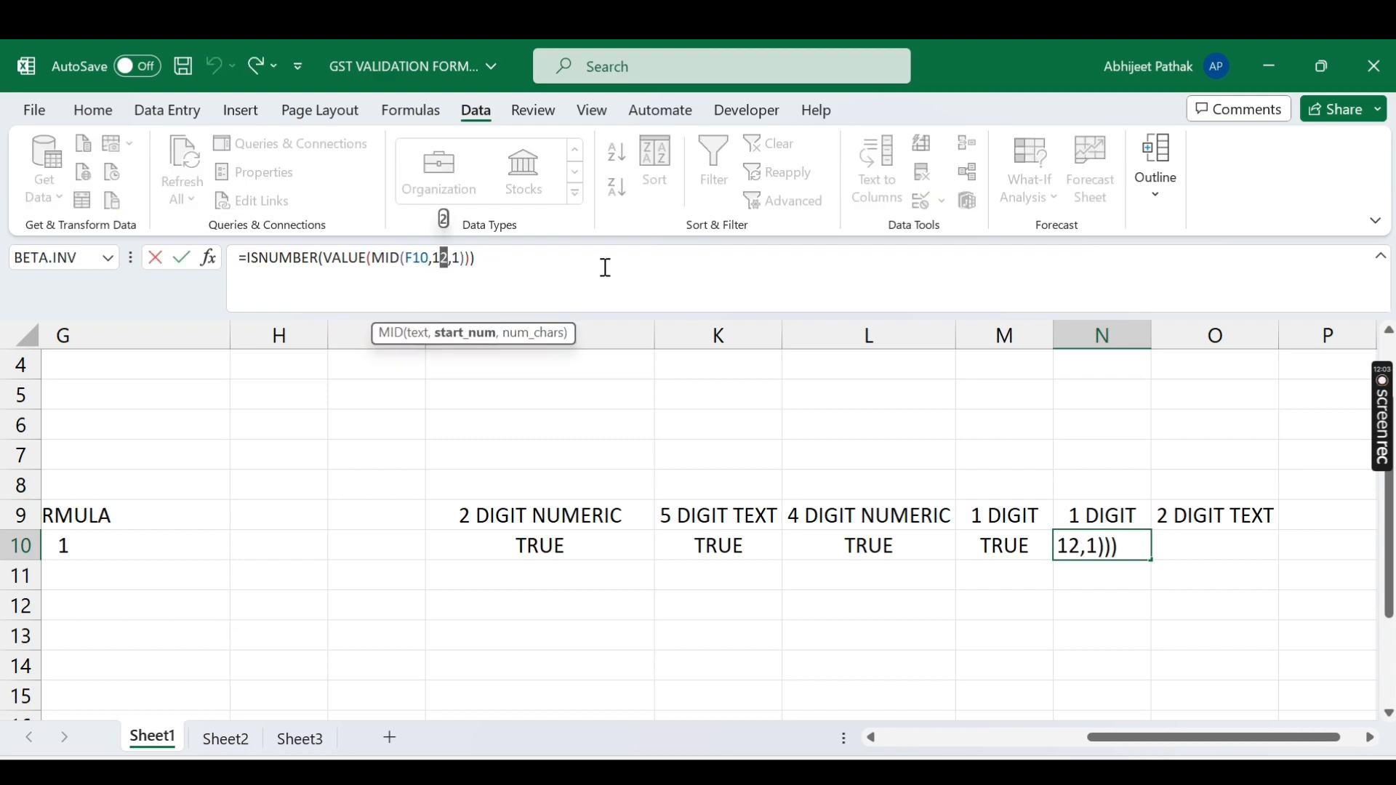
{"action": "type", "text": "3"}
{"action": "key", "text": "ctrl+Return"}
{"action": "key", "text": "Left"}
{"action": "key", "text": "Left"}
{"action": "key", "text": "Left"}
{"action": "key", "text": "Left"}
{"action": "key", "text": "Left"}
{"action": "key", "text": "Left"}
{"action": "key", "text": "Left"}
{"action": "key", "text": "Left"}
{"action": "key", "text": "Left"}
{"action": "key", "text": "Left"}
{"action": "key", "text": "Left"}
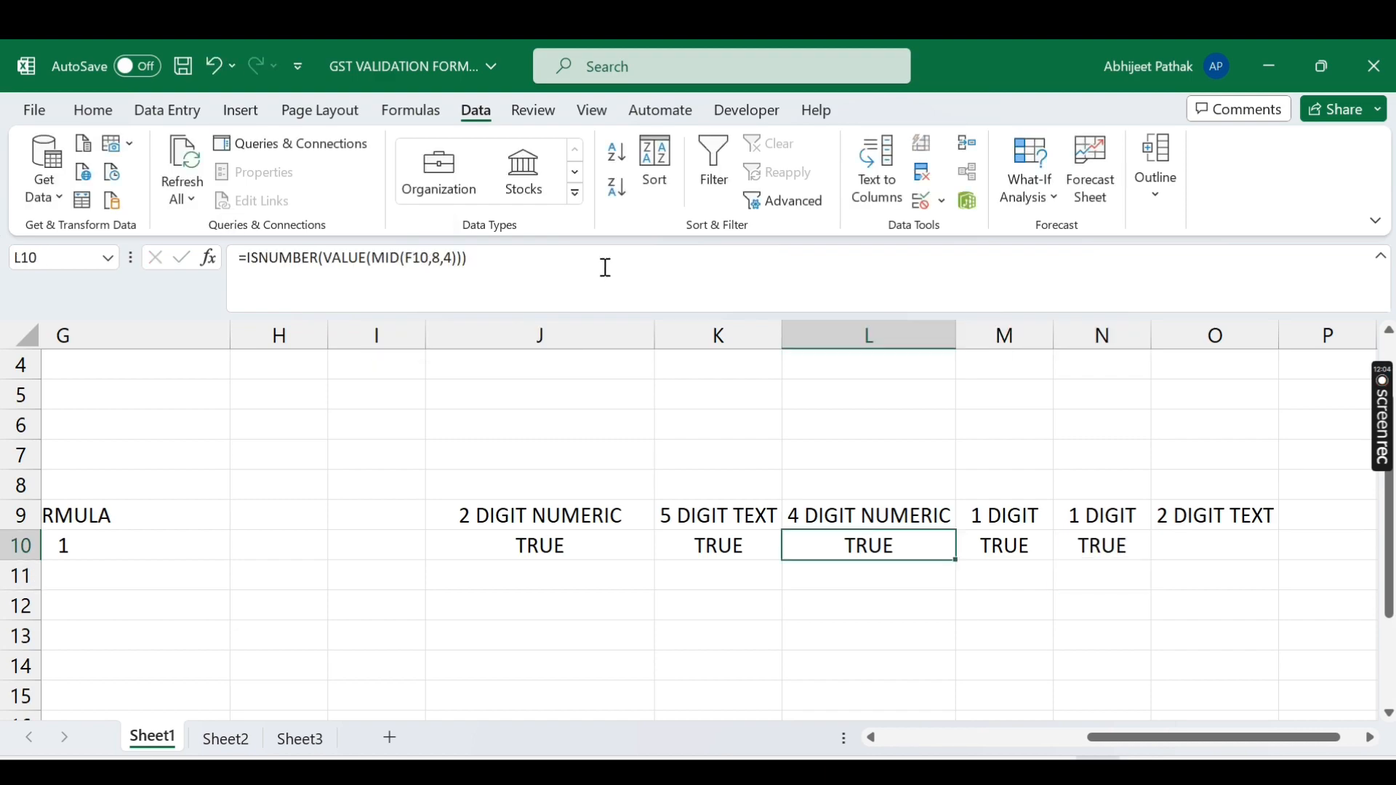
{"action": "key", "text": "Right"}
{"action": "key", "text": "Right"}
{"action": "key", "text": "Right"}
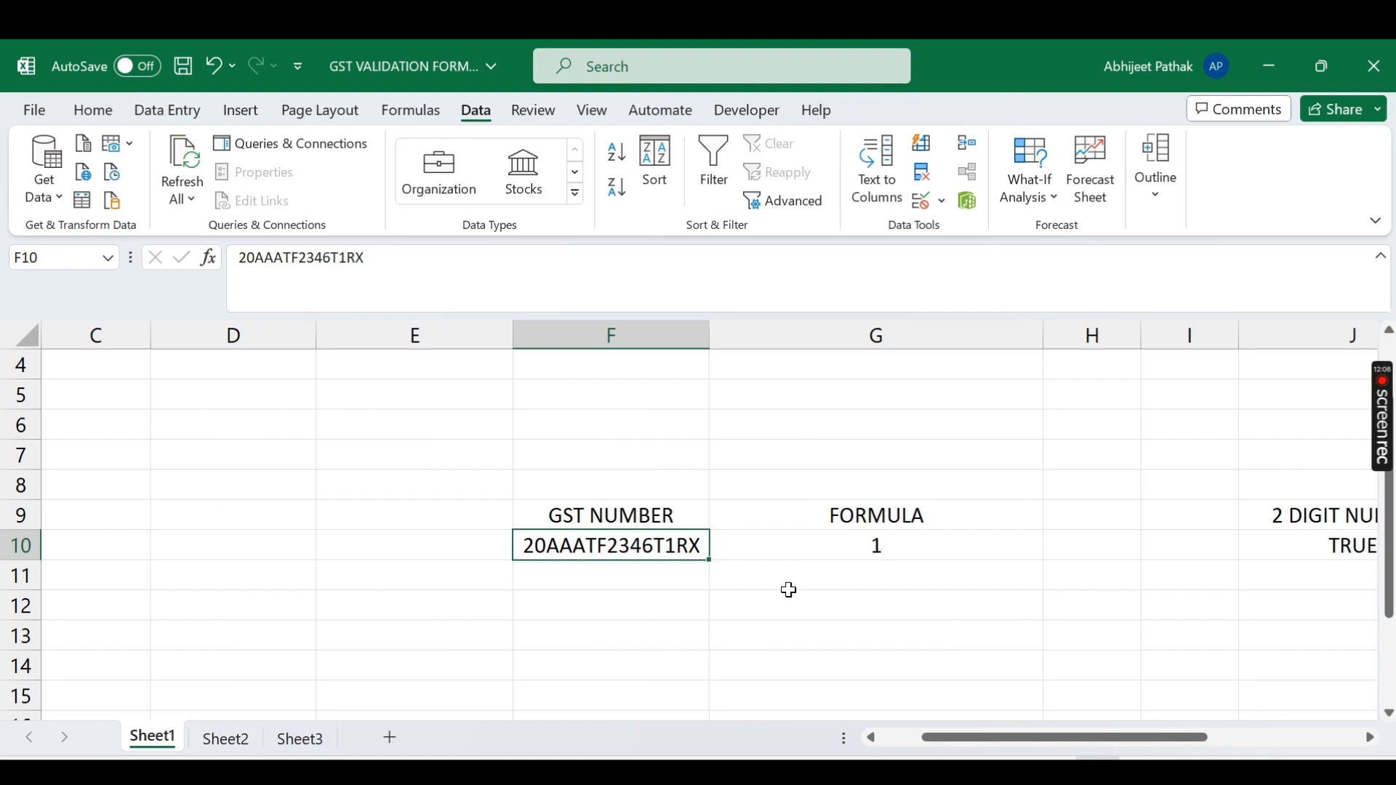
{"action": "double_click", "coordinate": [676, 545]}
{"action": "key", "text": "BackSpace"}
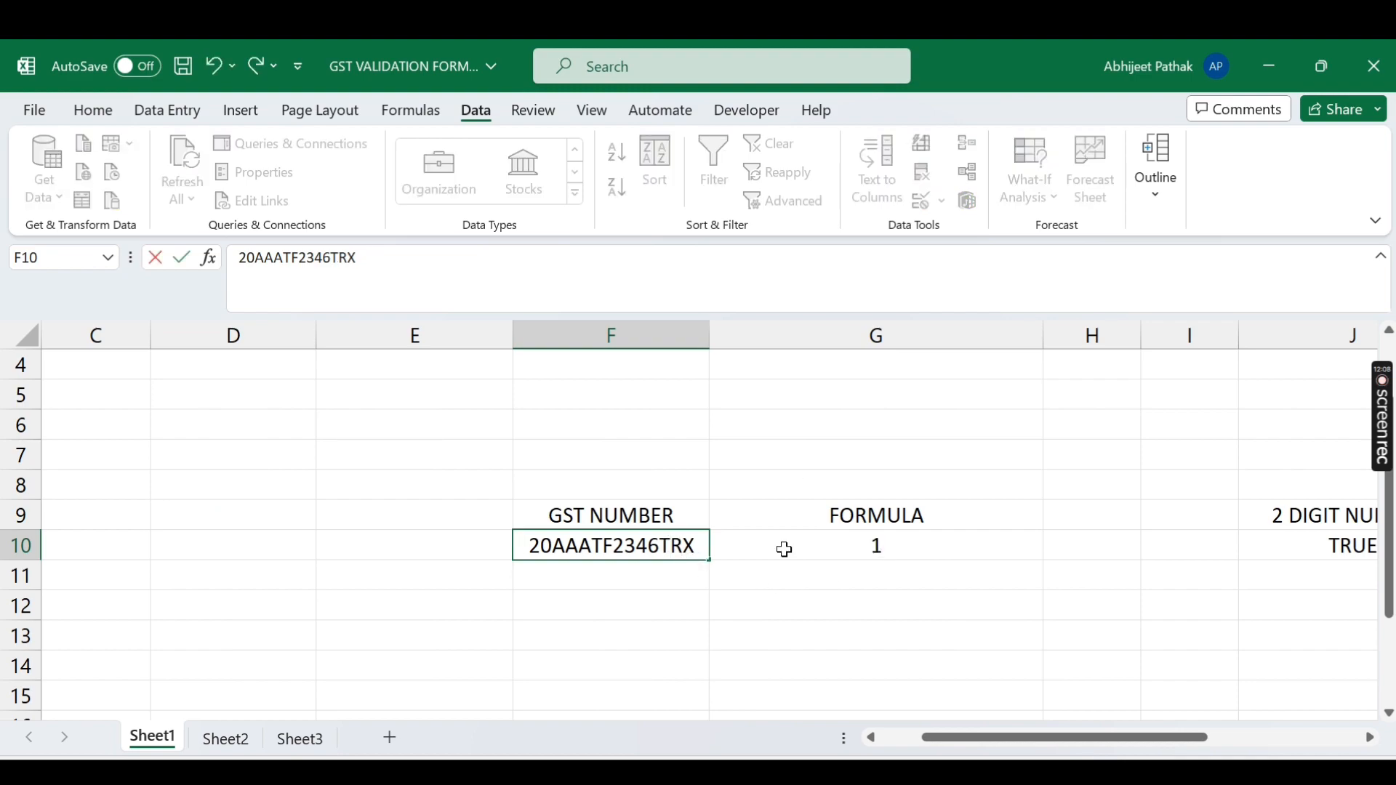
{"action": "type", "text": "5"}
{"action": "key", "text": "BackSpace"}
{"action": "type", "text": "5"}
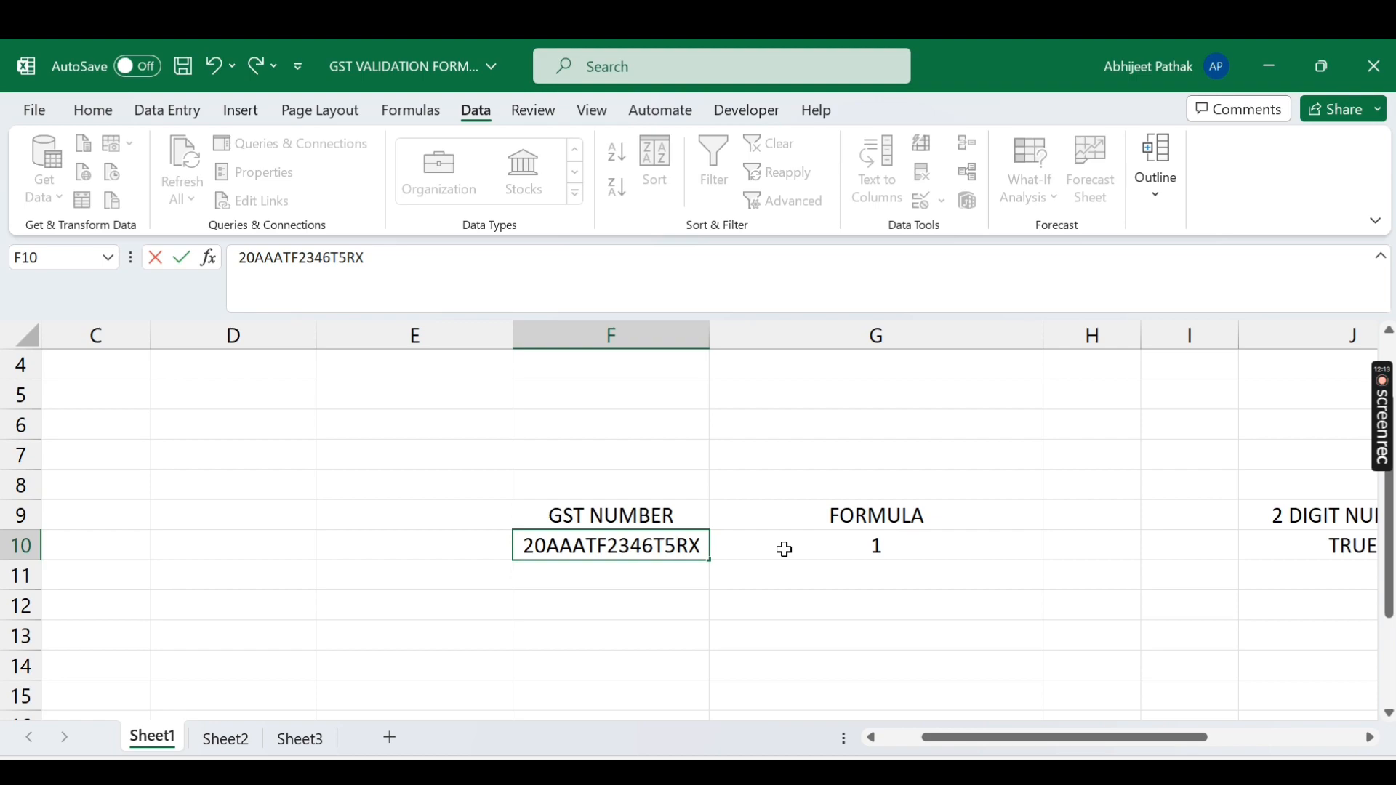
{"action": "key", "text": "BackSpace"}
{"action": "type", "text": "T"}
{"action": "key", "text": "Return"}
{"action": "key", "text": "Up"}
{"action": "key", "text": "Right"}
{"action": "key", "text": "Right"}
{"action": "key", "text": "Right"}
{"action": "key", "text": "Right"}
{"action": "key", "text": "Right"}
{"action": "key", "text": "Right"}
{"action": "key", "text": "Right"}
{"action": "key", "text": "Right"}
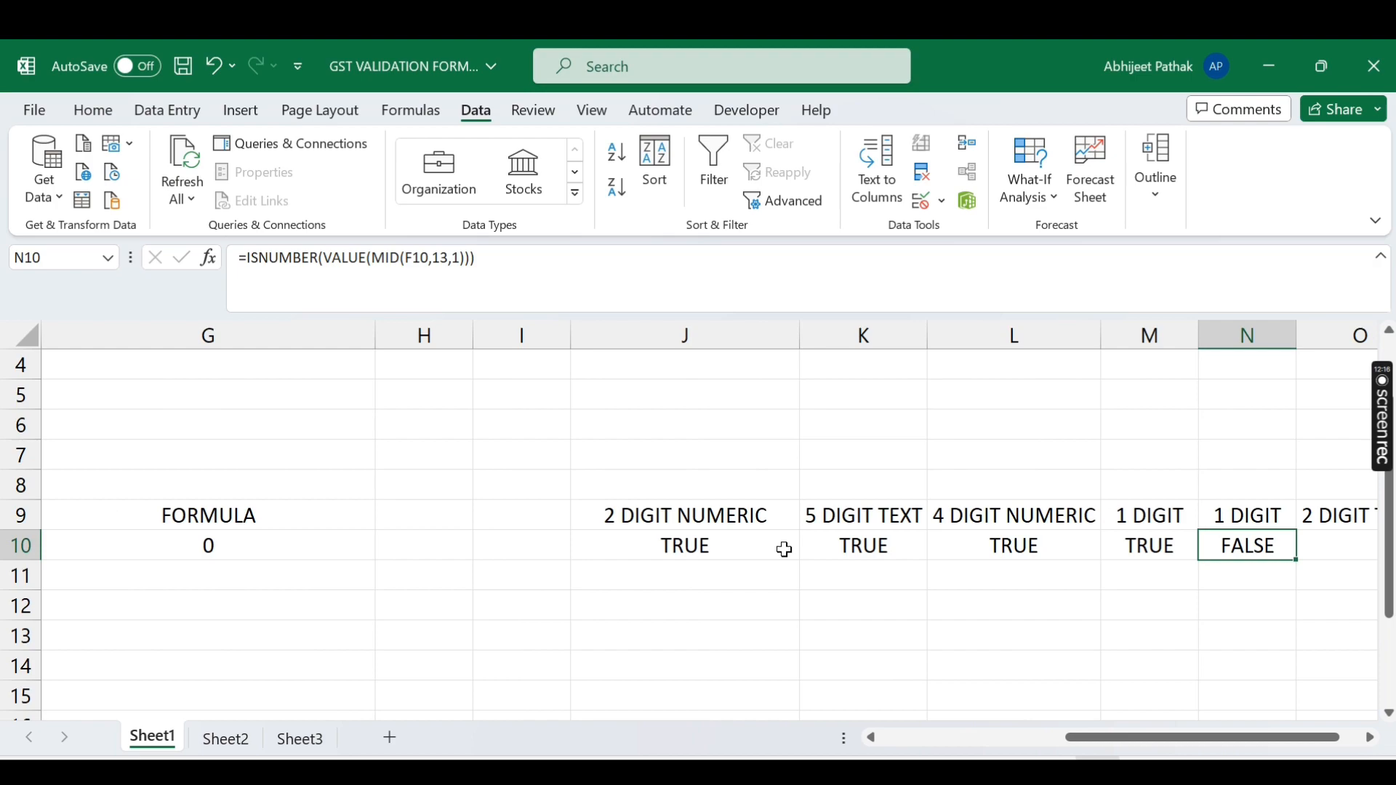
{"action": "key", "text": "Left"}
{"action": "key", "text": "ctrl+z"}
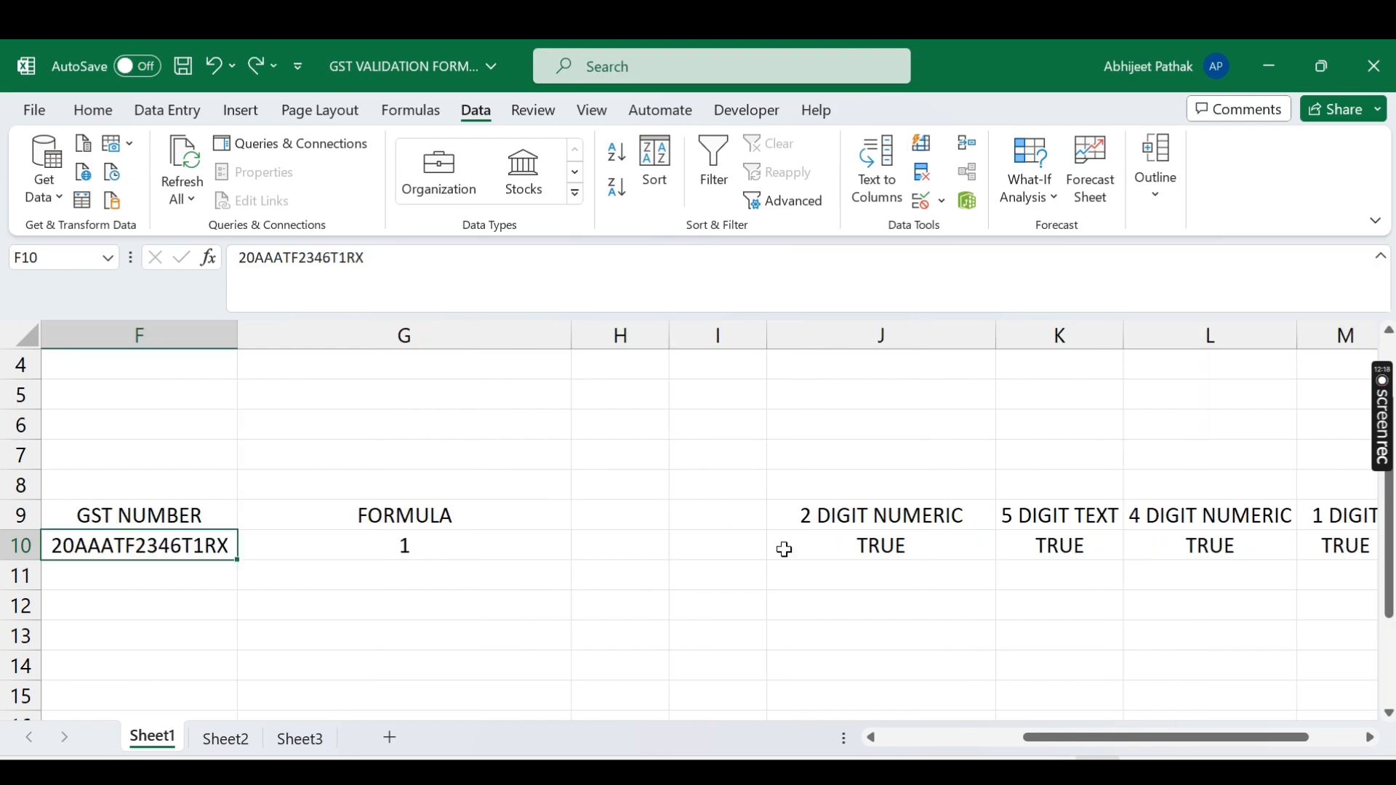
{"action": "key", "text": "Right"}
{"action": "key", "text": "Right"}
{"action": "key", "text": "Right"}
{"action": "key", "text": "Right"}
{"action": "key", "text": "Right"}
{"action": "key", "text": "Right"}
{"action": "key", "text": "Right"}
{"action": "key", "text": "Right"}
{"action": "key", "text": "Right"}
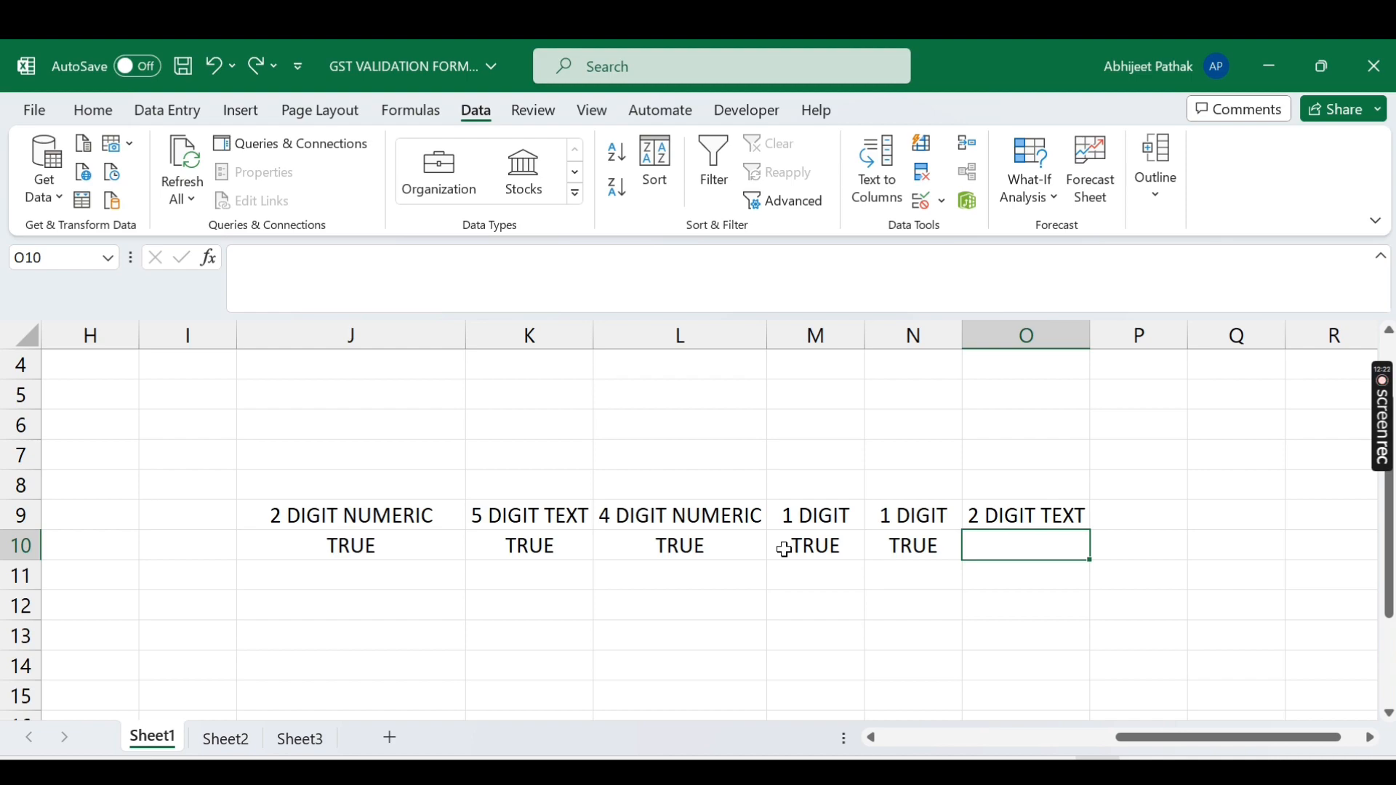
Step: Copy K10's 5 DIGIT TEXT check into O10
{"action": "key", "text": "Left"}
{"action": "key", "text": "Right"}
{"action": "key", "text": "Left"}
{"action": "key", "text": "Left"}
{"action": "key", "text": "Left"}
{"action": "key", "text": "Left"}
{"action": "key", "text": "Left"}
{"action": "key", "text": "Right"}
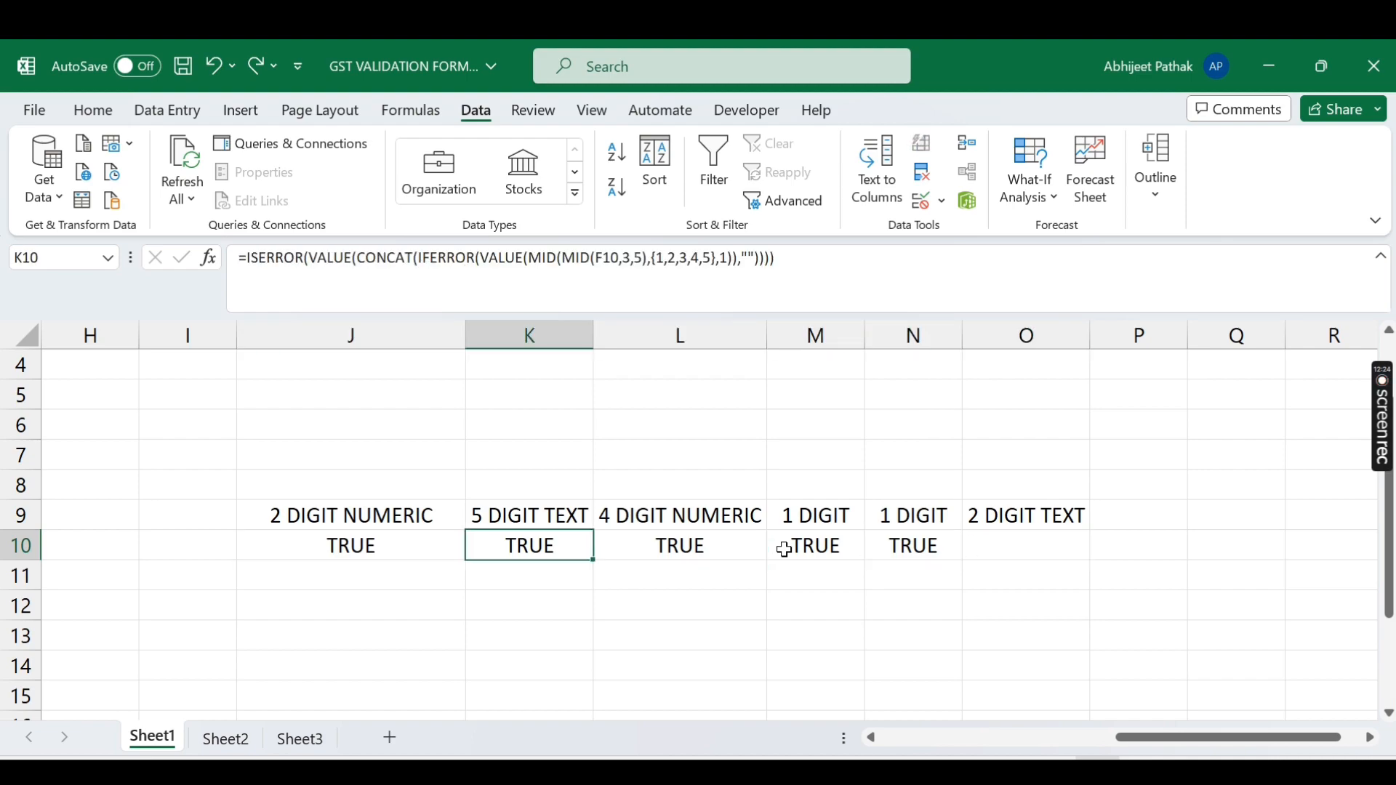
{"action": "key", "text": "ctrl+c"}
{"action": "left_click", "coordinate": [974, 544]}
{"action": "key", "text": "ctrl+v"}
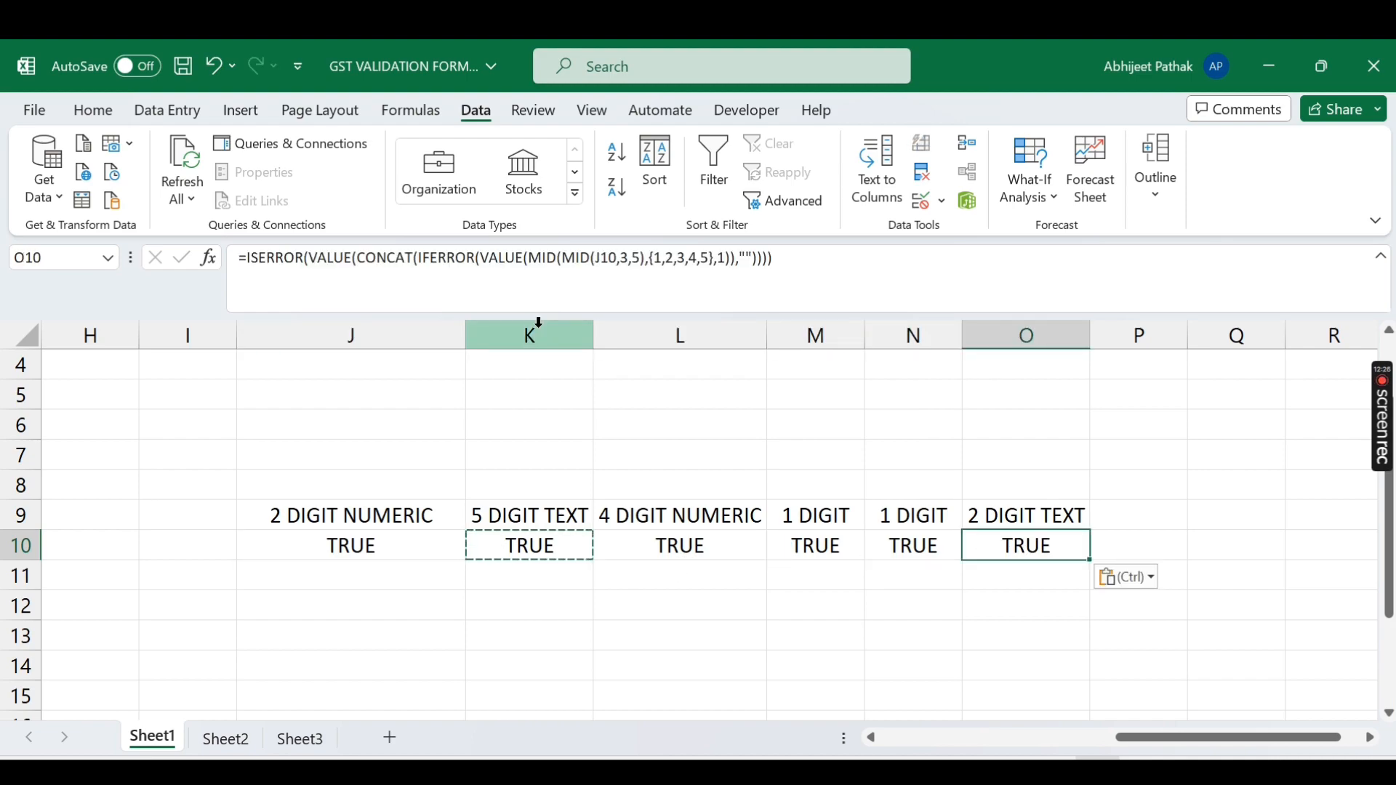
Step: Edit O10's check to ISERROR on MID(F10,14,2) so it returns TRUE
{"action": "left_click", "coordinate": [603, 256]}
{"action": "key", "text": "BackSpace"}
{"action": "type", "text": "F"}
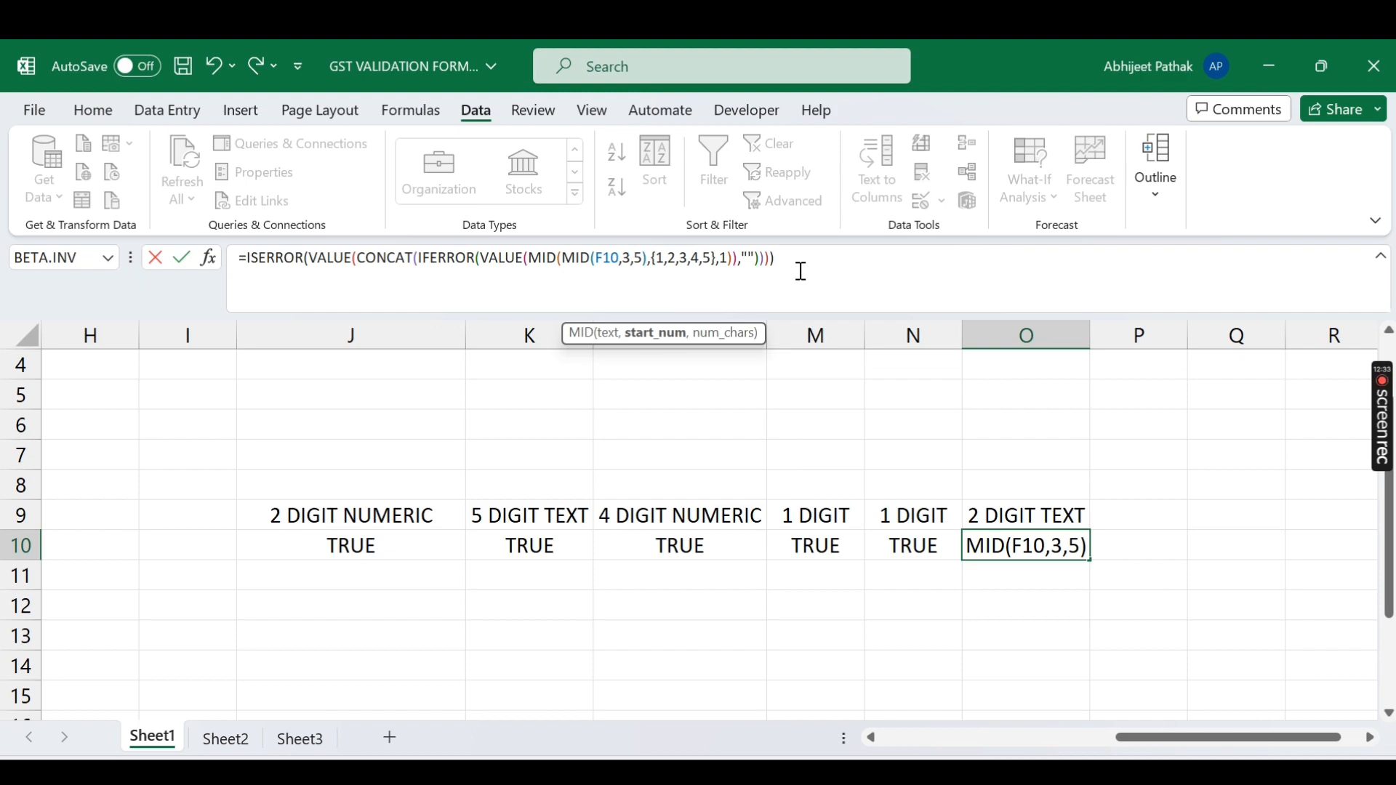
{"action": "key", "text": "BackSpace"}
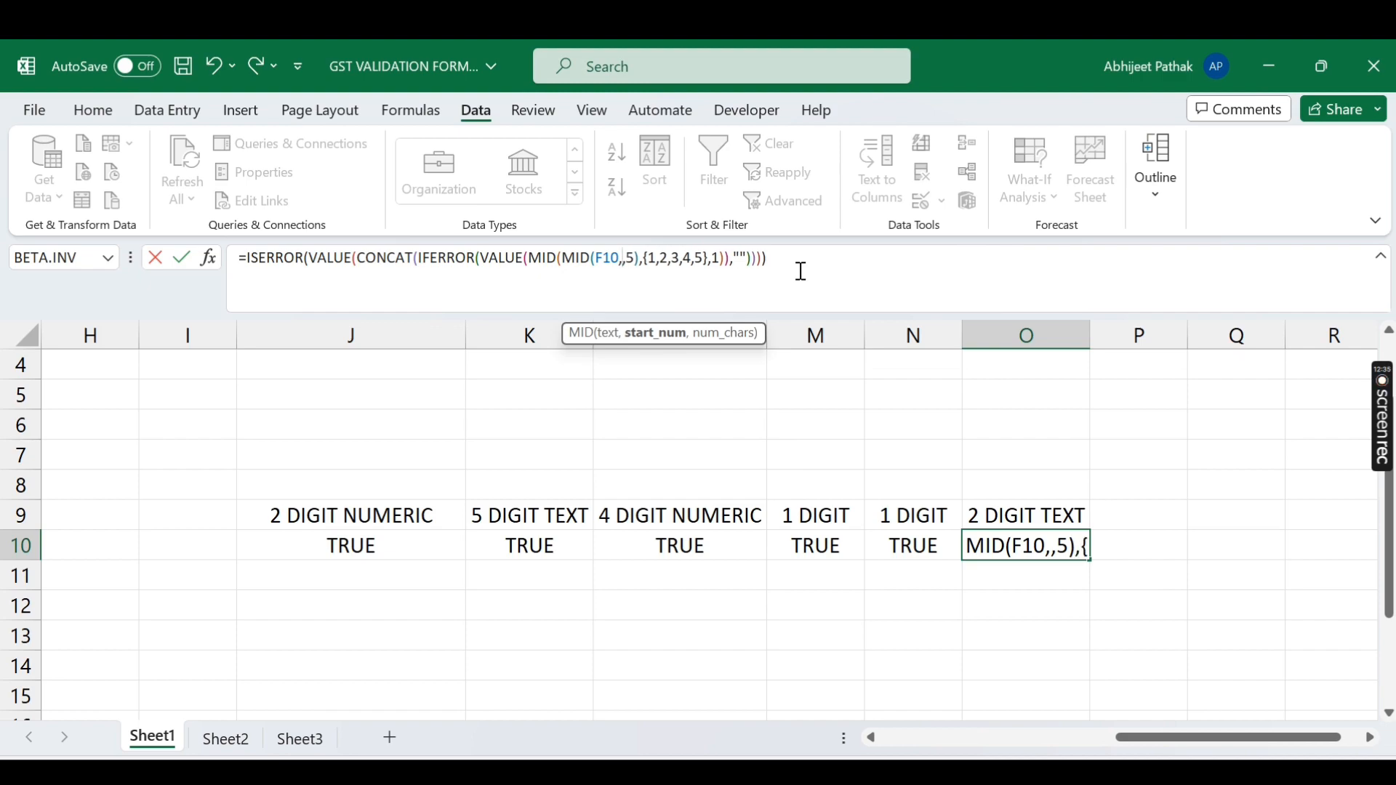
{"action": "type", "text": "14"}
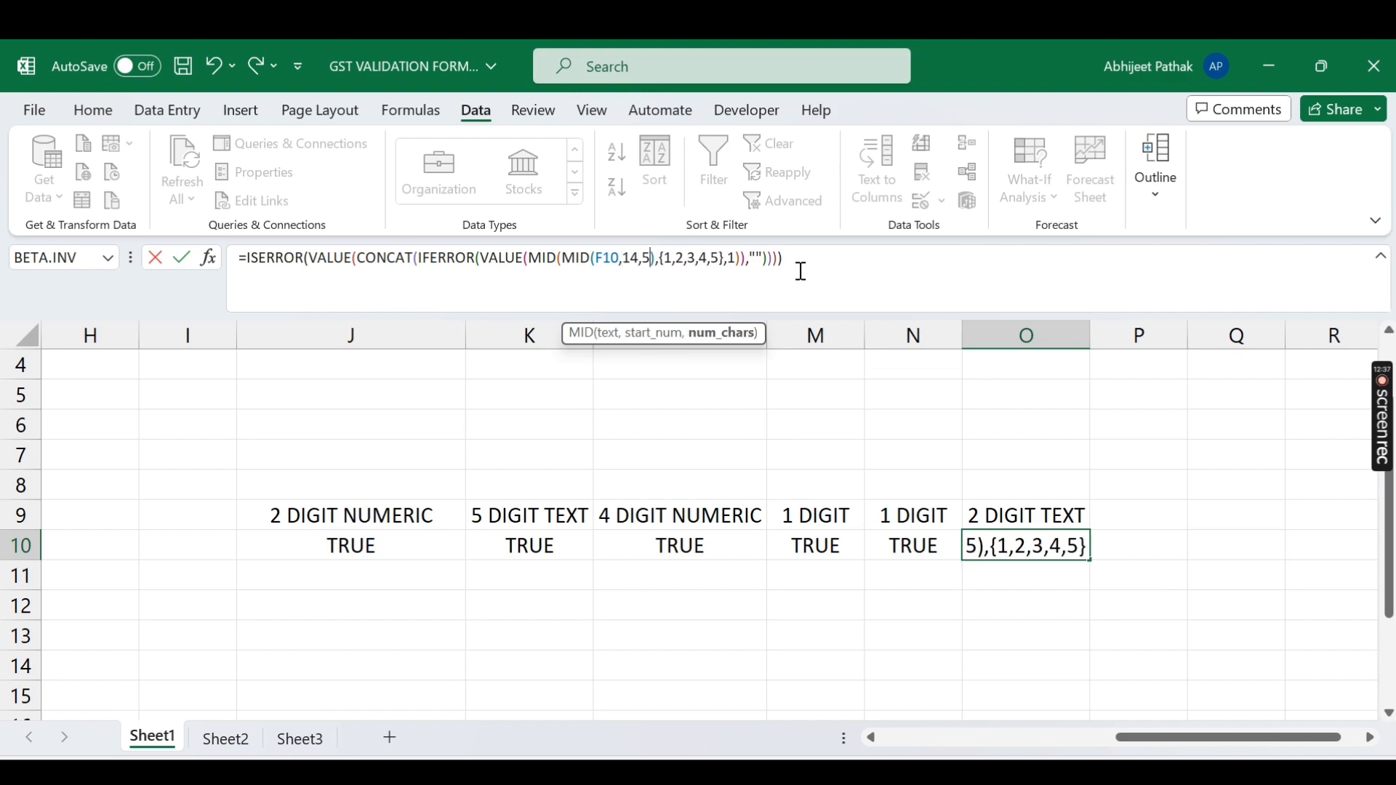
{"action": "key", "text": "BackSpace"}
{"action": "type", "text": "2"}
{"action": "key", "text": "Return"}
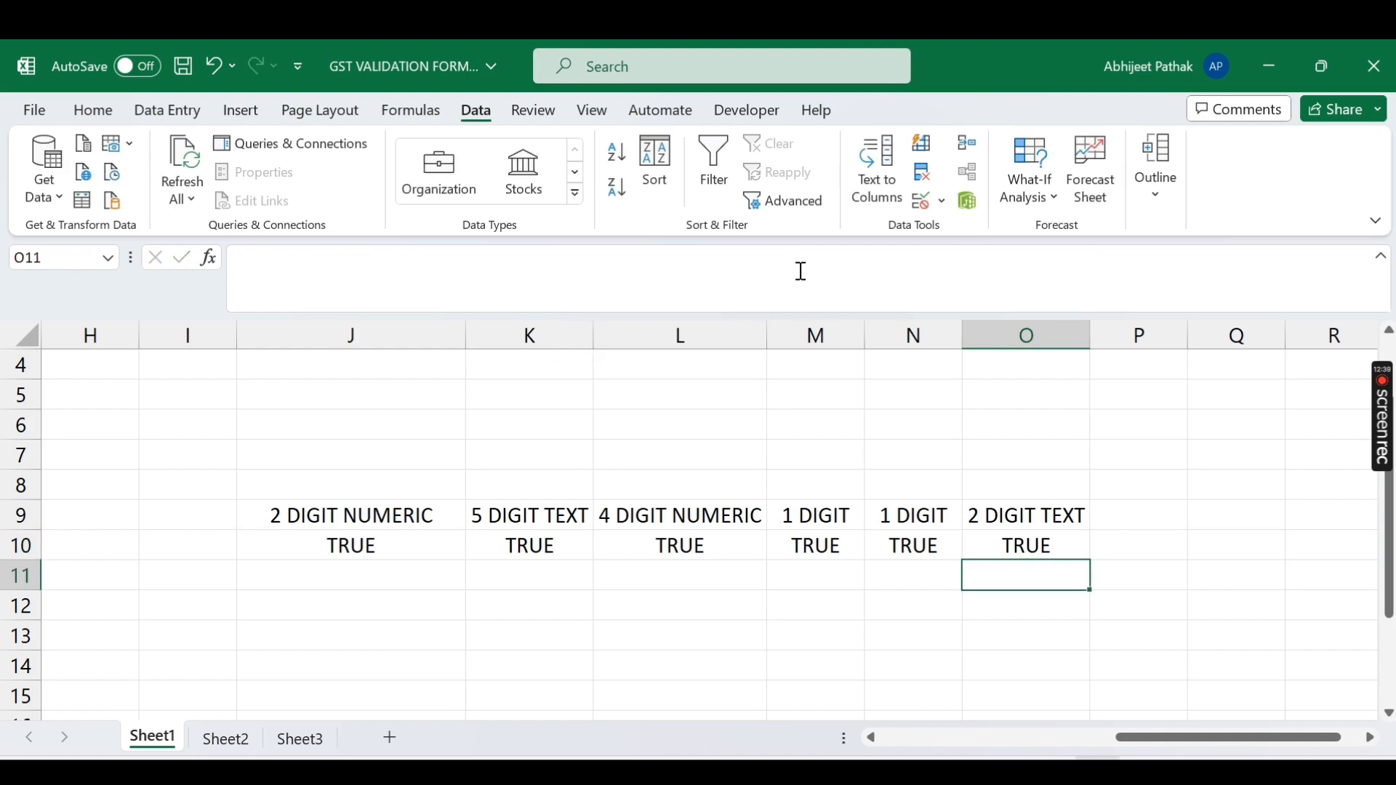
{"action": "key", "text": "Up"}
{"action": "key", "text": "Left"}
{"action": "key", "text": "Left"}
{"action": "key", "text": "Left"}
{"action": "key", "text": "Left"}
{"action": "key", "text": "Left"}
{"action": "key", "text": "Left"}
{"action": "key", "text": "Left"}
{"action": "key", "text": "Left"}
{"action": "key", "text": "Left"}
{"action": "key", "text": "Left"}
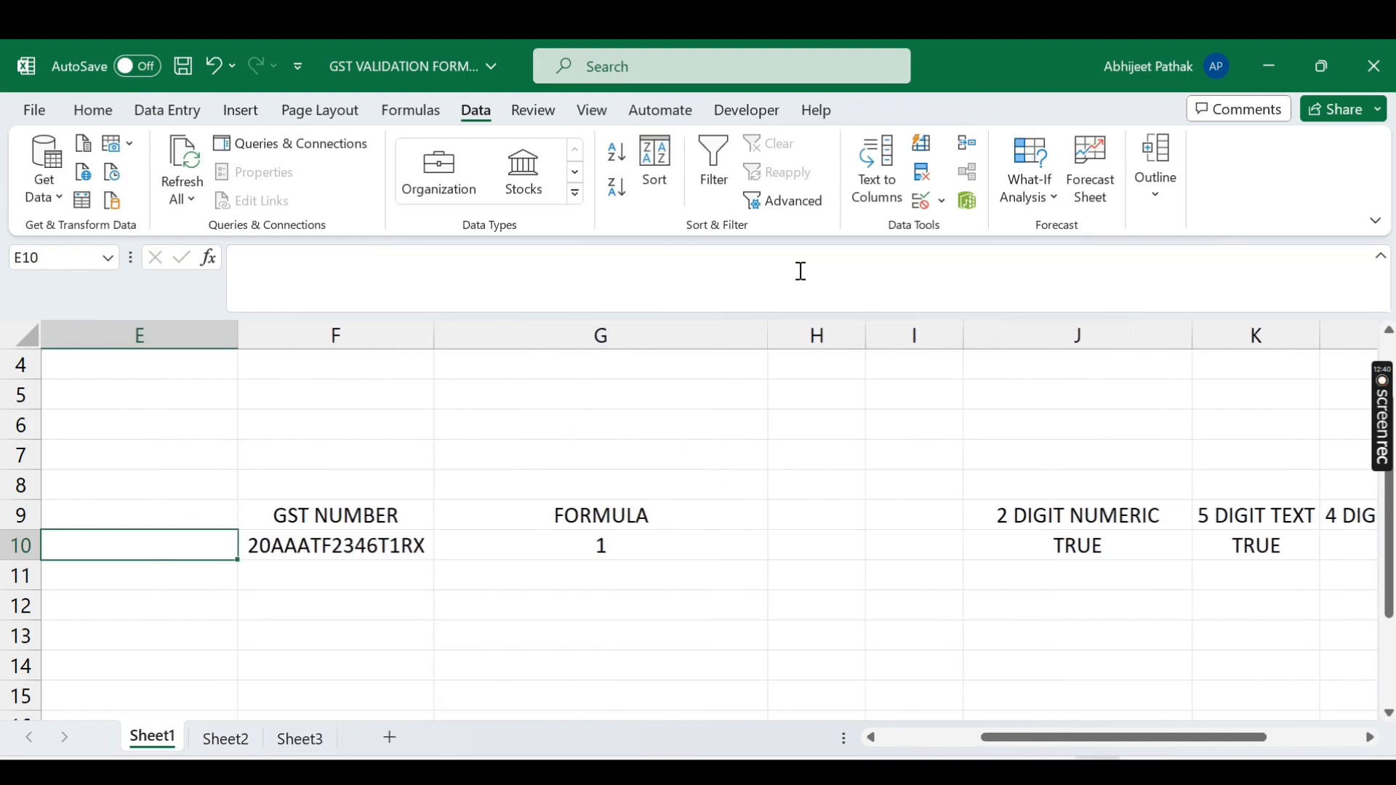
{"action": "key", "text": "Right"}
{"action": "key", "text": "Right"}
{"action": "key", "text": "Right"}
{"action": "key", "text": "Right"}
{"action": "key", "text": "Right"}
{"action": "key", "text": "Right"}
{"action": "key", "text": "Right"}
{"action": "key", "text": "Right"}
{"action": "key", "text": "Right"}
{"action": "key", "text": "Right"}
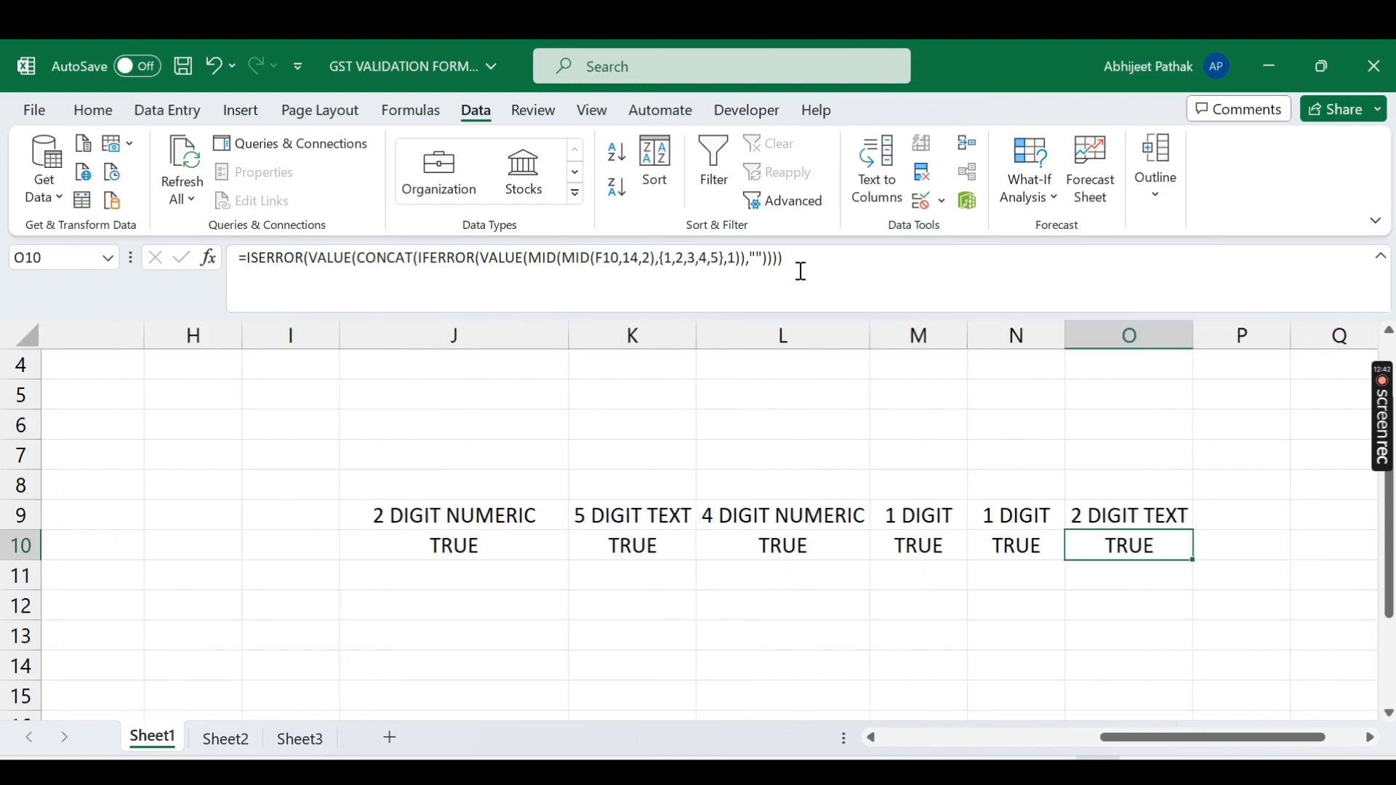
Step: Preview O10's MID(F10,14,2) part with F9, cancel, and return to F10
{"action": "left_click", "coordinate": [568, 260]}
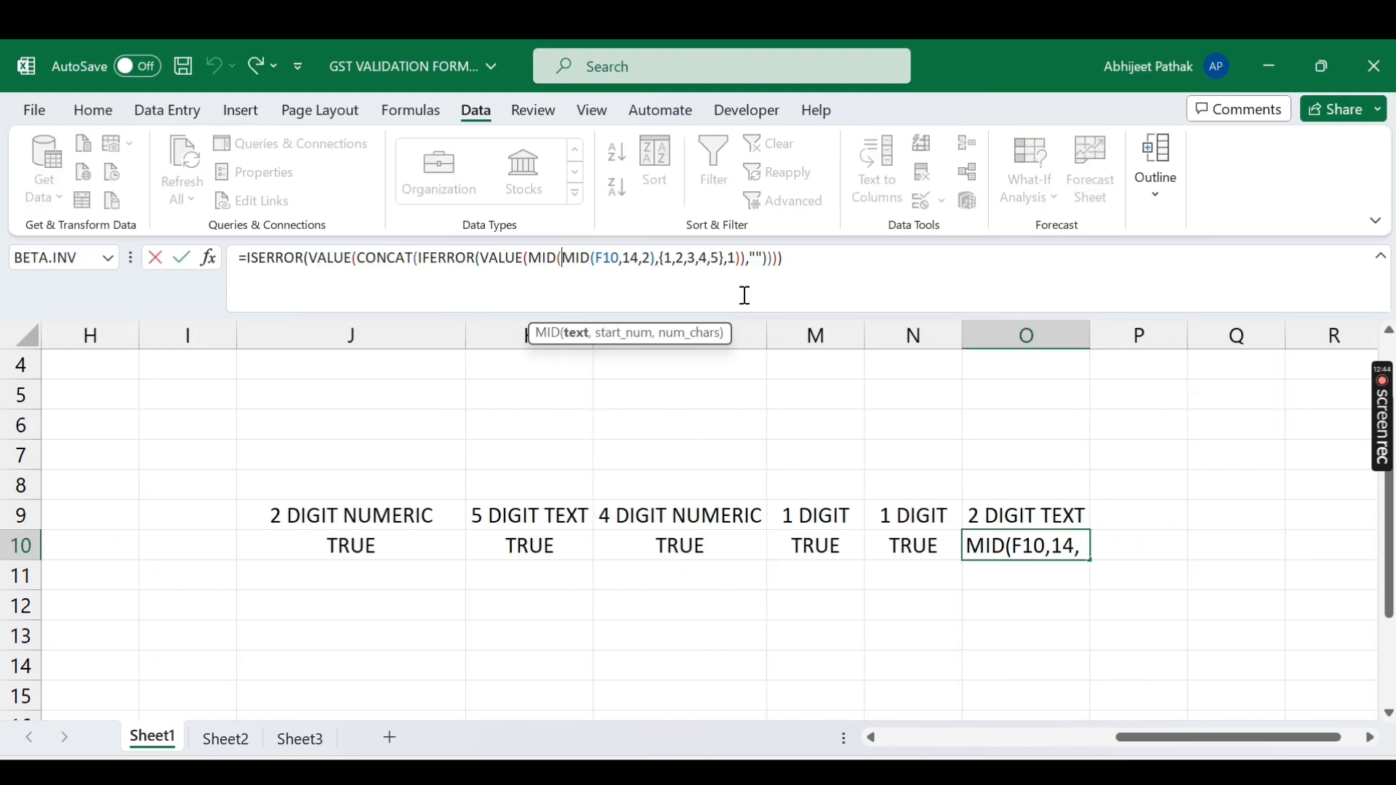
{"action": "key", "text": "shift+Right"}
{"action": "key", "text": "shift+Right"}
{"action": "key", "text": "shift+Right"}
{"action": "key", "text": "shift+Right"}
{"action": "key", "text": "shift+Right"}
{"action": "key", "text": "shift+Right"}
{"action": "key", "text": "shift+Right"}
{"action": "key", "text": "shift+Right"}
{"action": "key", "text": "shift+Right"}
{"action": "key", "text": "shift+Right"}
{"action": "key", "text": "shift+Right"}
{"action": "key", "text": "shift+Right"}
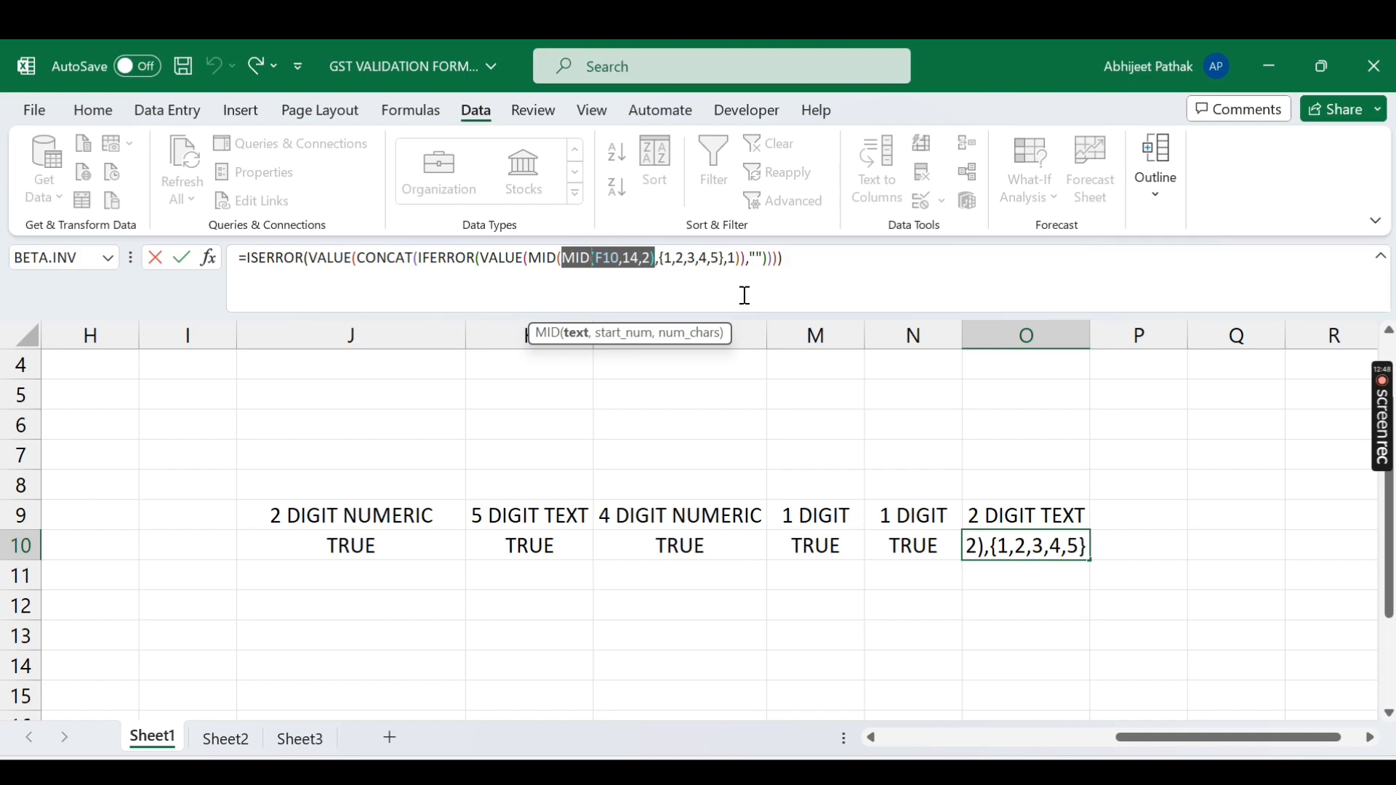
{"action": "key", "text": "F9"}
{"action": "key", "text": "Escape"}
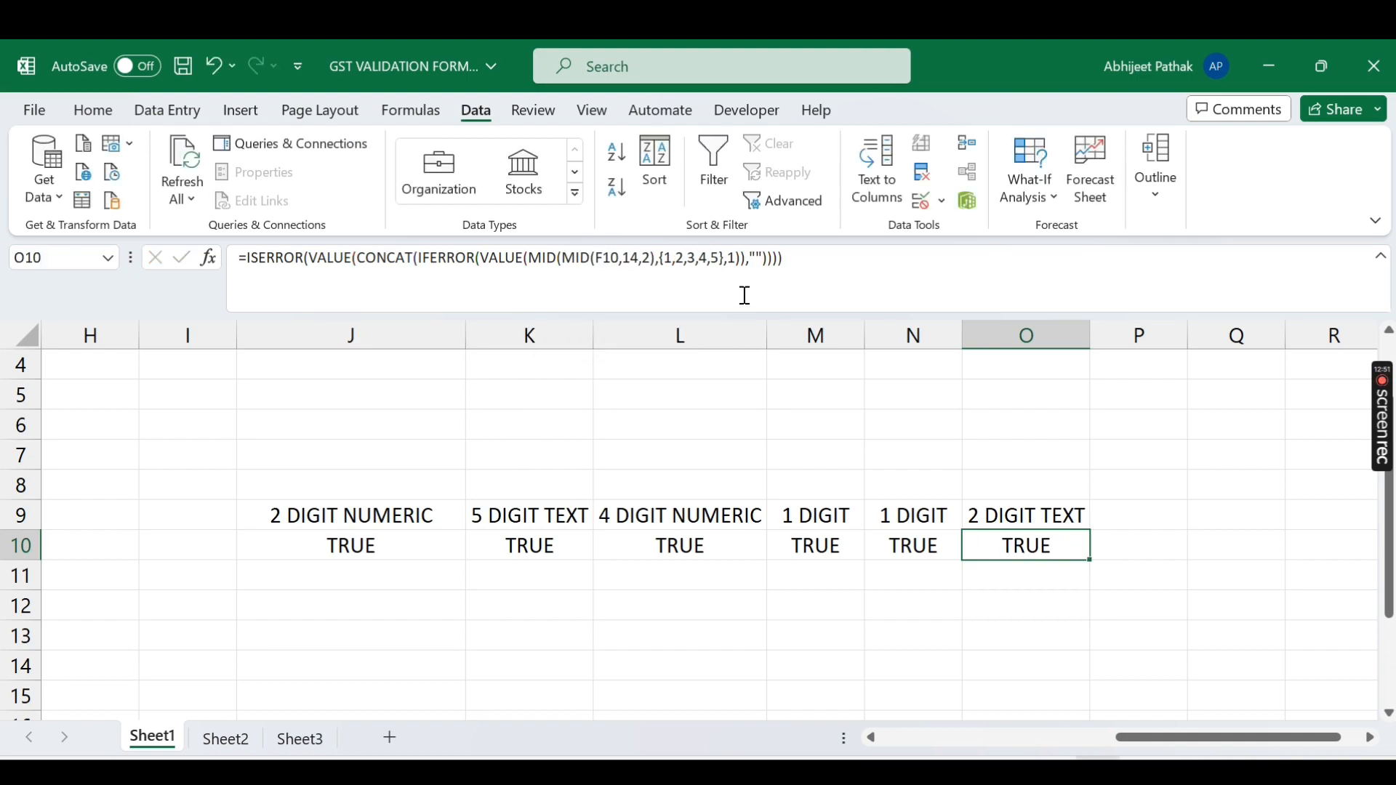
{"action": "key", "text": "Left"}
{"action": "key", "text": "Left"}
{"action": "key", "text": "Left"}
{"action": "key", "text": "Left"}
{"action": "key", "text": "Left"}
{"action": "key", "text": "Left"}
{"action": "key", "text": "Left"}
{"action": "key", "text": "Left"}
{"action": "key", "text": "Left"}
{"action": "key", "text": "Left"}
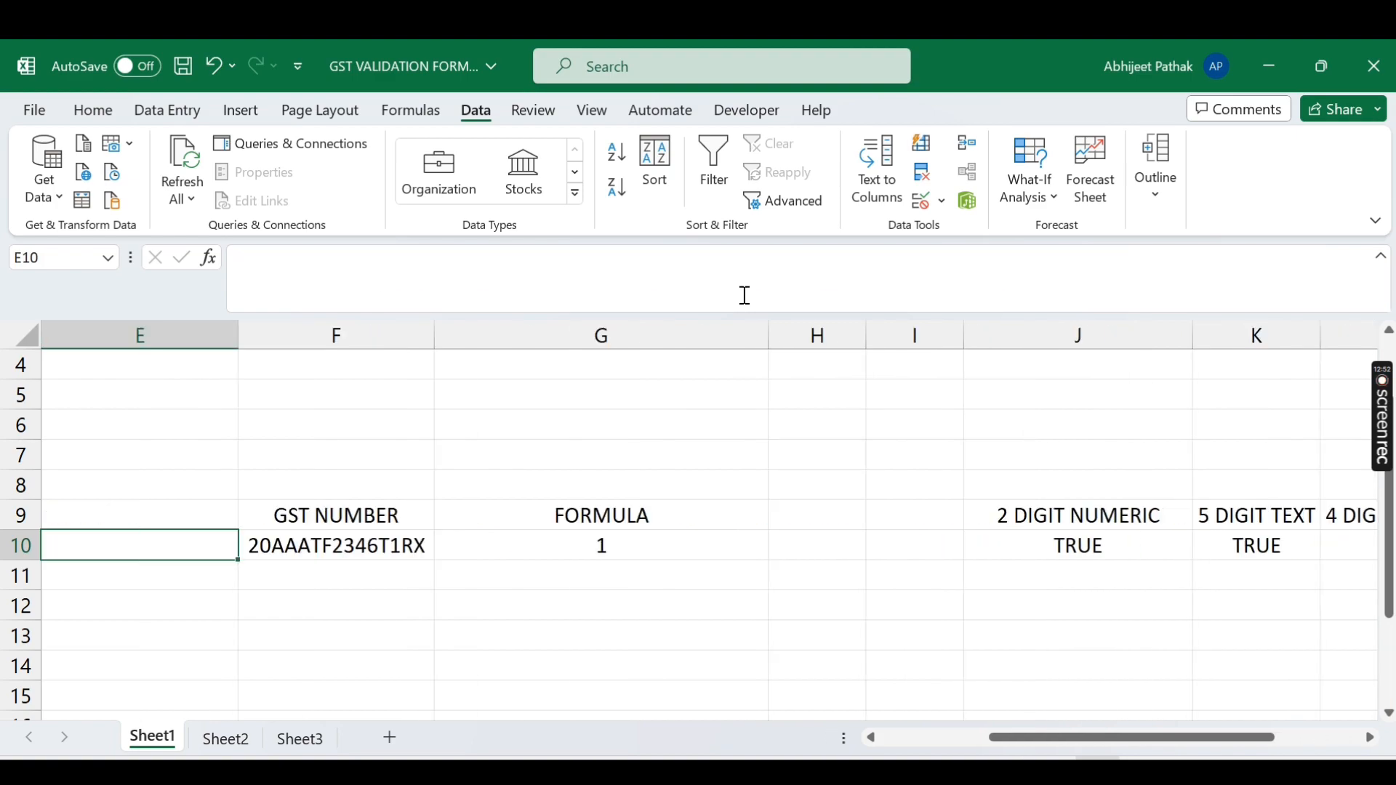
{"action": "key", "text": "Right"}
{"action": "left_click", "coordinate": [377, 258]}
{"action": "key", "text": "BackSpace"}
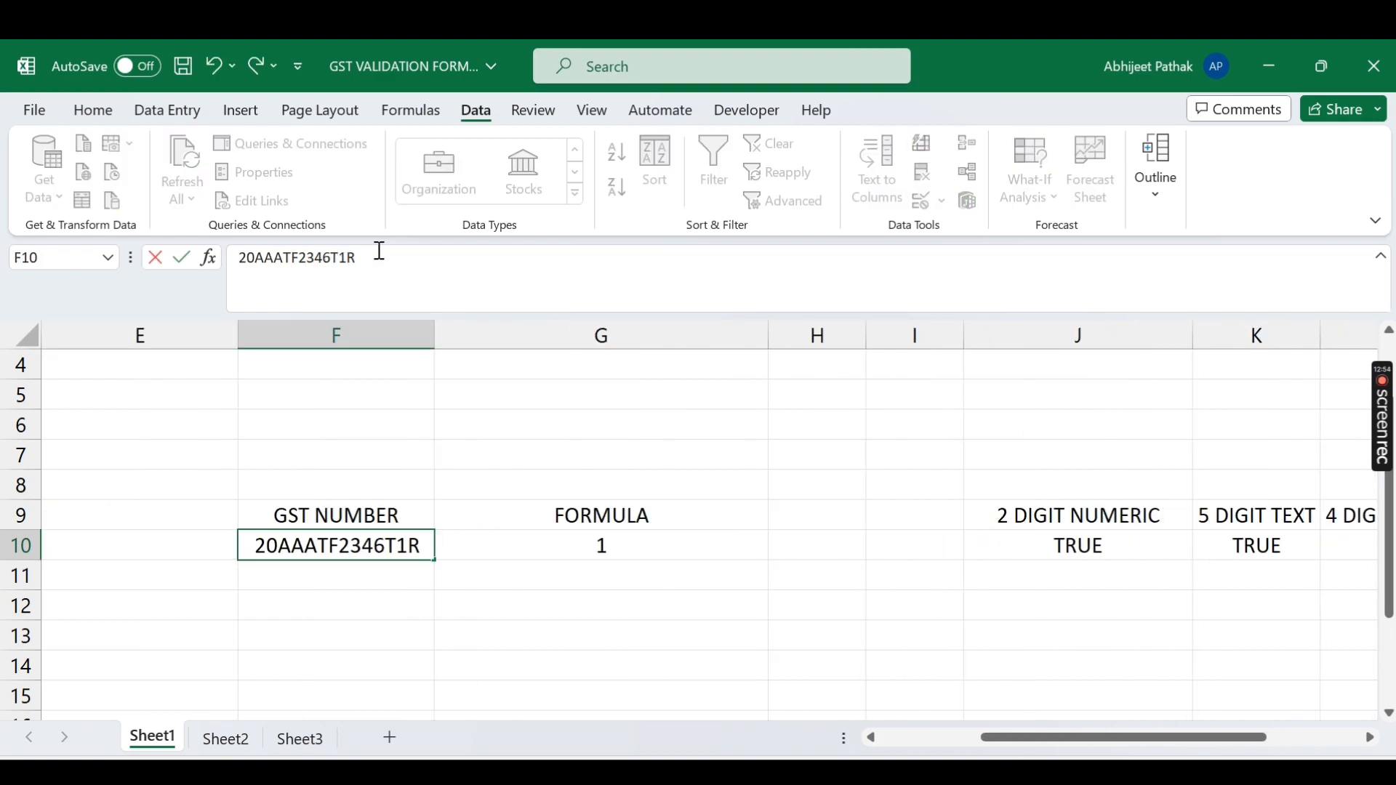
{"action": "type", "text": "5"}
{"action": "key", "text": "ctrl+Return"}
{"action": "key", "text": "Right"}
{"action": "key", "text": "Right"}
{"action": "key", "text": "Right"}
{"action": "key", "text": "Right"}
{"action": "key", "text": "Right"}
{"action": "key", "text": "Right"}
{"action": "key", "text": "Right"}
{"action": "key", "text": "Right"}
{"action": "key", "text": "Right"}
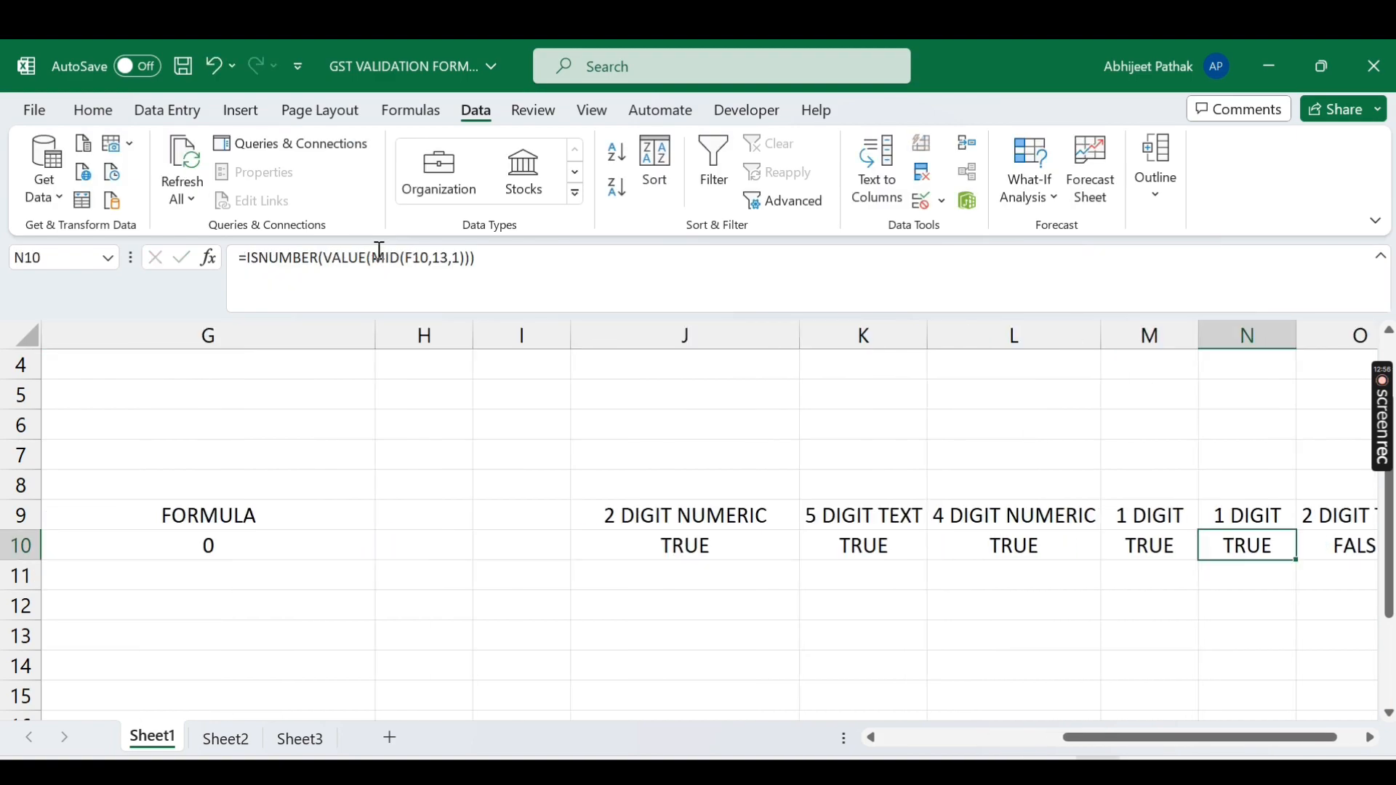
{"action": "key", "text": "ctrl+z"}
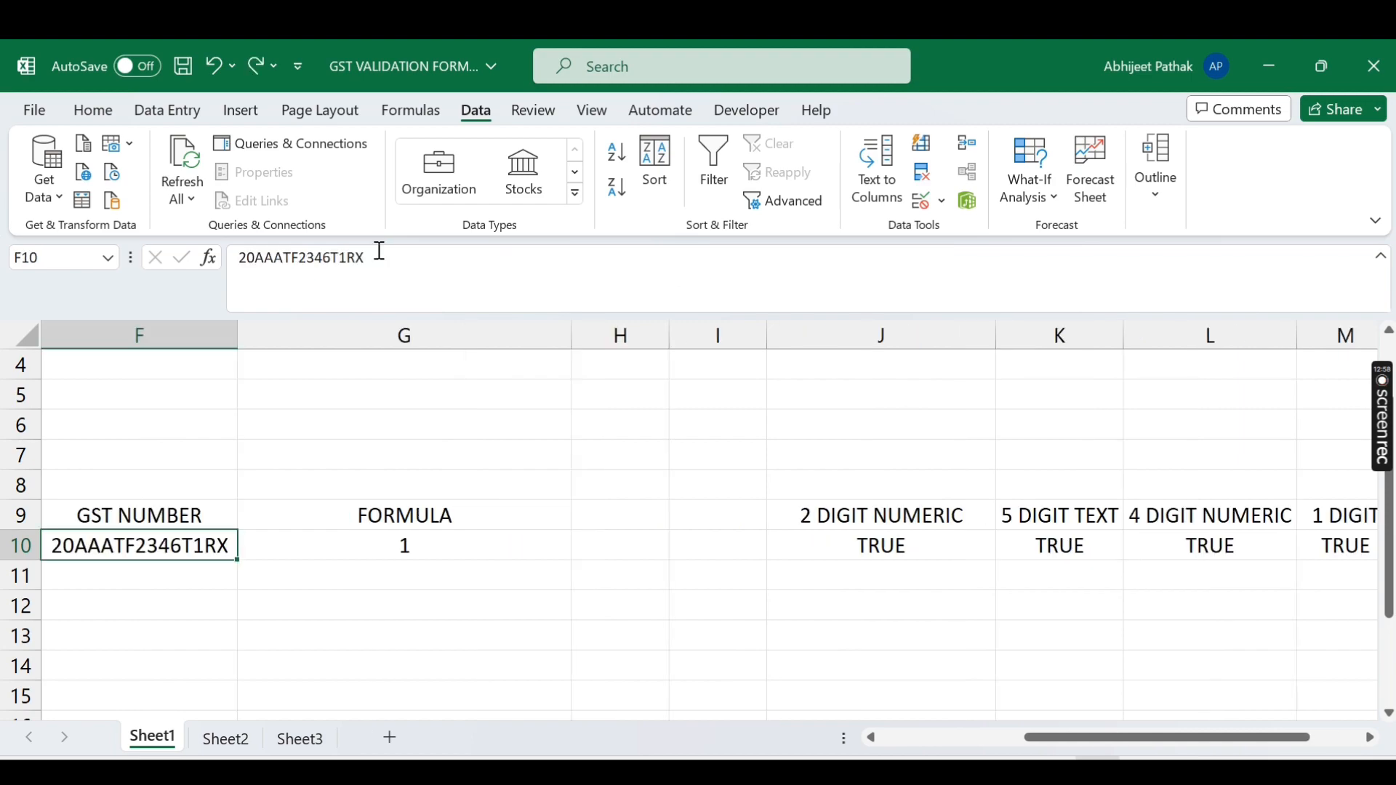
{"action": "key", "text": "Right"}
{"action": "key", "text": "Right"}
{"action": "key", "text": "Right"}
{"action": "key", "text": "Right"}
{"action": "key", "text": "Right"}
{"action": "key", "text": "Right"}
{"action": "key", "text": "Right"}
{"action": "key", "text": "Right"}
{"action": "key", "text": "Right"}
{"action": "key", "text": "Right"}
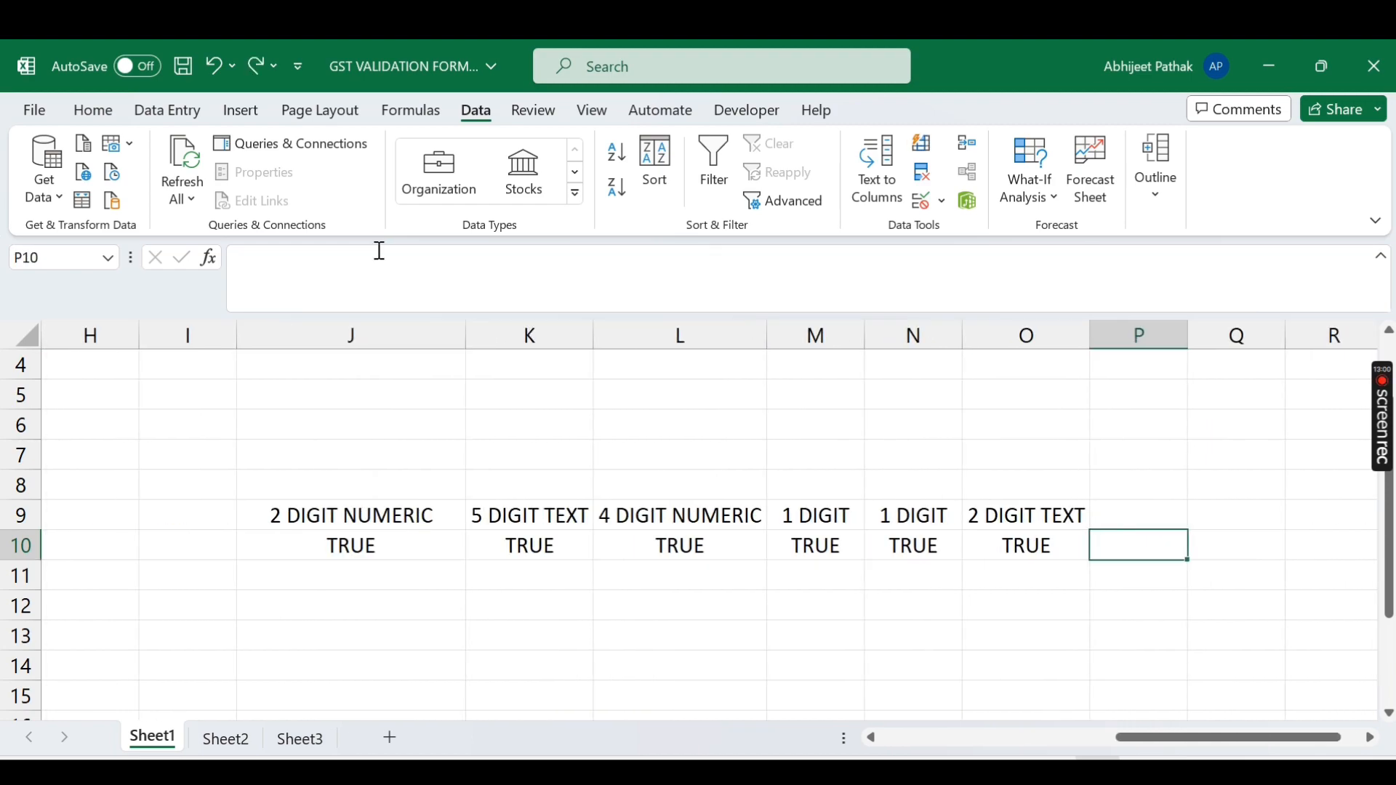
{"action": "key", "text": "Left"}
{"action": "key", "text": "Left"}
{"action": "key", "text": "Left"}
{"action": "key", "text": "Left"}
{"action": "key", "text": "Left"}
{"action": "key", "text": "Down"}
{"action": "key", "text": "Left"}
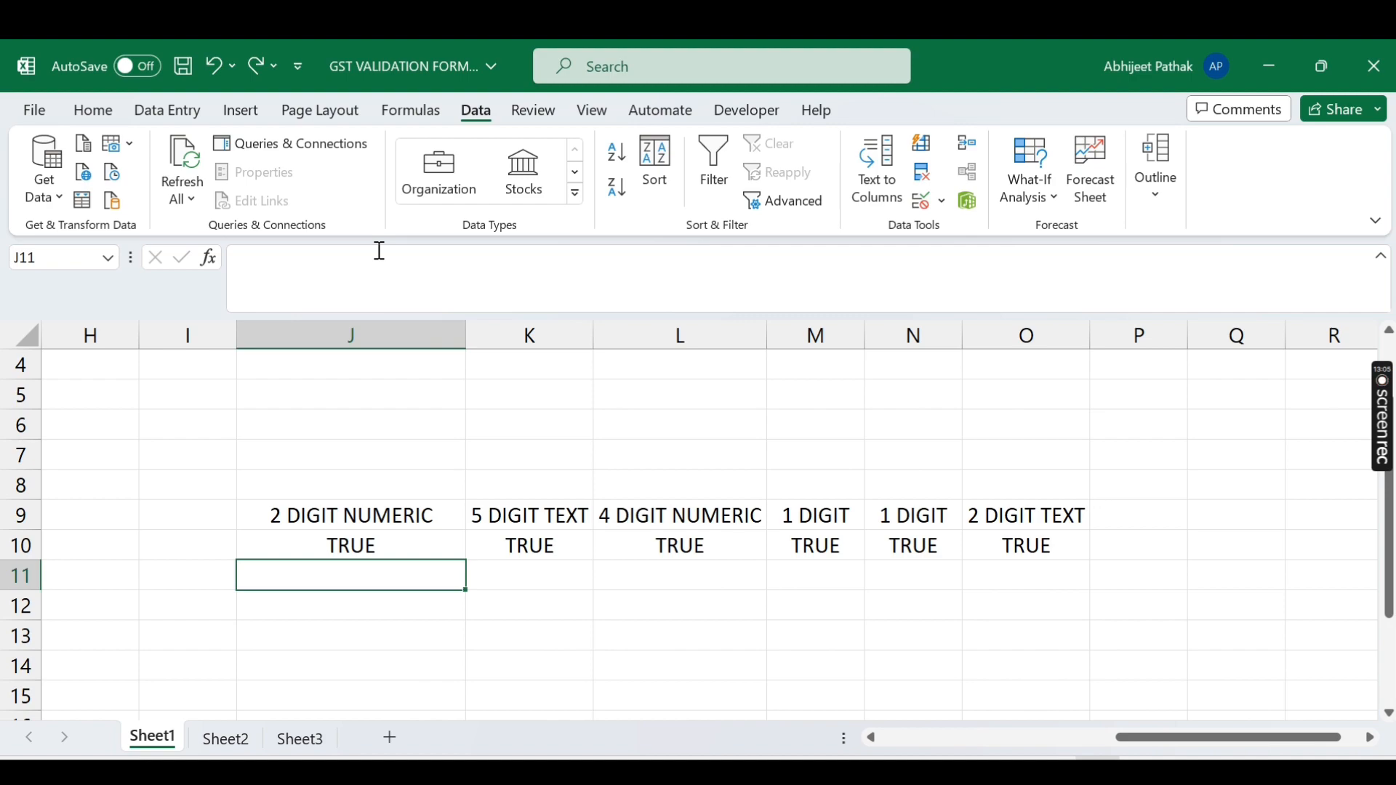
{"action": "key", "text": "Left"}
{"action": "key", "text": "Left"}
{"action": "key", "text": "Left"}
{"action": "key", "text": "Left"}
{"action": "key", "text": "Left"}
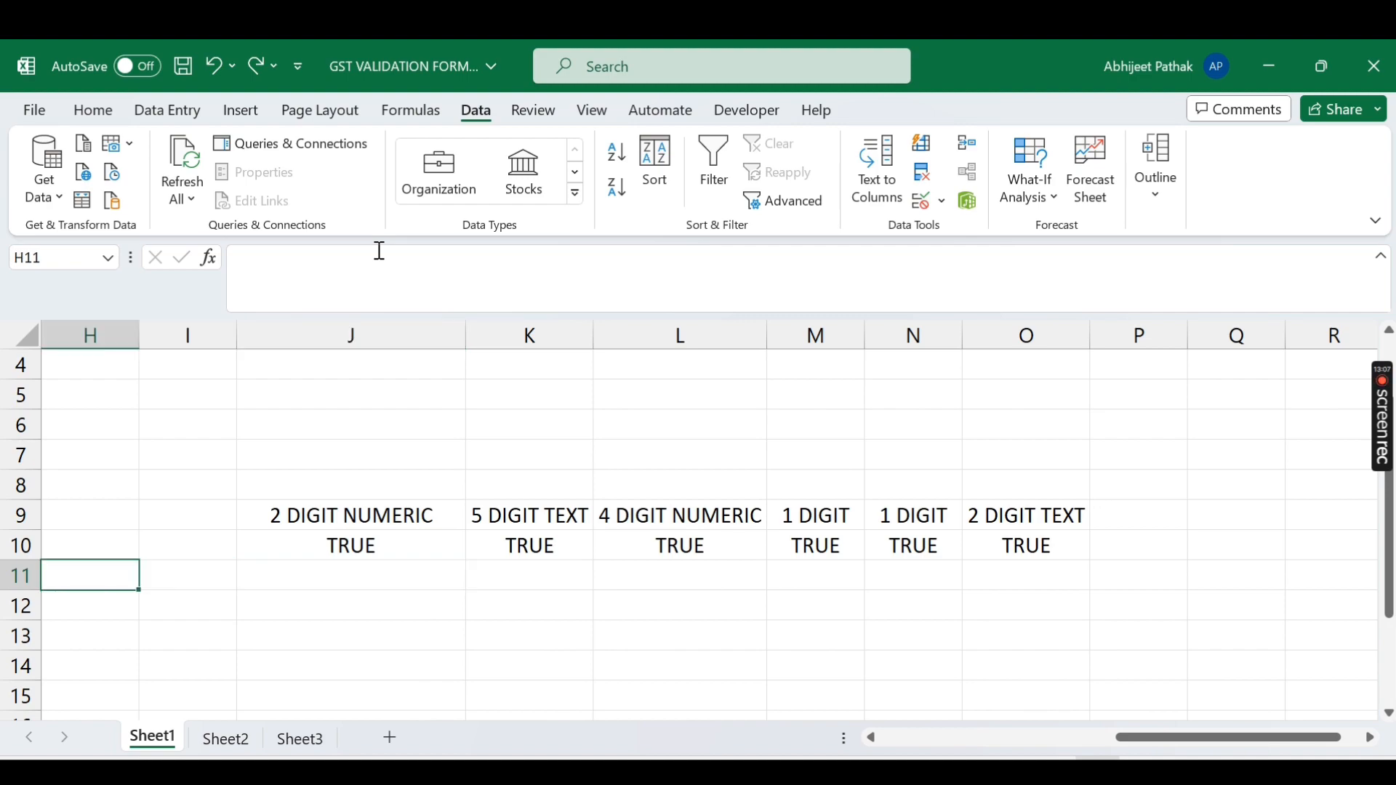
{"action": "key", "text": "Right"}
{"action": "key", "text": "Right"}
{"action": "key", "text": "Right"}
{"action": "key", "text": "Right"}
{"action": "key", "text": "Right"}
{"action": "key", "text": "Right"}
{"action": "key", "text": "Right"}
{"action": "key", "text": "Right"}
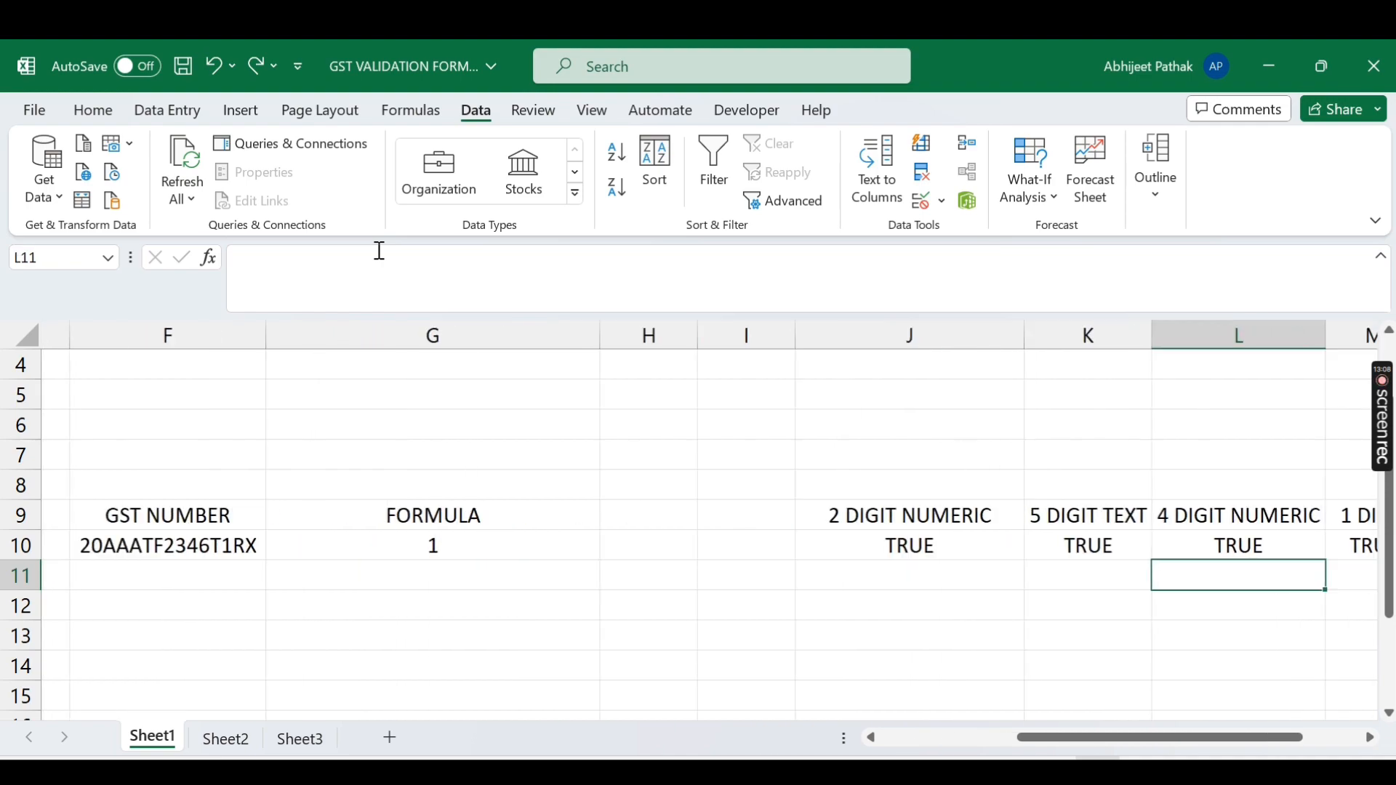
{"action": "key", "text": "Left"}
{"action": "key", "text": "Left"}
{"action": "key", "text": "Left"}
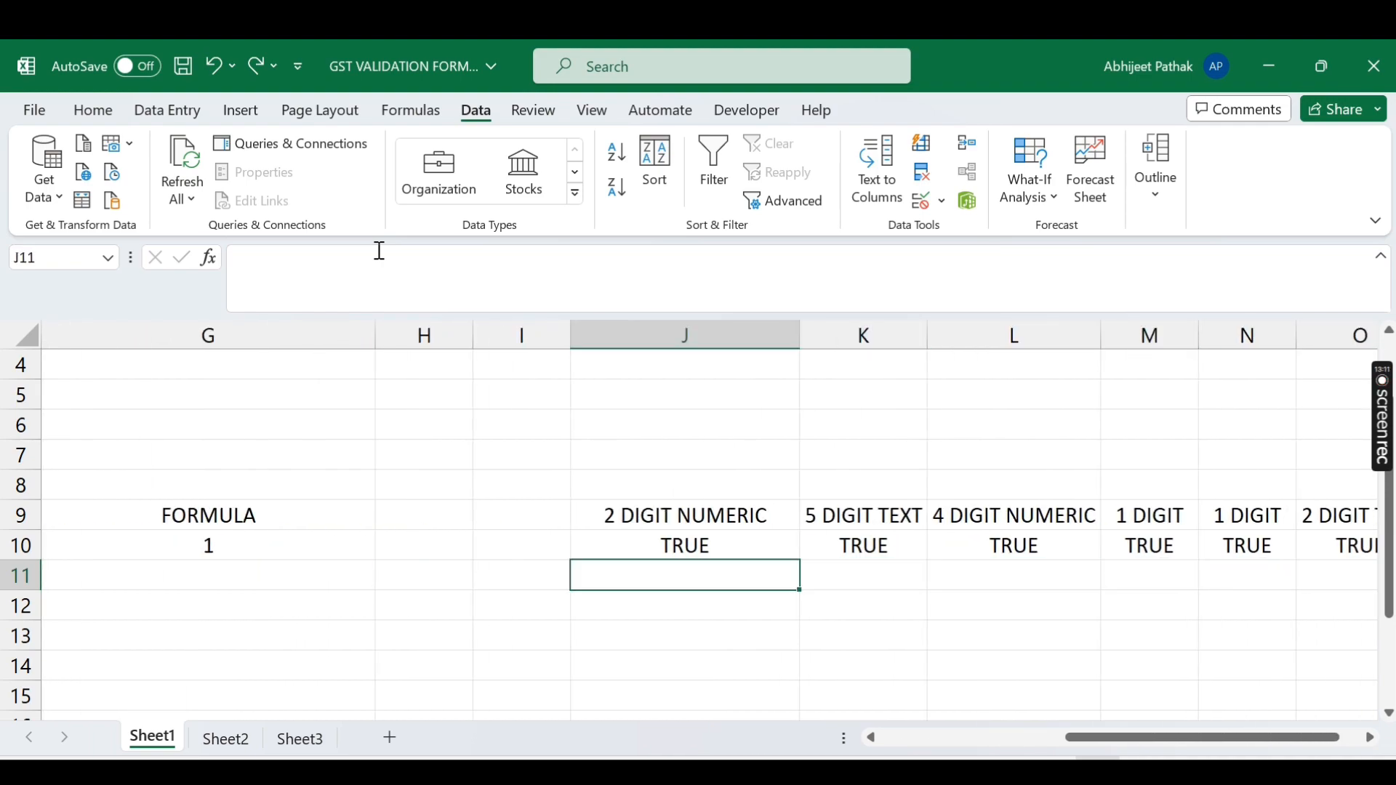
{"action": "key", "text": "Down"}
{"action": "type", "text": "TRUE"}
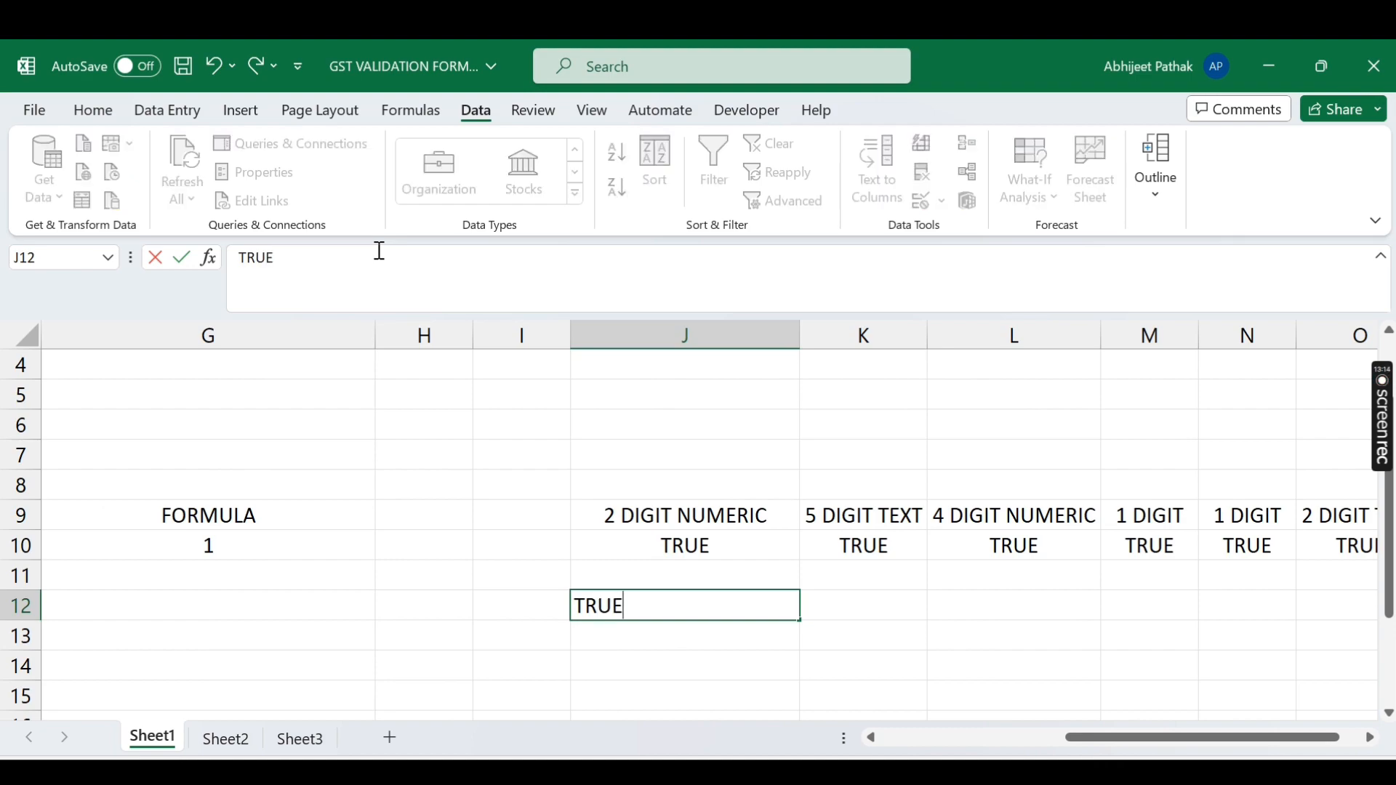
{"action": "key", "text": "Tab"}
{"action": "type", "text": "TR"}
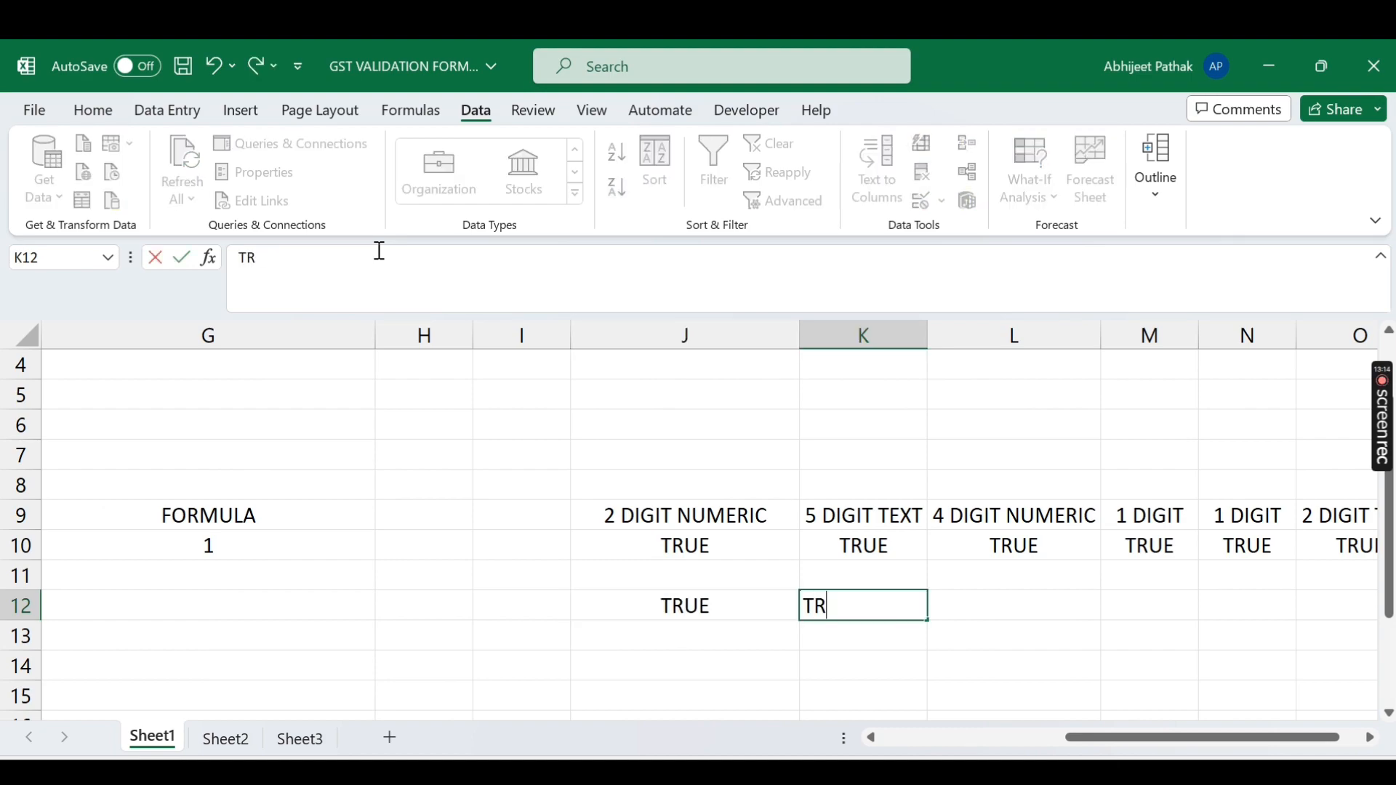
{"action": "type", "text": "UE"}
{"action": "key", "text": "Tab"}
{"action": "type", "text": "TRUE"}
{"action": "key", "text": "Tab"}
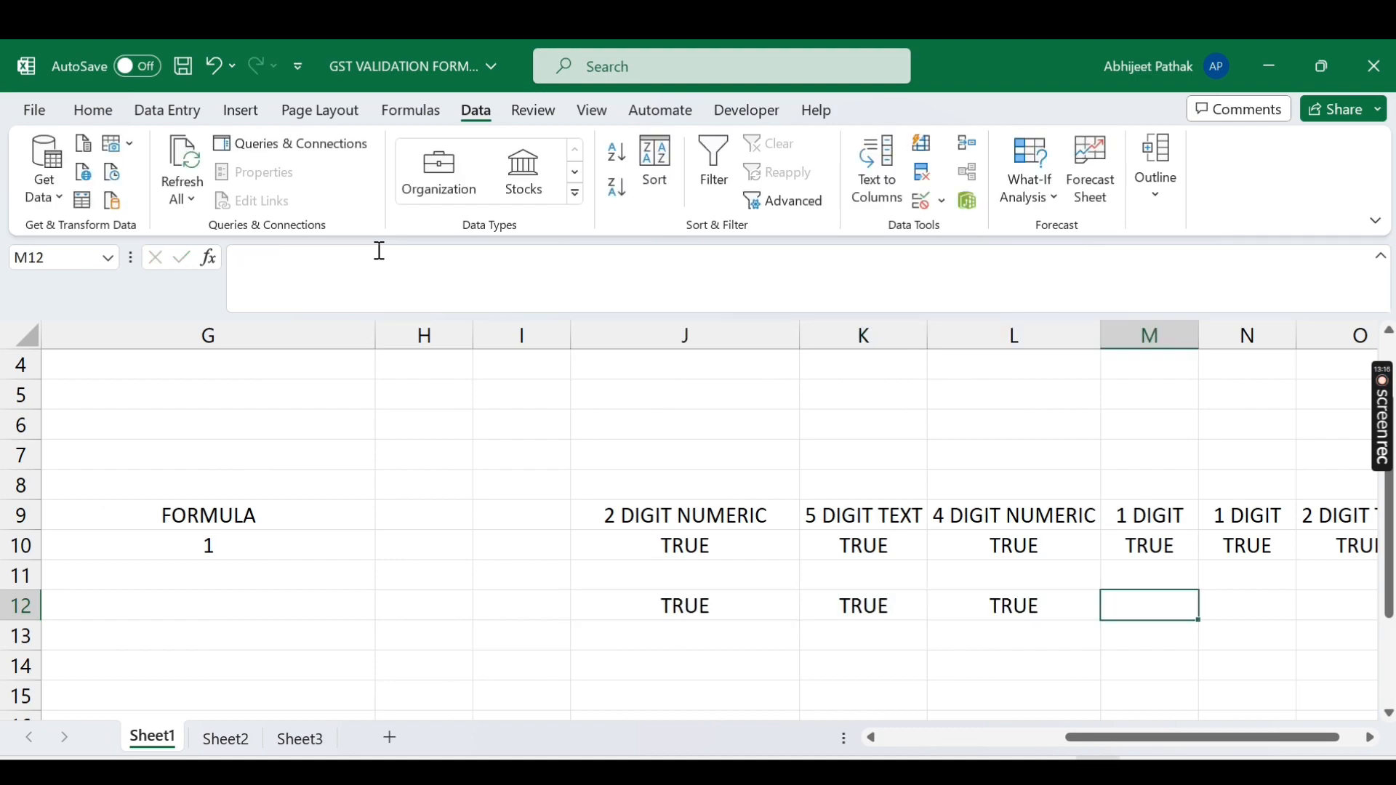
{"action": "key", "text": "Left"}
{"action": "key", "text": "Left"}
{"action": "key", "text": "Left"}
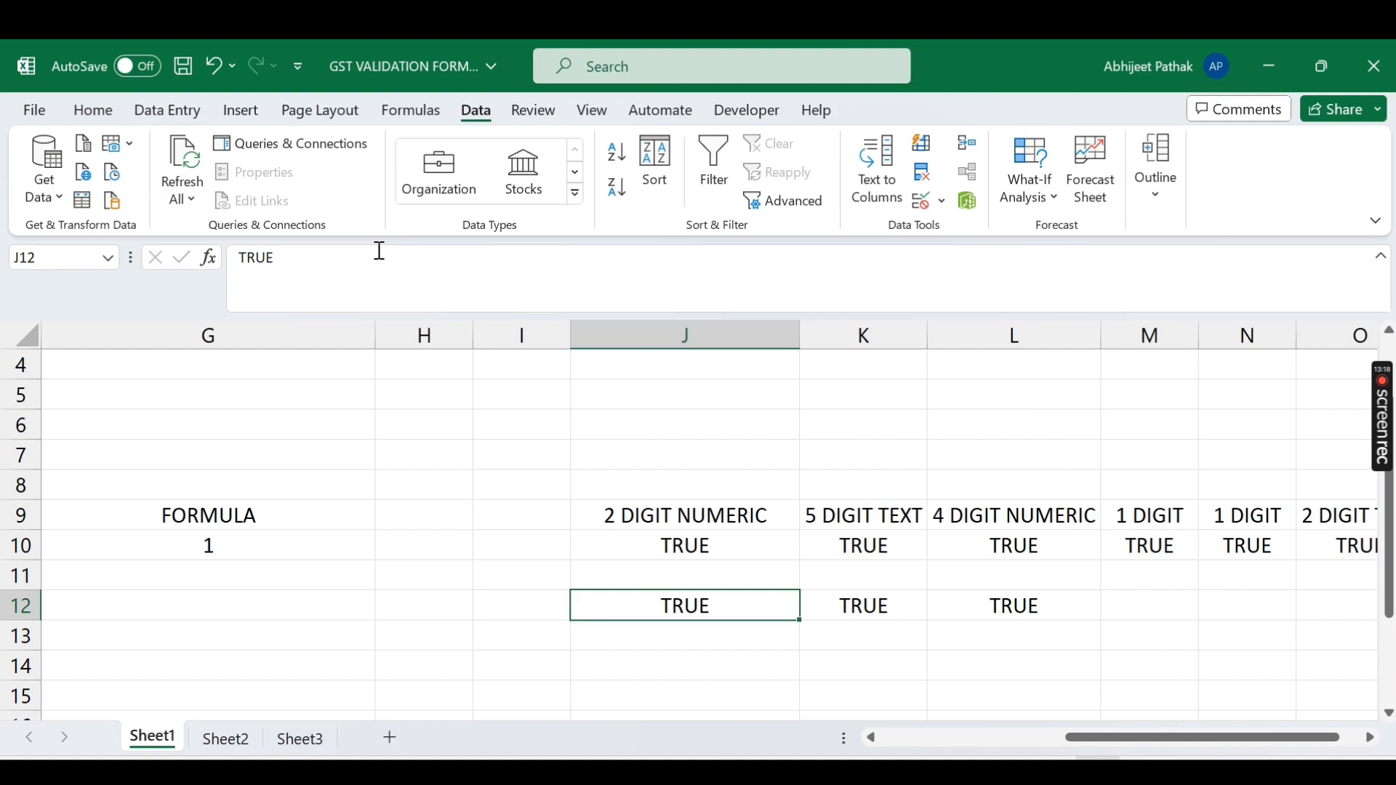
{"action": "key", "text": "Right"}
{"action": "key", "text": "Right"}
{"action": "key", "text": "Right"}
{"action": "type", "text": "="}
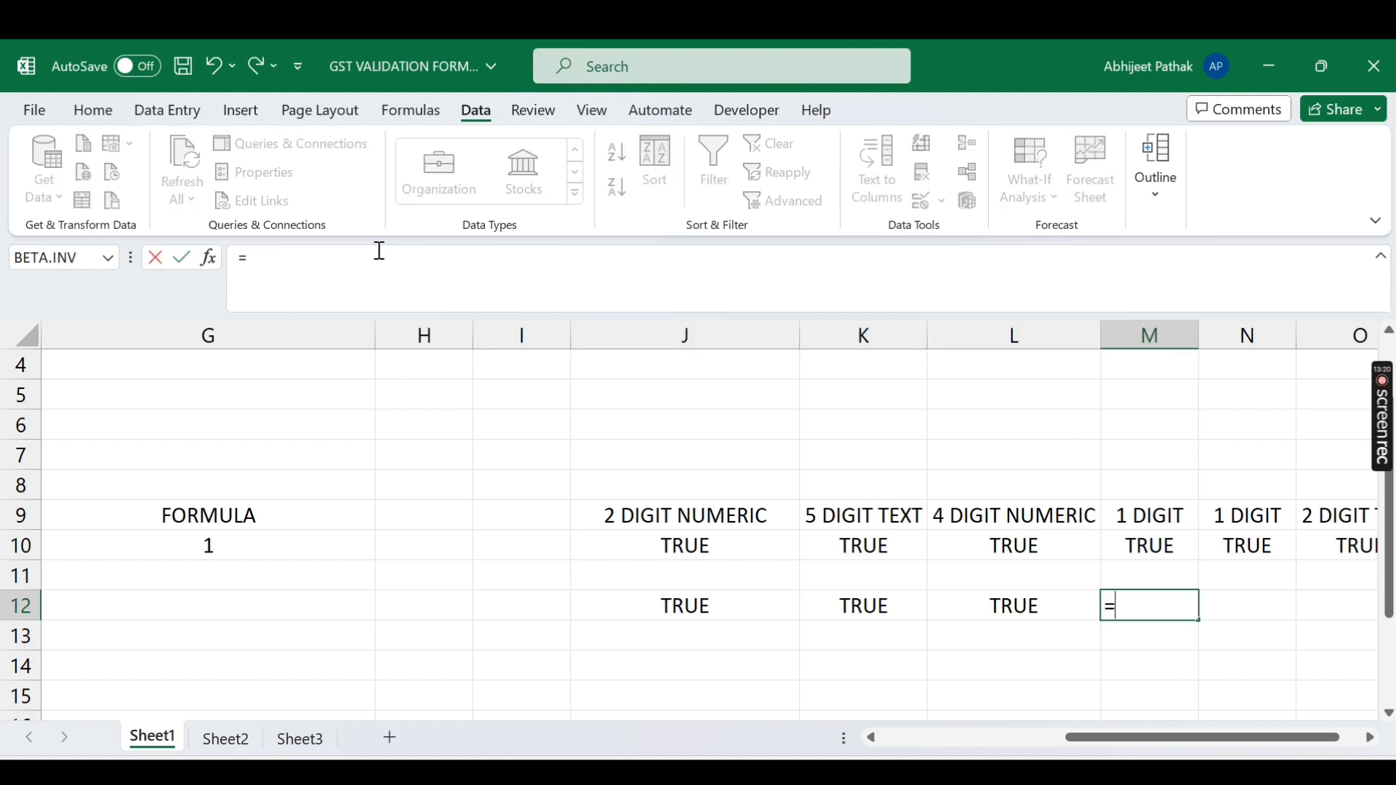
{"action": "key", "text": "Left"}
{"action": "key", "text": "Left"}
{"action": "key", "text": "Left"}
{"action": "type", "text": "*"}
{"action": "key", "text": "Left"}
{"action": "key", "text": "Left"}
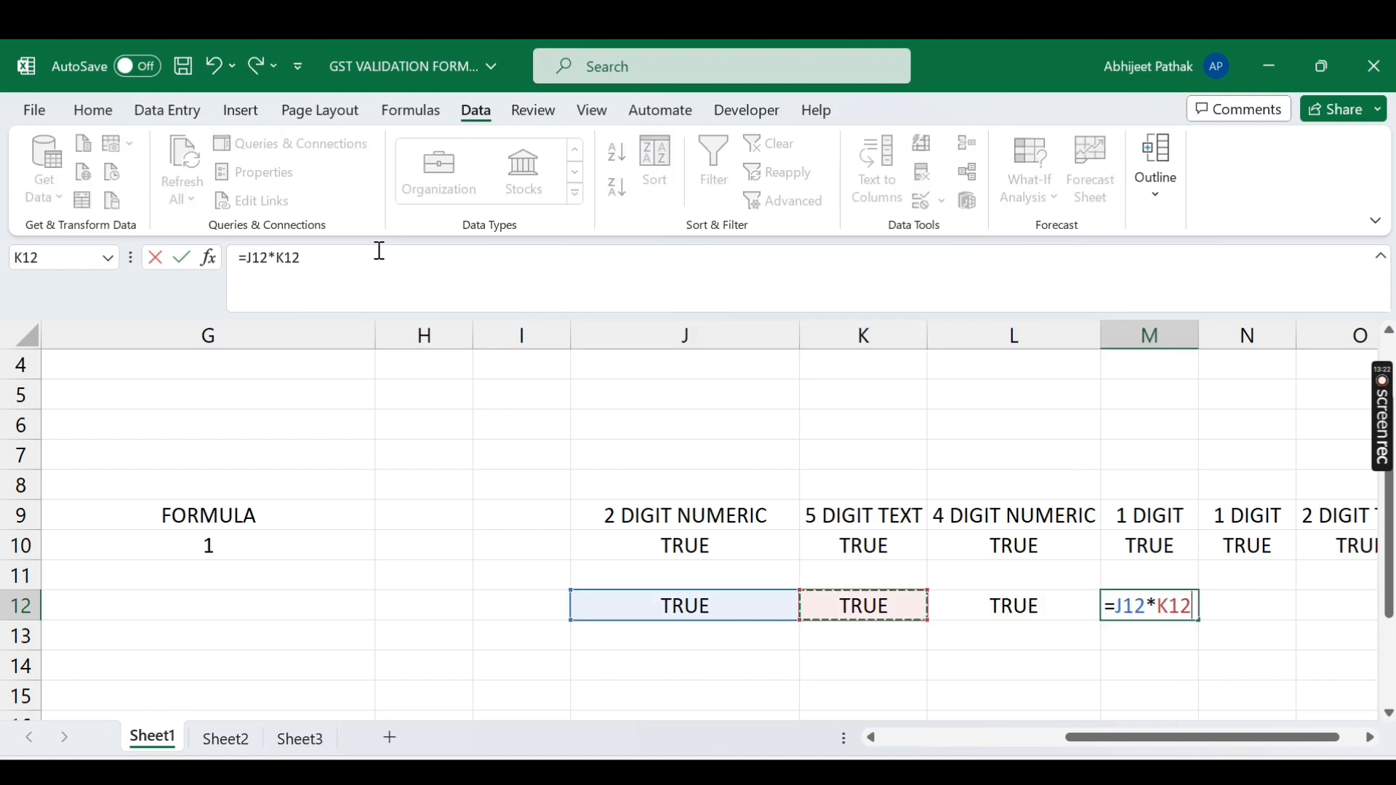
{"action": "type", "text": "*"}
{"action": "key", "text": "Left"}
{"action": "key", "text": "Left"}
{"action": "key", "text": "Right"}
{"action": "key", "text": "Return"}
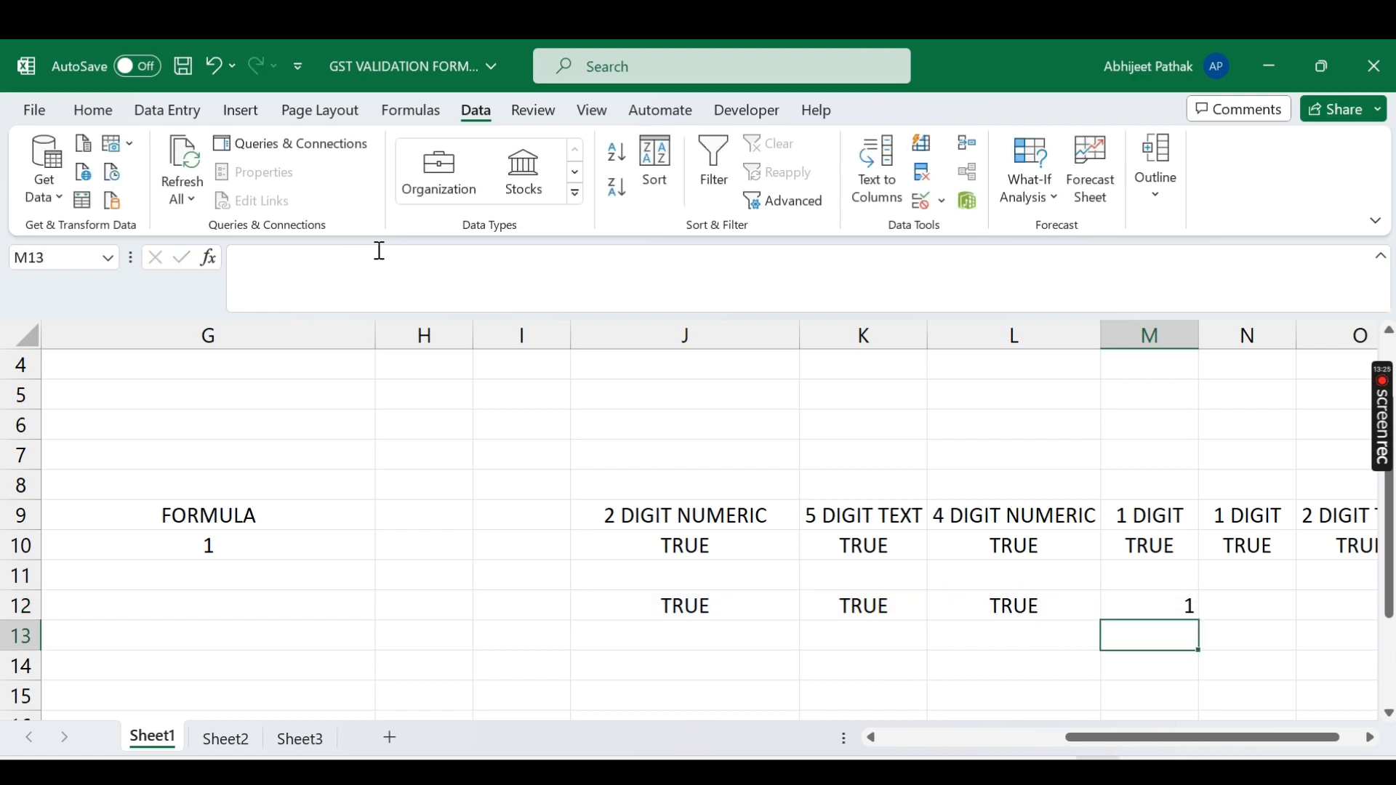
{"action": "key", "text": "Up"}
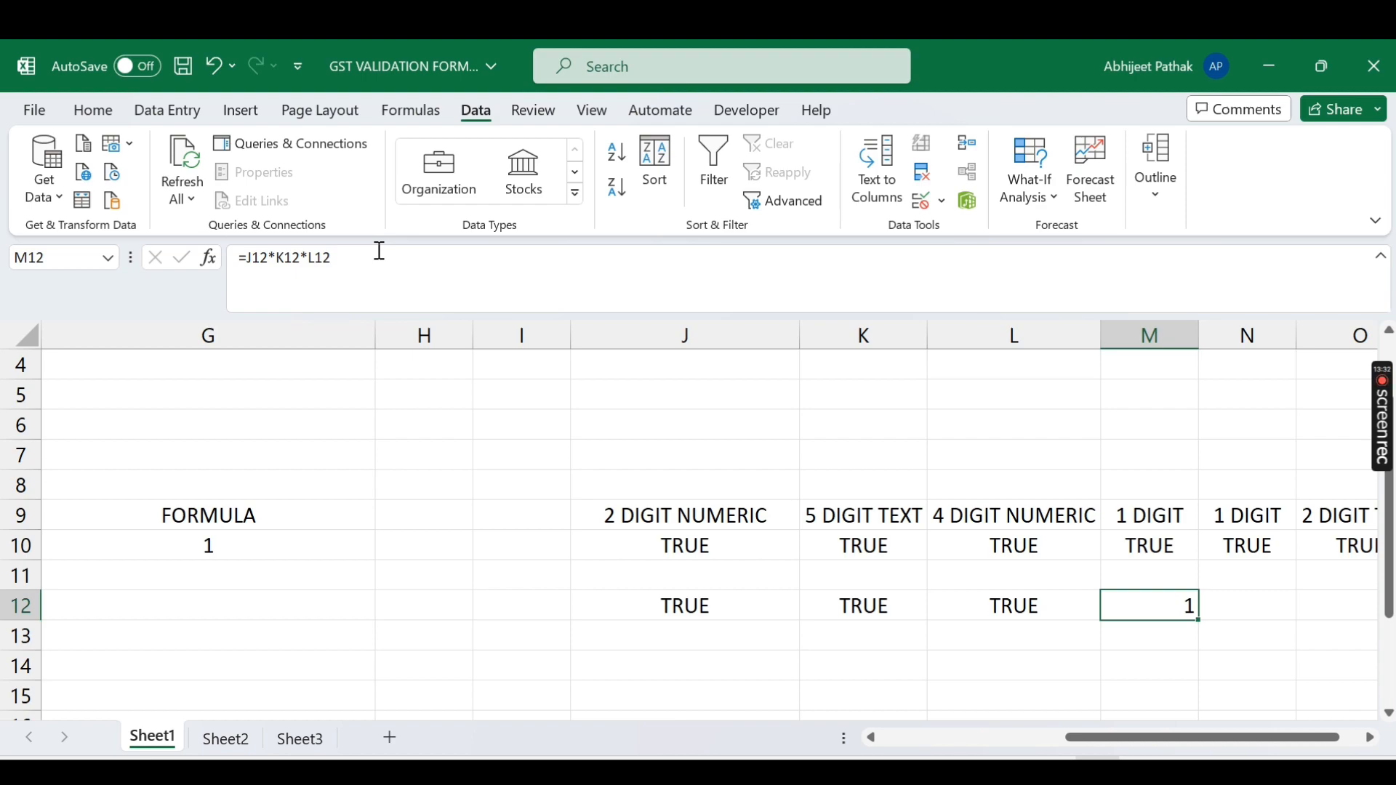
{"action": "left_click", "coordinate": [892, 612]}
{"action": "type", "text": "FAL"}
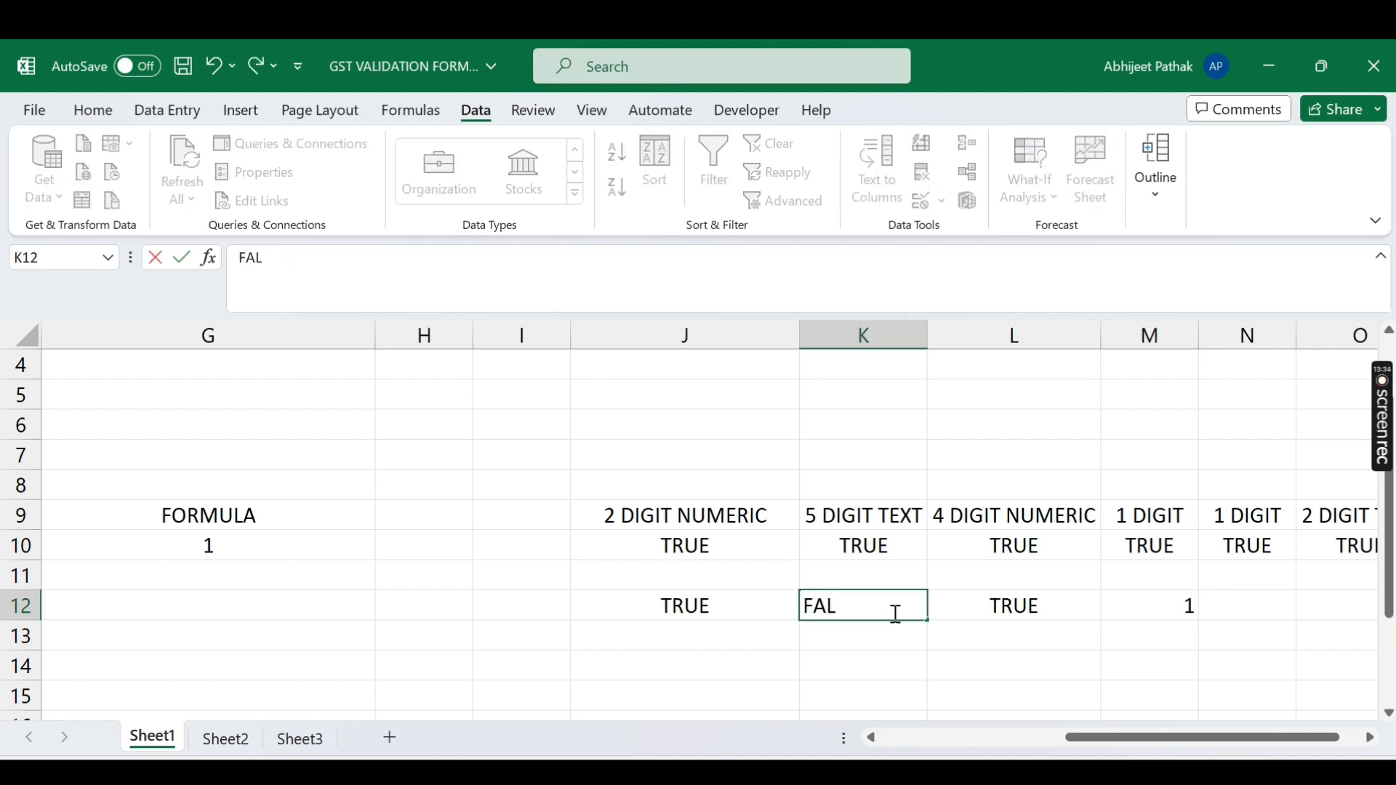
{"action": "type", "text": "SE"}
{"action": "key", "text": "Return"}
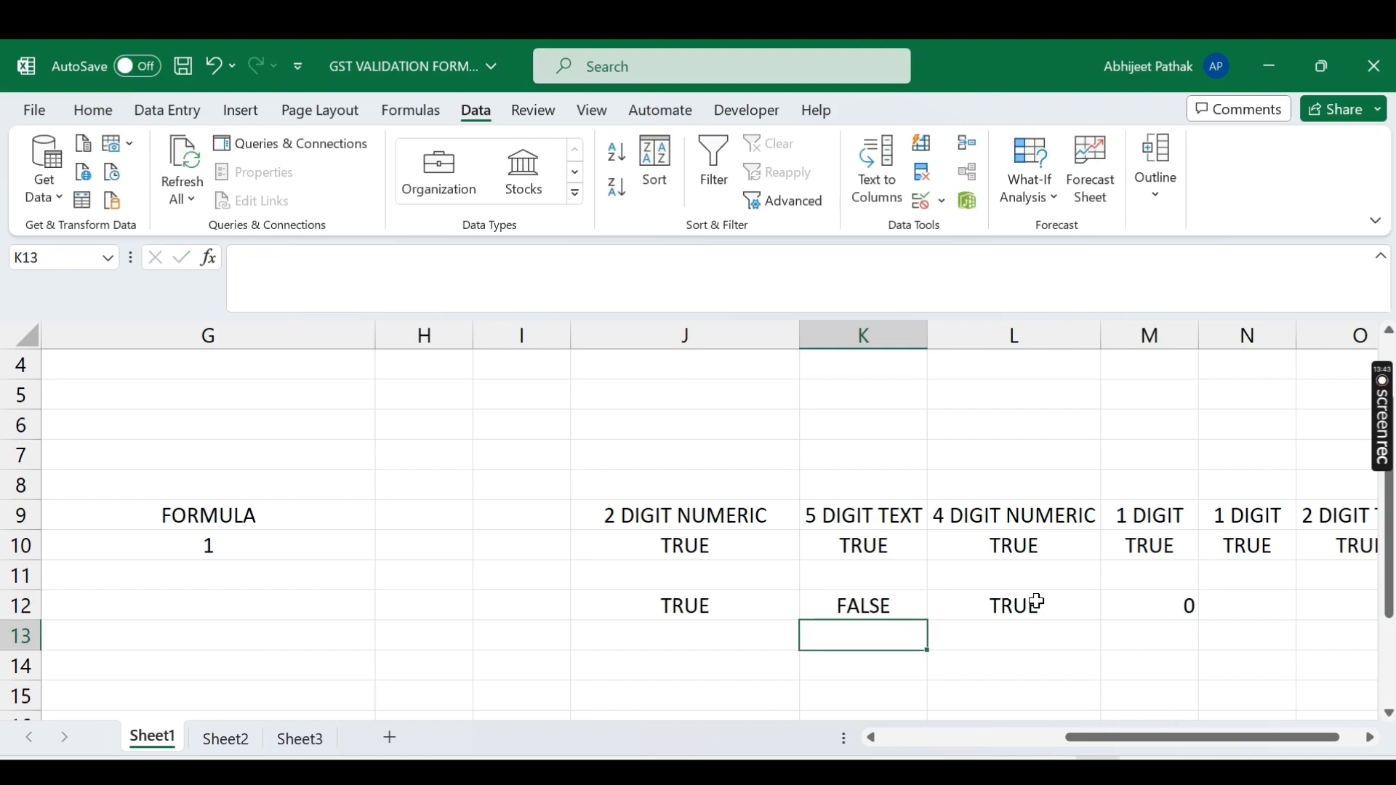
{"action": "key", "text": "Up"}
{"action": "key", "text": "Right"}
{"action": "key", "text": "Right"}
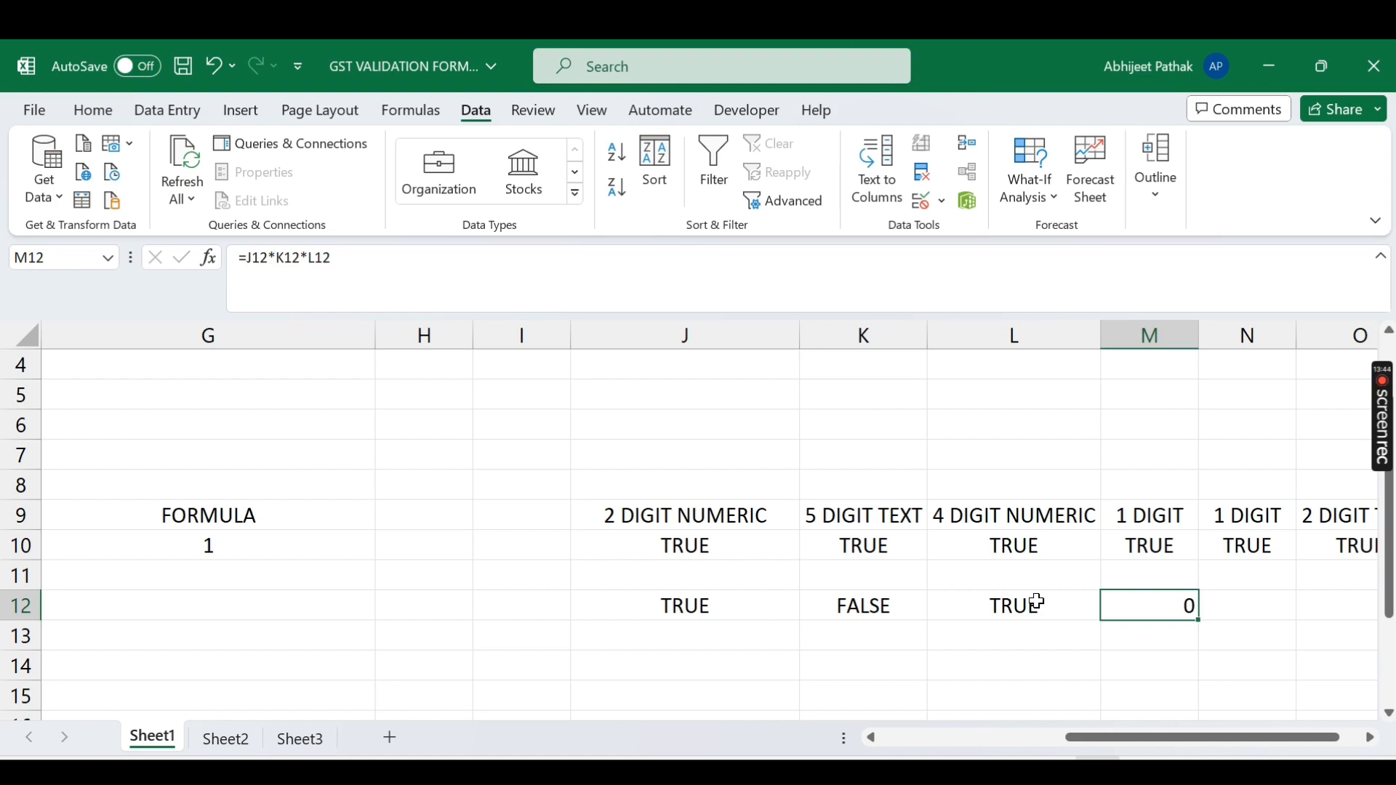
{"action": "key", "text": "Left"}
{"action": "key", "text": "Left"}
{"action": "key", "text": "Left"}
{"action": "key", "text": "Left"}
{"action": "key", "text": "Right"}
{"action": "key", "text": "shift+Right"}
{"action": "key", "text": "shift+Right"}
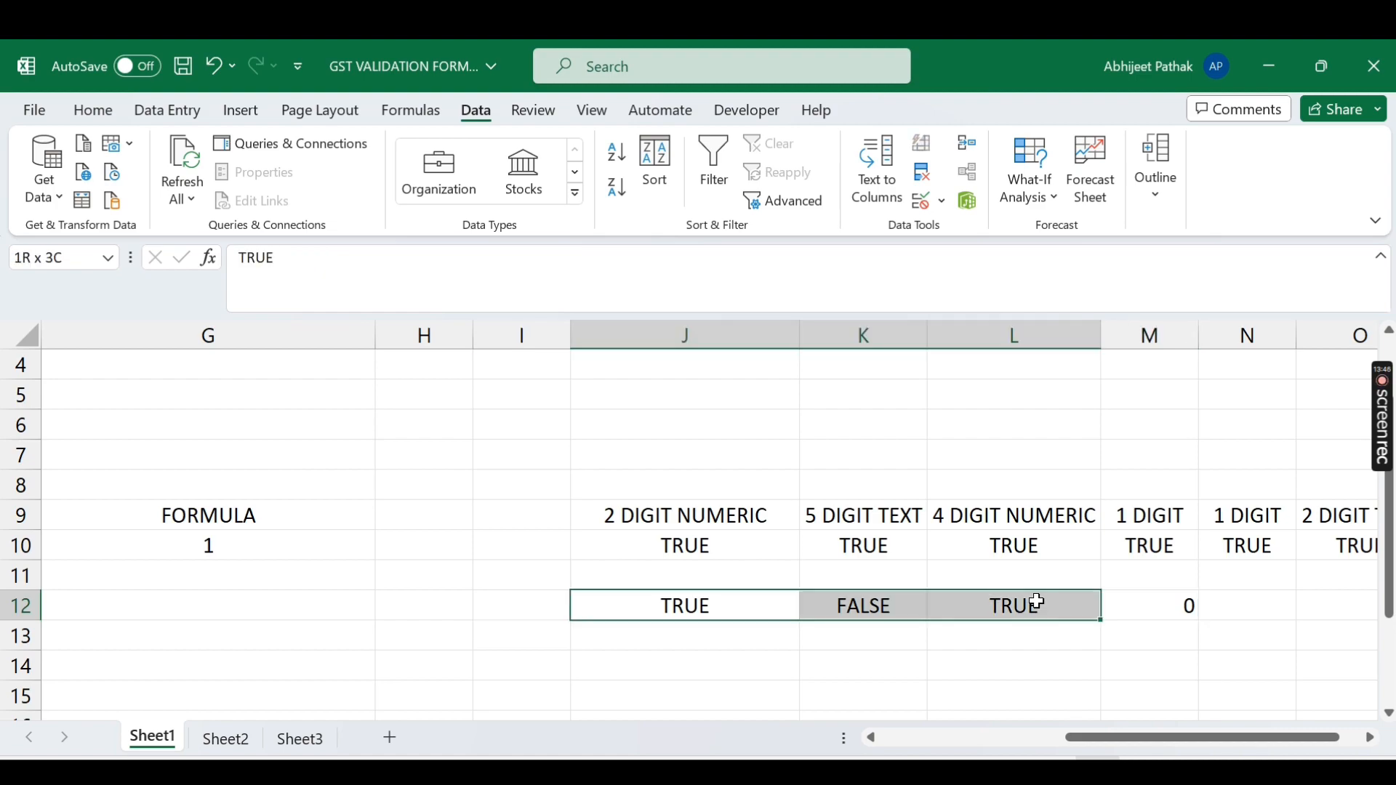
{"action": "key", "text": "shift+Right"}
{"action": "key", "text": "Delete"}
Step: Copy the 2-digit numeric check formula ISNUMBER(VALUE(LEFT(F10,2))) from J10's formula bar
{"action": "left_click", "coordinate": [805, 553]}
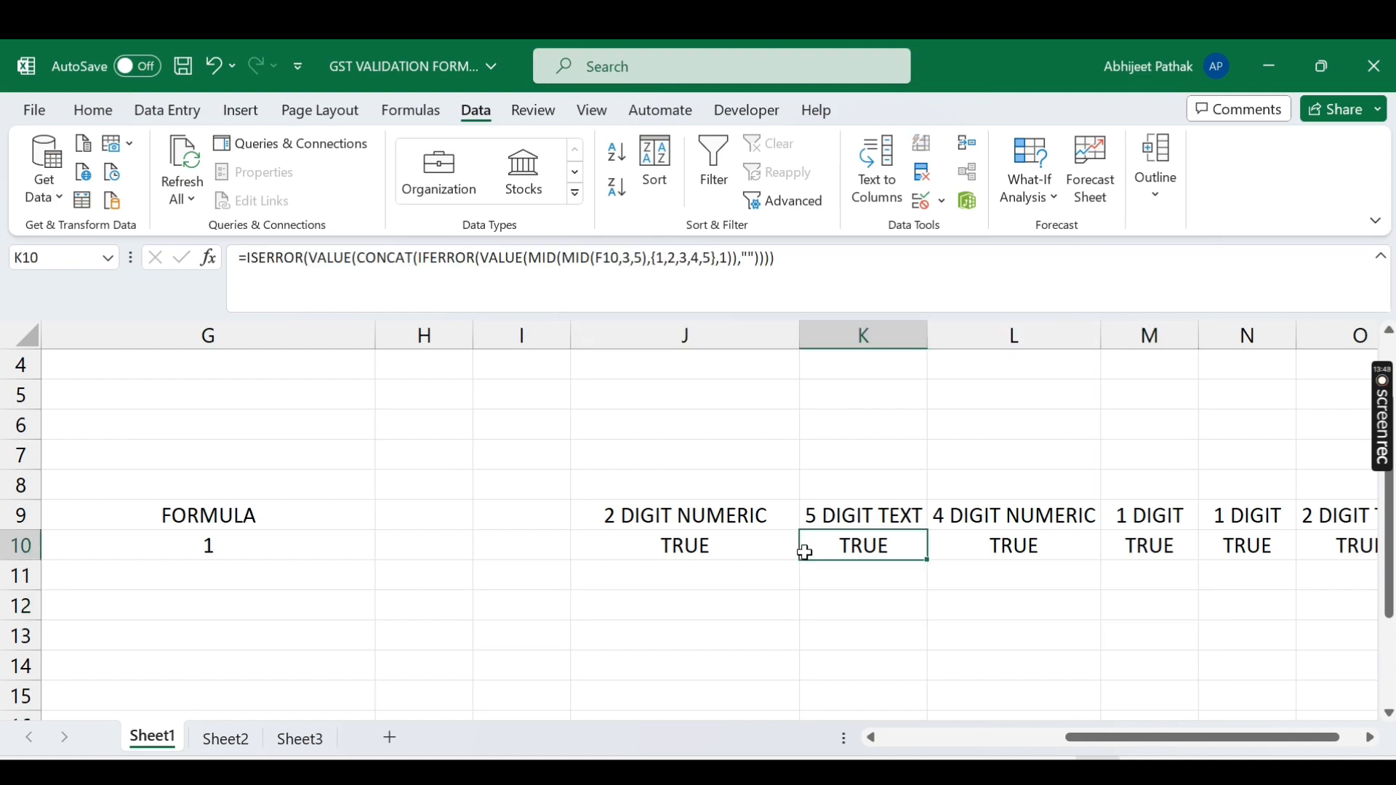
{"action": "key", "text": "Left"}
{"action": "key", "text": "Left"}
{"action": "key", "text": "Left"}
{"action": "key", "text": "Left"}
{"action": "key", "text": "Left"}
{"action": "key", "text": "Right"}
{"action": "key", "text": "Right"}
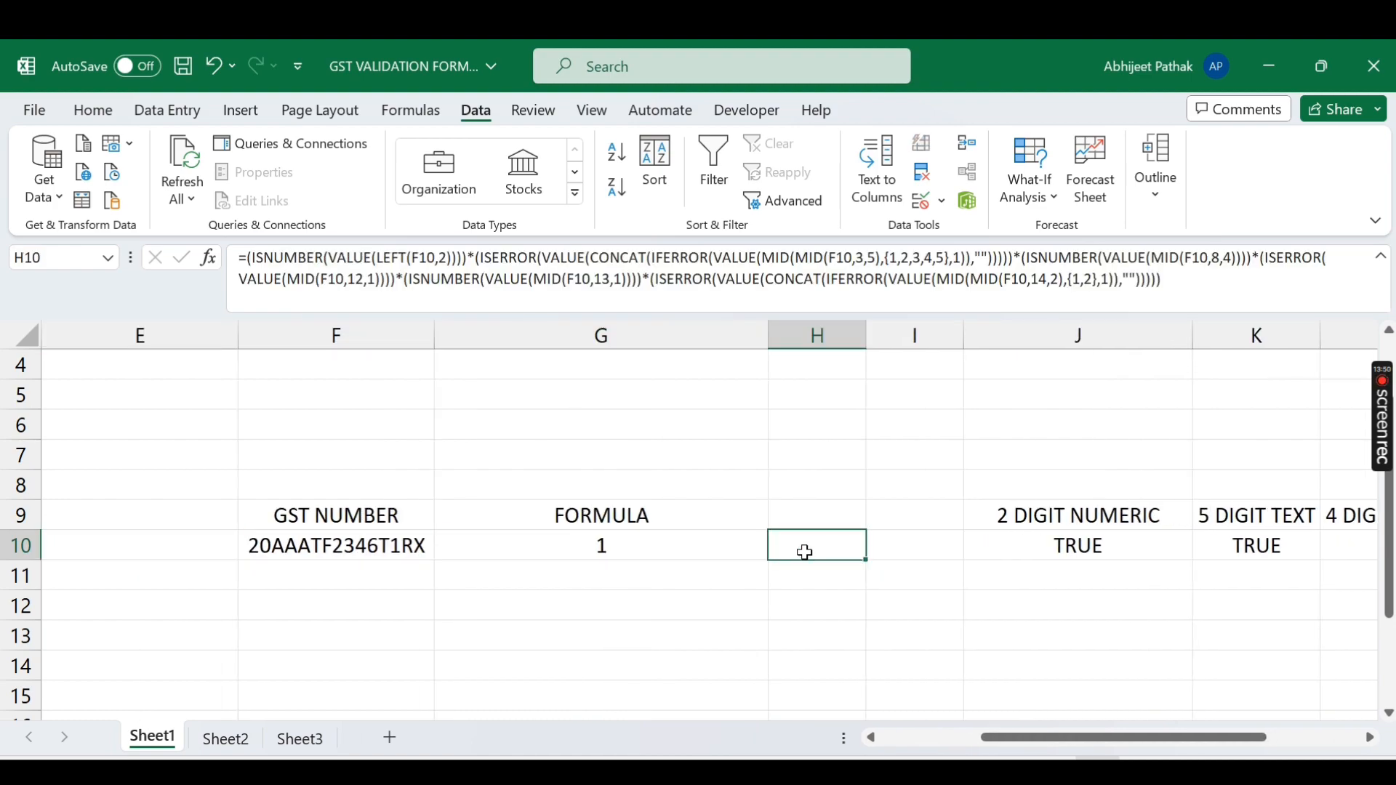
{"action": "key", "text": "Right"}
{"action": "key", "text": "Right"}
{"action": "key", "text": "Left"}
{"action": "key", "text": "Left"}
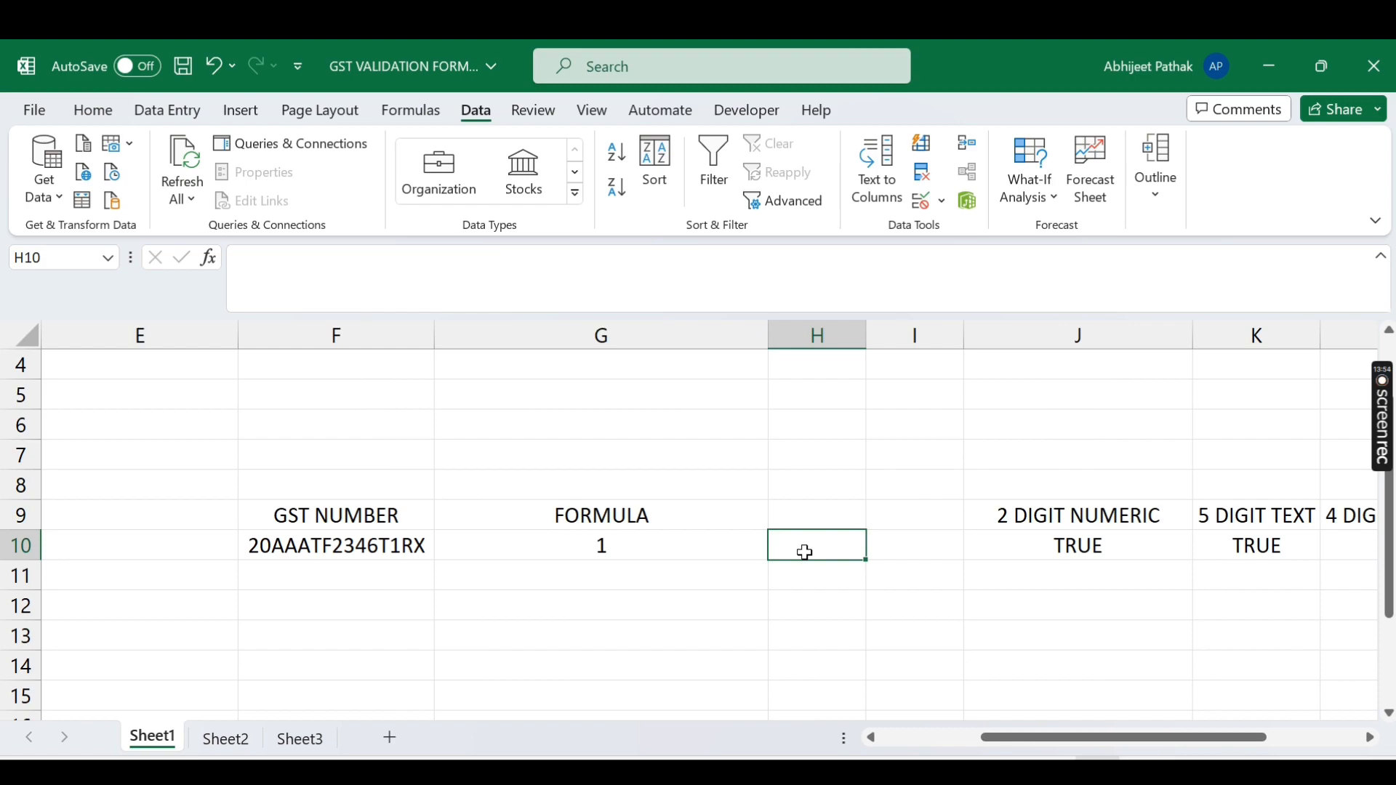
{"action": "left_click", "coordinate": [1079, 549]}
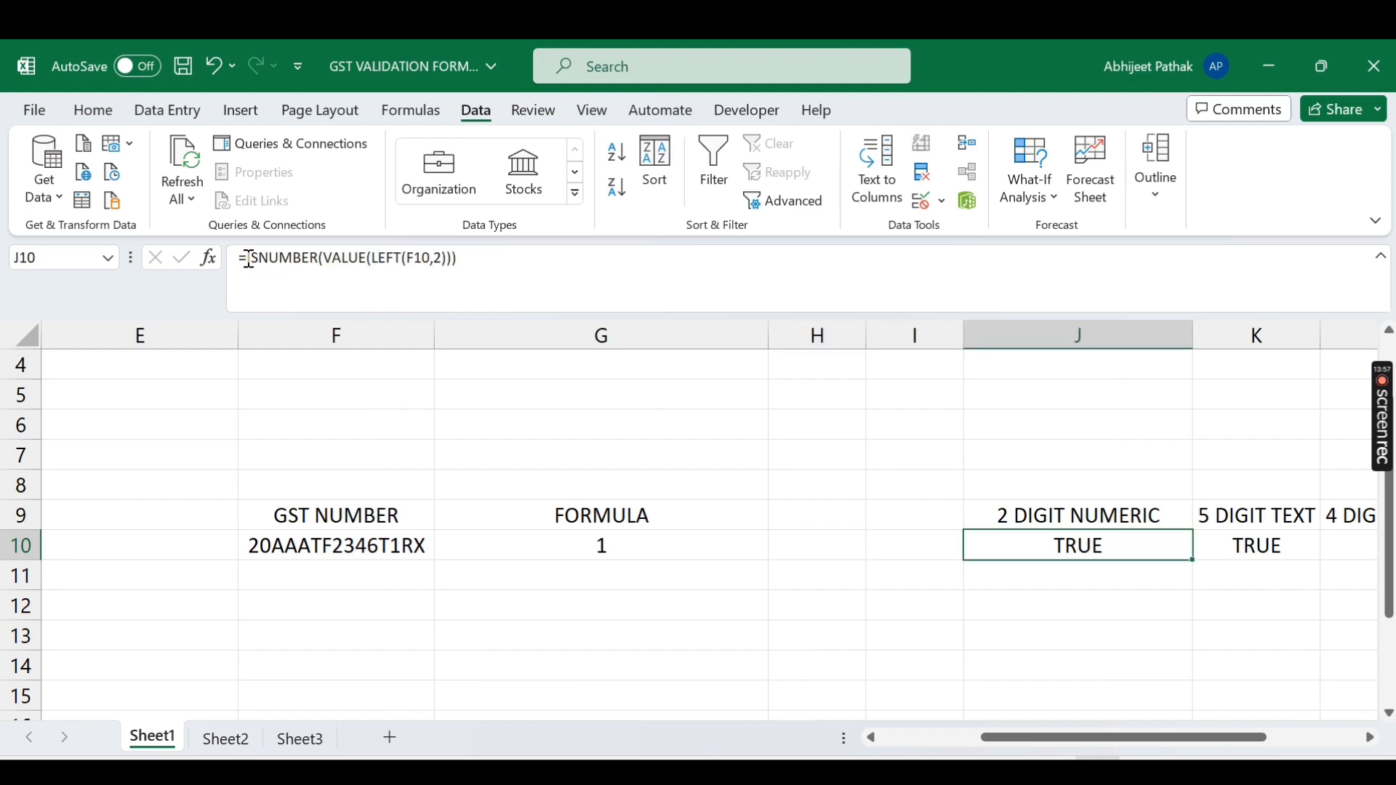
{"action": "left_click_drag", "start_coordinate": [248, 260], "coordinate": [599, 260]}
{"action": "key", "text": "ctrl+c"}
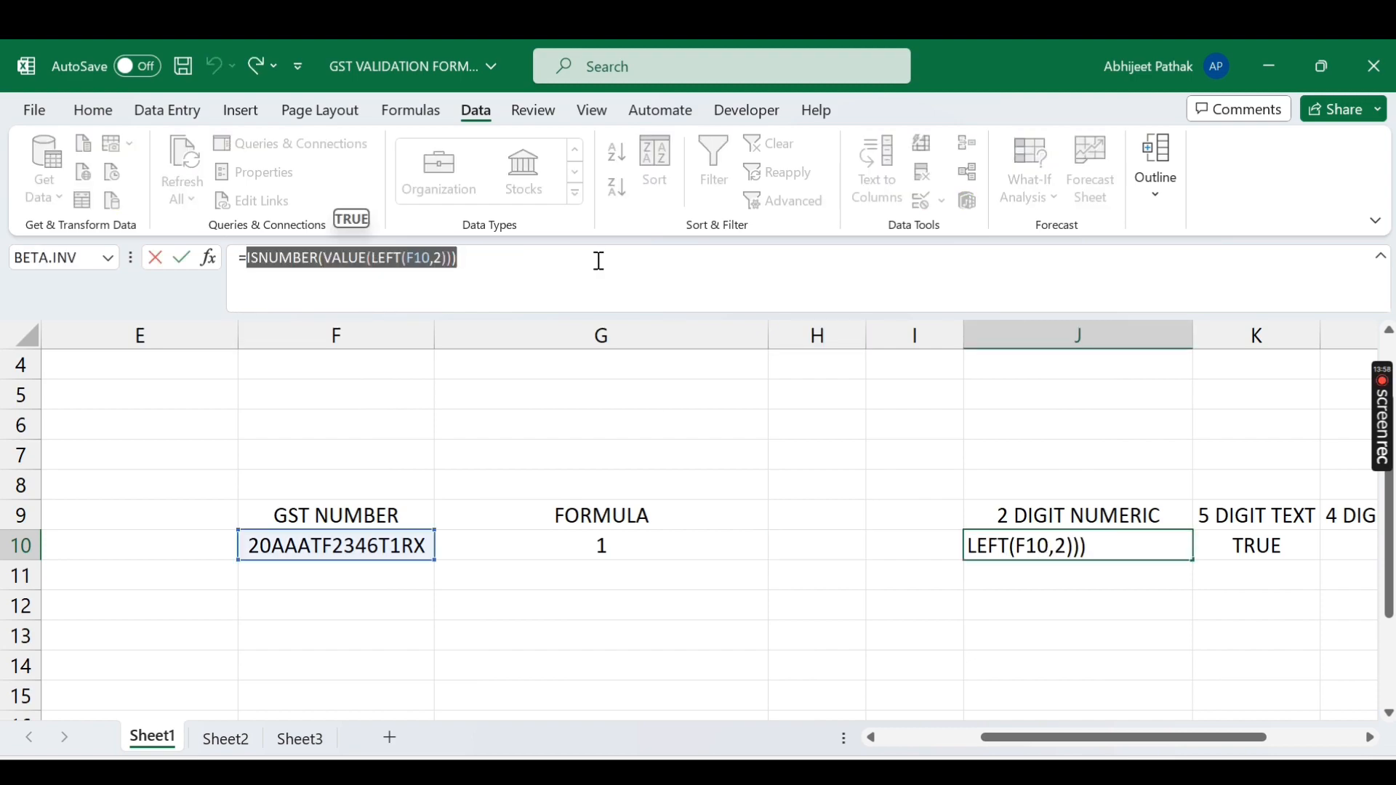
{"action": "key", "text": "Escape"}
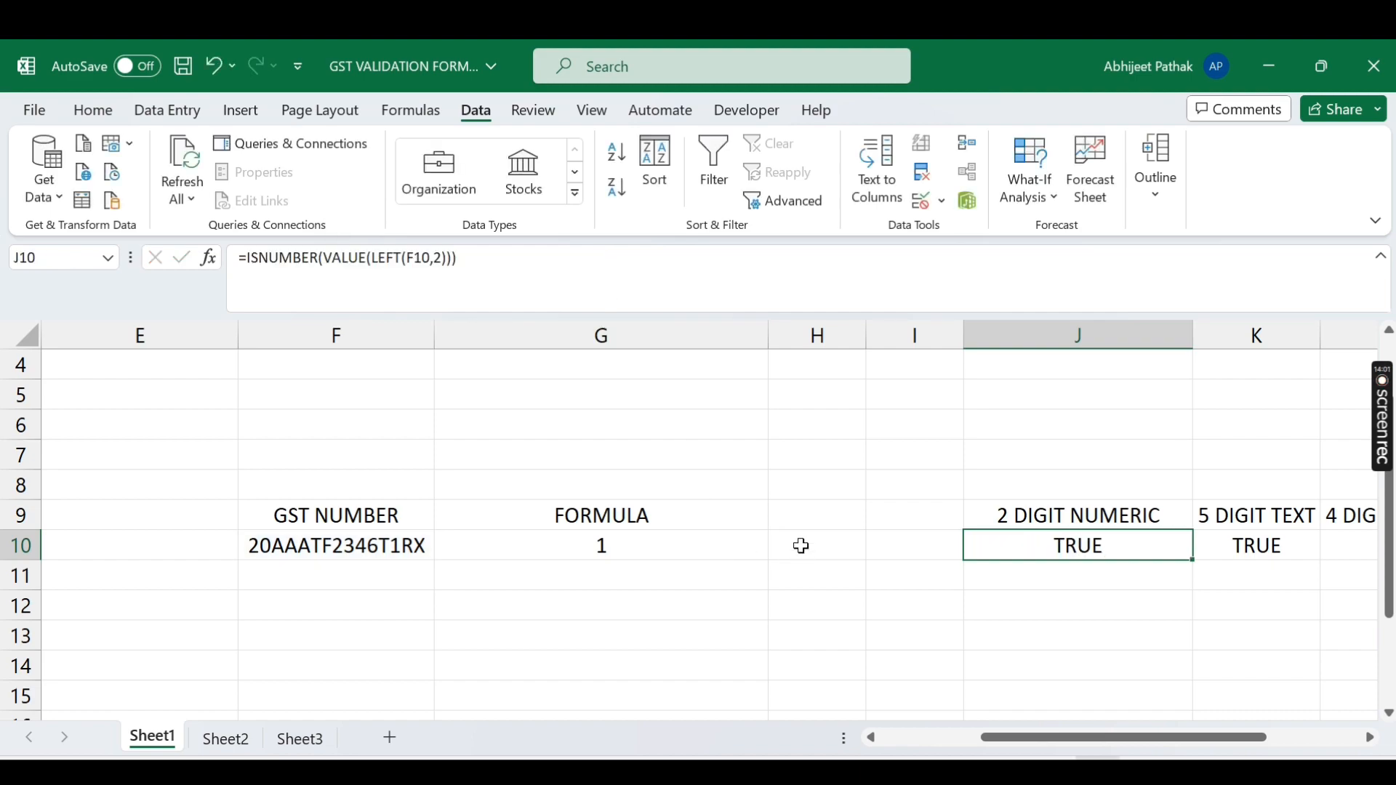
Step: Enter the text '(ISNUMBER(VALUE(LEFT(F10,2))))* in H10
{"action": "left_click", "coordinate": [801, 545]}
{"action": "type", "text": "'"}
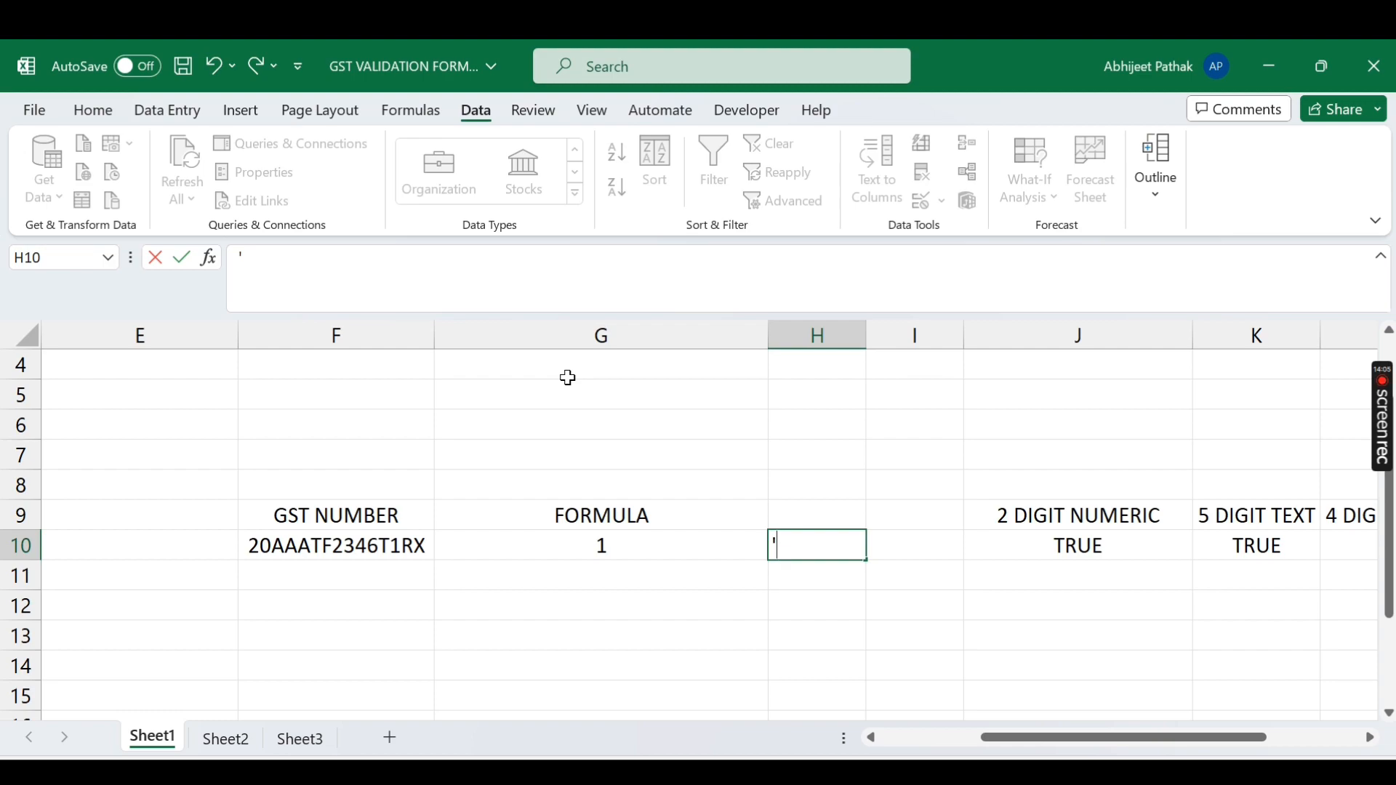
{"action": "key", "text": "ctrl+v"}
{"action": "left_click", "coordinate": [243, 259]}
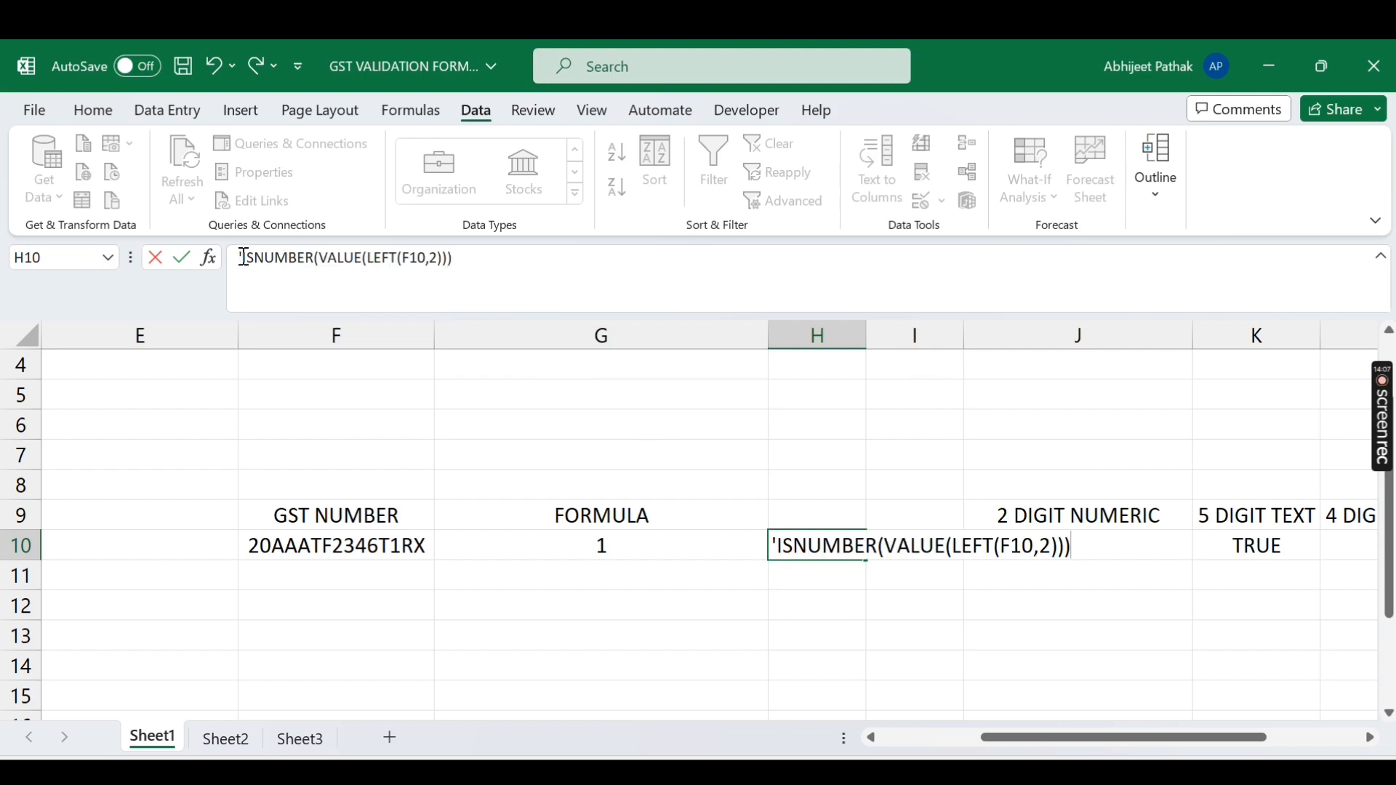
{"action": "type", "text": "("}
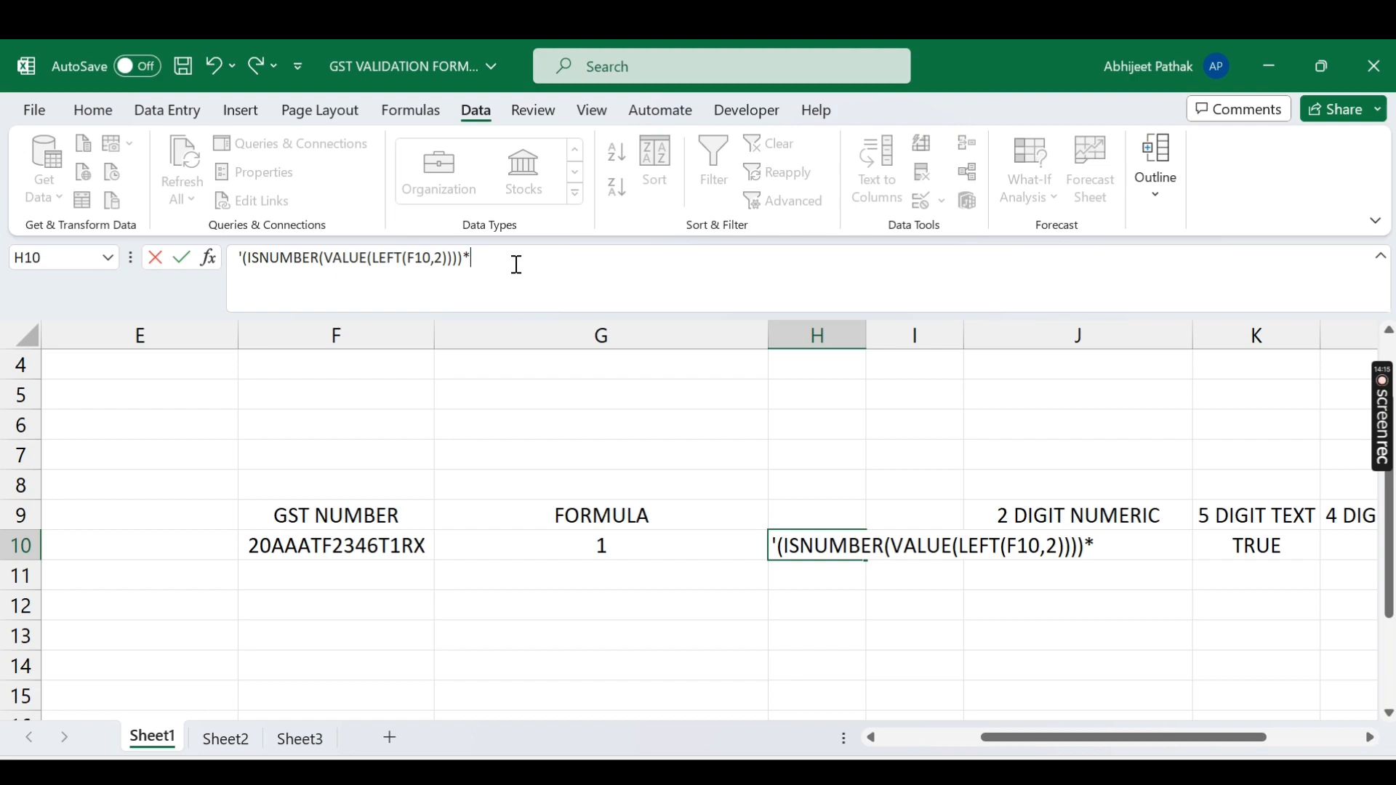
{"action": "left_click", "coordinate": [1047, 618]}
Step: Auto-fit column H so H10's text is fully visible
{"action": "left_click_drag", "start_coordinate": [863, 336], "coordinate": [863, 335]}
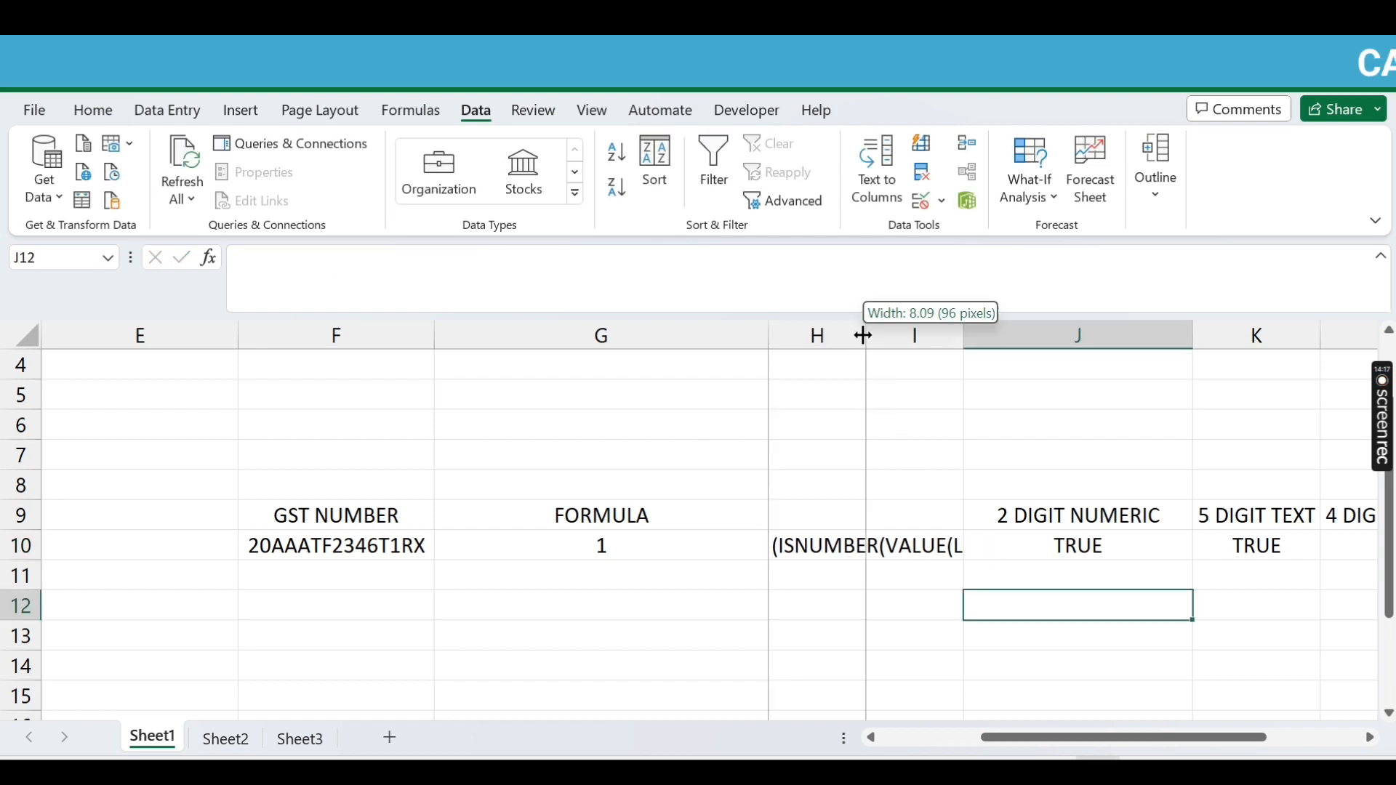
{"action": "double_click", "coordinate": [863, 335]}
{"action": "left_click", "coordinate": [936, 546]}
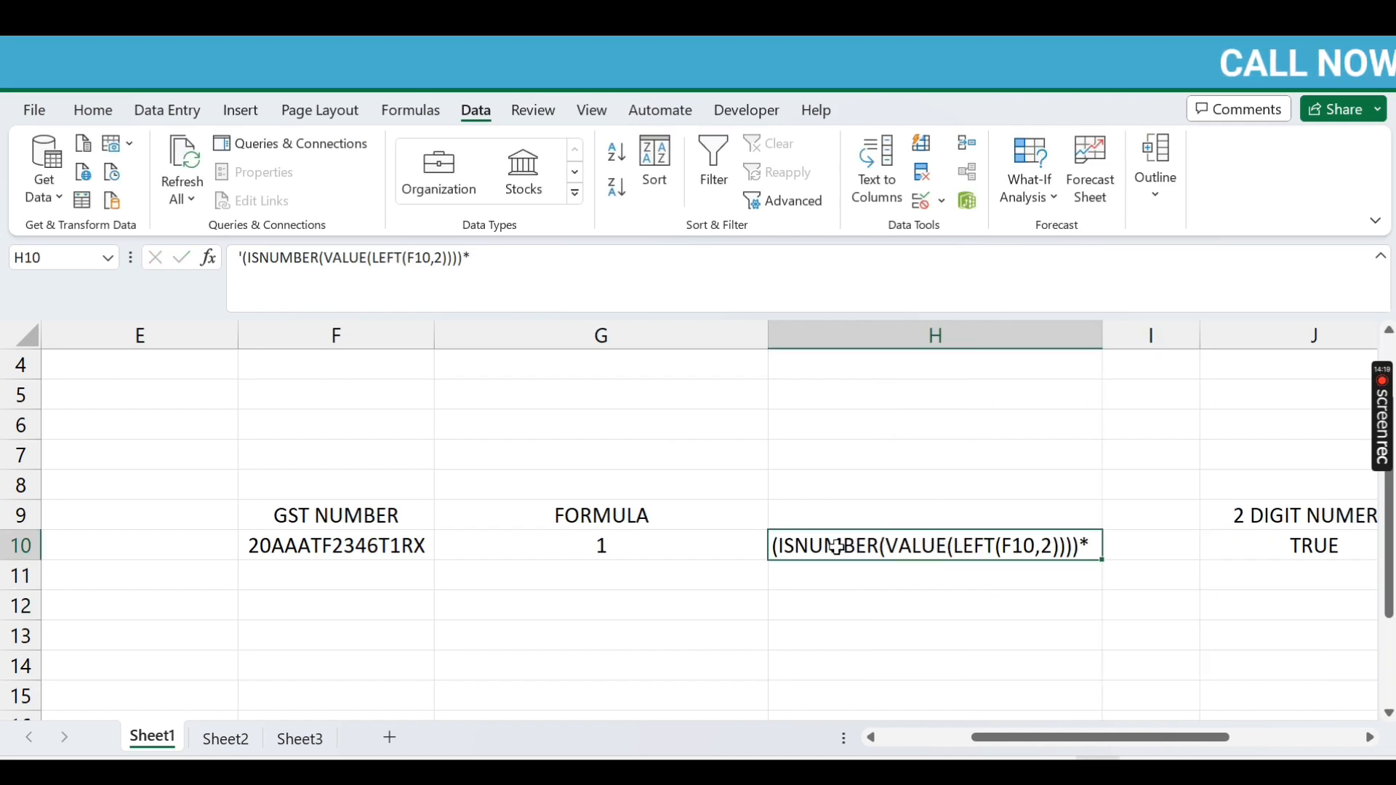
{"action": "left_click_drag", "start_coordinate": [1127, 739], "coordinate": [1157, 745]}
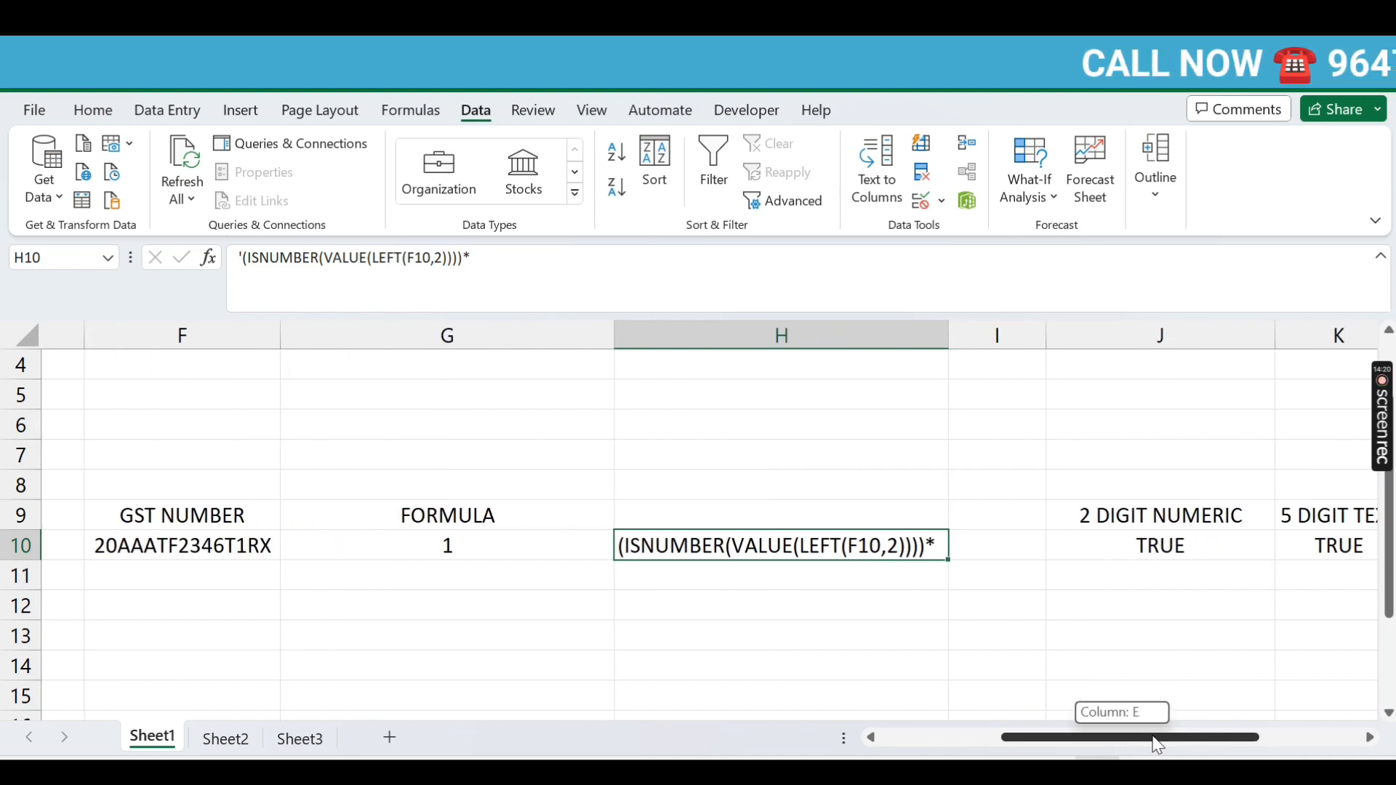
Step: Make H10 the live formula =ISNUMBER(VALUE(LEFT(F10,2))) and accept Excel's correction, showing TRUE
{"action": "left_click", "coordinate": [250, 253]}
{"action": "key", "text": "BackSpace"}
{"action": "key", "text": "BackSpace"}
{"action": "type", "text": "="}
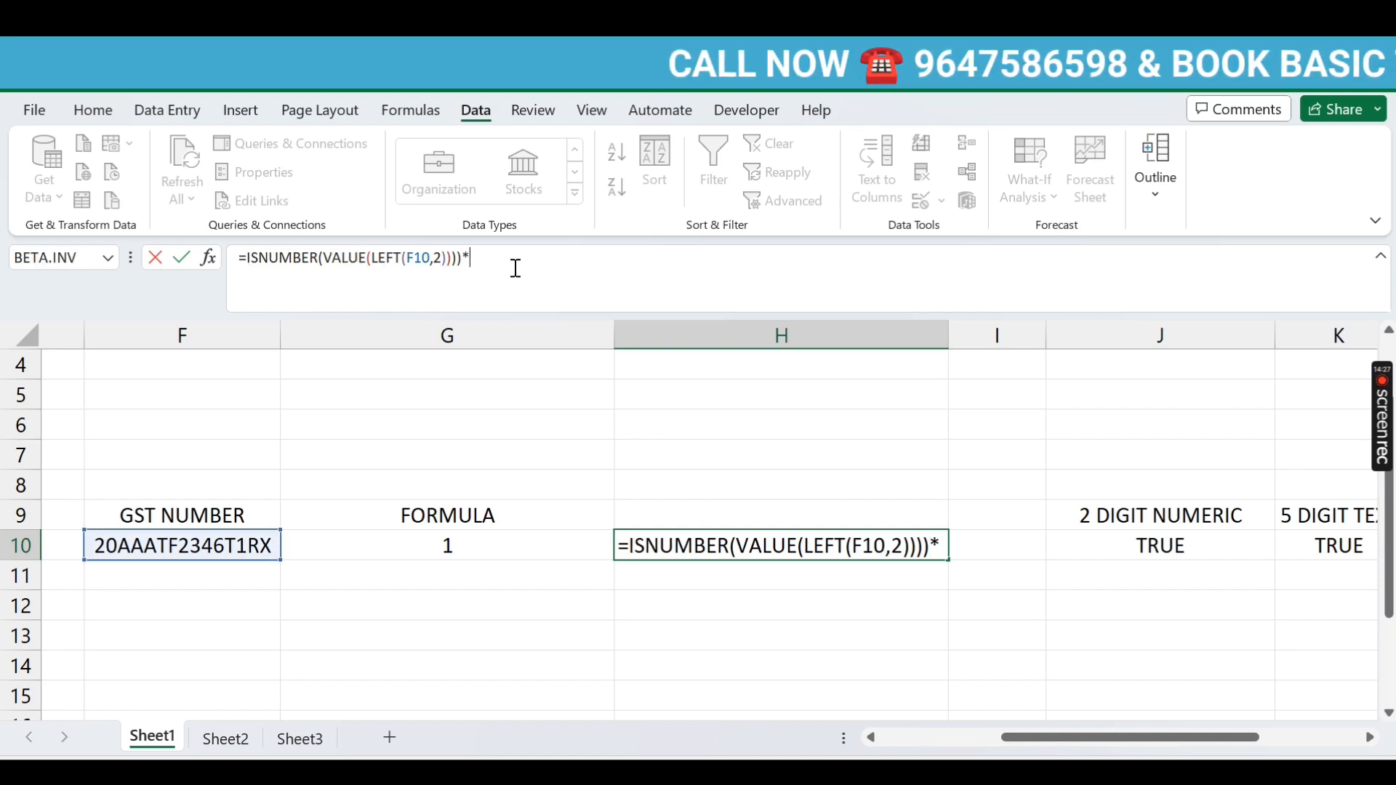
{"action": "key", "text": "BackSpace"}
{"action": "key", "text": "Return"}
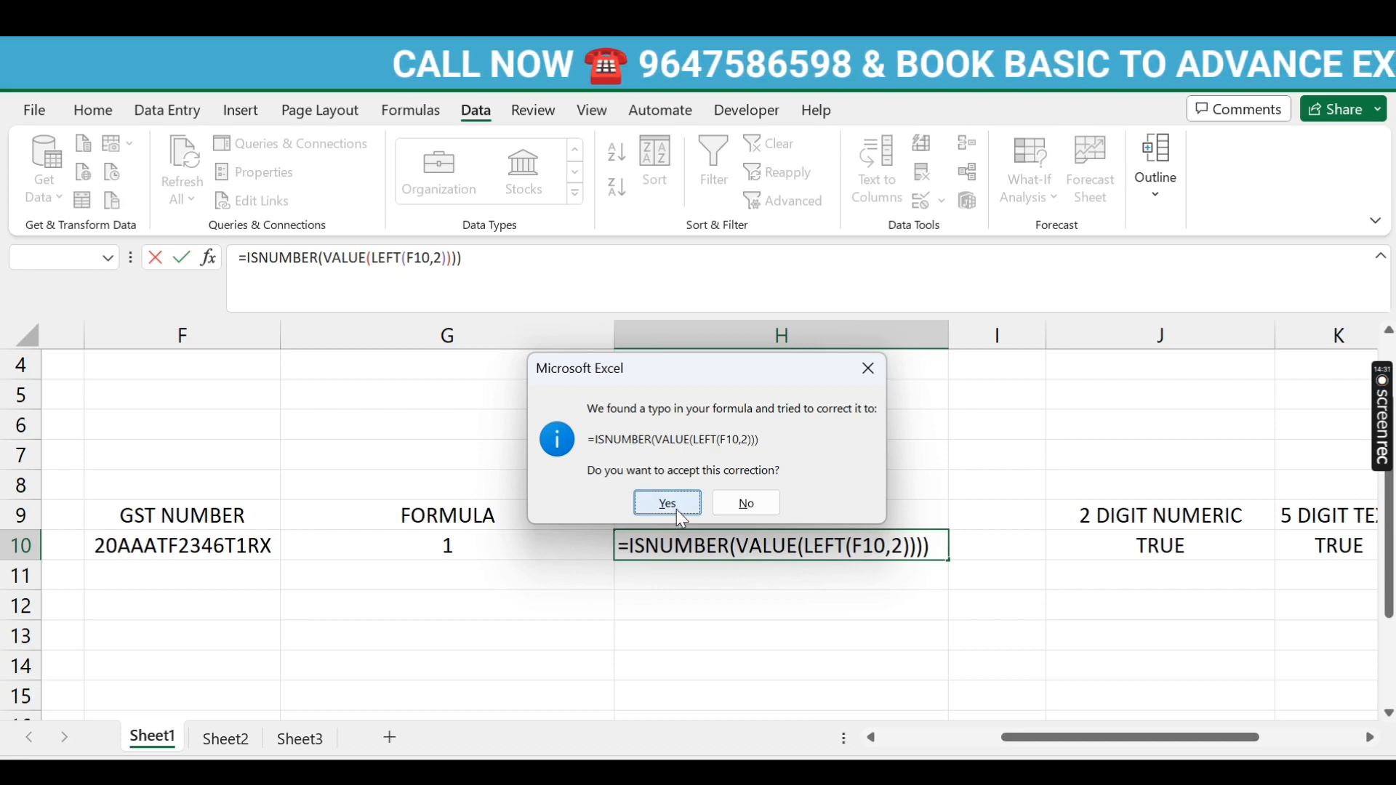
{"action": "left_click", "coordinate": [680, 509]}
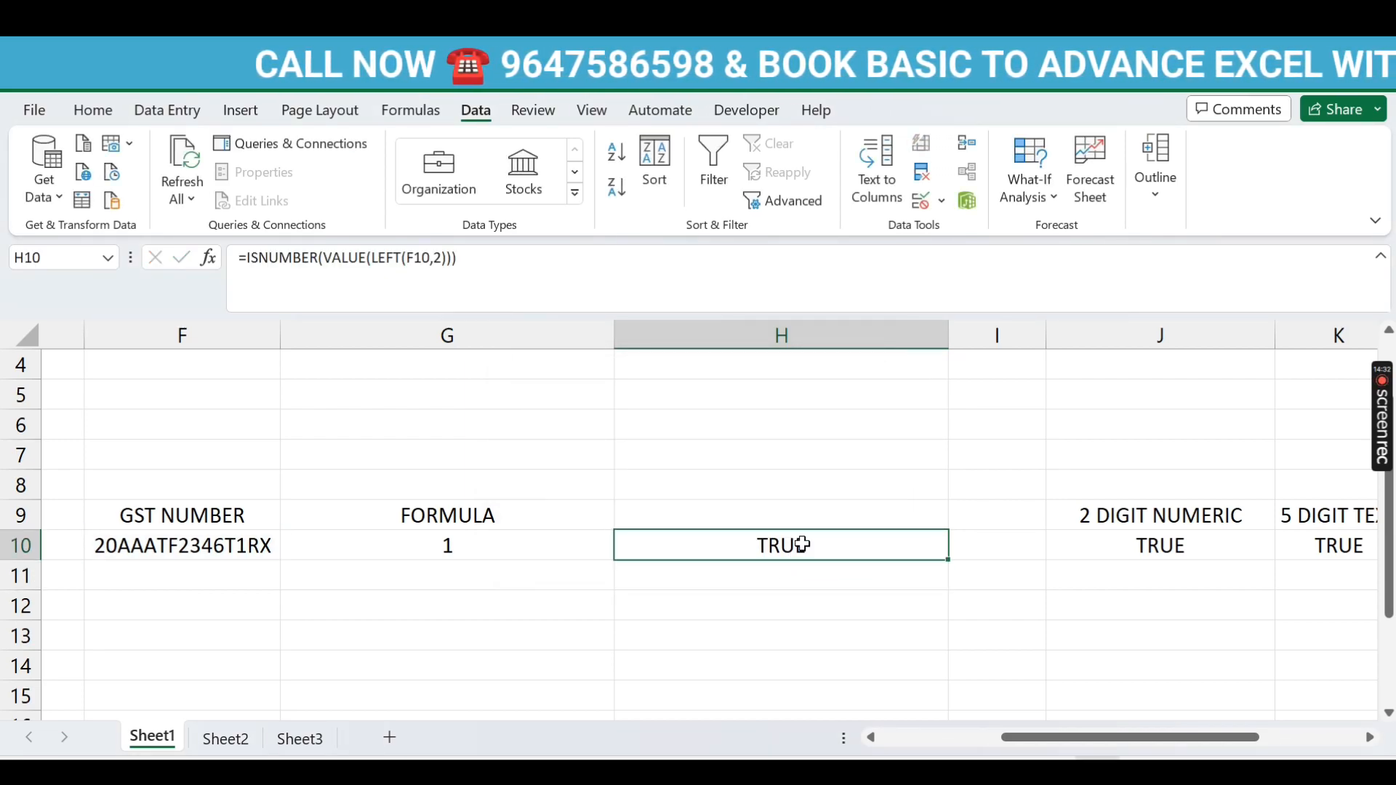
{"action": "left_click_drag", "start_coordinate": [1190, 738], "coordinate": [1210, 747]}
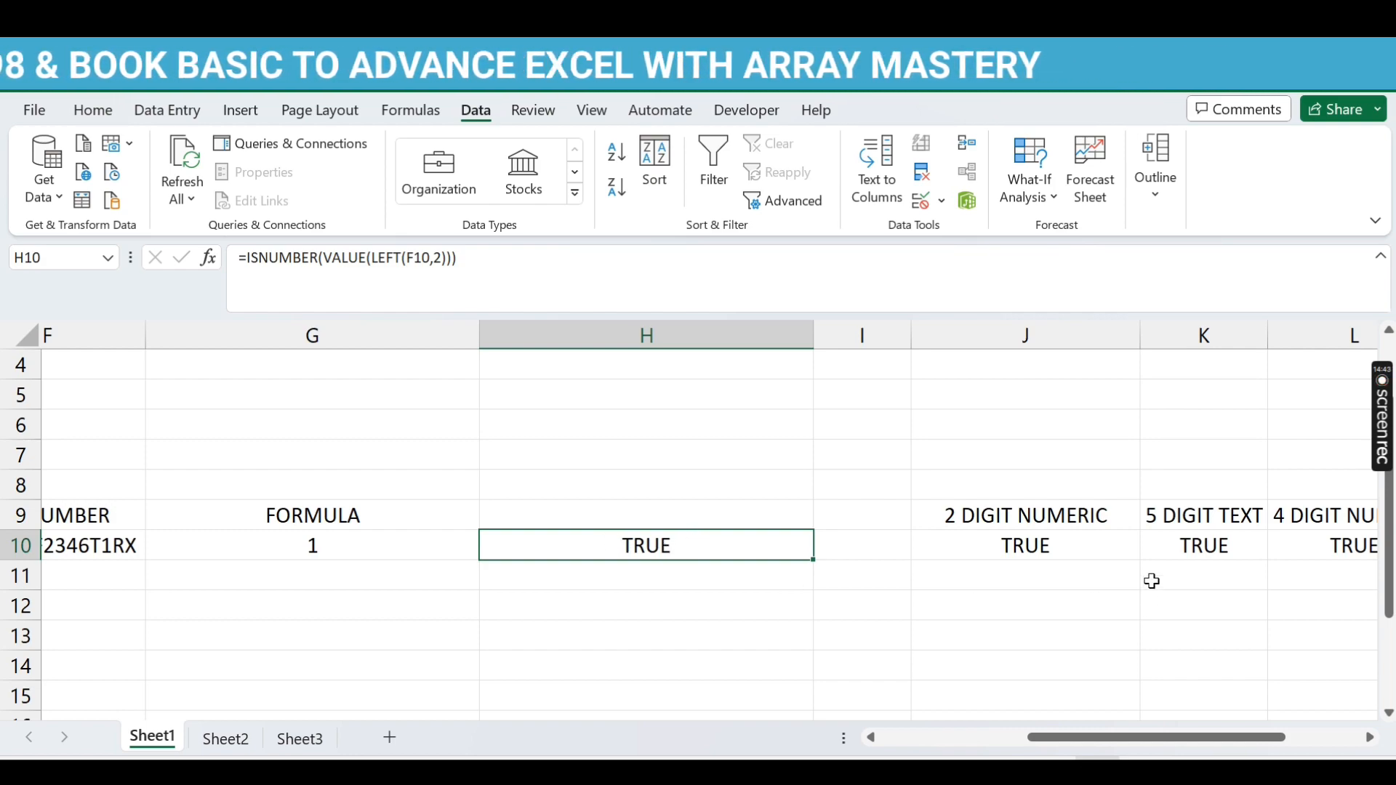
Step: Add K10's 5-digit text check into H10's formula, joined by multiplication
{"action": "left_click", "coordinate": [1191, 550]}
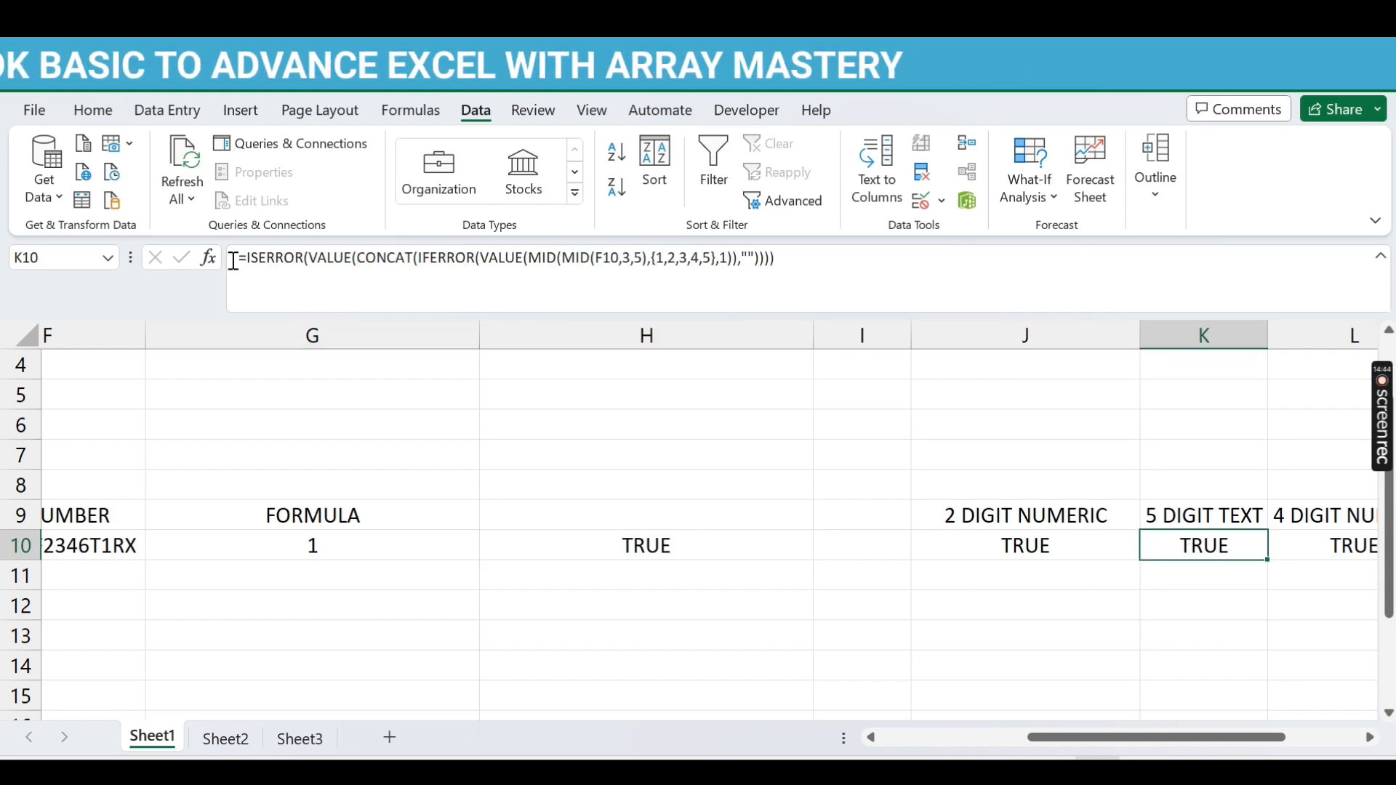
{"action": "left_click_drag", "start_coordinate": [245, 259], "coordinate": [1041, 262]}
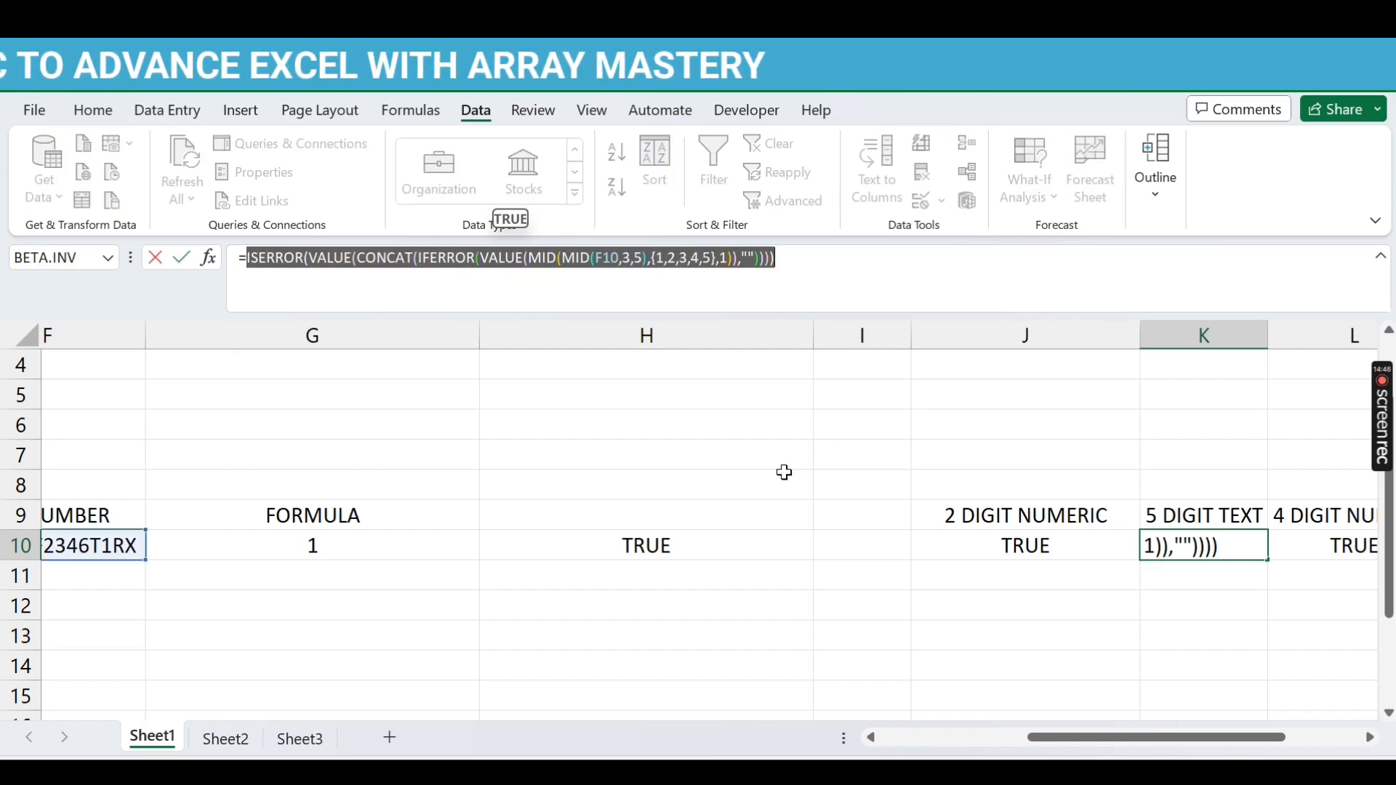
{"action": "key", "text": "Escape"}
{"action": "left_click", "coordinate": [703, 544]}
{"action": "left_click", "coordinate": [244, 255]}
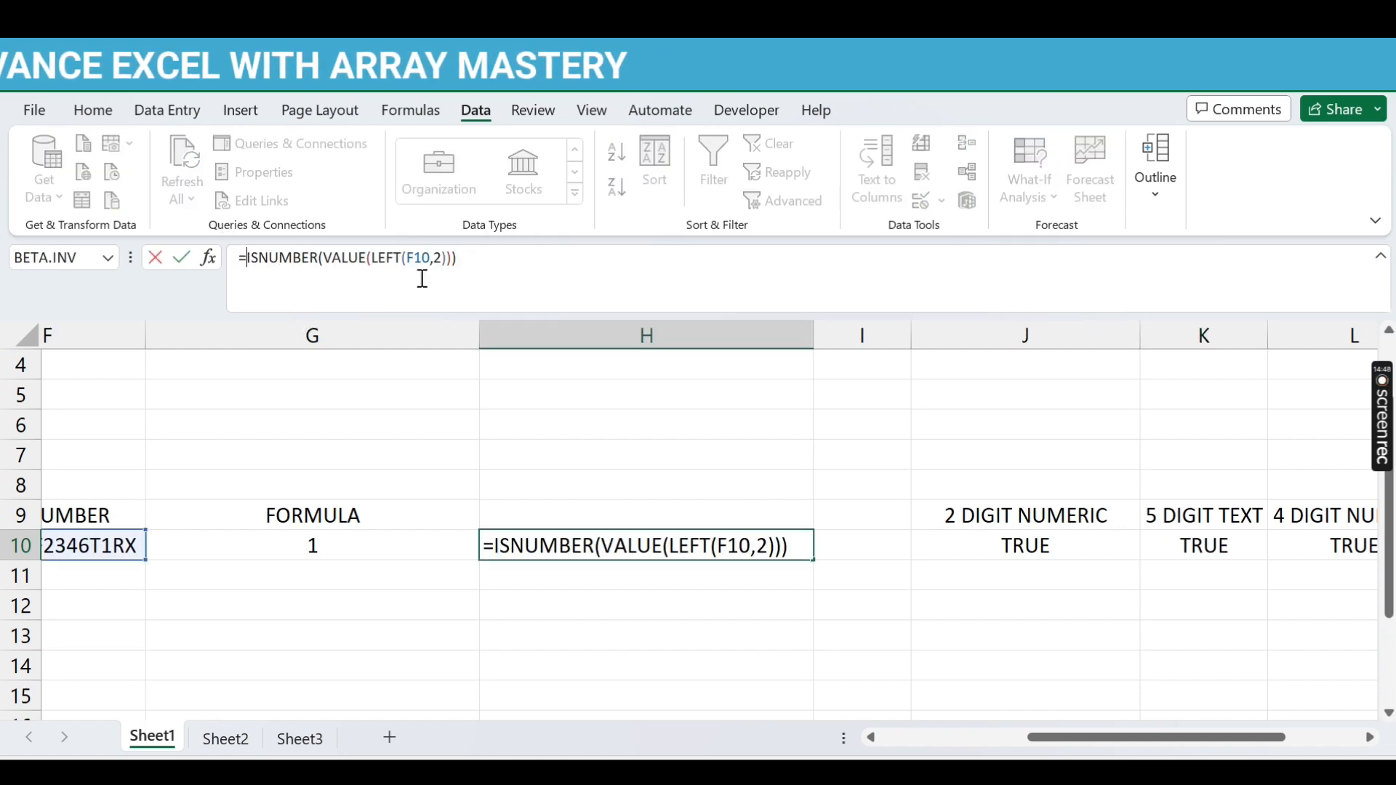
{"action": "type", "text": "("}
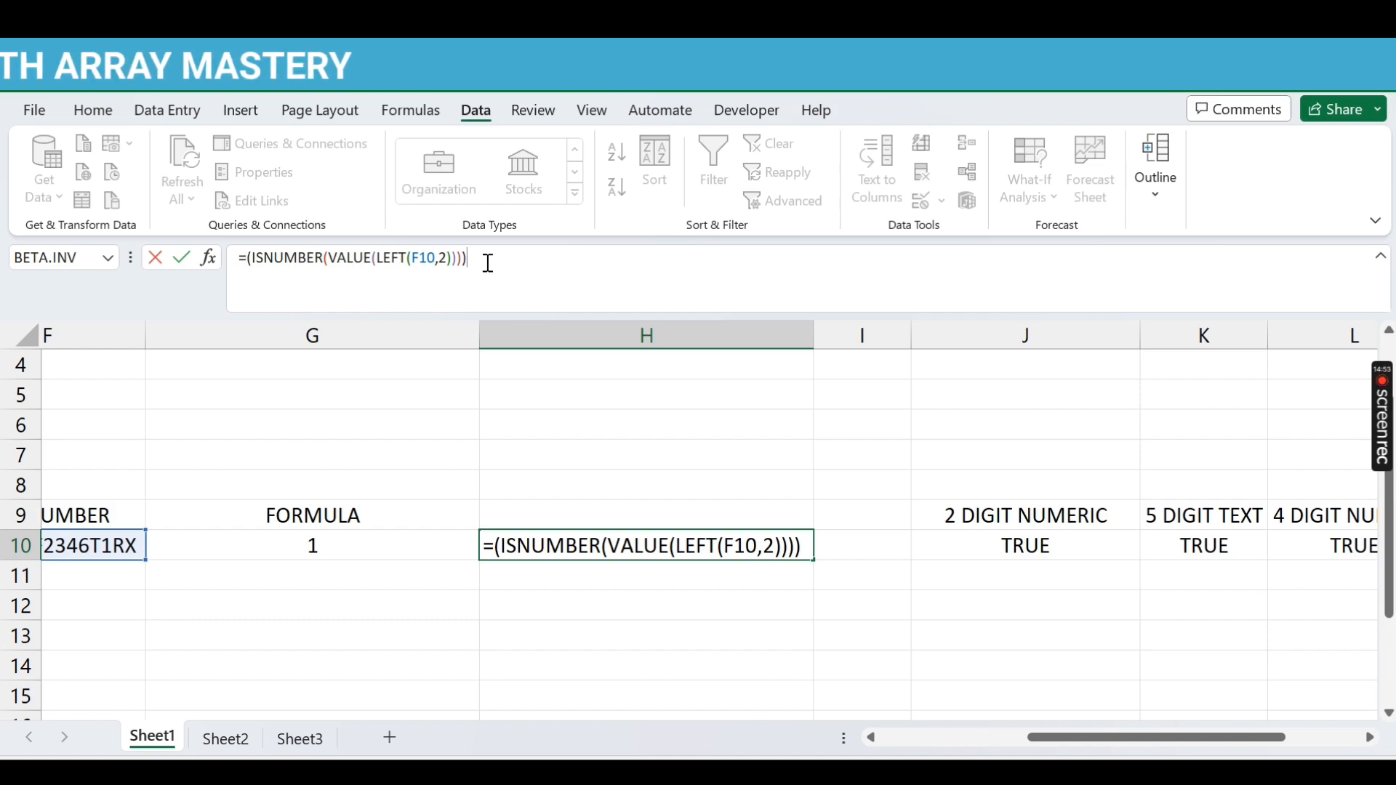
{"action": "type", "text": "(ISERROR(VALUE(CONCAT(IFERROR(VALUE(MID(MID(F10,3,5),{1,2,3,4,5},1)),\"\"))))"}
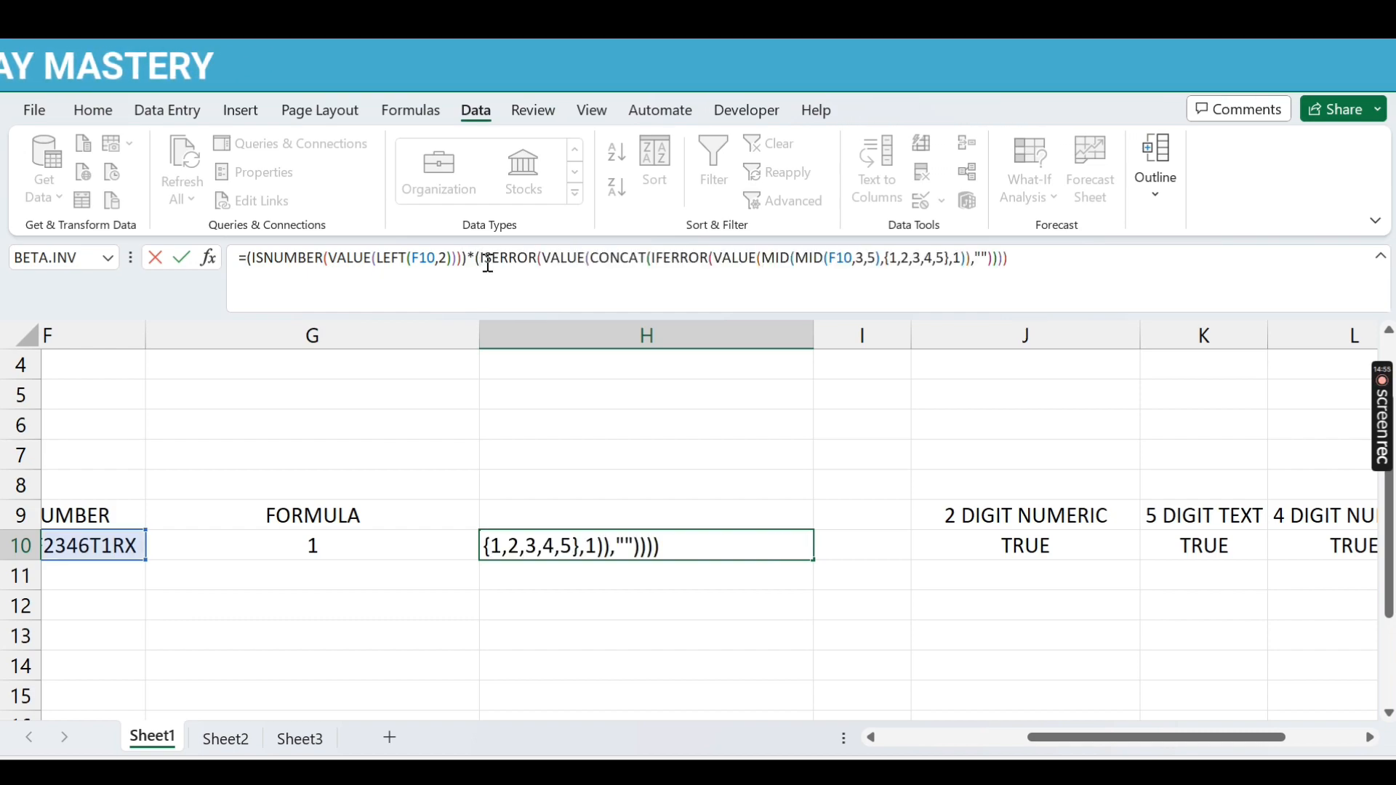
{"action": "key", "text": "Return"}
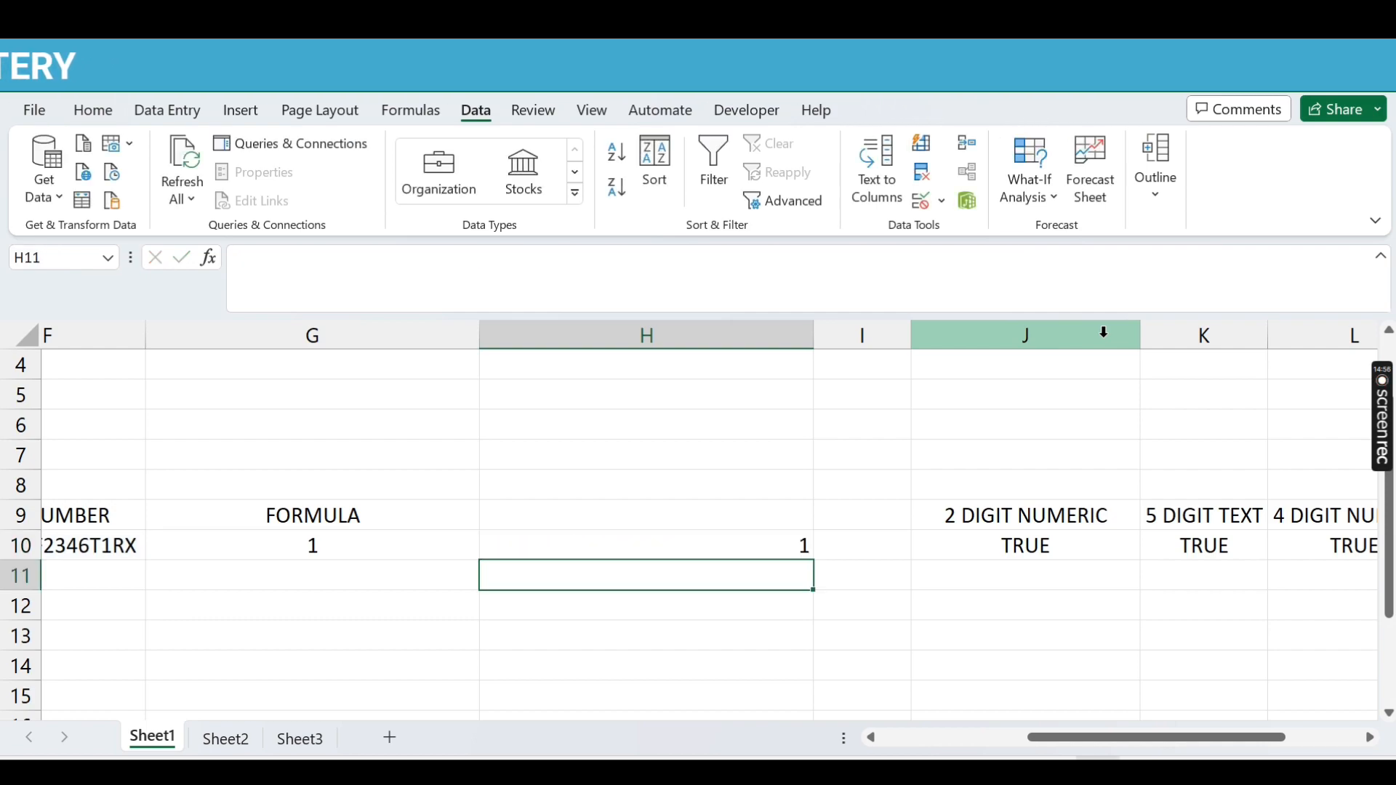
{"action": "key", "text": "Up"}
Step: Append L10's 4-digit numeric check to the end of H10's combined formula
{"action": "left_click", "coordinate": [1199, 545]}
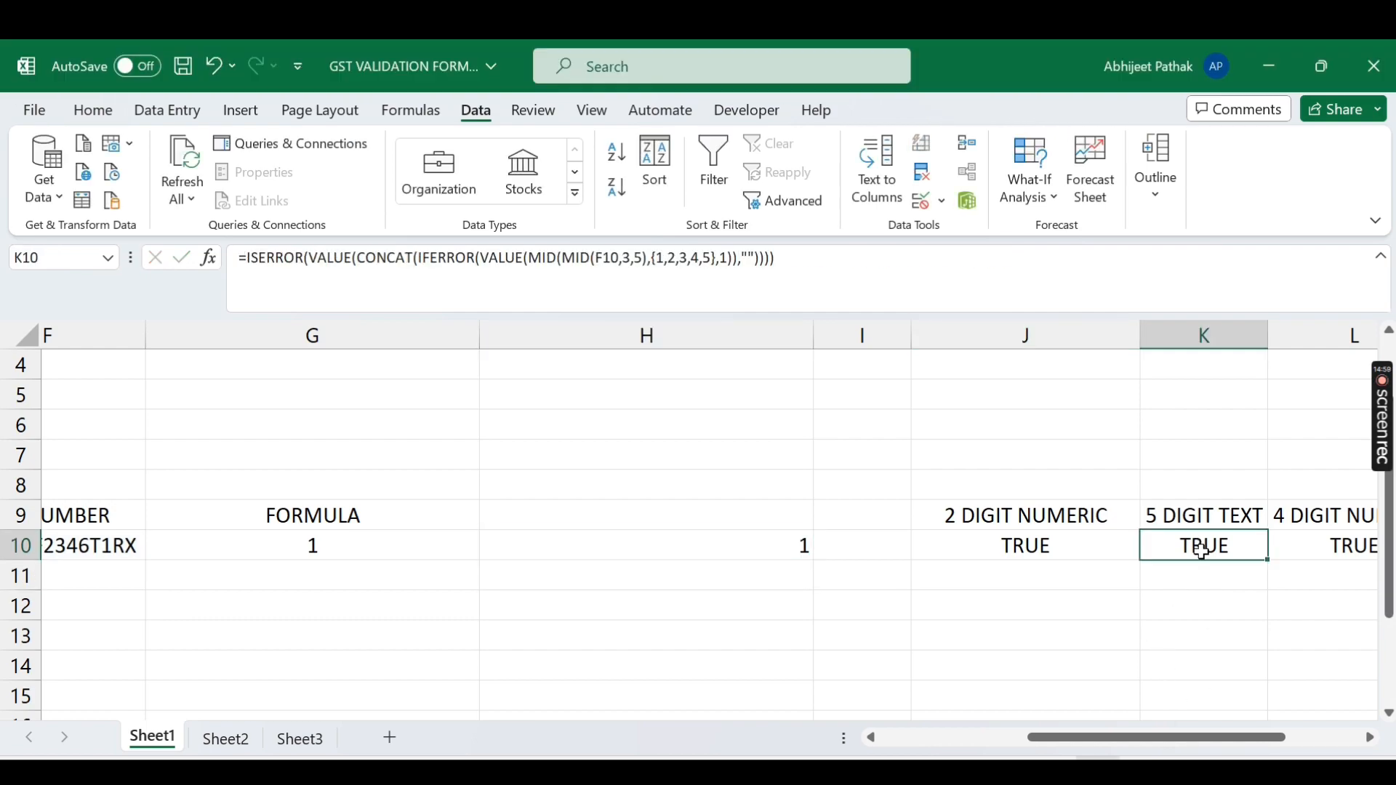
{"action": "left_click_drag", "start_coordinate": [1237, 737], "coordinate": [1264, 737]}
{"action": "left_click", "coordinate": [1228, 546]}
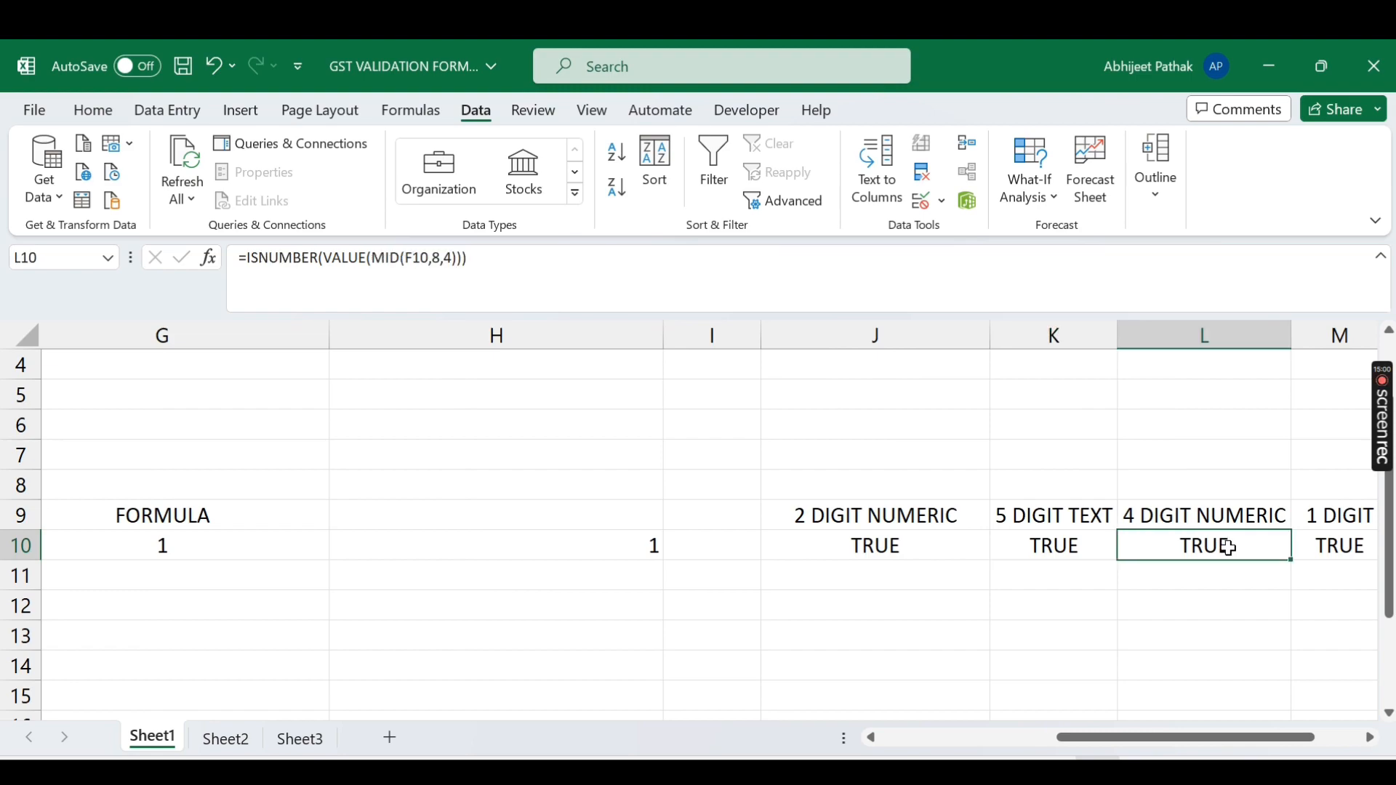
{"action": "left_click_drag", "start_coordinate": [247, 258], "coordinate": [717, 272]}
{"action": "key", "text": "ctrl+c"}
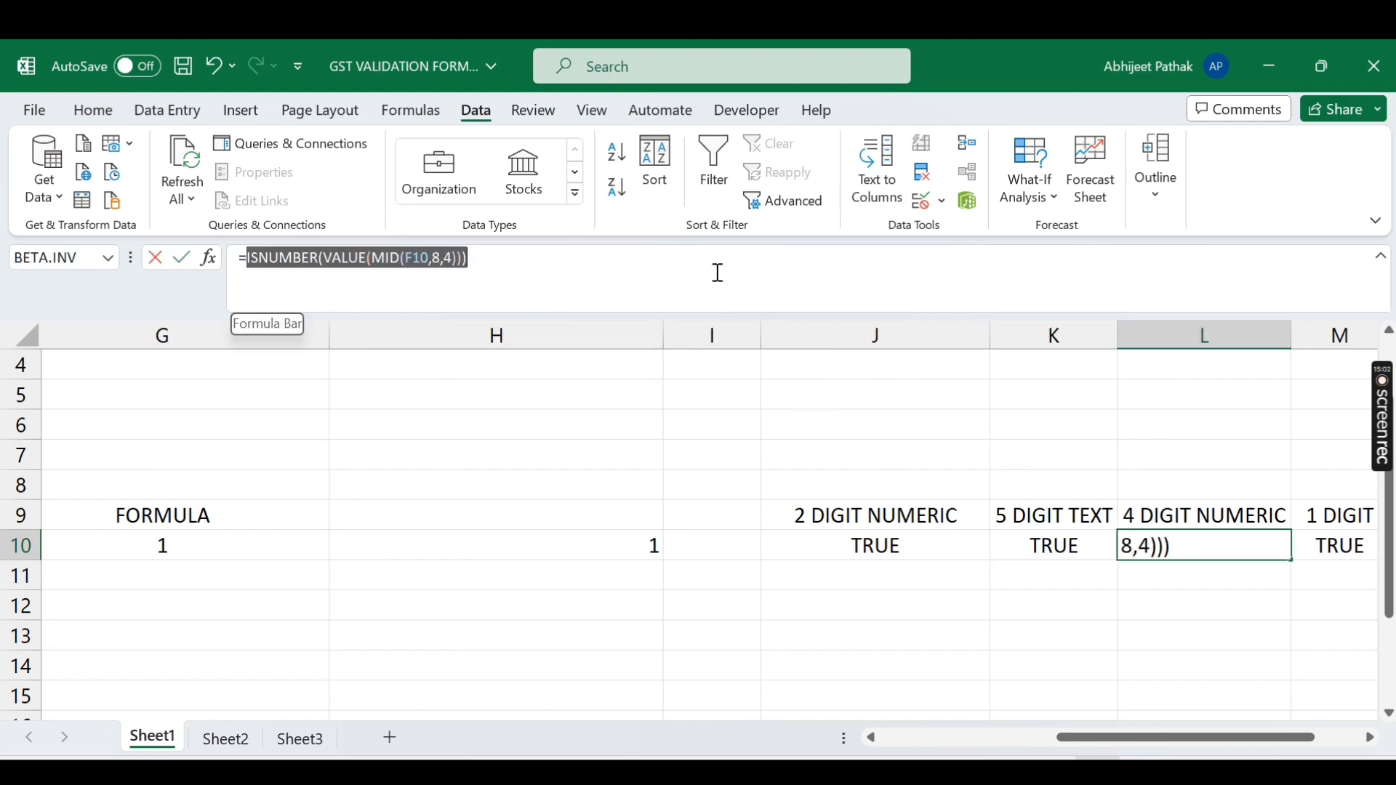
{"action": "left_click", "coordinate": [624, 547]}
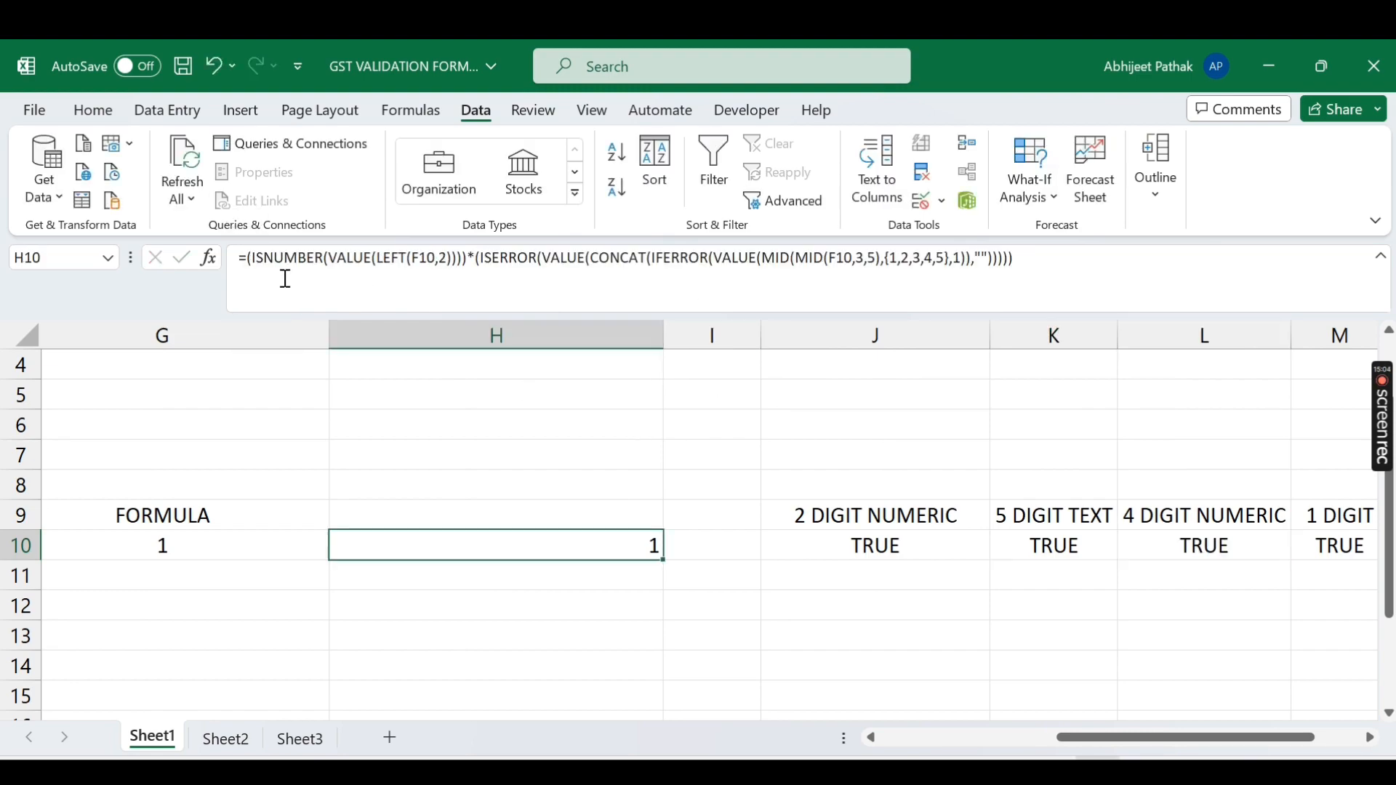
{"action": "left_click", "coordinate": [1047, 263]}
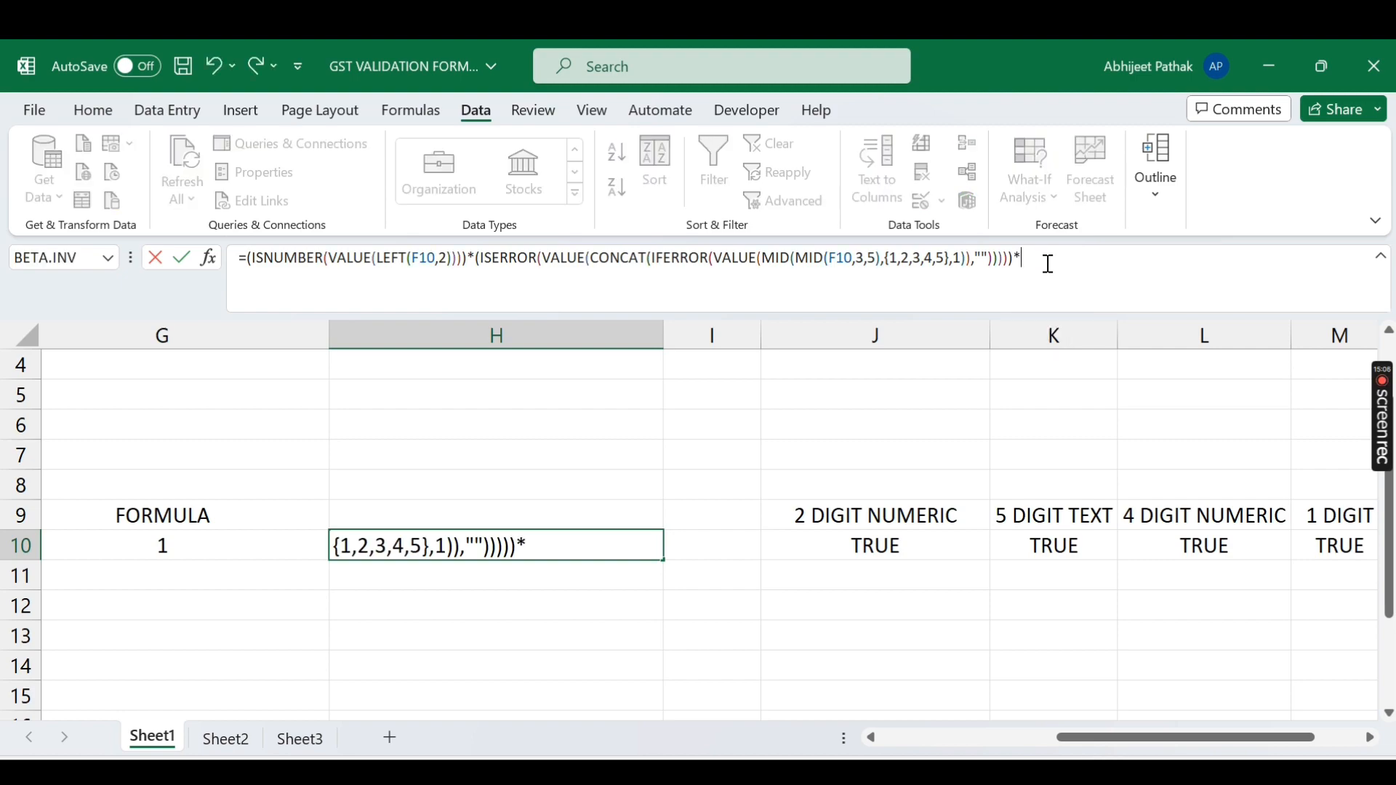
{"action": "key", "text": "ctrl+v"}
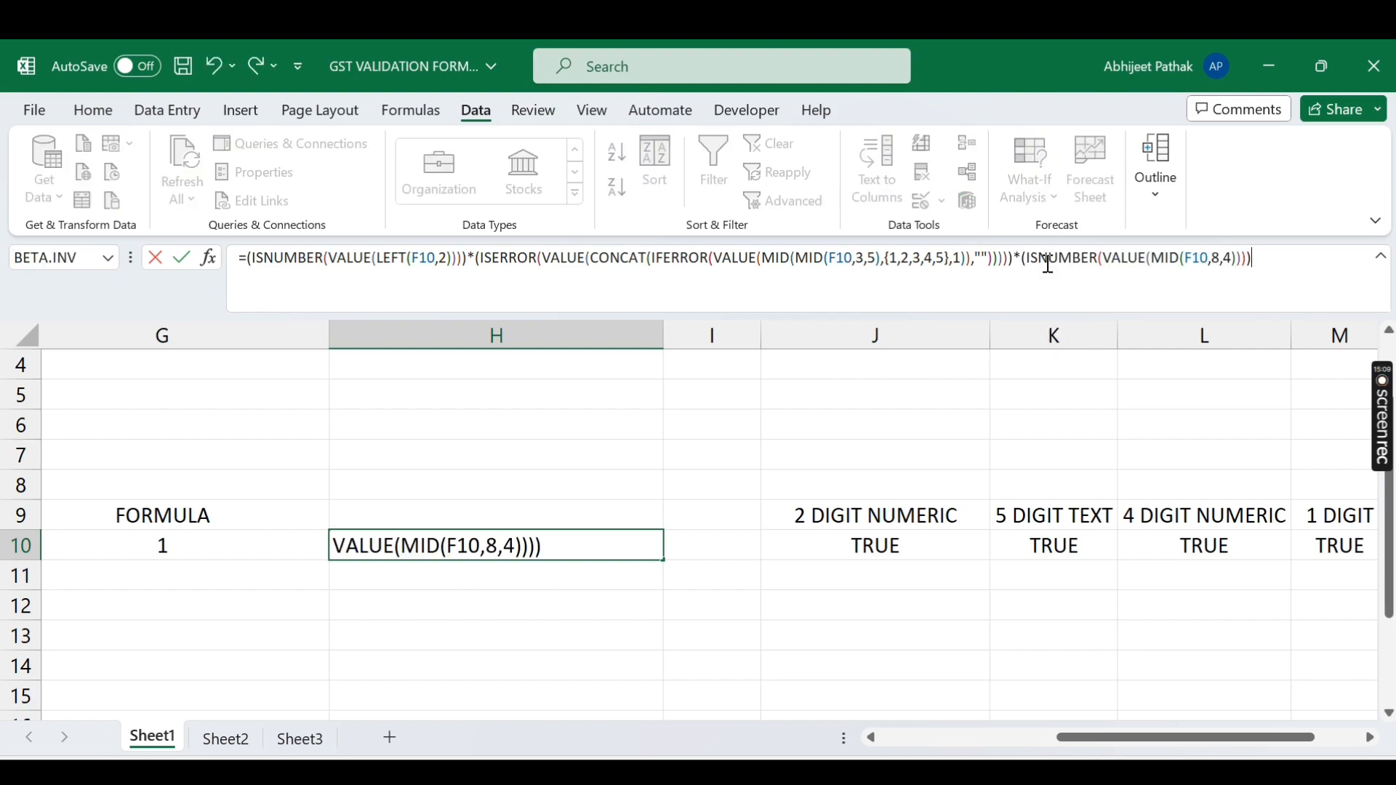
{"action": "key", "text": "Return"}
{"action": "key", "text": "Up"}
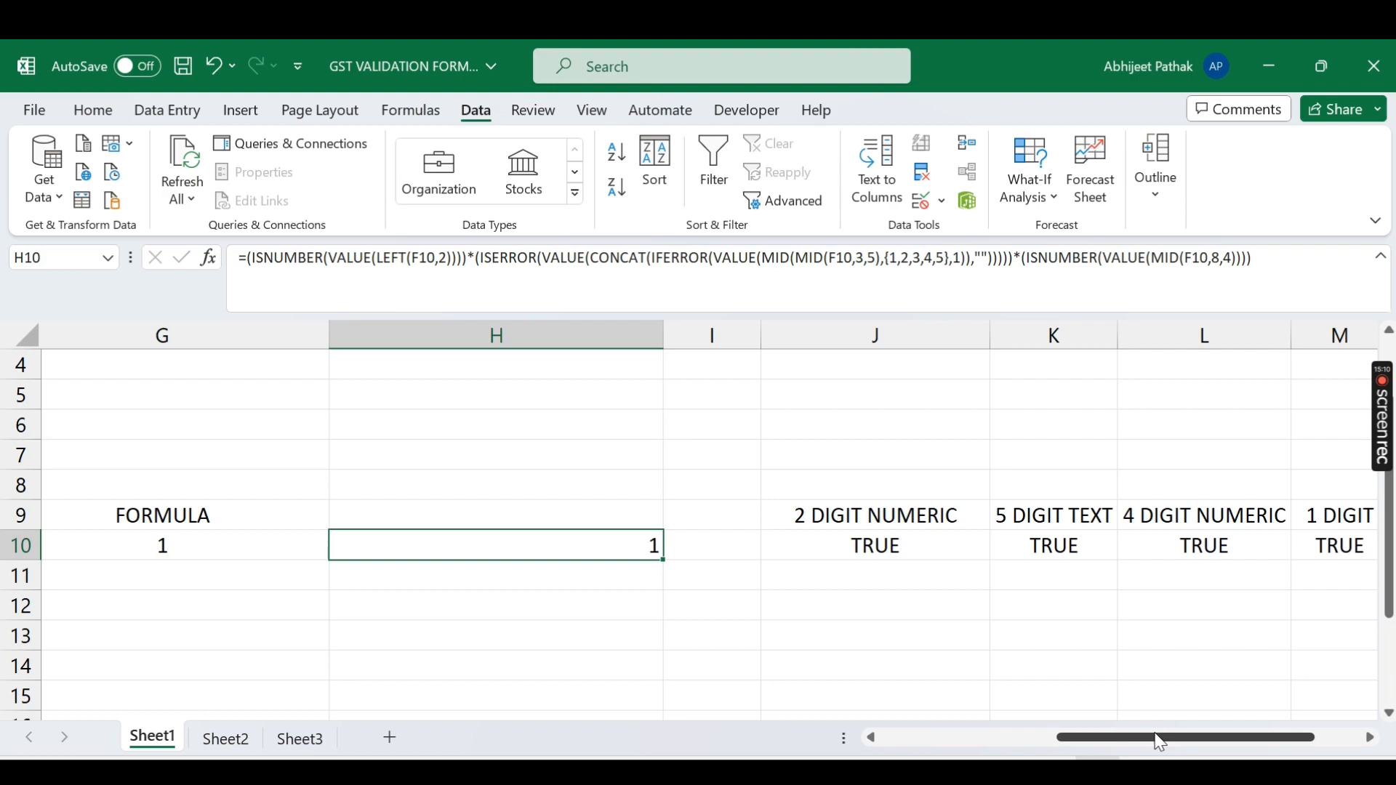
{"action": "left_click_drag", "start_coordinate": [1162, 738], "coordinate": [1006, 739]}
Step: Compare H10 with G10's full combined formula, then open Data Validation for F10
{"action": "left_click", "coordinate": [1111, 550]}
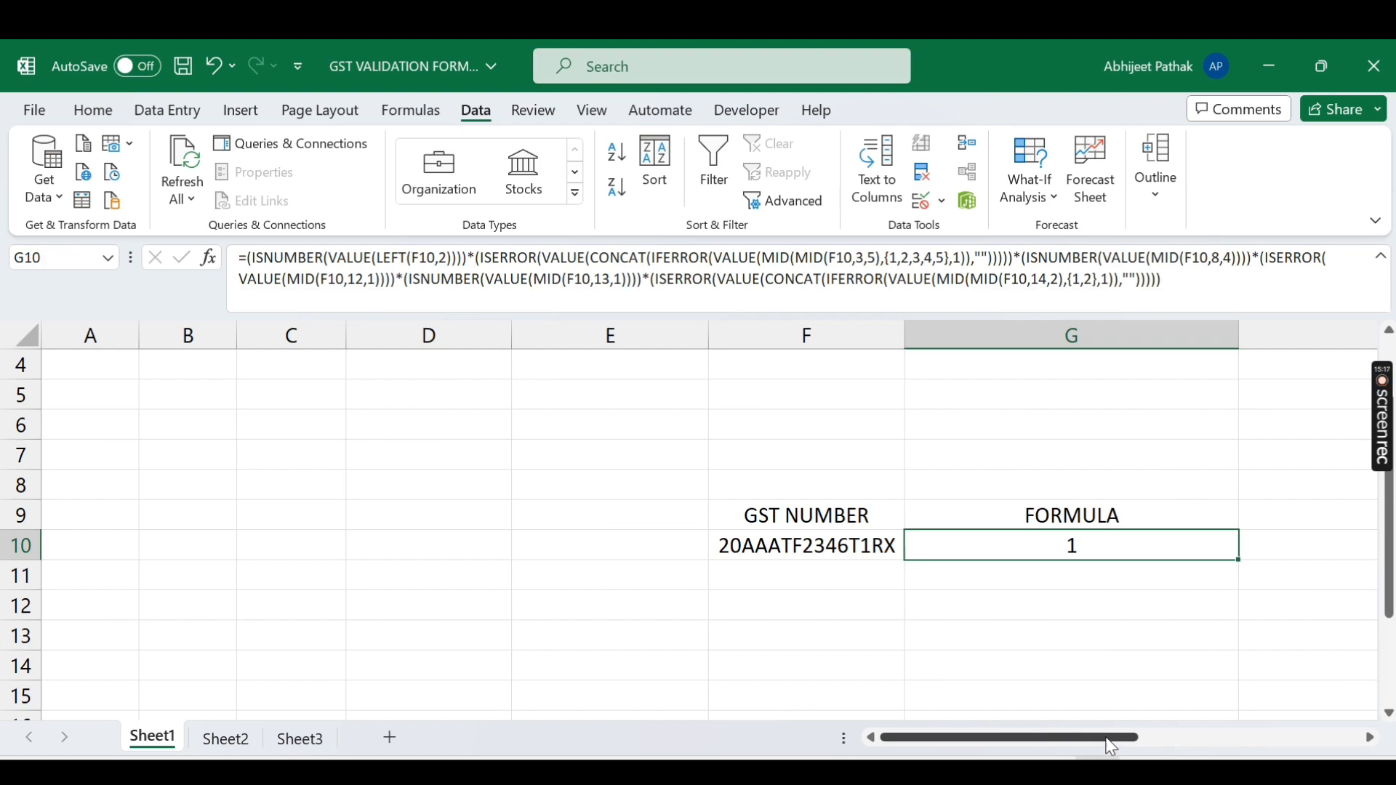
{"action": "left_click_drag", "start_coordinate": [1111, 738], "coordinate": [1260, 736]}
{"action": "left_click", "coordinate": [767, 546]}
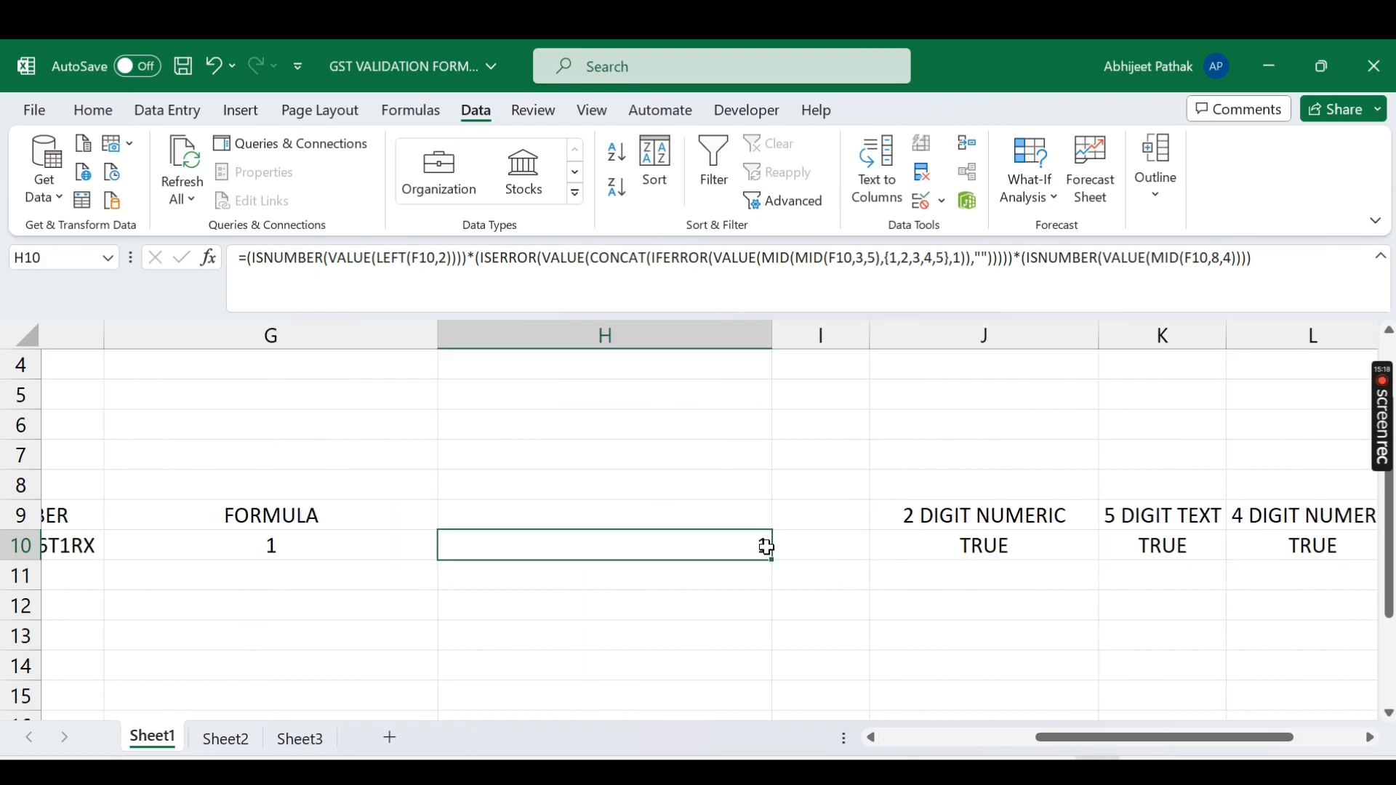
{"action": "left_click_drag", "start_coordinate": [1120, 738], "coordinate": [1058, 738]}
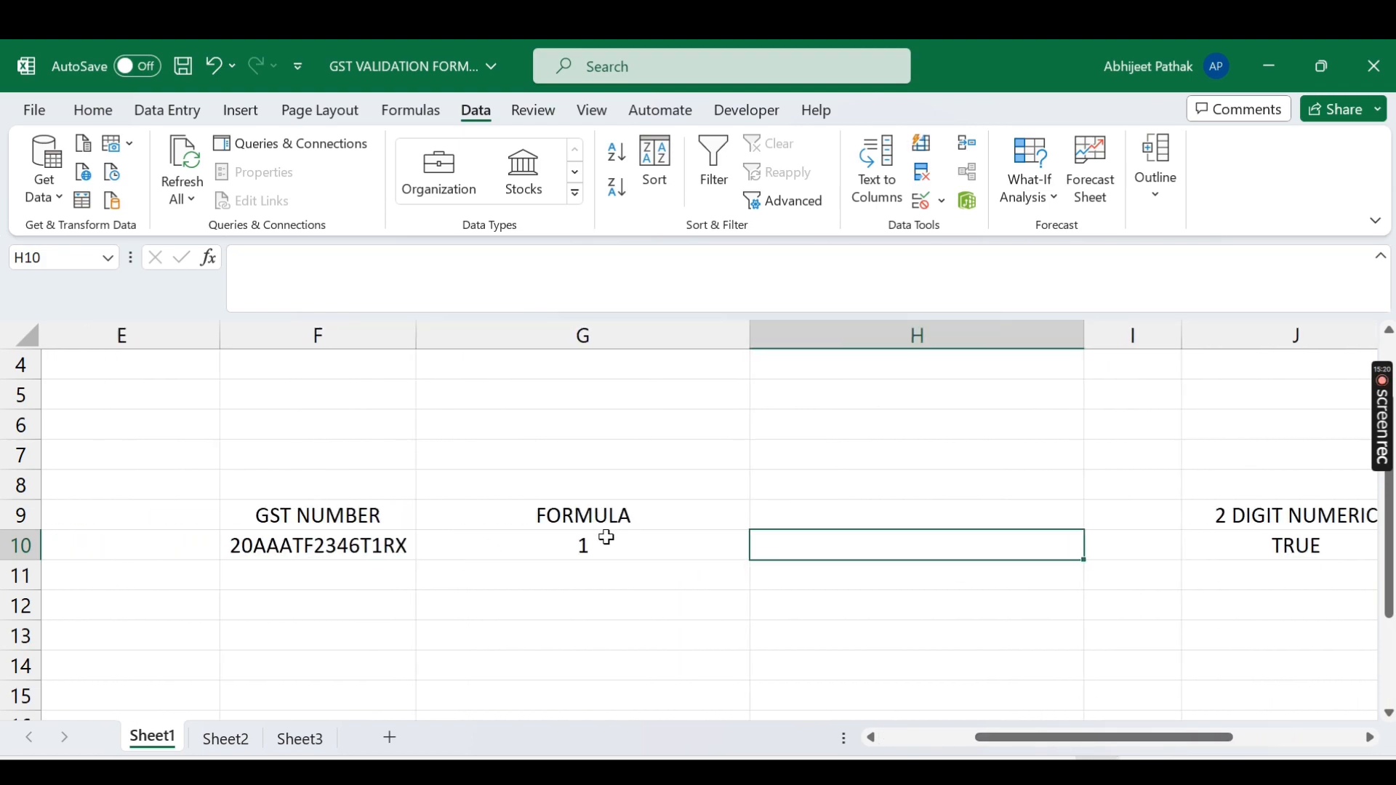
{"action": "left_click", "coordinate": [608, 538]}
{"action": "left_click", "coordinate": [287, 279]}
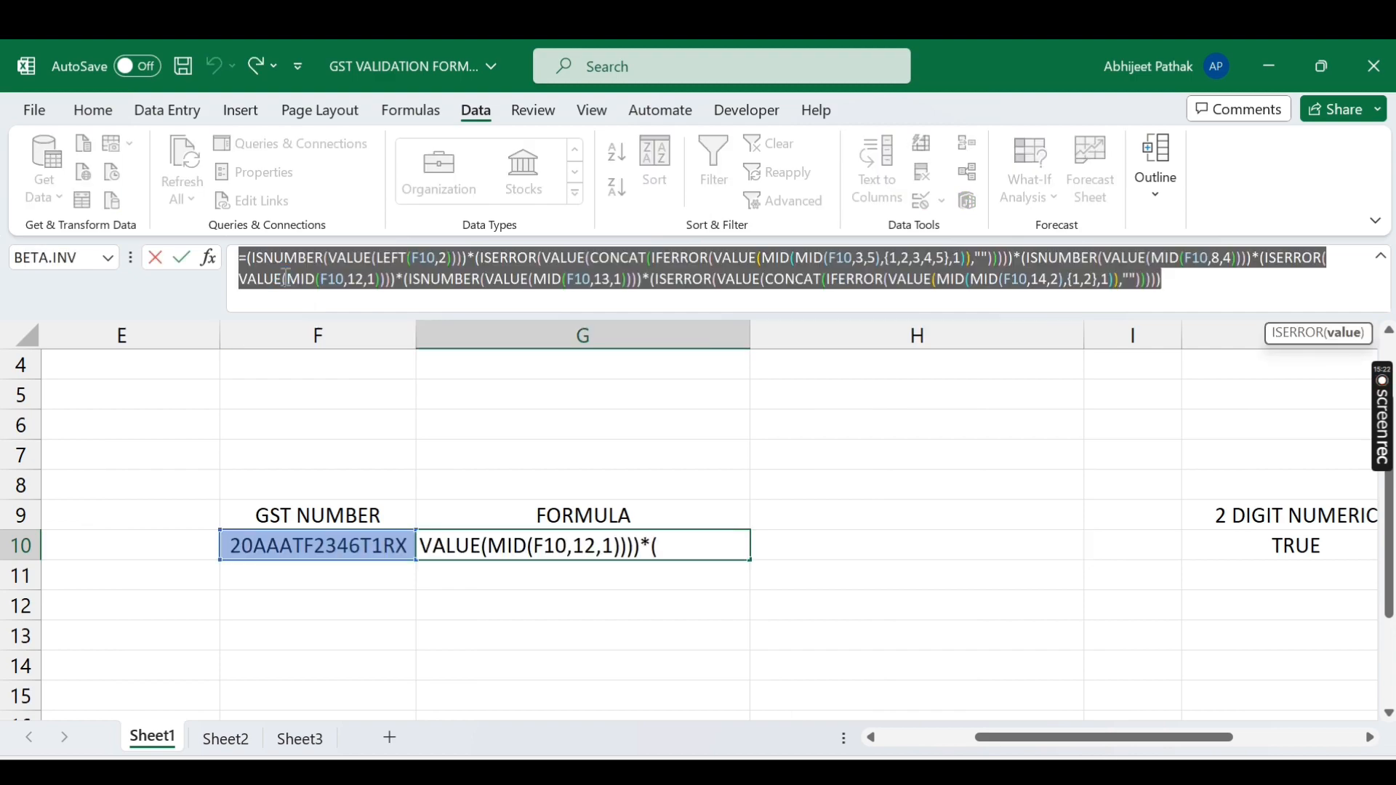
{"action": "left_click", "coordinate": [368, 544]}
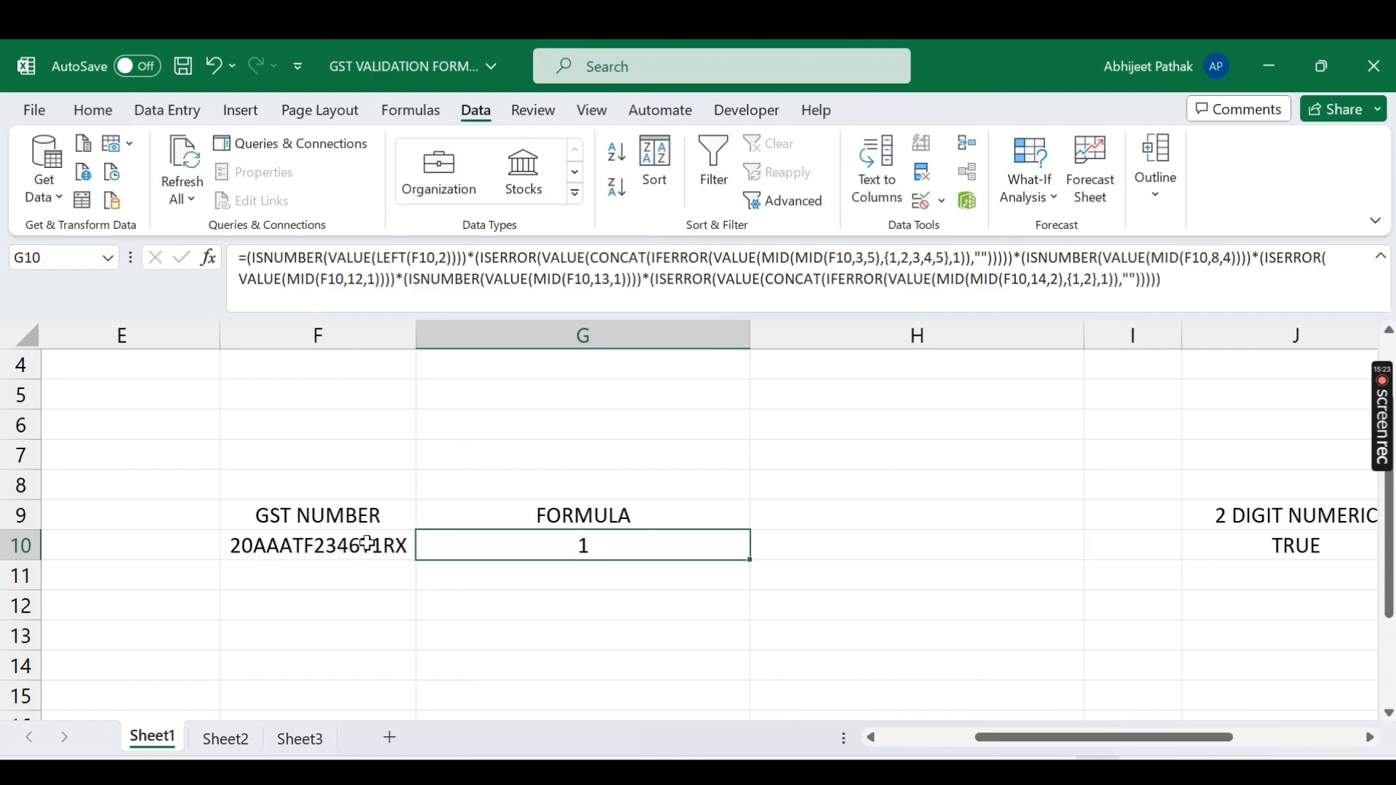
{"action": "left_click", "coordinate": [936, 203]}
Step: Preview the Custom validation option, cancel, then clear the GST number from F10
{"action": "left_click", "coordinate": [960, 229]}
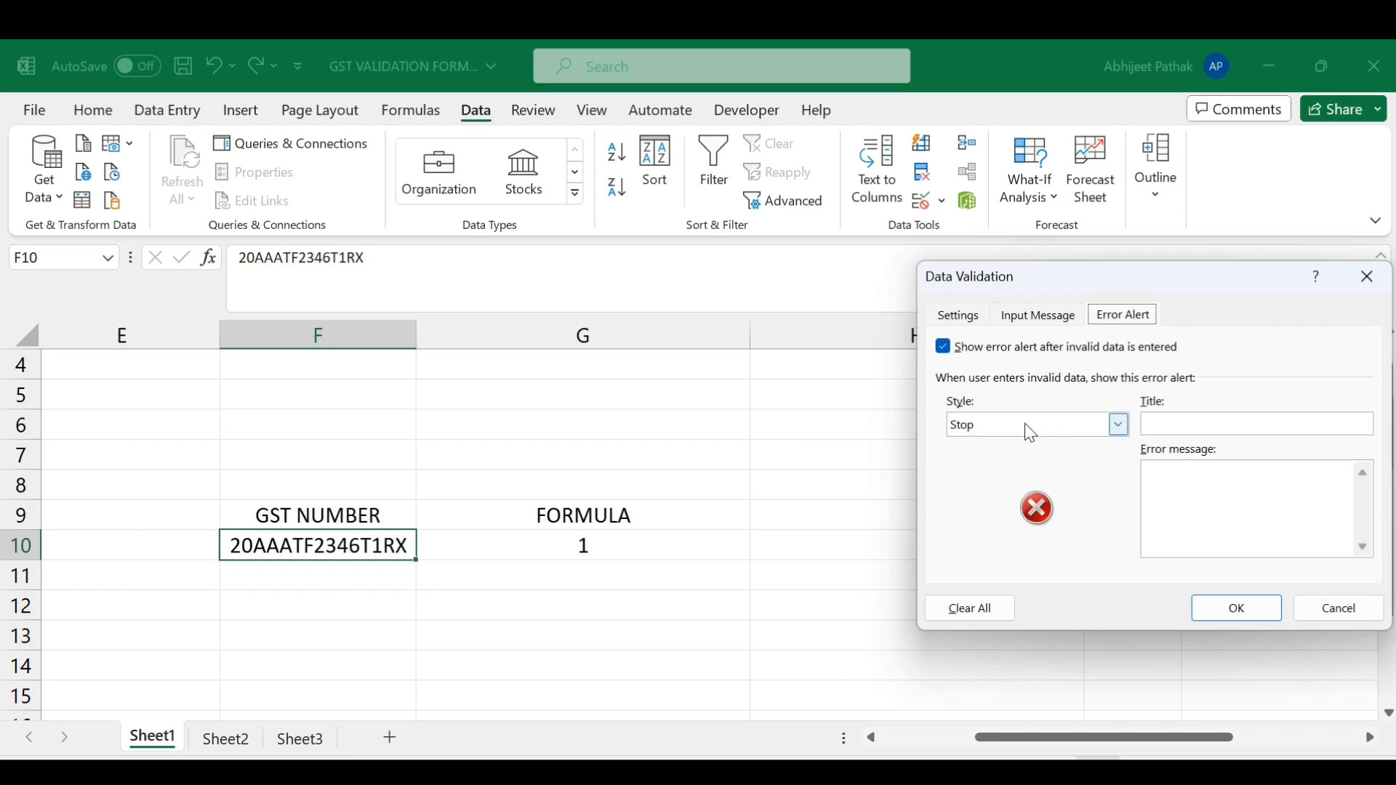
{"action": "left_click", "coordinate": [1033, 434]}
{"action": "left_click", "coordinate": [958, 316]}
{"action": "left_click", "coordinate": [983, 399]}
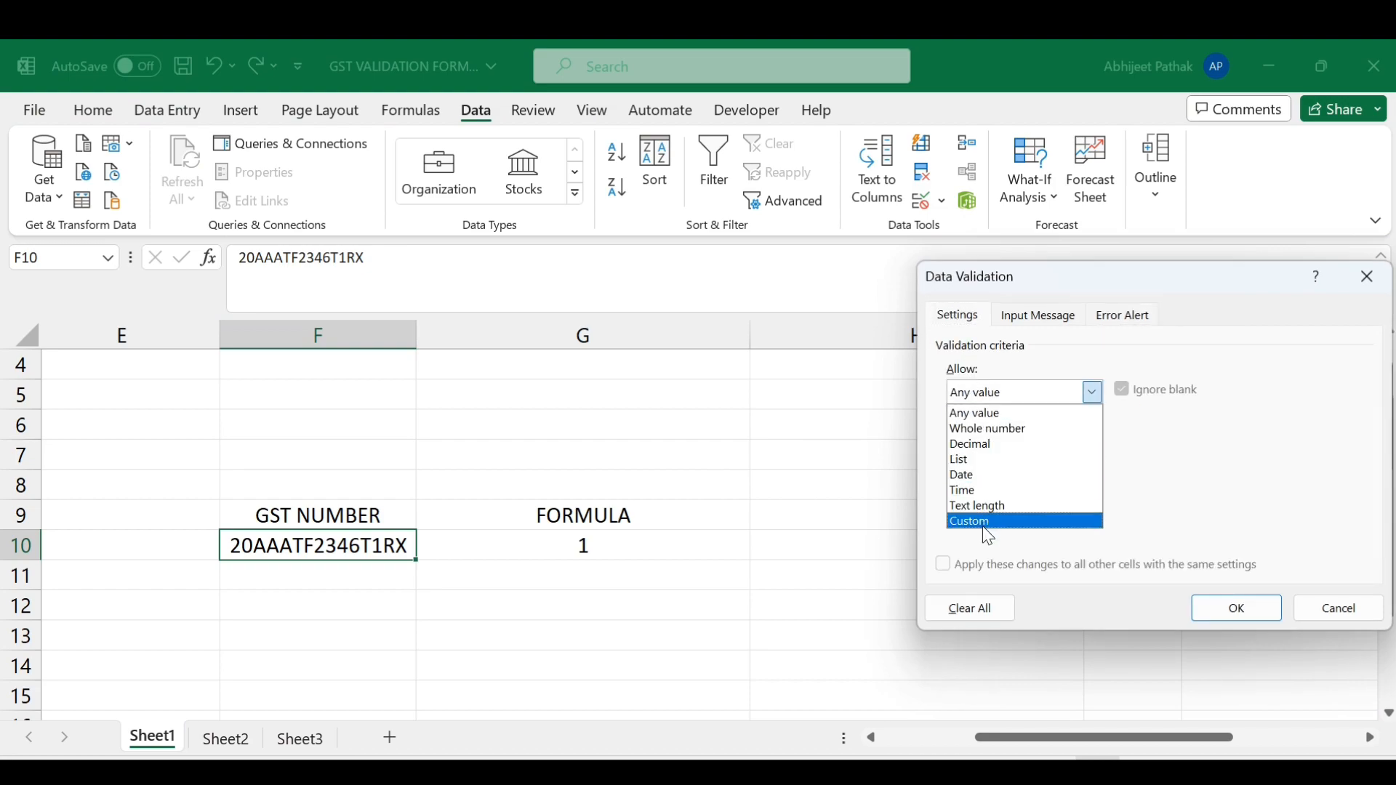
{"action": "left_click", "coordinate": [984, 522]}
{"action": "left_click", "coordinate": [998, 485]}
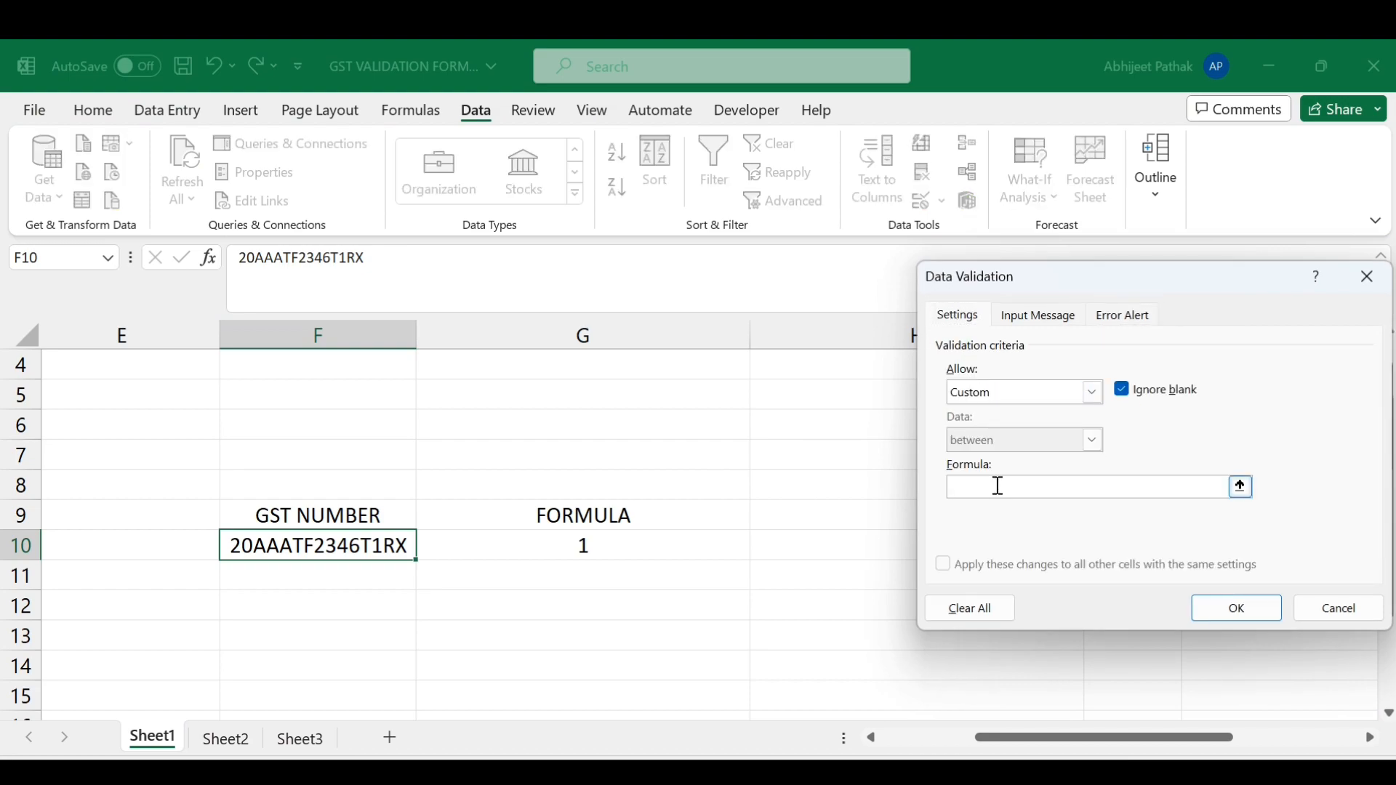
{"action": "key", "text": "Escape"}
{"action": "left_click", "coordinate": [610, 547]}
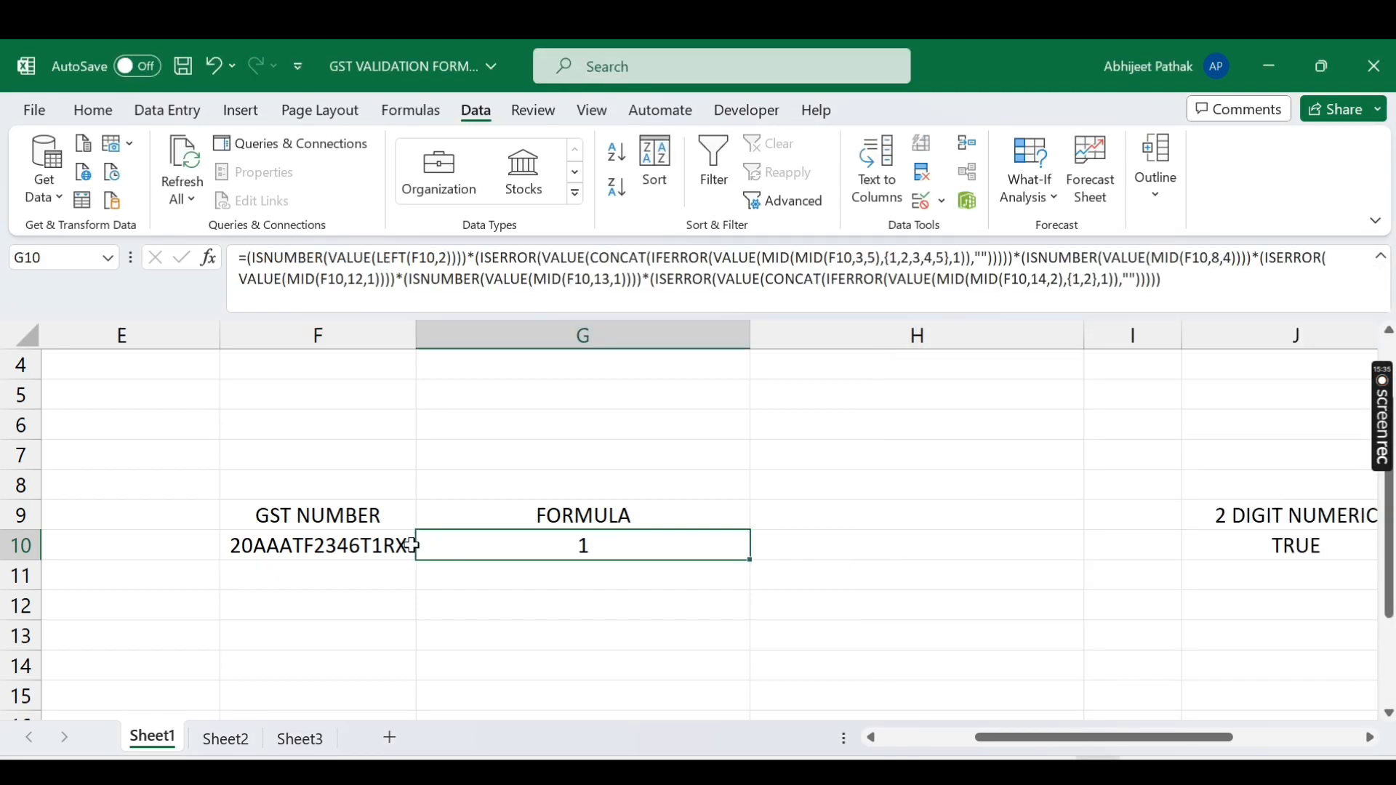
{"action": "left_click", "coordinate": [386, 545]}
{"action": "key", "text": "Delete"}
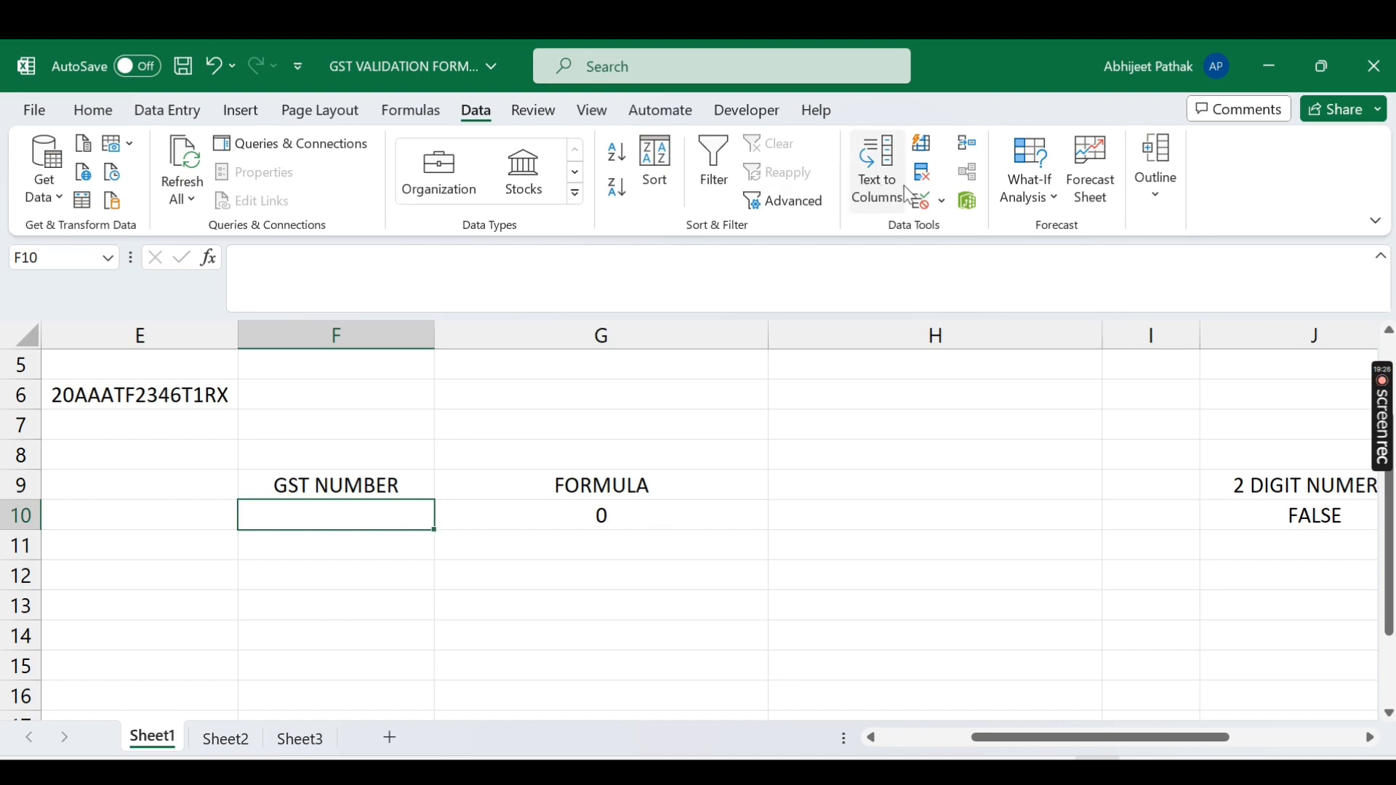
Step: Give F10 Custom data validation with the formula =G10
{"action": "left_click", "coordinate": [943, 201]}
{"action": "left_click", "coordinate": [971, 230]}
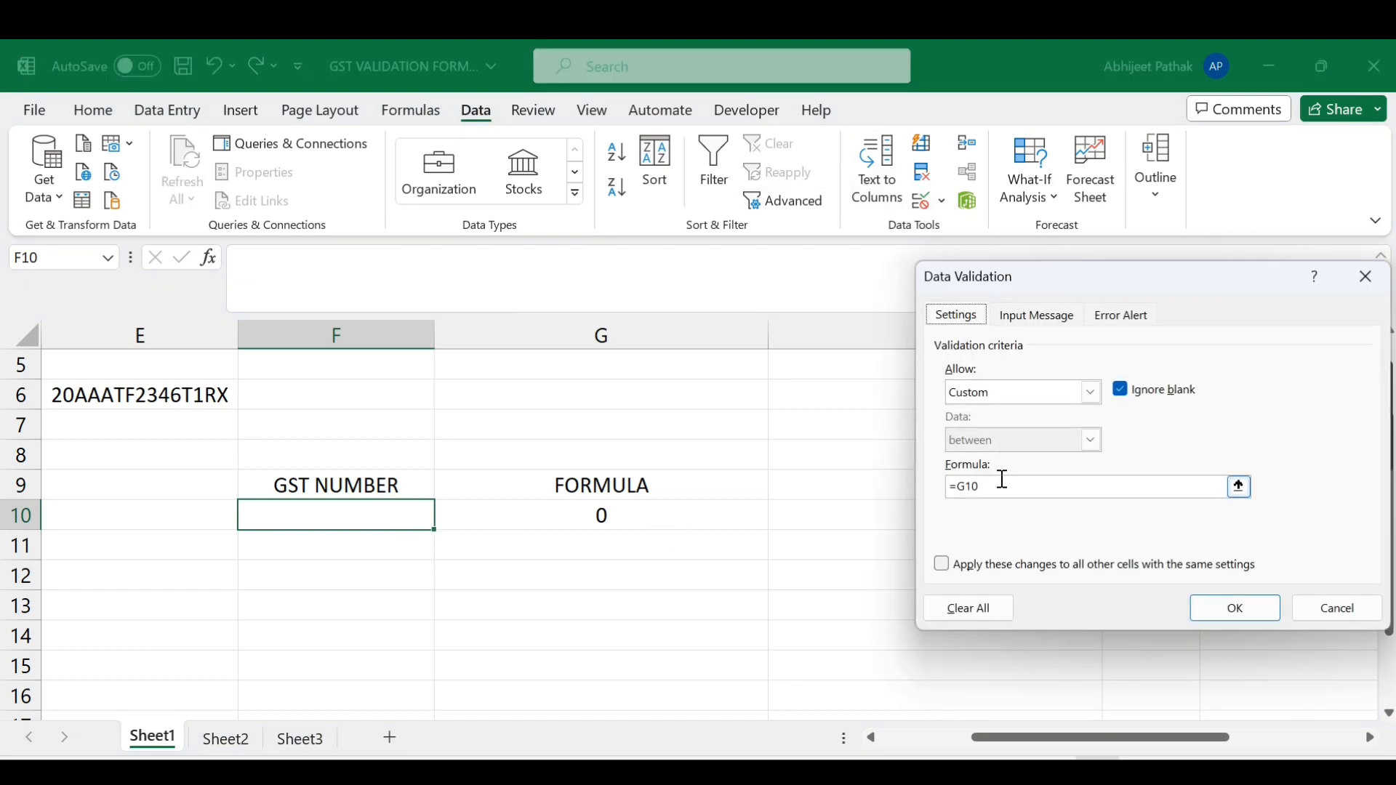
{"action": "left_click", "coordinate": [993, 401]}
{"action": "left_click", "coordinate": [985, 521]}
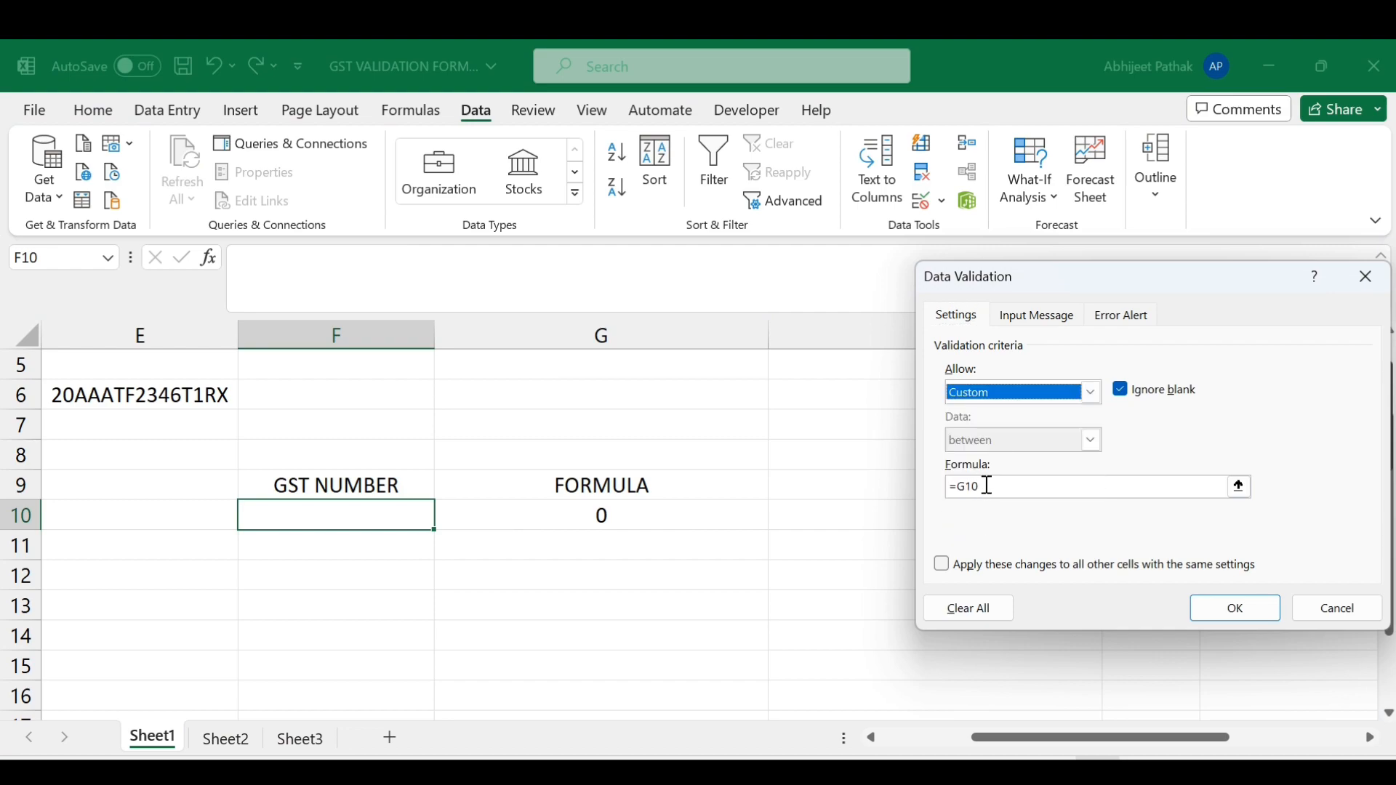
{"action": "left_click_drag", "start_coordinate": [989, 486], "coordinate": [904, 483]}
{"action": "type", "text": "="}
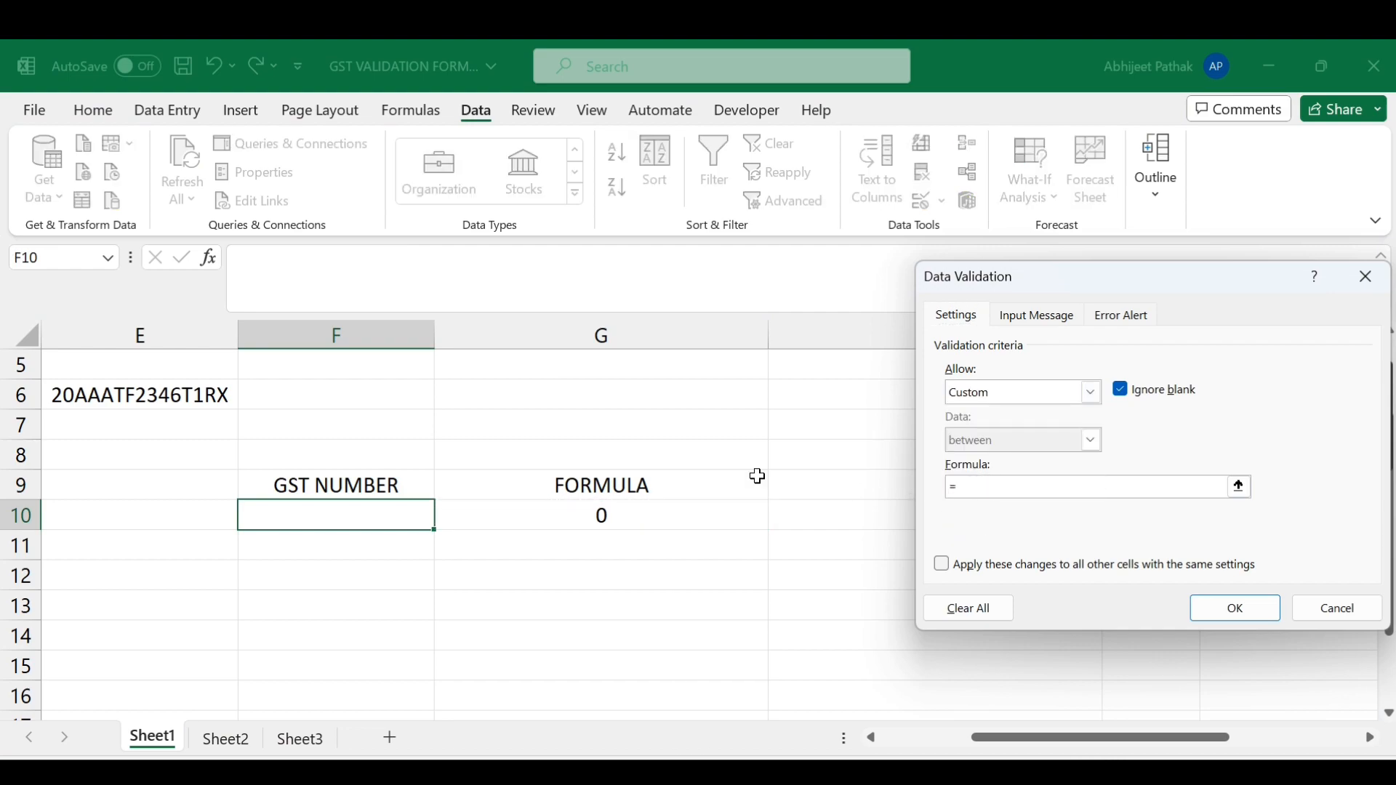
{"action": "left_click", "coordinate": [665, 518]}
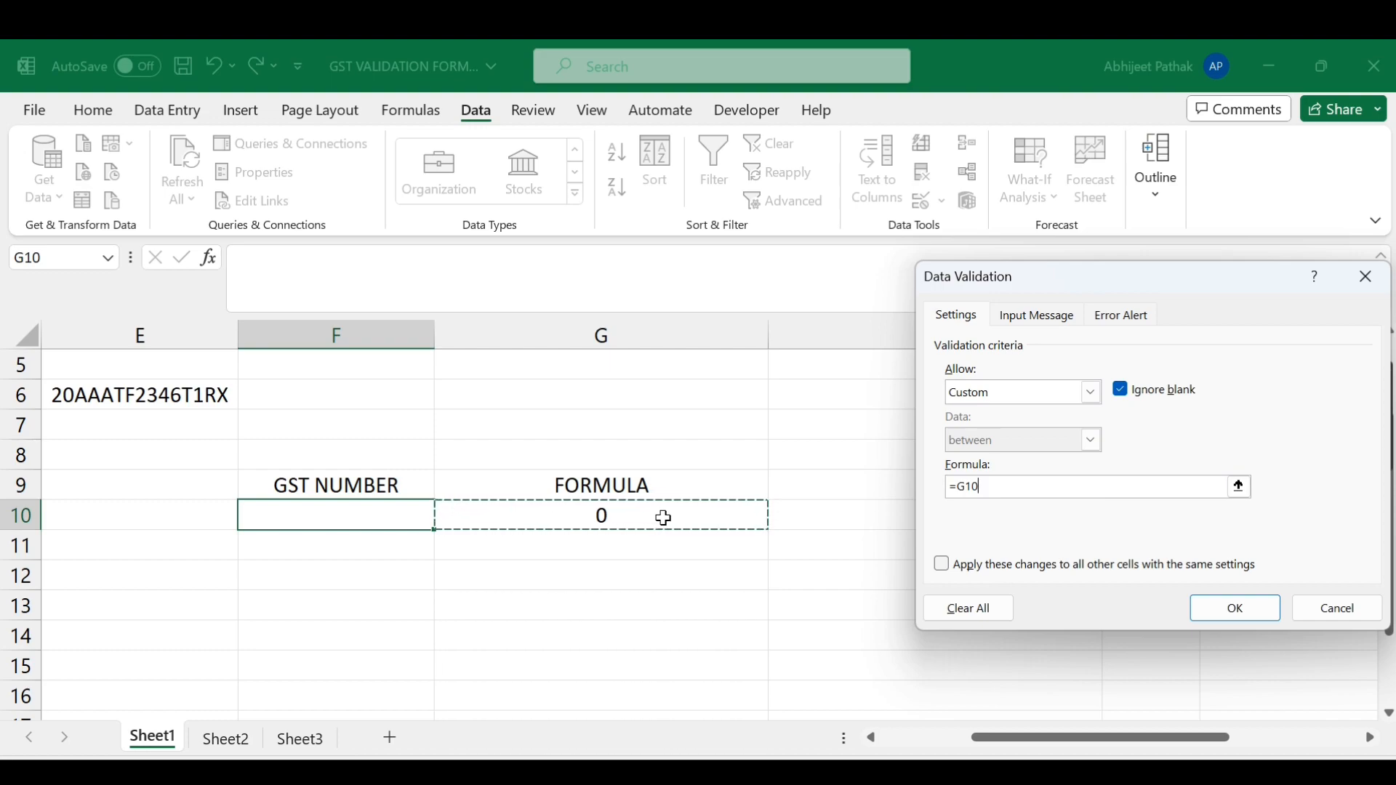
{"action": "key", "text": "Return"}
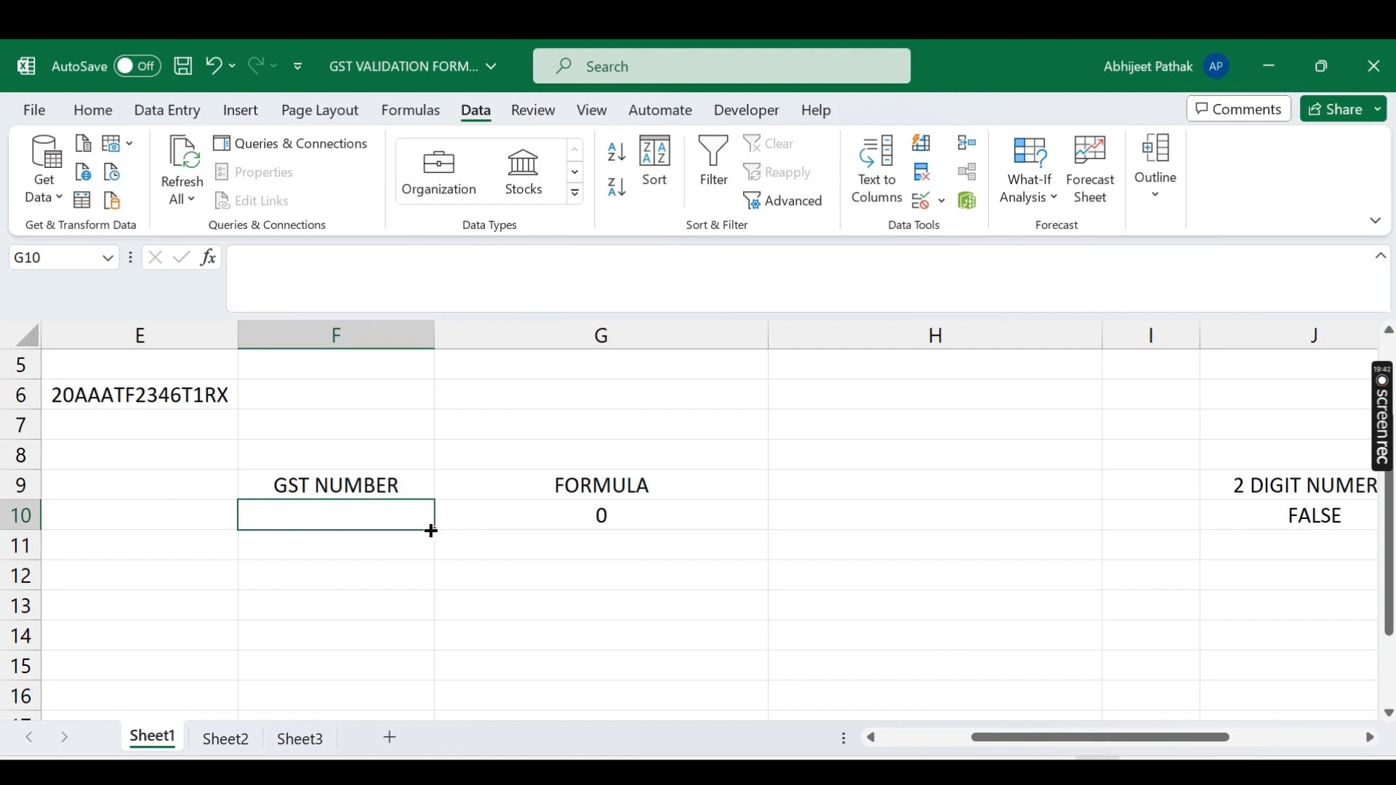
Step: Extend F10's validation down to F16 and confirm F15 uses =G15
{"action": "left_click_drag", "start_coordinate": [432, 531], "coordinate": [404, 643]}
{"action": "left_click", "coordinate": [386, 606]}
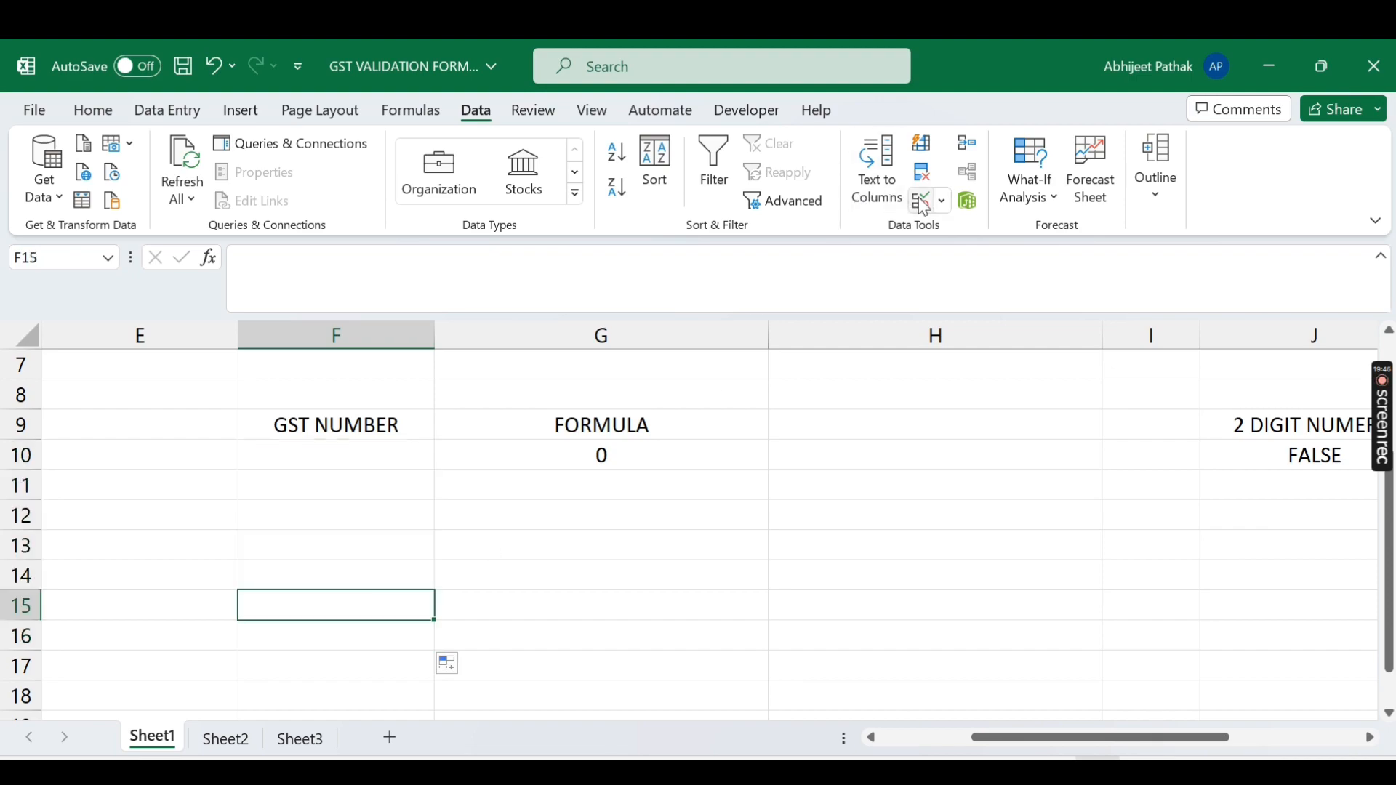
{"action": "left_click", "coordinate": [944, 201]}
{"action": "left_click", "coordinate": [962, 232]}
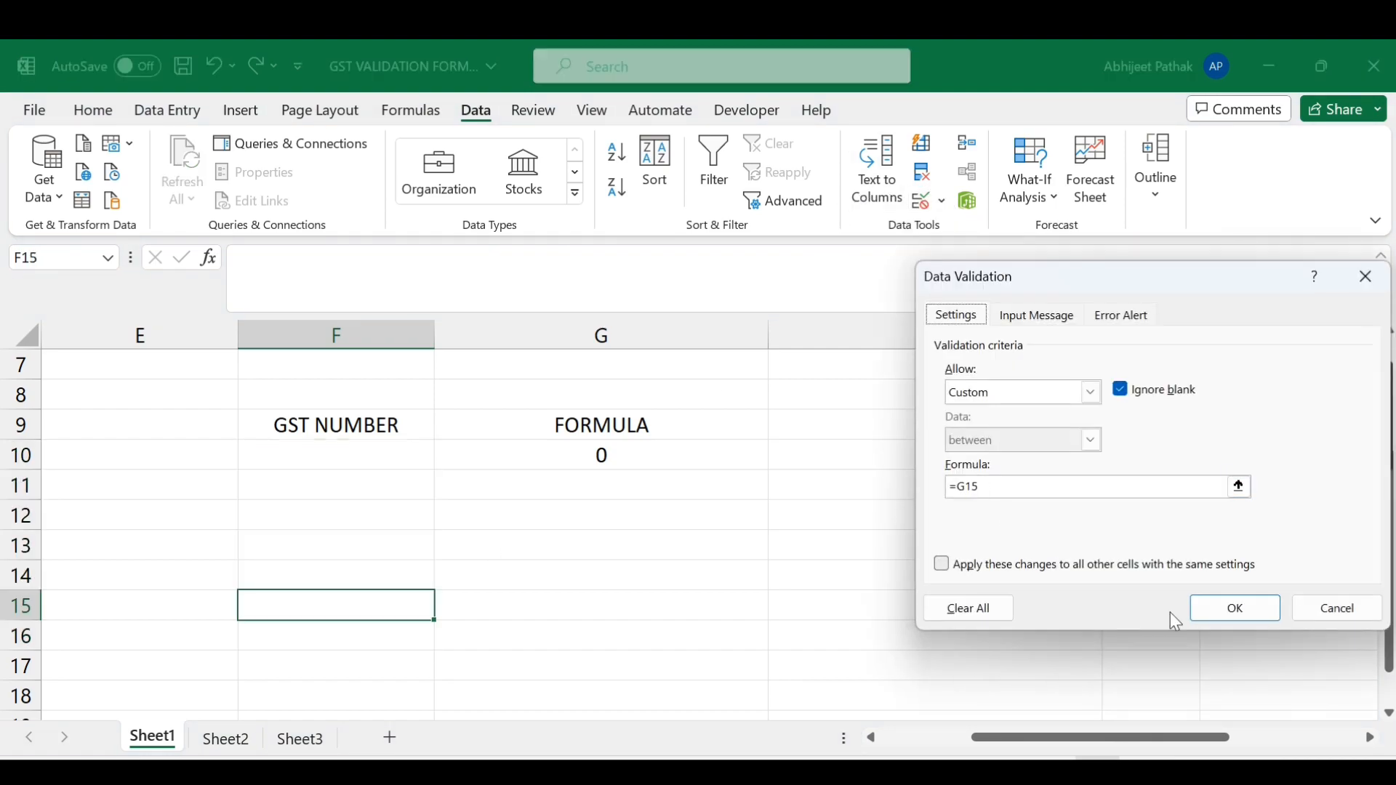
{"action": "left_click", "coordinate": [1233, 610]}
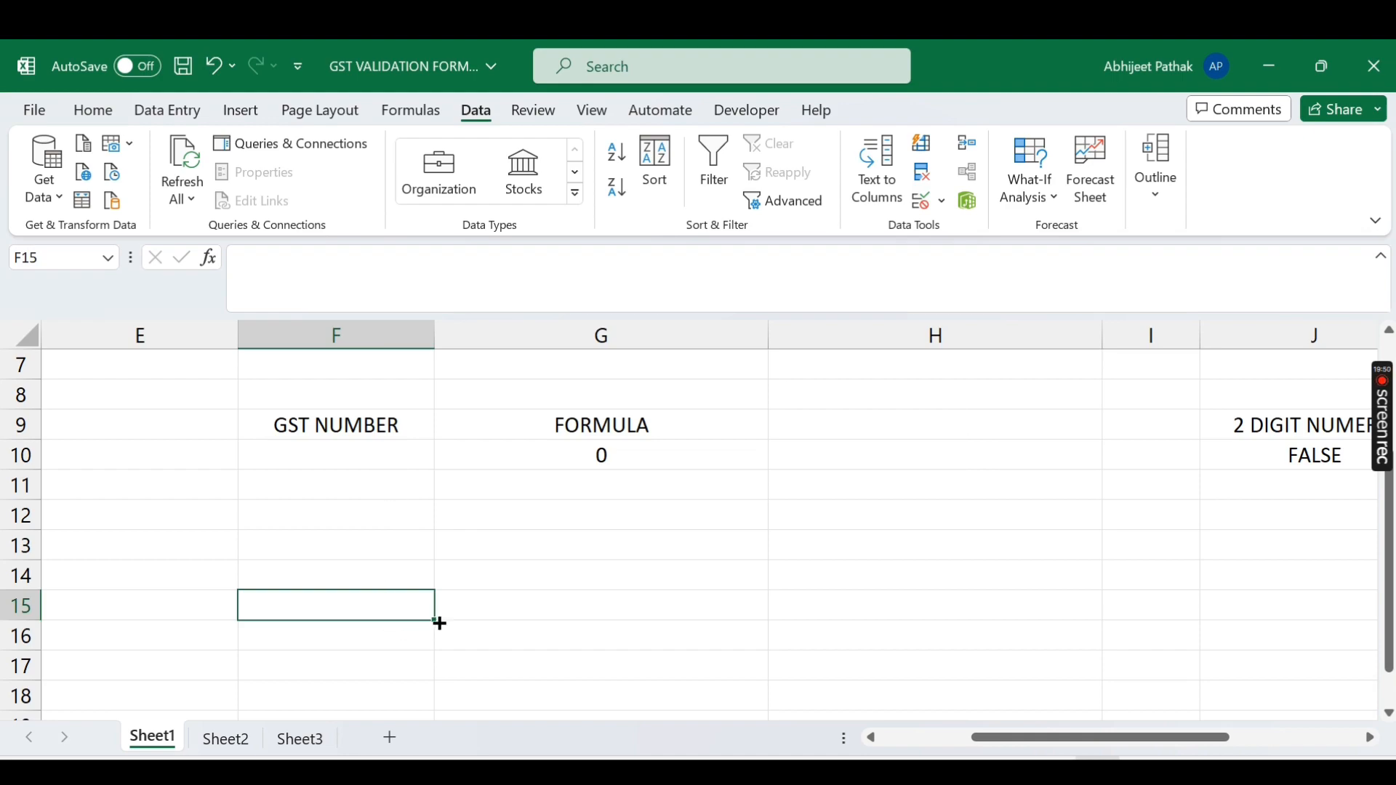
Step: Fill G10's GST check formula down column G to G31
{"action": "left_click", "coordinate": [603, 460]}
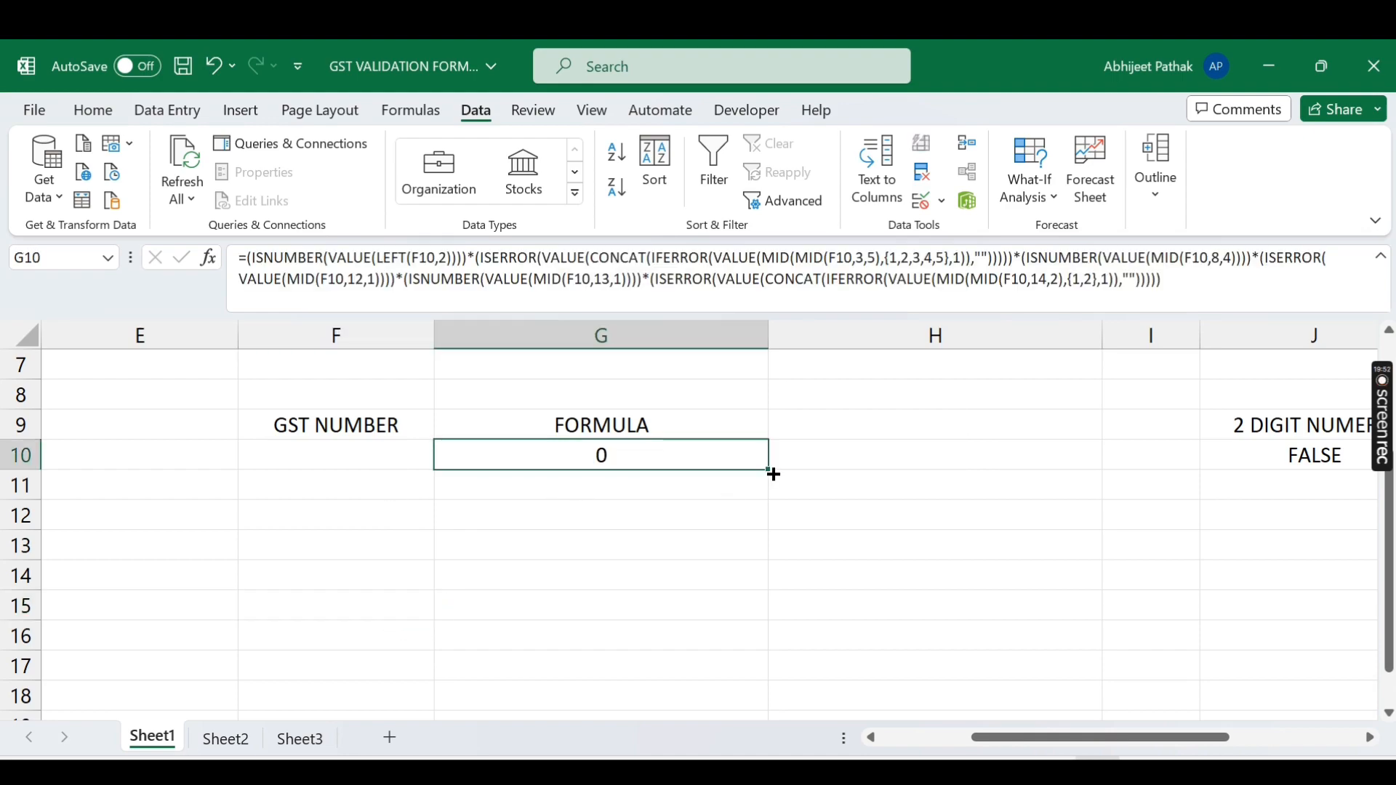
{"action": "left_click_drag", "start_coordinate": [773, 472], "coordinate": [779, 749]}
{"action": "scroll", "coordinate": [739, 477], "scroll_direction": "up", "scroll_amount": 6}
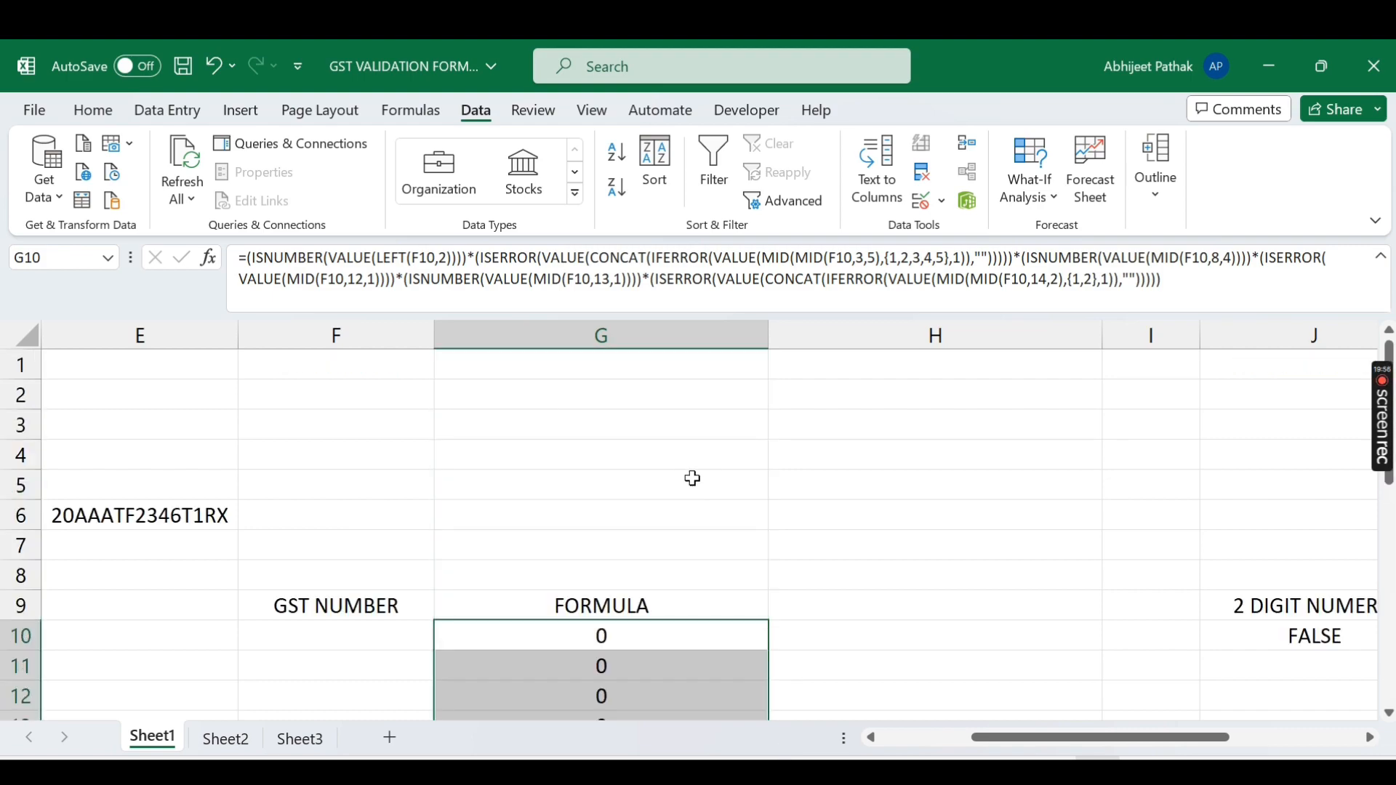
Step: Paste E6's sample GST number into F10 as a value
{"action": "left_click", "coordinate": [178, 430]}
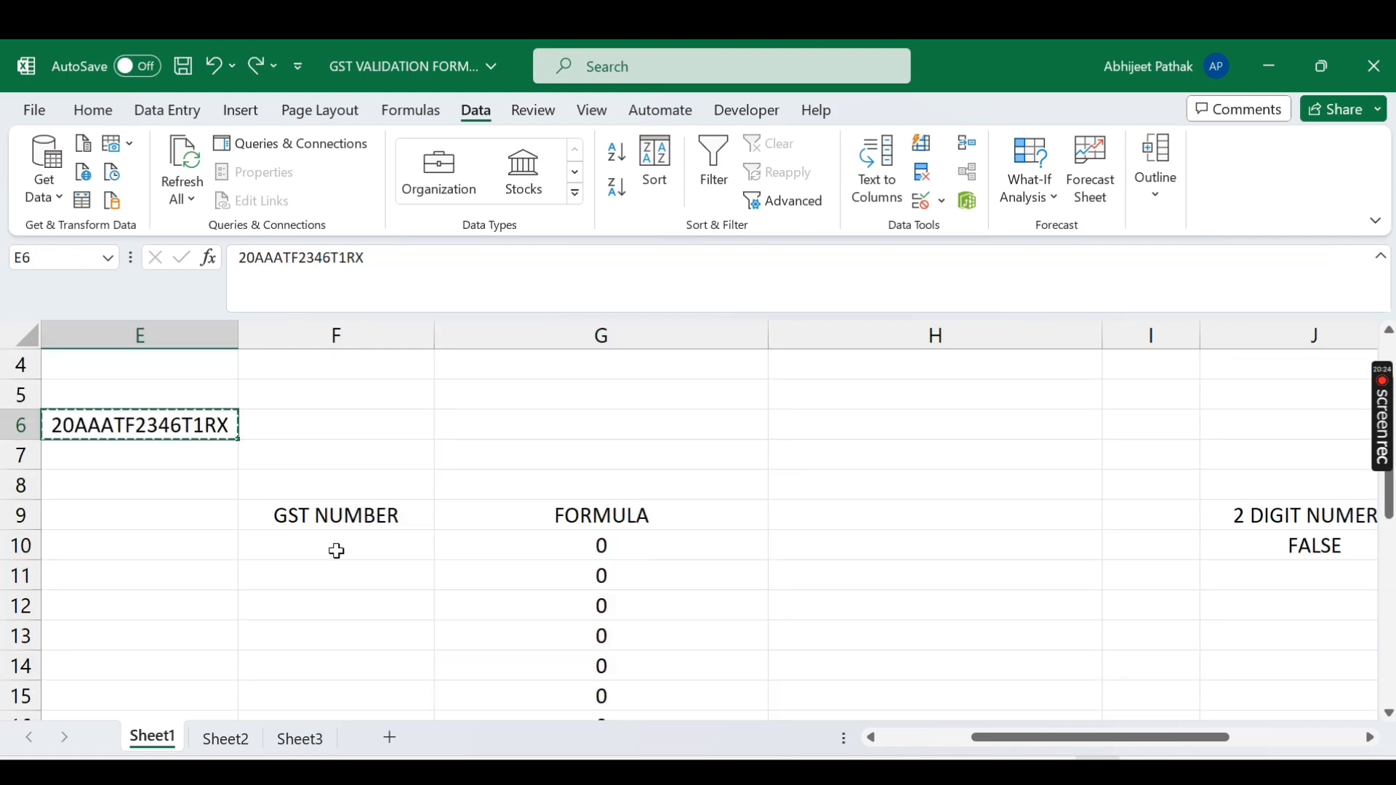
{"action": "key", "text": "ctrl+c"}
{"action": "left_click", "coordinate": [336, 550]}
{"action": "key", "text": "ctrl+alt+v"}
{"action": "key", "text": "Return"}
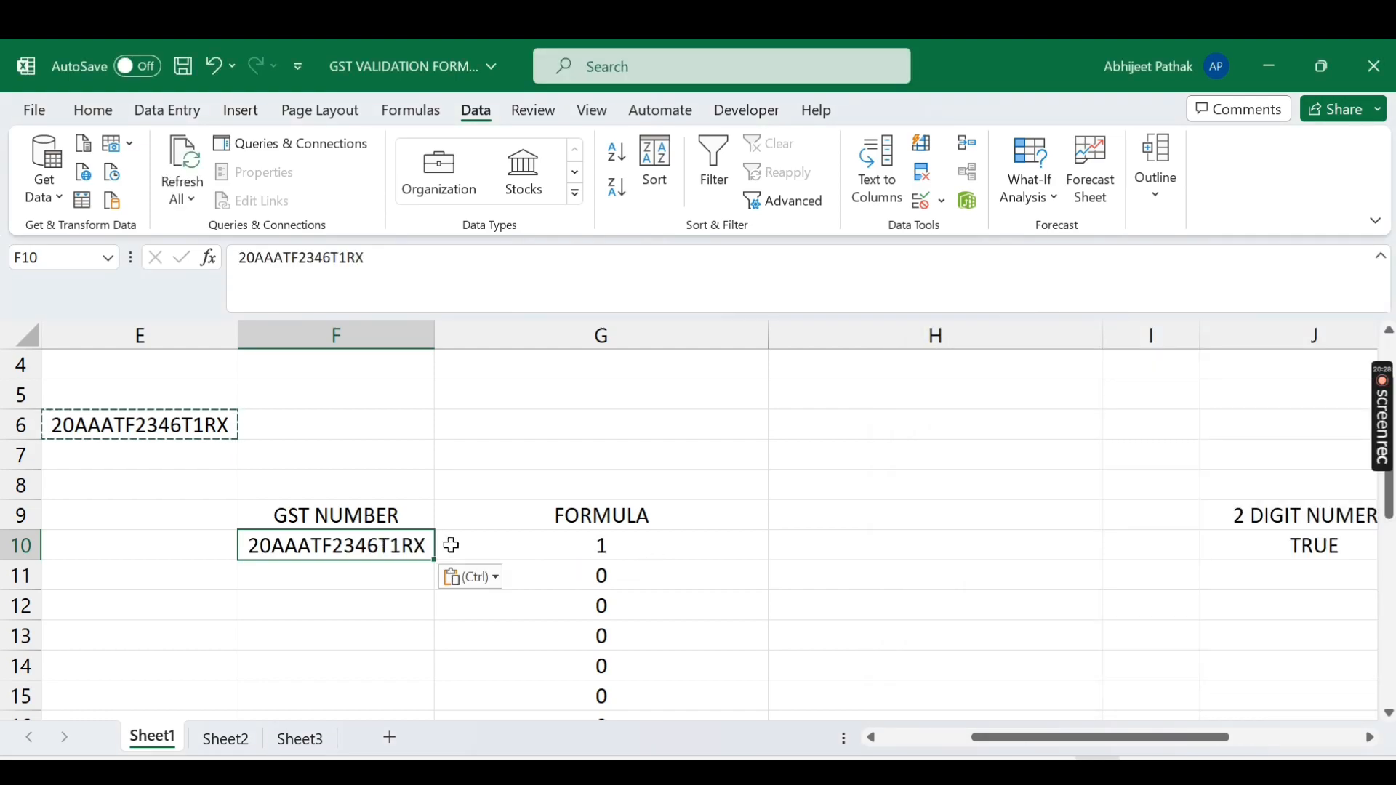
Step: Alter F10 to 2rAAATF2346T1RX, cancel the rejection alert, then recopy E6's number
{"action": "double_click", "coordinate": [264, 546]}
{"action": "key", "text": "Delete"}
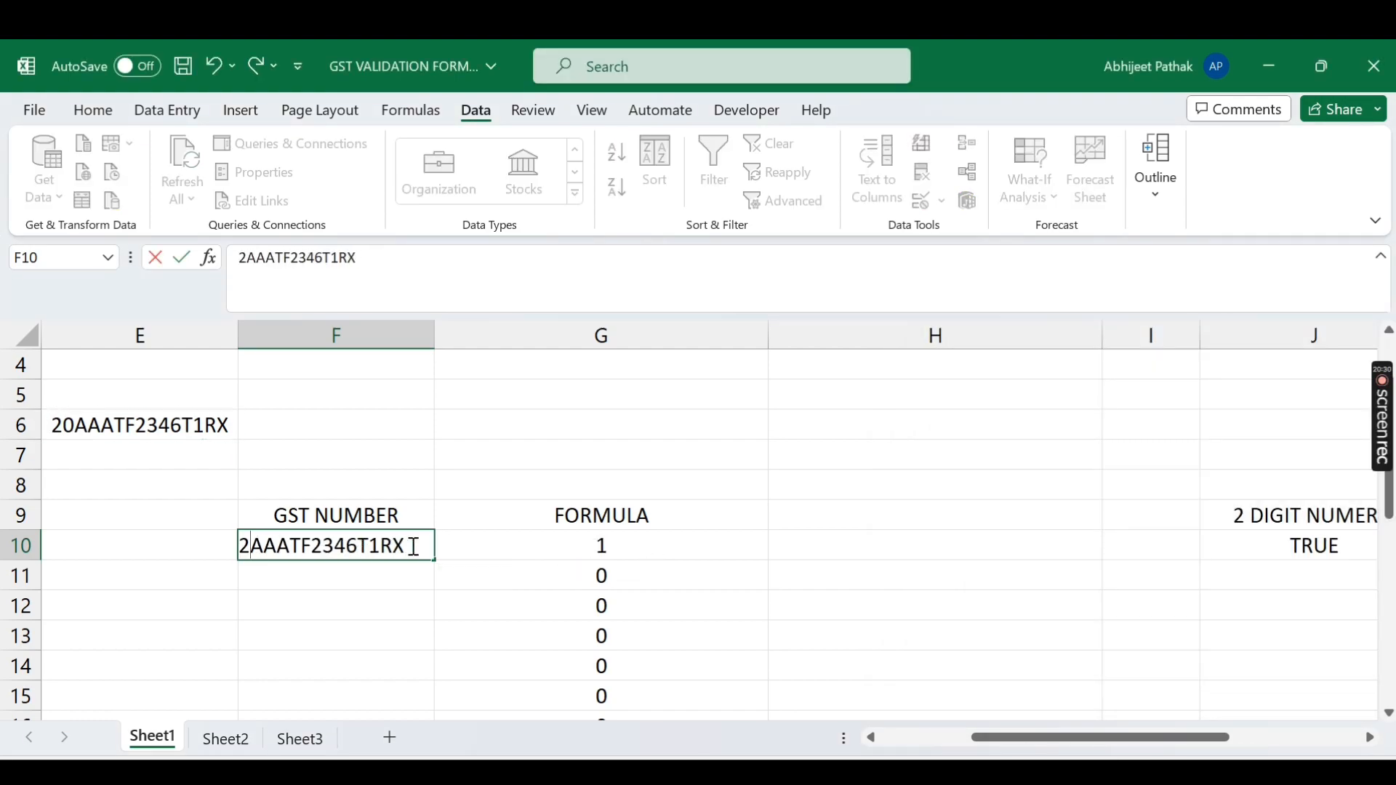
{"action": "type", "text": "r"}
{"action": "key", "text": "Return"}
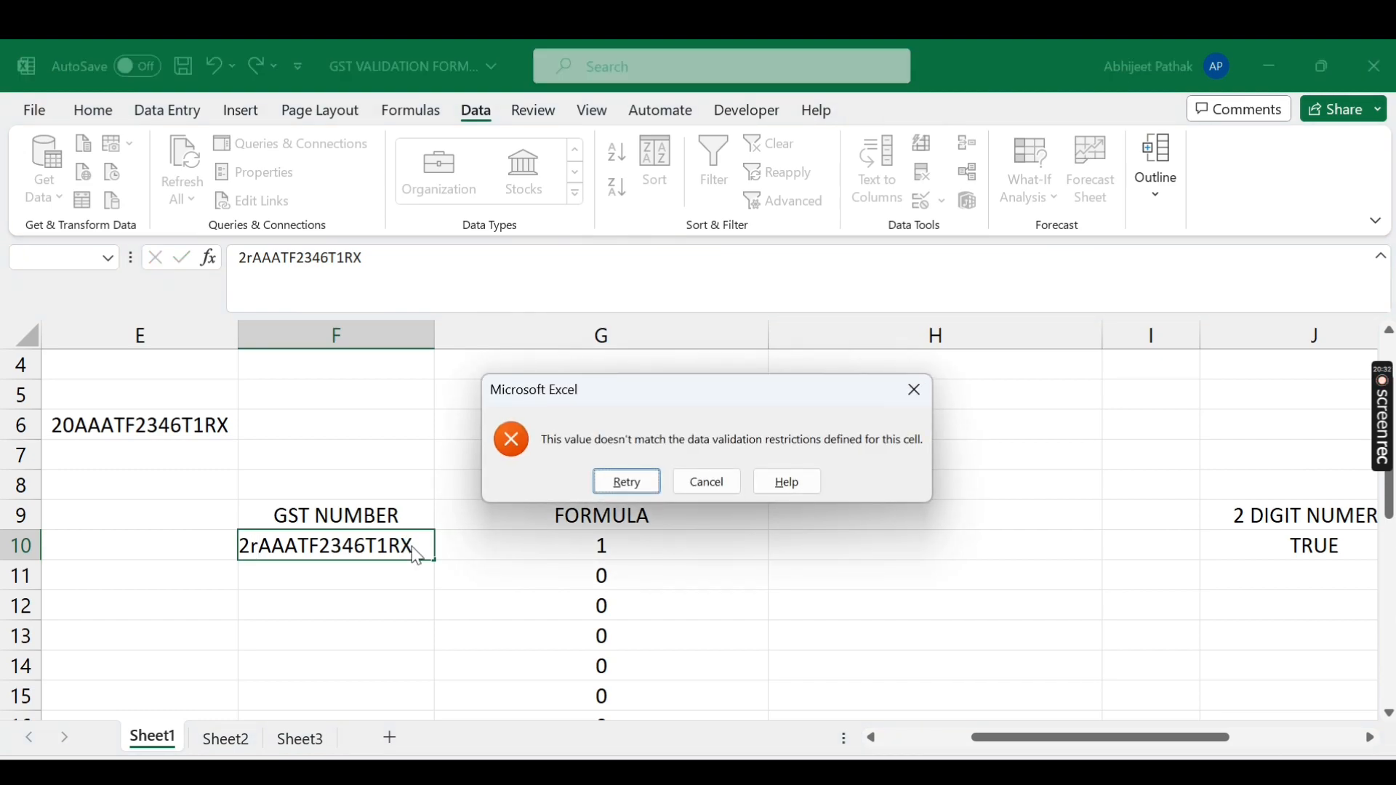
{"action": "left_click", "coordinate": [707, 483]}
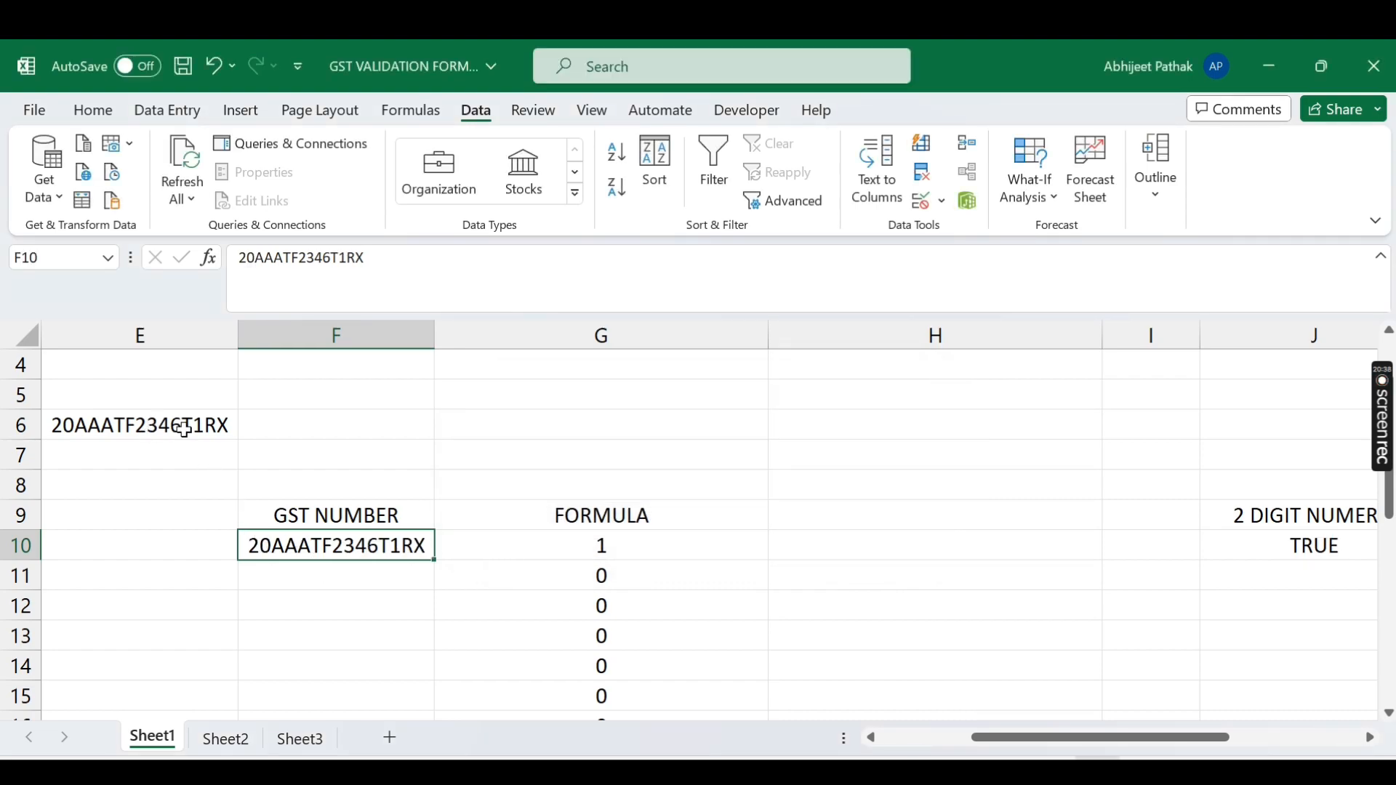
{"action": "left_click", "coordinate": [185, 428]}
{"action": "key", "text": "ctrl+c"}
{"action": "left_click", "coordinate": [327, 607]}
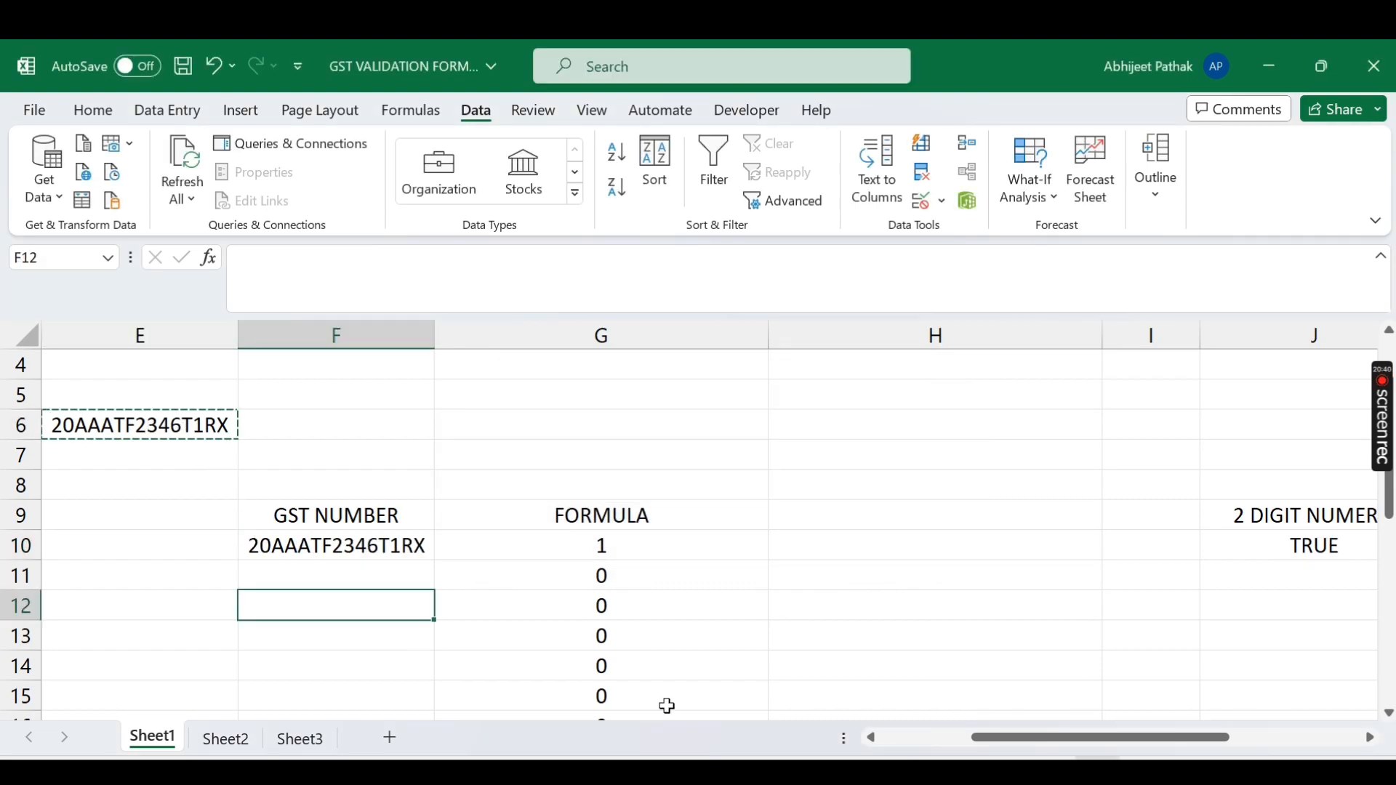
Step: Enter 21AAA4T2345Y2TR in F12, get it rejected, and retry
{"action": "type", "text": "21"}
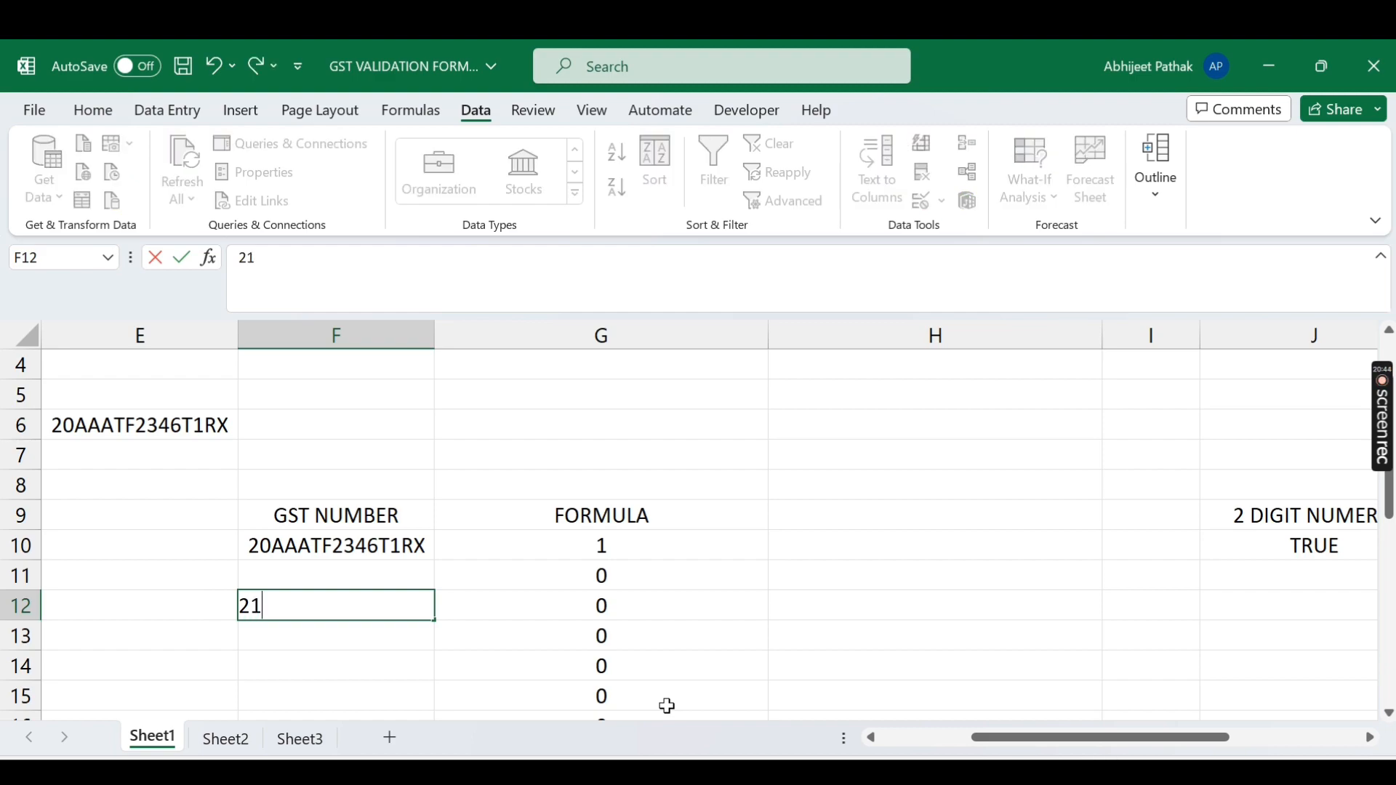
{"action": "type", "text": "a"}
{"action": "key", "text": "BackSpace"}
{"action": "type", "text": "AAA4"}
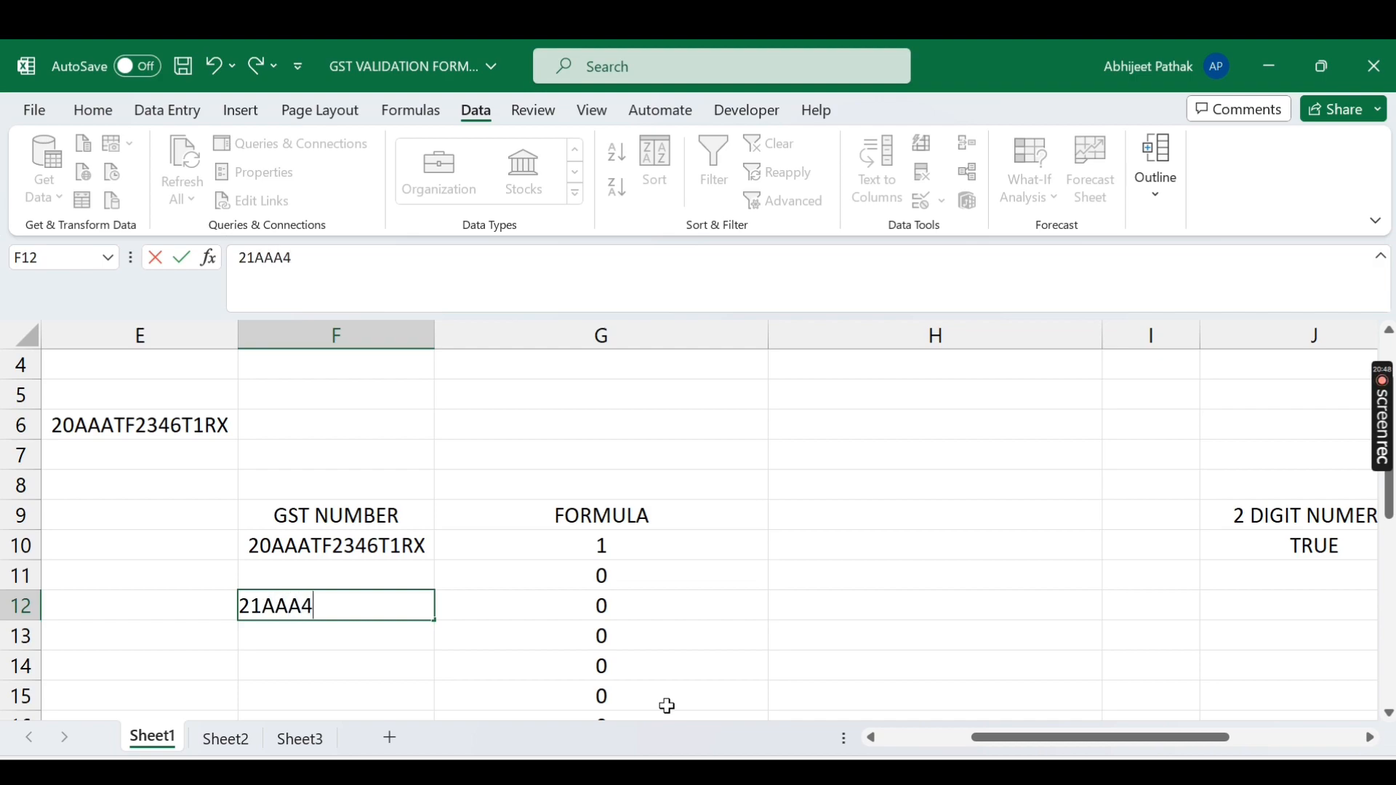
{"action": "type", "text": "T2345Y"}
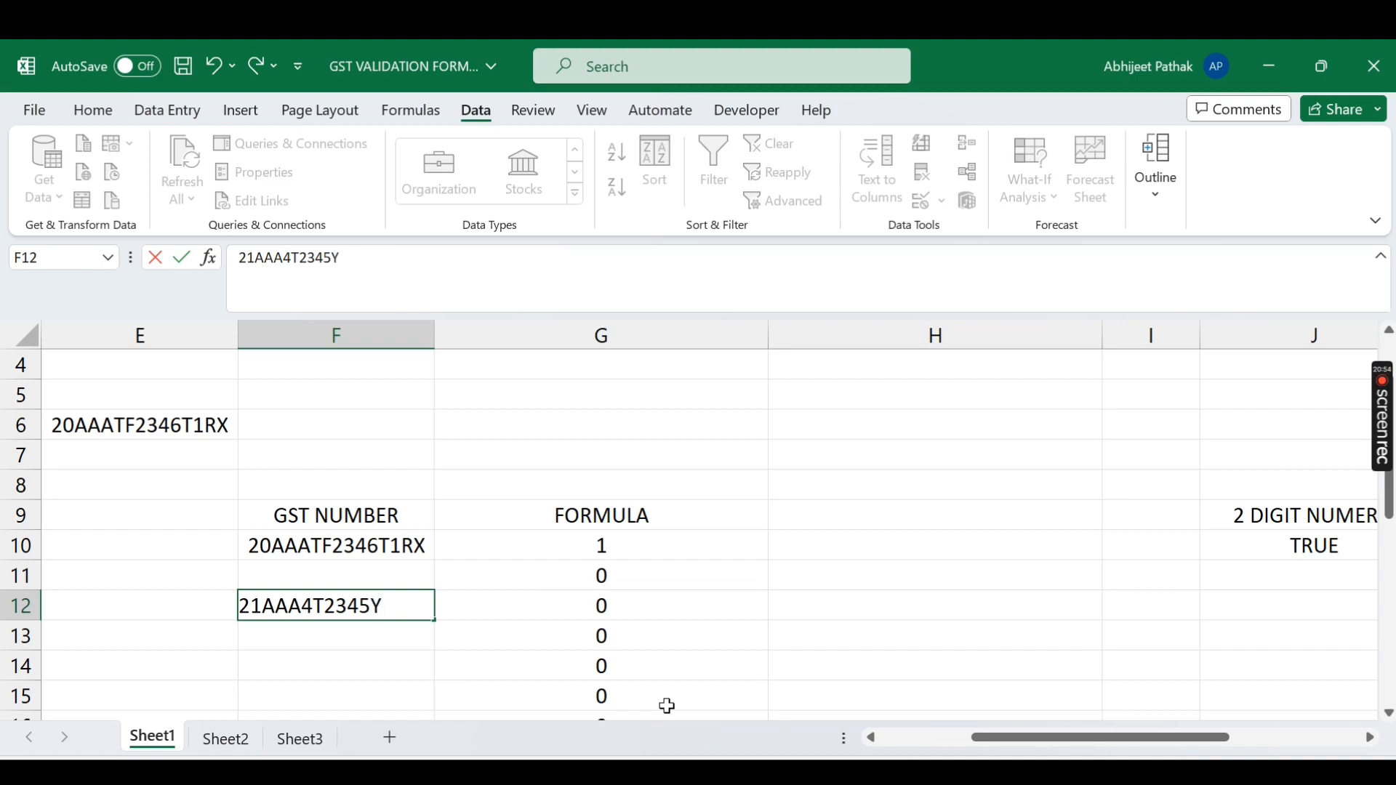
{"action": "type", "text": "2TR"}
{"action": "key", "text": "Return"}
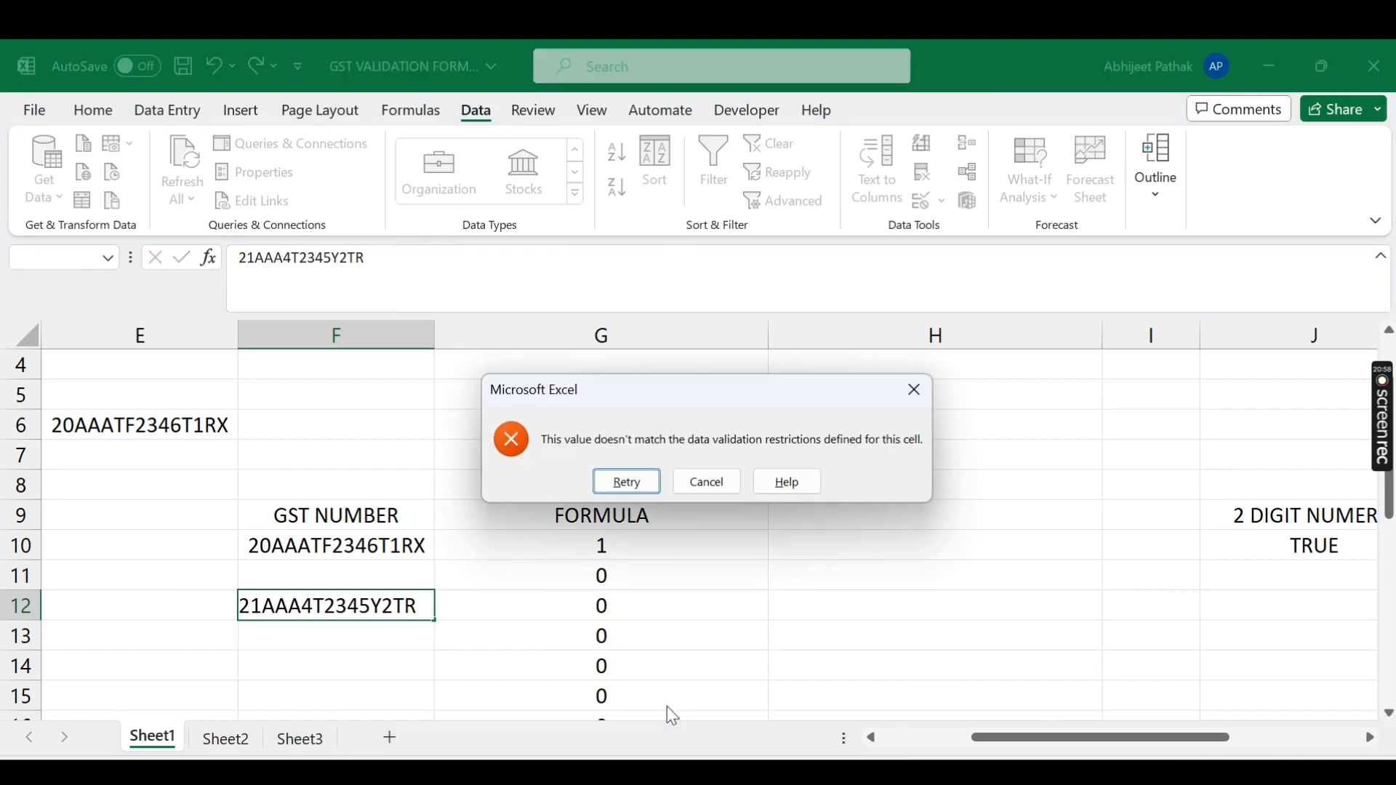
{"action": "key", "text": "Return"}
Step: Replace the 4 with Y so F12 accepts 21AAAYT2345Y2TR
{"action": "left_click", "coordinate": [317, 608]}
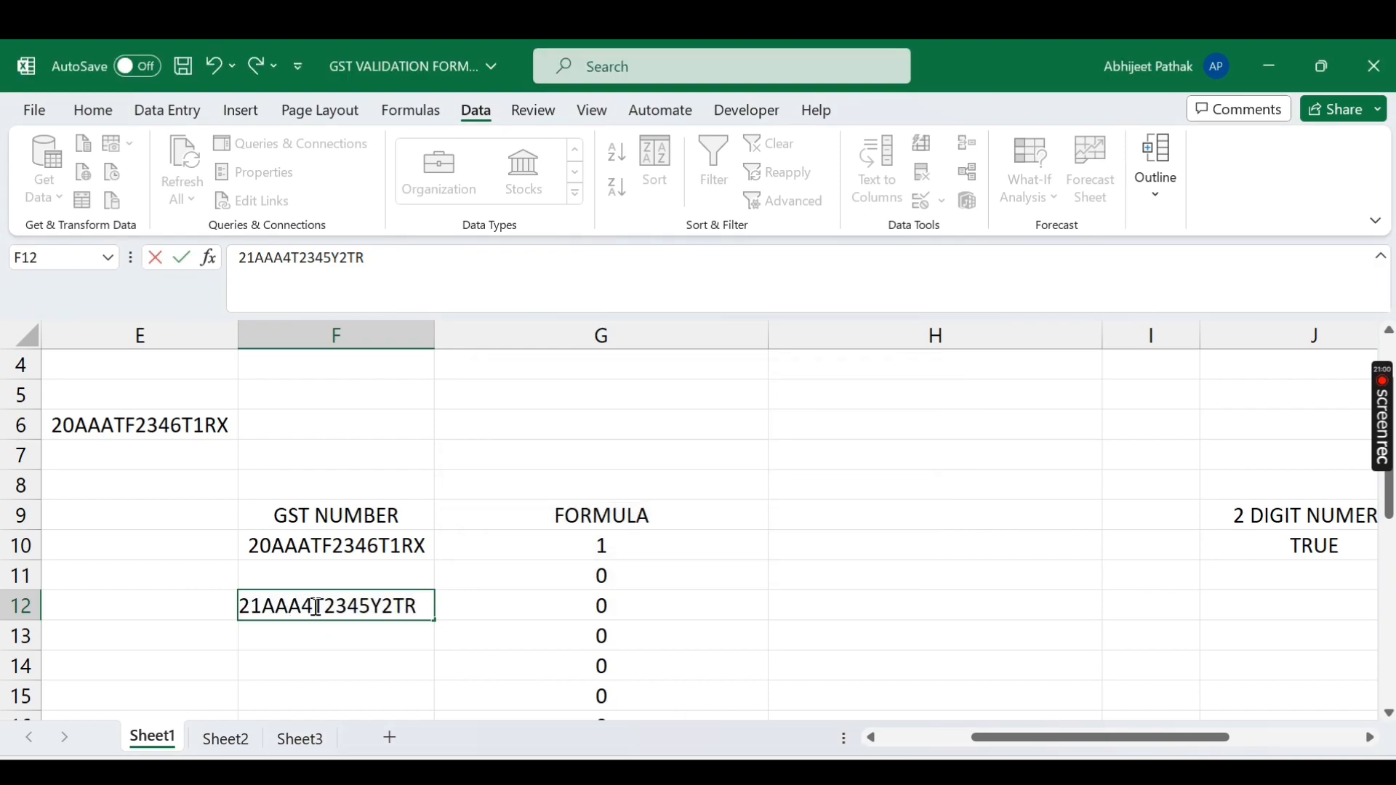
{"action": "left_click", "coordinate": [313, 604]}
{"action": "key", "text": "BackSpace"}
{"action": "type", "text": "Y"}
{"action": "key", "text": "Return"}
{"action": "key", "text": "Up"}
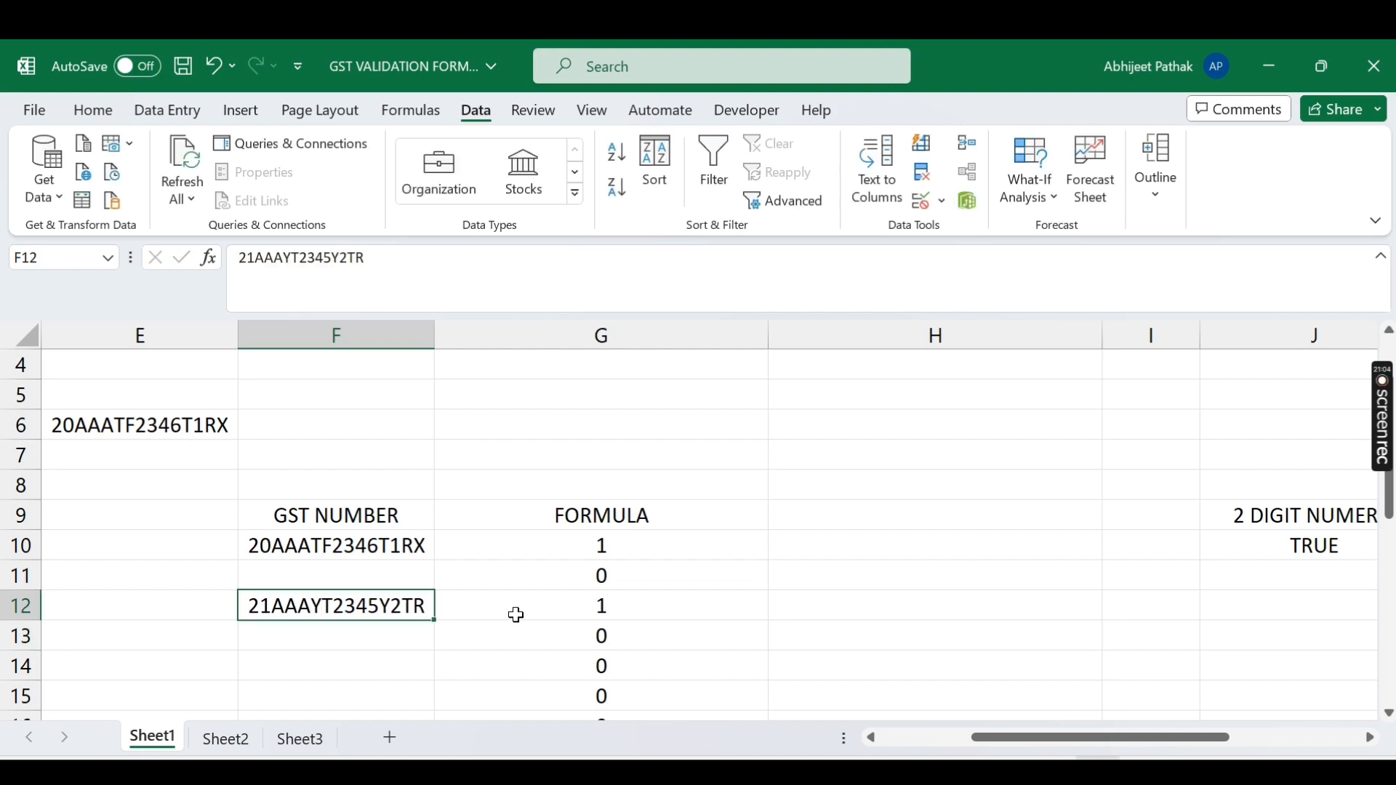